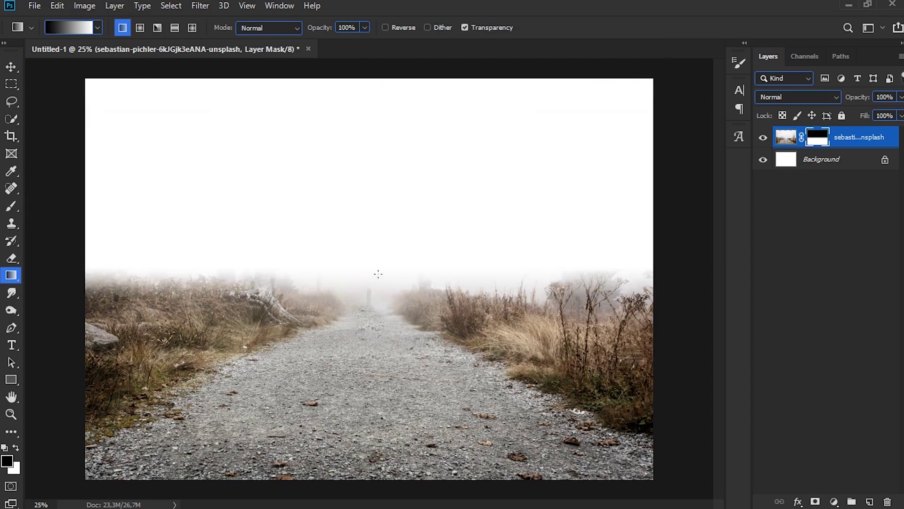
Step: Squash the road image layer vertically from its upper edge to a height of about 81.65%, without keeping proportions
{"action": "left_click", "coordinate": [786, 137]}
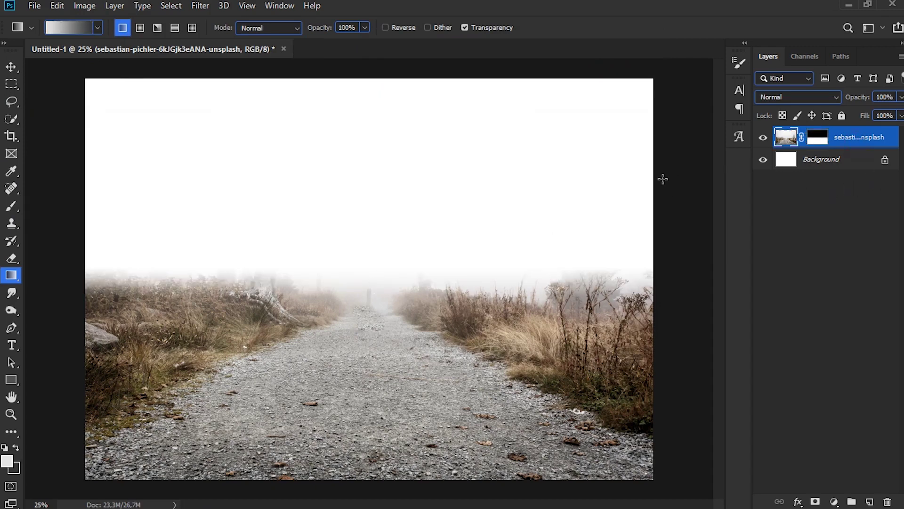
{"action": "key", "text": "ctrl+t"}
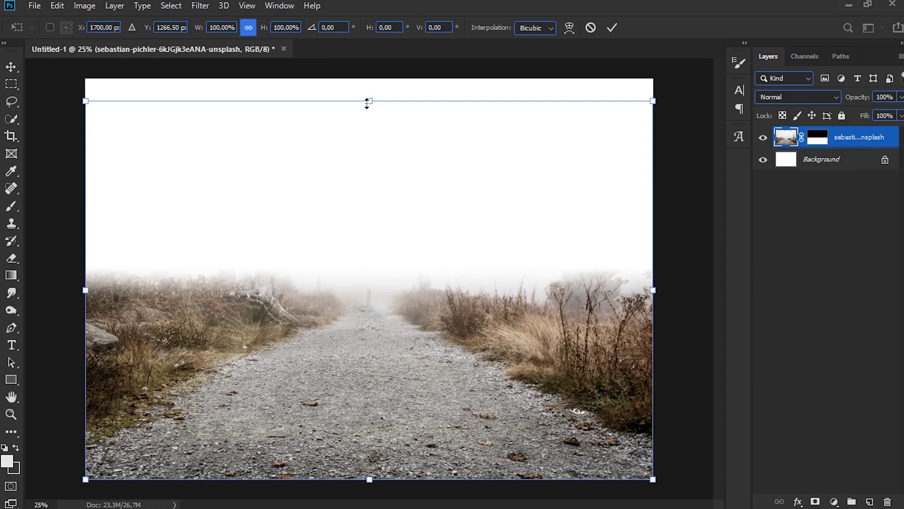
{"action": "left_click_drag", "start_coordinate": [367, 103], "coordinate": [370, 171]}
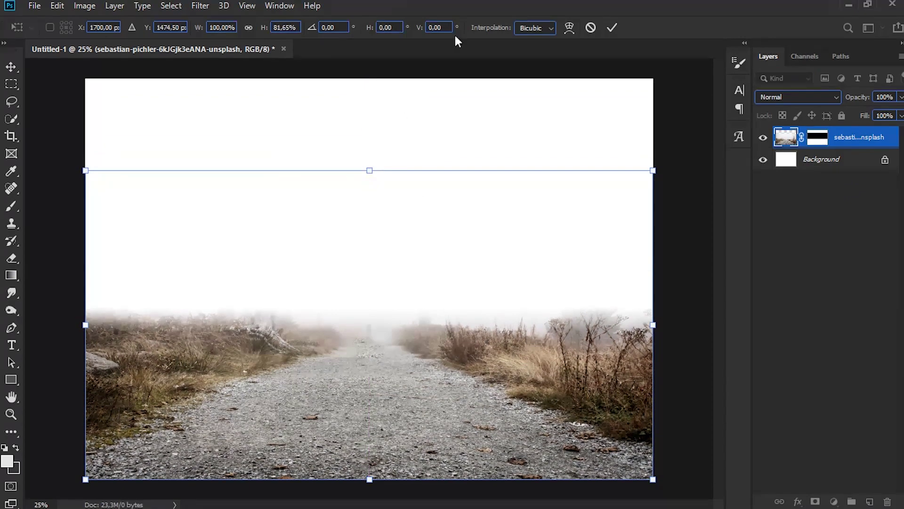
{"action": "left_click", "coordinate": [611, 29]}
{"action": "key", "text": "v"}
Step: Place the cloudy sky image pexels-tom-fisk-1689646 from the Stock Images folder into the document, aligned to the canvas's upper edge
{"action": "key", "text": "alt+Tab"}
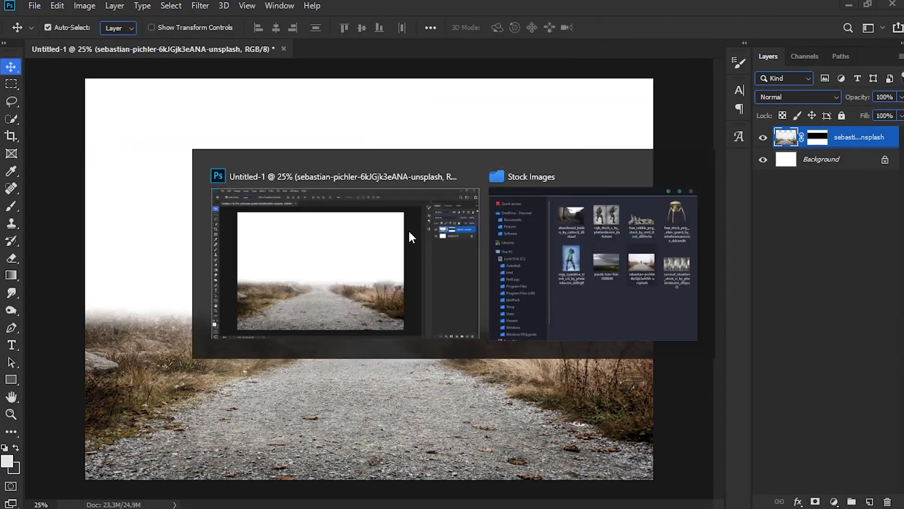
{"action": "left_click_drag", "start_coordinate": [439, 270], "coordinate": [112, 232]}
{"action": "left_click_drag", "start_coordinate": [425, 219], "coordinate": [424, 209]}
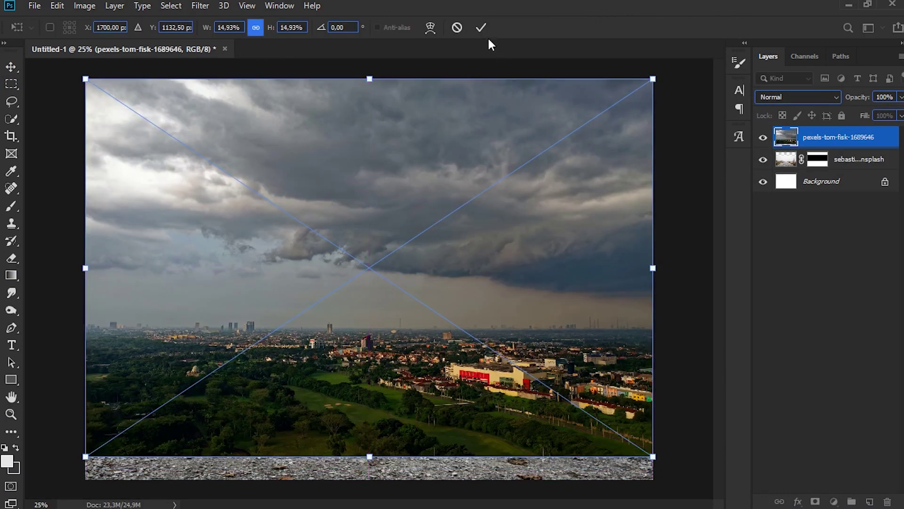
{"action": "left_click", "coordinate": [481, 27]}
Step: Mask out the city below the horizon on the sky layer, using an inverted rectangular selection
{"action": "left_click", "coordinate": [17, 86]}
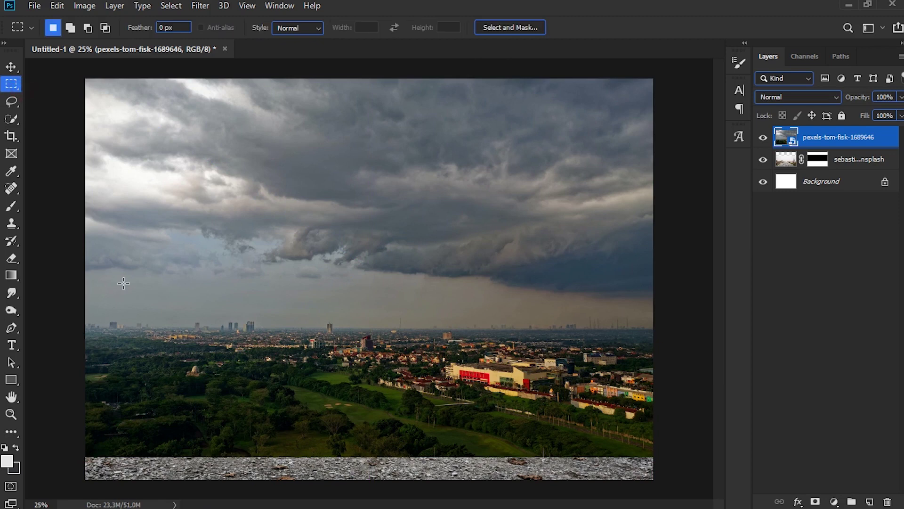
{"action": "left_click_drag", "start_coordinate": [80, 318], "coordinate": [654, 461]}
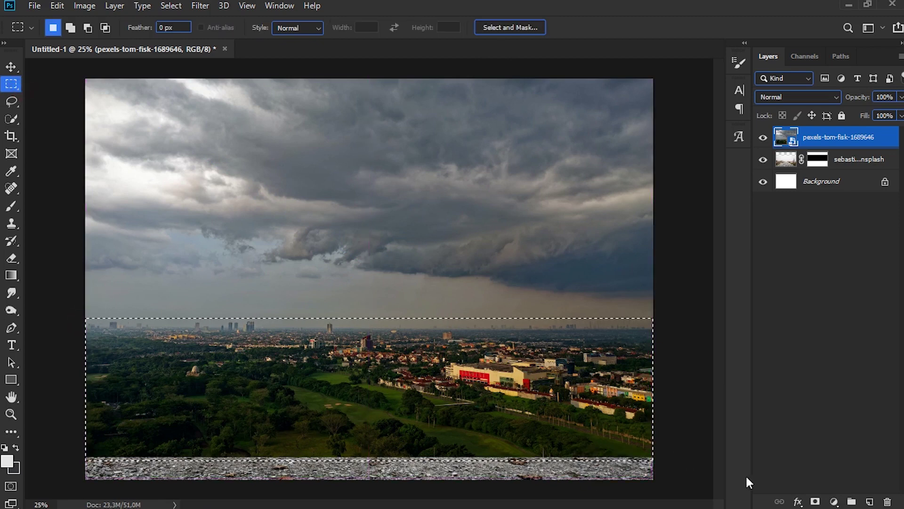
{"action": "right_click", "coordinate": [526, 230]}
{"action": "left_click", "coordinate": [549, 250]}
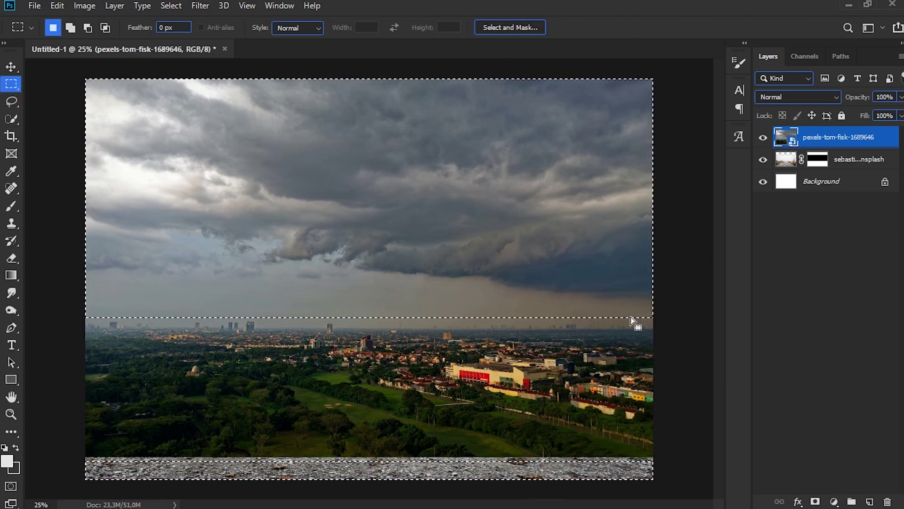
{"action": "left_click", "coordinate": [816, 501]}
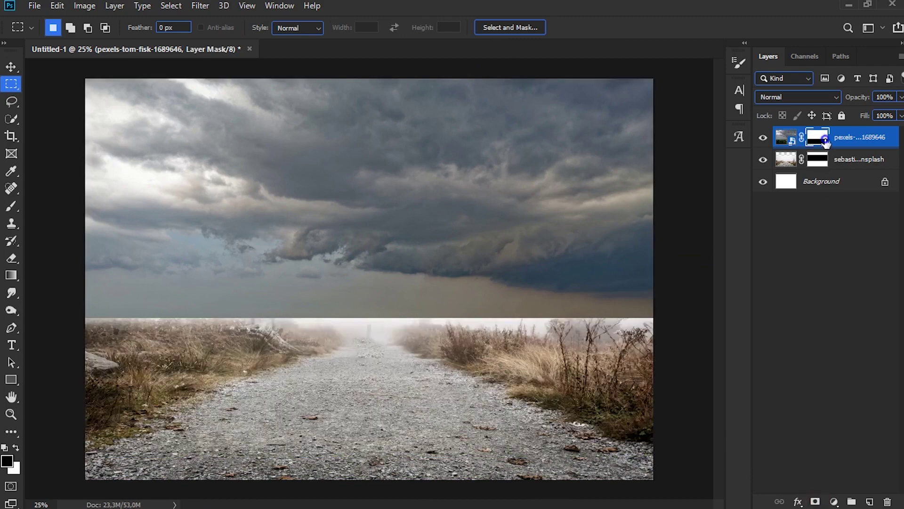
Step: Rasterize the sky layer and apply its layer mask
{"action": "right_click", "coordinate": [825, 142]}
{"action": "left_click", "coordinate": [839, 140]}
{"action": "right_click", "coordinate": [848, 138]}
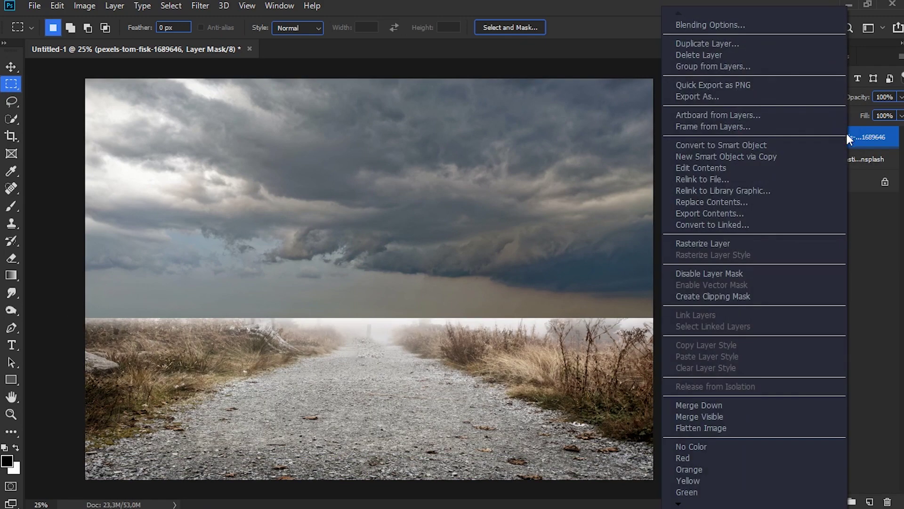
{"action": "left_click", "coordinate": [739, 243]}
{"action": "left_click", "coordinate": [817, 137]}
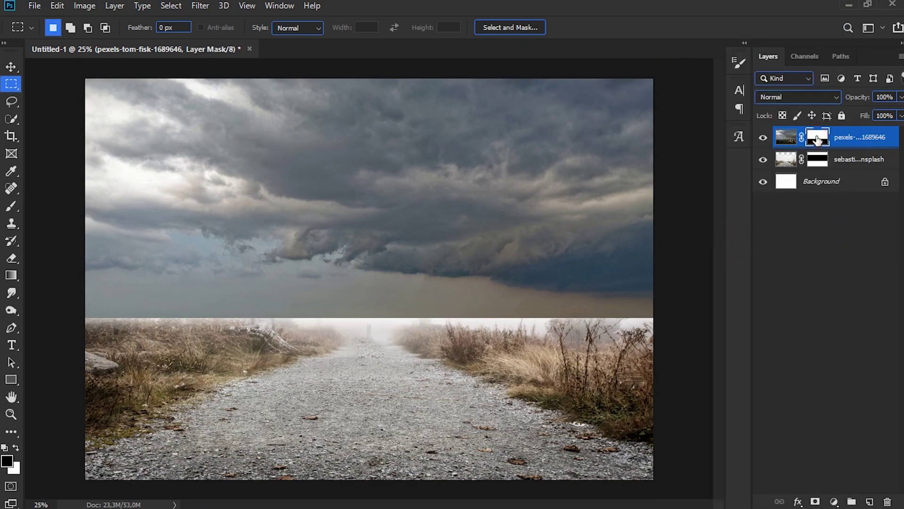
{"action": "right_click", "coordinate": [817, 137]}
{"action": "left_click", "coordinate": [817, 174]}
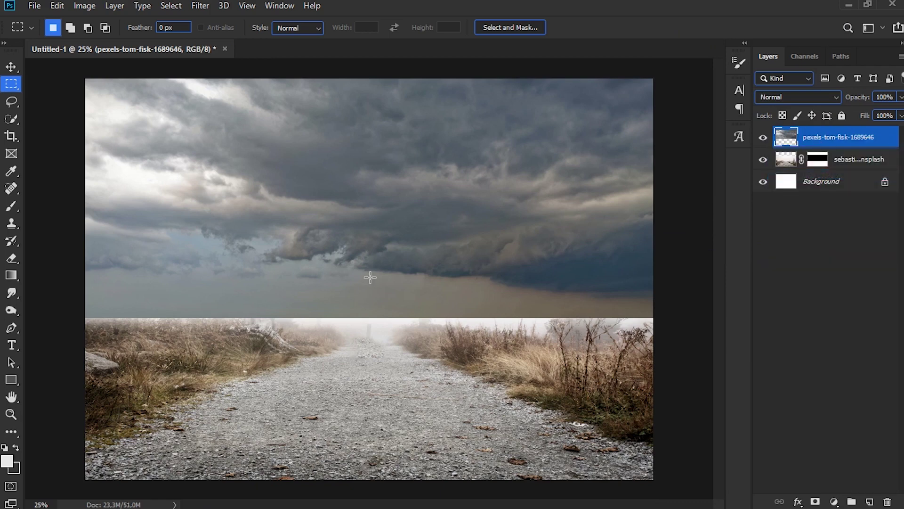
Step: Stretch the lowest strip of the sky downward past the horizon, deselect, and move the sky layer beneath the road layer
{"action": "left_click_drag", "start_coordinate": [82, 294], "coordinate": [676, 321]}
{"action": "key", "text": "ctrl+t"}
{"action": "left_click_drag", "start_coordinate": [370, 321], "coordinate": [369, 378]}
{"action": "left_click", "coordinate": [611, 27]}
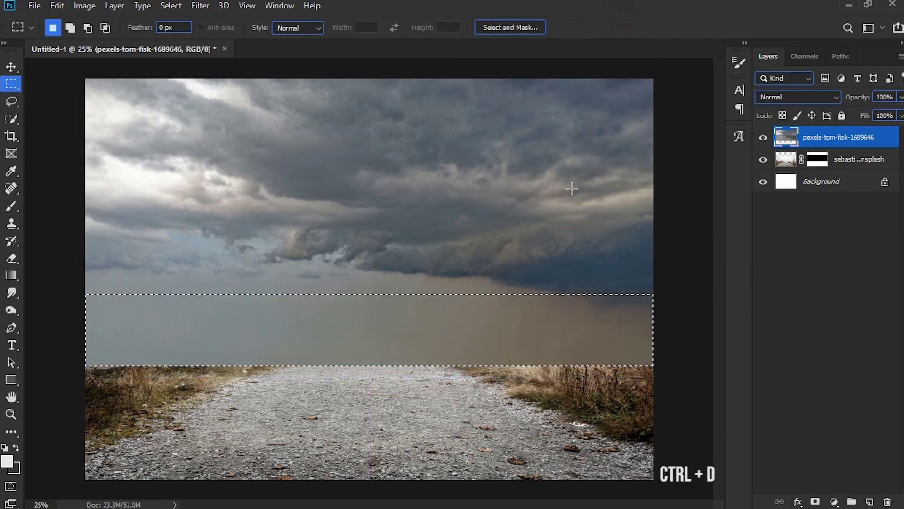
{"action": "key", "text": "ctrl+d"}
{"action": "left_click", "coordinate": [835, 138]}
{"action": "left_click_drag", "start_coordinate": [835, 138], "coordinate": [836, 178]}
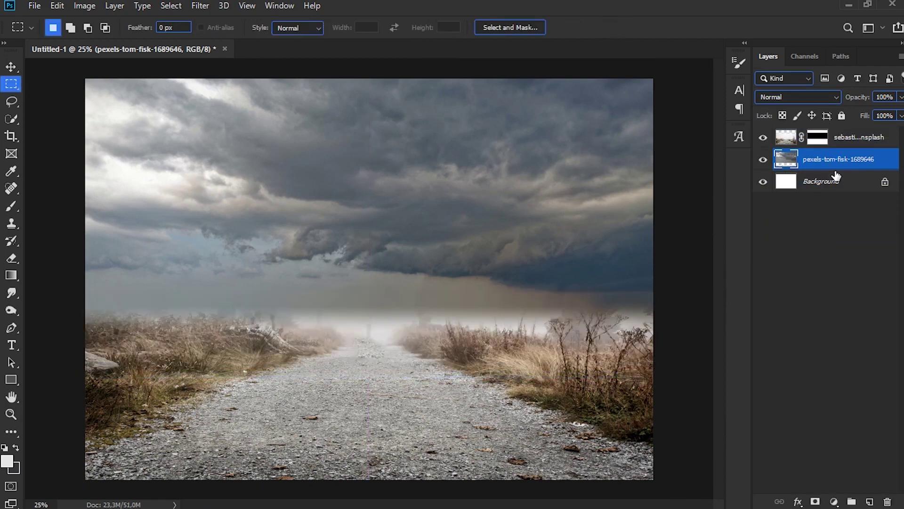
Step: Fade the road layer's mask along the horizon using the Gradient tool at 73% opacity
{"action": "left_click", "coordinate": [819, 137]}
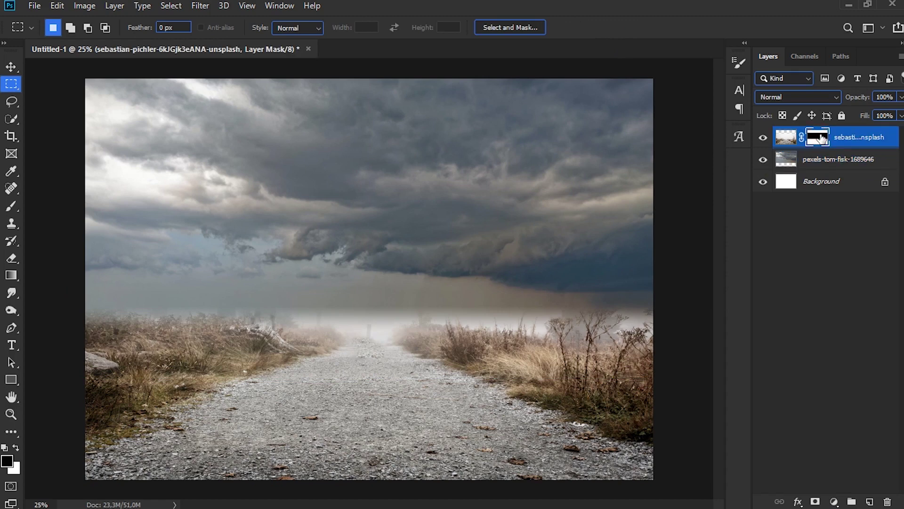
{"action": "left_click", "coordinate": [11, 275]}
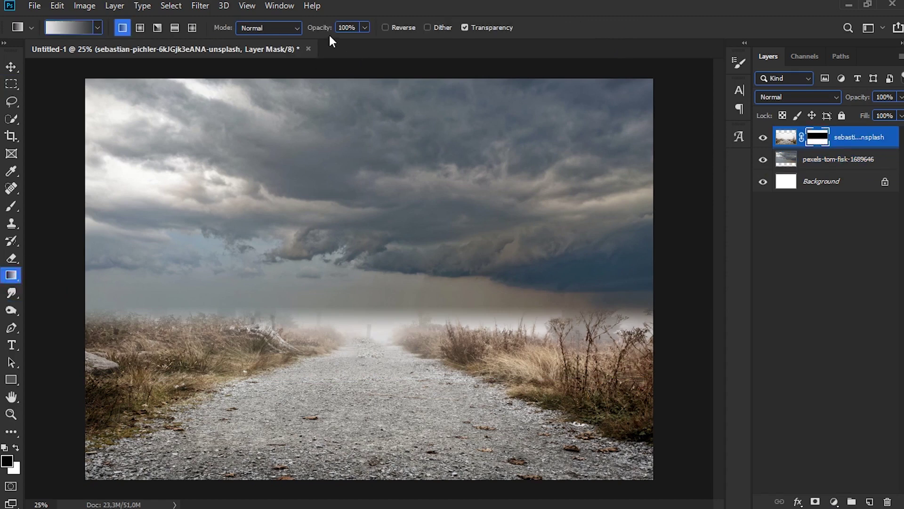
{"action": "left_click_drag", "start_coordinate": [329, 32], "coordinate": [309, 35]}
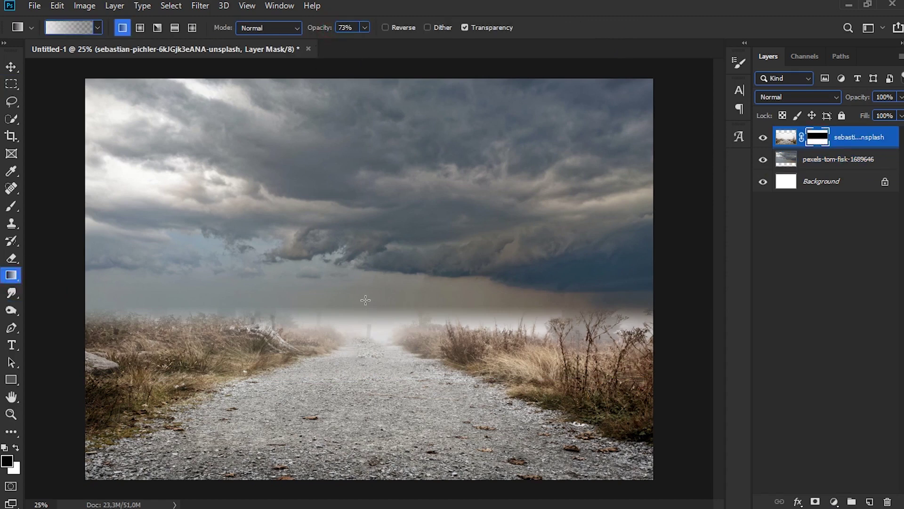
{"action": "mouse_move", "coordinate": [369, 332]}
{"action": "left_mouse_down"}
{"action": "mouse_move", "coordinate": [398, 346]}
{"action": "mouse_move", "coordinate": [377, 338]}
{"action": "left_mouse_up"}
{"action": "key", "text": "ctrl+z"}
Step: Soften the horizon on the road layer's mask with black brush strokes at 44% opacity
{"action": "left_click", "coordinate": [11, 208]}
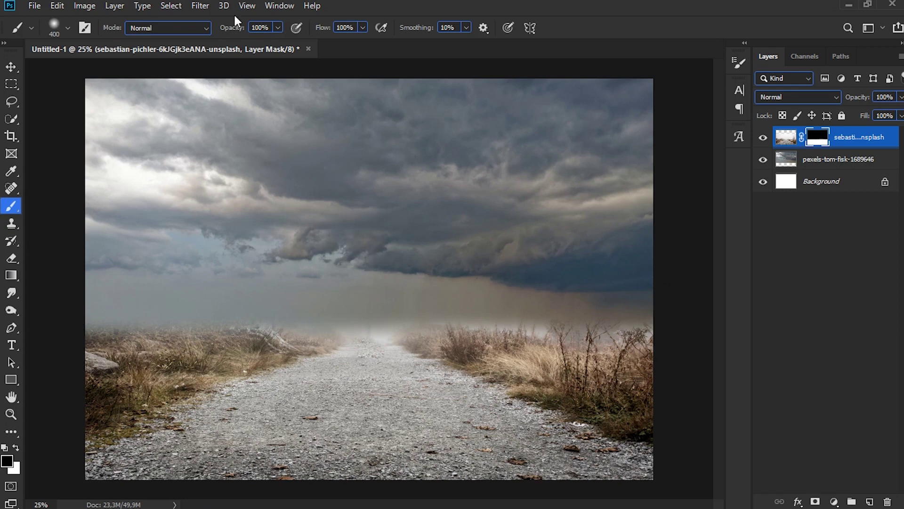
{"action": "left_click_drag", "start_coordinate": [235, 28], "coordinate": [193, 31]}
{"action": "left_click_drag", "start_coordinate": [313, 314], "coordinate": [585, 314]}
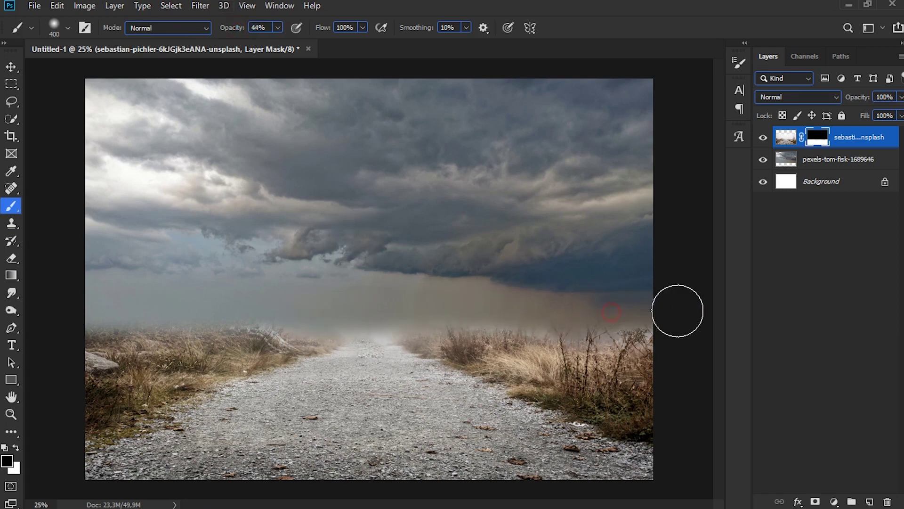
{"action": "left_click_drag", "start_coordinate": [182, 305], "coordinate": [85, 303]}
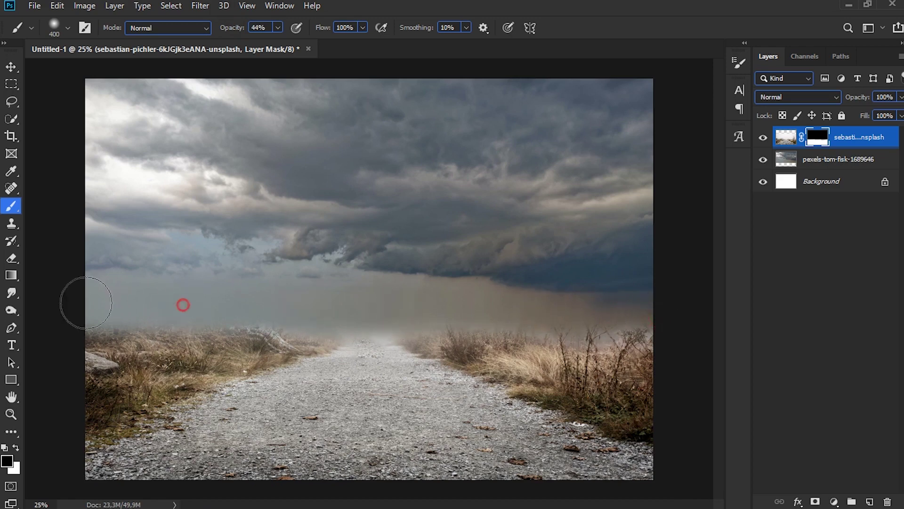
{"action": "left_click_drag", "start_coordinate": [422, 296], "coordinate": [422, 296]}
Step: Add a new layer above the sky layer and choose the Fog 16 brush at a size of 400 px
{"action": "left_click", "coordinate": [841, 161]}
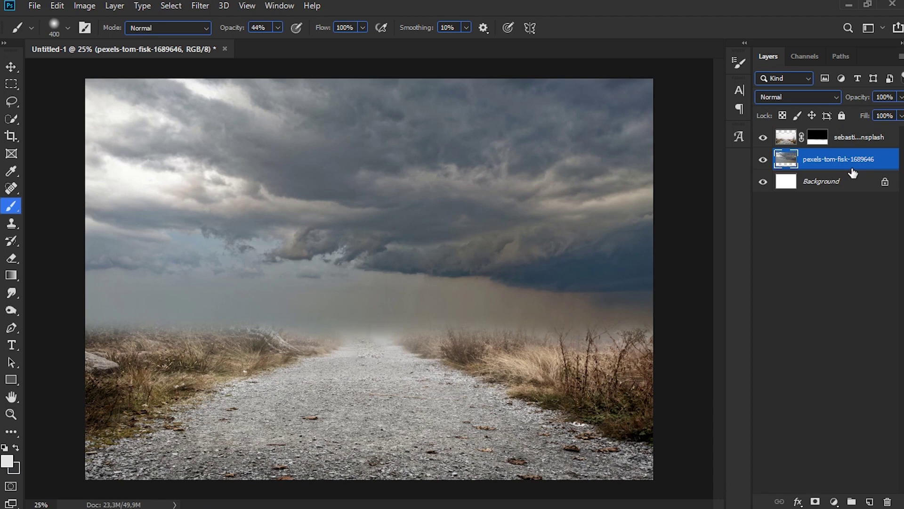
{"action": "left_click", "coordinate": [870, 502]}
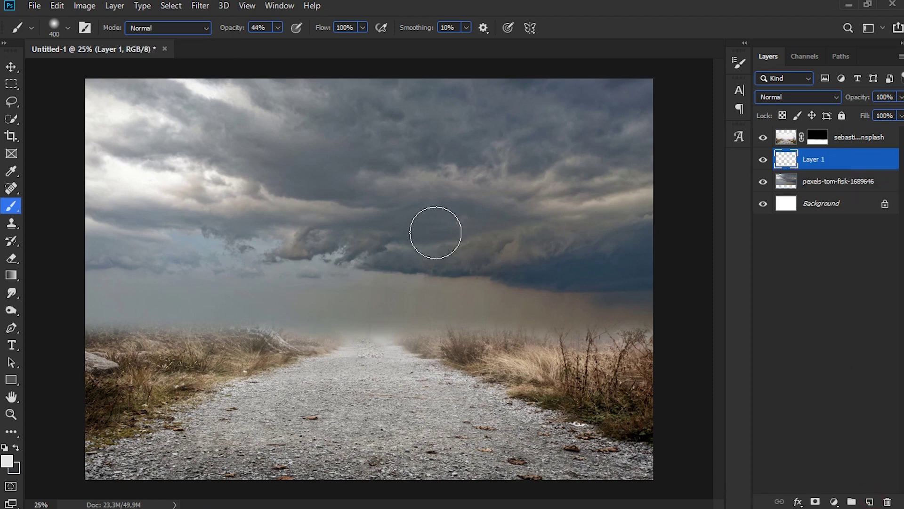
{"action": "right_click", "coordinate": [404, 292]}
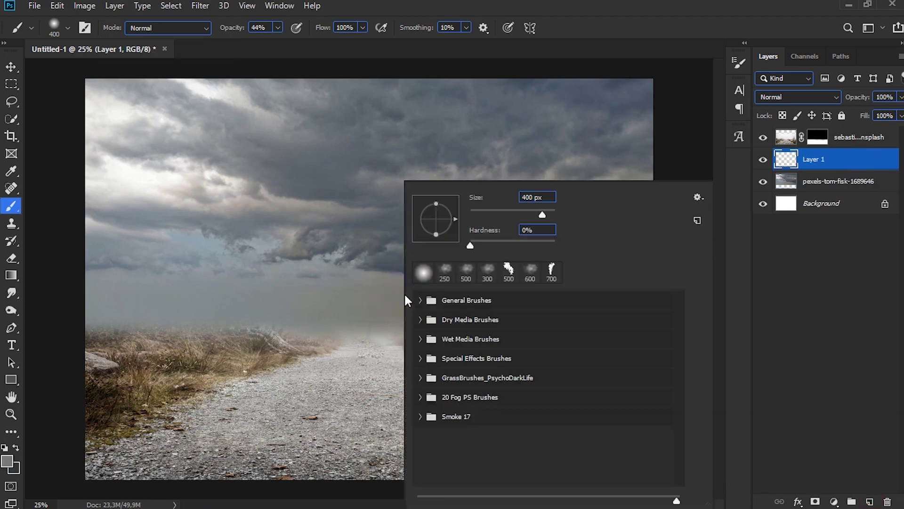
{"action": "left_click", "coordinate": [420, 397]}
{"action": "left_click_drag", "start_coordinate": [674, 318], "coordinate": [673, 440]}
{"action": "left_click", "coordinate": [518, 387]}
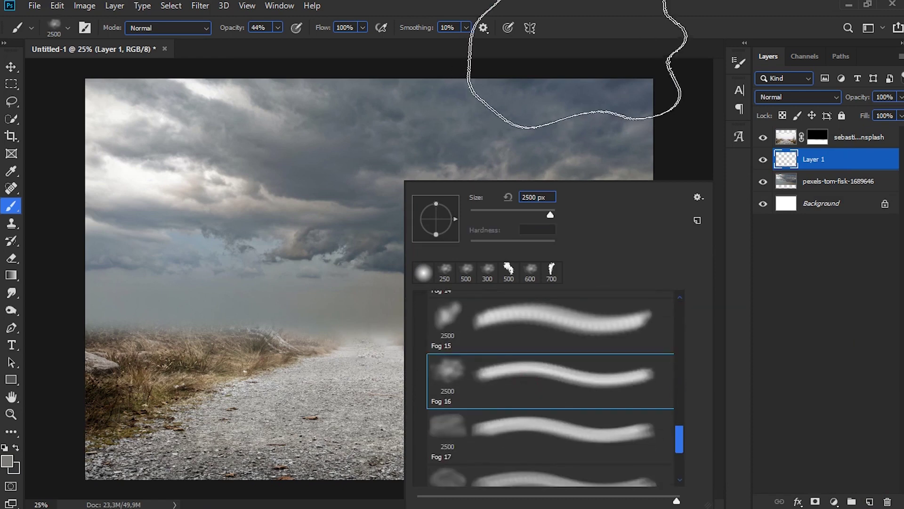
{"action": "left_click", "coordinate": [598, 42]}
{"action": "key", "text": "bracketleft"}
{"action": "key", "text": "bracketleft"}
{"action": "key", "text": "bracketleft"}
{"action": "key", "text": "bracketleft"}
{"action": "key", "text": "bracketleft"}
{"action": "key", "text": "bracketleft"}
{"action": "key", "text": "bracketleft"}
{"action": "key", "text": "bracketleft"}
{"action": "key", "text": "bracketleft"}
{"action": "key", "text": "bracketleft"}
{"action": "key", "text": "bracketleft"}
{"action": "key", "text": "bracketleft"}
{"action": "key", "text": "bracketleft"}
{"action": "key", "text": "bracketleft"}
{"action": "key", "text": "bracketleft"}
{"action": "key", "text": "bracketleft"}
{"action": "key", "text": "bracketleft"}
{"action": "key", "text": "bracketleft"}
{"action": "key", "text": "bracketleft"}
{"action": "key", "text": "bracketleft"}
{"action": "key", "text": "bracketright"}
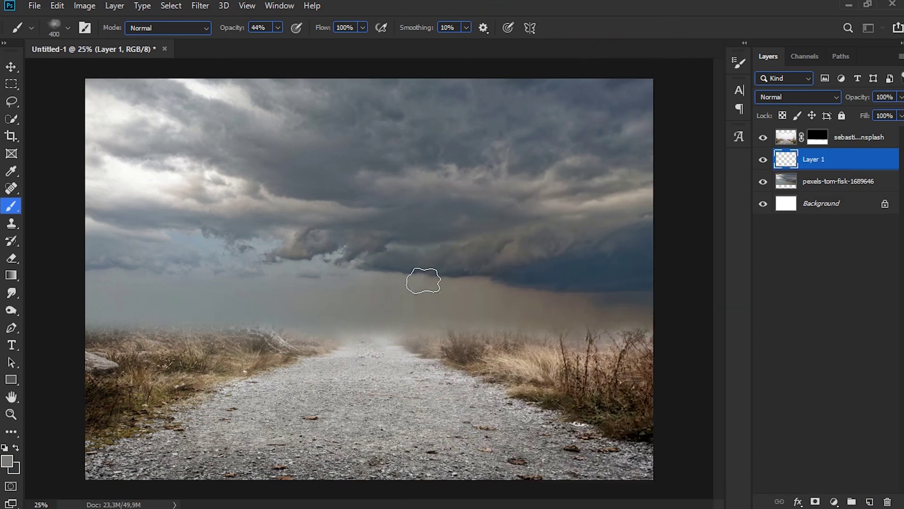
Step: Paint fog over the lower clouds and above the horizon on the new layer, enlarging the brush to 800 px
{"action": "left_click_drag", "start_coordinate": [453, 278], "coordinate": [369, 269]}
{"action": "mouse_move", "coordinate": [482, 272]}
{"action": "left_mouse_down"}
{"action": "mouse_move", "coordinate": [318, 259]}
{"action": "mouse_move", "coordinate": [452, 247]}
{"action": "mouse_move", "coordinate": [620, 296]}
{"action": "mouse_move", "coordinate": [642, 254]}
{"action": "mouse_move", "coordinate": [456, 279]}
{"action": "left_mouse_up"}
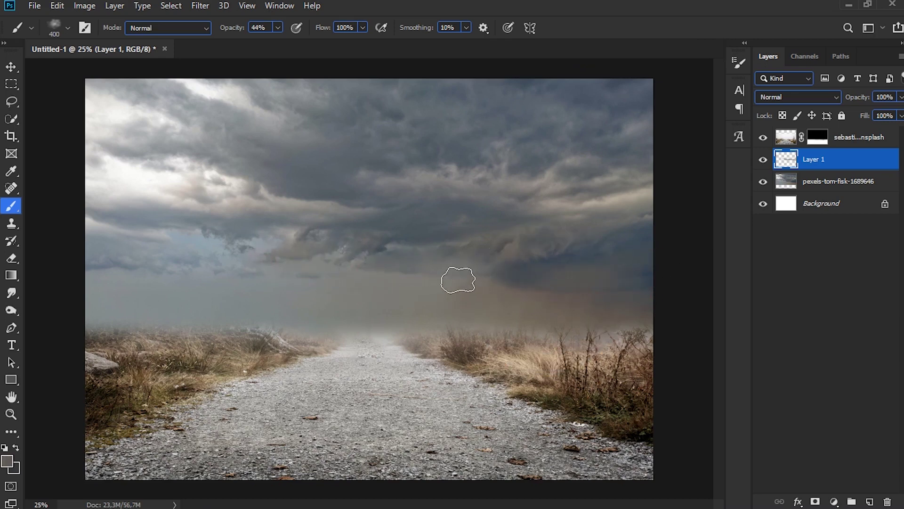
{"action": "mouse_move", "coordinate": [206, 245]}
{"action": "left_mouse_down"}
{"action": "mouse_move", "coordinate": [146, 259]}
{"action": "mouse_move", "coordinate": [466, 250]}
{"action": "left_mouse_up"}
{"action": "key", "text": "bracketright"}
{"action": "key", "text": "bracketright"}
{"action": "key", "text": "bracketright"}
{"action": "key", "text": "bracketright"}
{"action": "mouse_move", "coordinate": [519, 308]}
{"action": "left_mouse_down"}
{"action": "mouse_move", "coordinate": [289, 261]}
{"action": "mouse_move", "coordinate": [262, 231]}
{"action": "mouse_move", "coordinate": [452, 250]}
{"action": "mouse_move", "coordinate": [481, 282]}
{"action": "mouse_move", "coordinate": [586, 267]}
{"action": "mouse_move", "coordinate": [580, 290]}
{"action": "mouse_move", "coordinate": [624, 290]}
{"action": "mouse_move", "coordinate": [646, 261]}
{"action": "mouse_move", "coordinate": [408, 288]}
{"action": "mouse_move", "coordinate": [462, 301]}
{"action": "mouse_move", "coordinate": [537, 248]}
{"action": "mouse_move", "coordinate": [568, 282]}
{"action": "mouse_move", "coordinate": [622, 267]}
{"action": "left_mouse_up"}
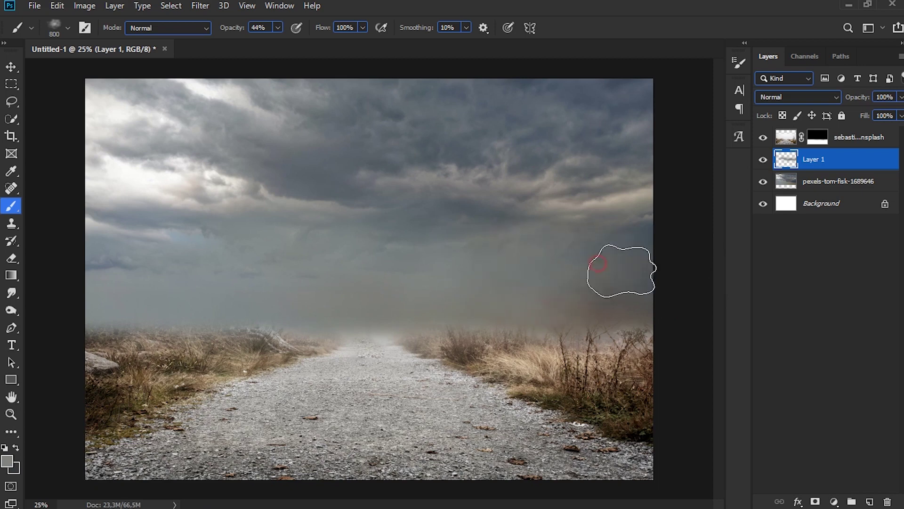
{"action": "mouse_move", "coordinate": [259, 207]}
{"action": "left_mouse_down"}
{"action": "mouse_move", "coordinate": [339, 298]}
{"action": "mouse_move", "coordinate": [222, 246]}
{"action": "mouse_move", "coordinate": [192, 258]}
{"action": "mouse_move", "coordinate": [378, 276]}
{"action": "left_mouse_up"}
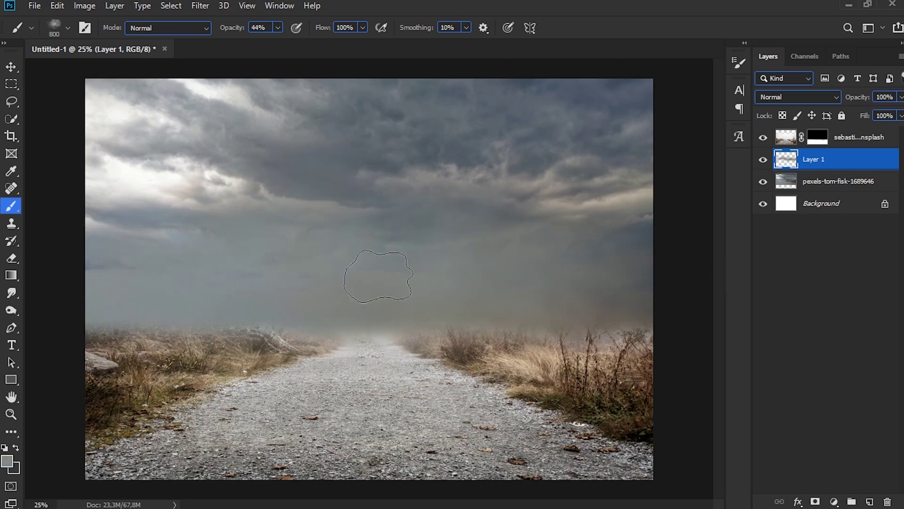
{"action": "left_click", "coordinate": [763, 160]}
{"action": "left_click", "coordinate": [763, 160]}
Step: Merge the fog layer with the sky layer
{"action": "left_click", "coordinate": [866, 187]}
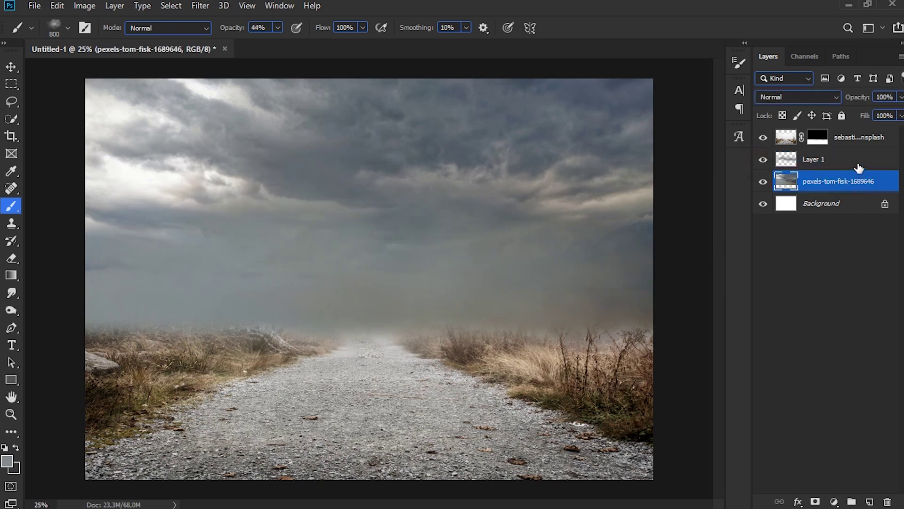
{"action": "left_click", "coordinate": [857, 164], "text": "shift"}
{"action": "key", "text": "ctrl+e"}
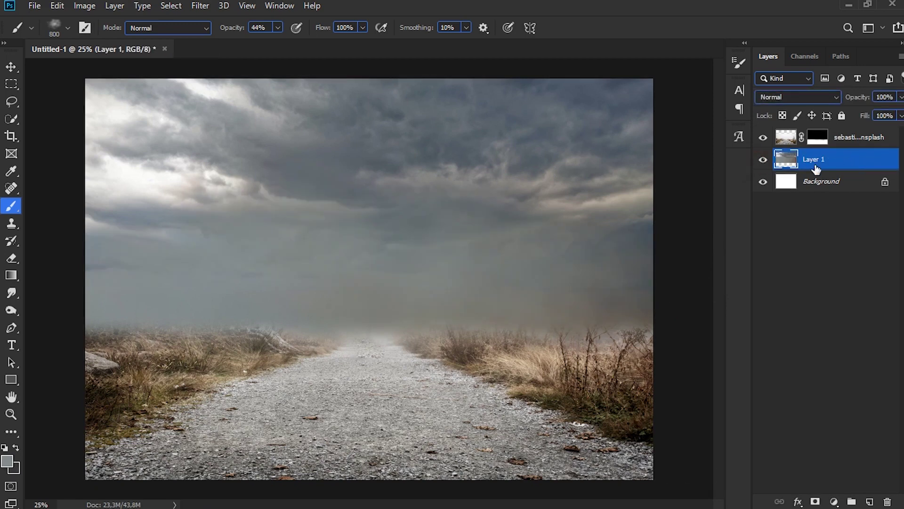
Step: Darken the road with a Levels adjustment clipped to its layer, lowering the white output level
{"action": "left_click", "coordinate": [850, 146]}
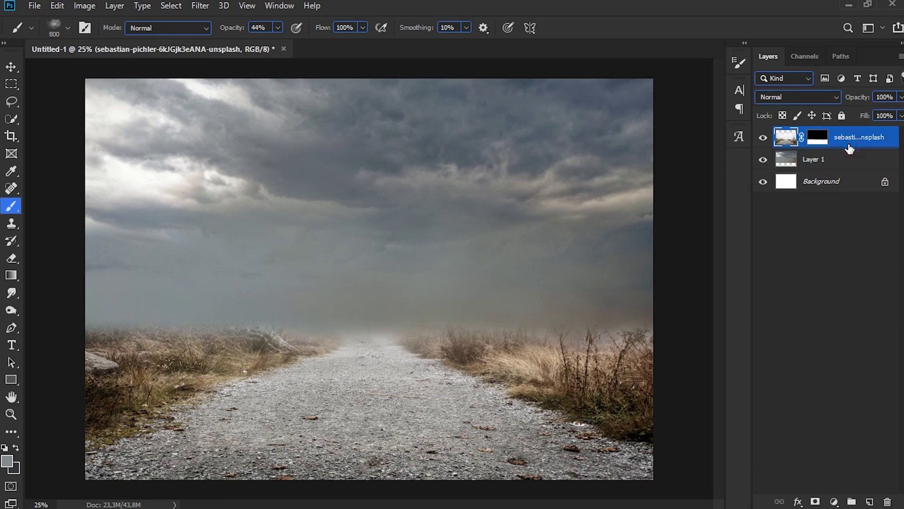
{"action": "left_click", "coordinate": [834, 502]}
{"action": "left_click", "coordinate": [846, 324]}
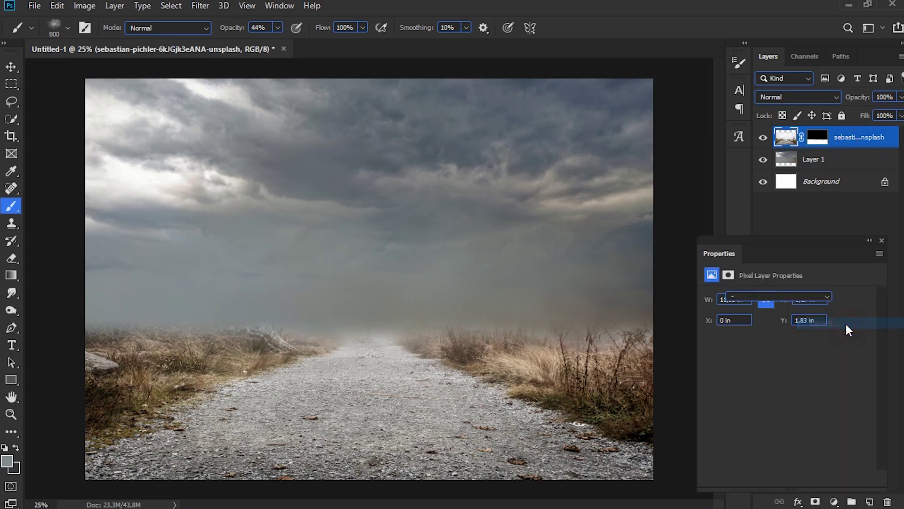
{"action": "left_click", "coordinate": [785, 478]}
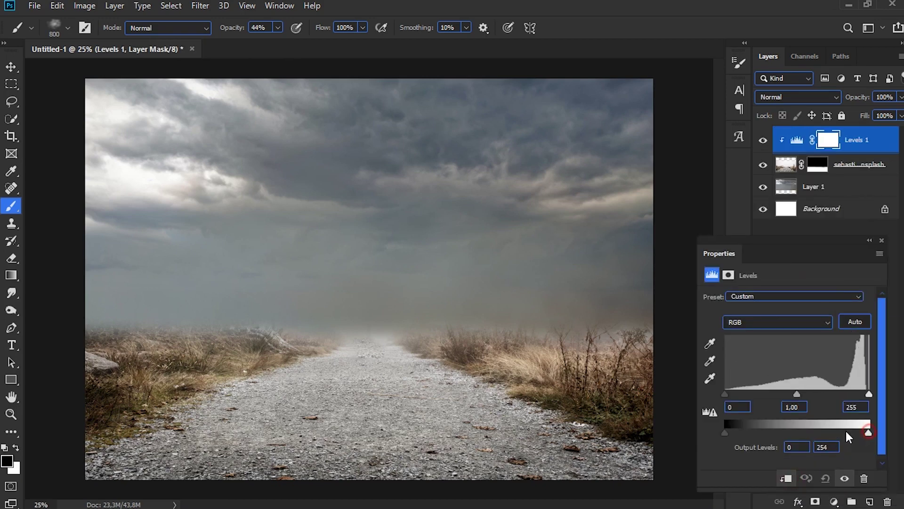
{"action": "left_click_drag", "start_coordinate": [847, 432], "coordinate": [828, 433]}
{"action": "left_click", "coordinate": [881, 241]}
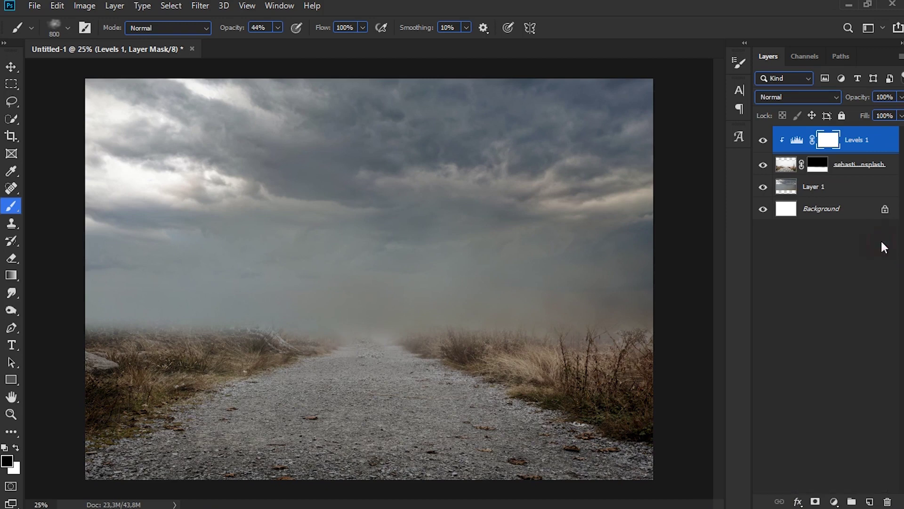
Step: Lift the sky's dark tones with a Levels adjustment clipped to the sky layer, raising the black output level slightly
{"action": "left_click", "coordinate": [853, 188]}
{"action": "left_click", "coordinate": [763, 187]}
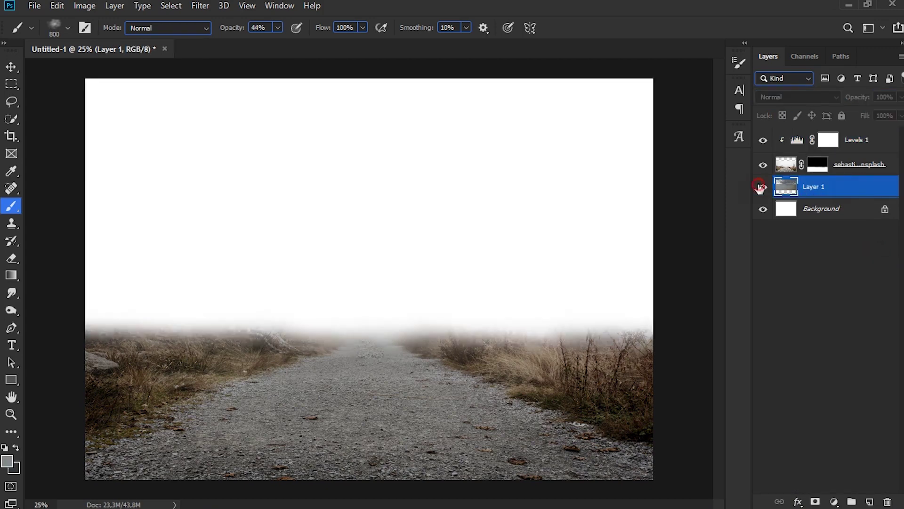
{"action": "left_click", "coordinate": [763, 187]}
{"action": "left_click", "coordinate": [838, 493]}
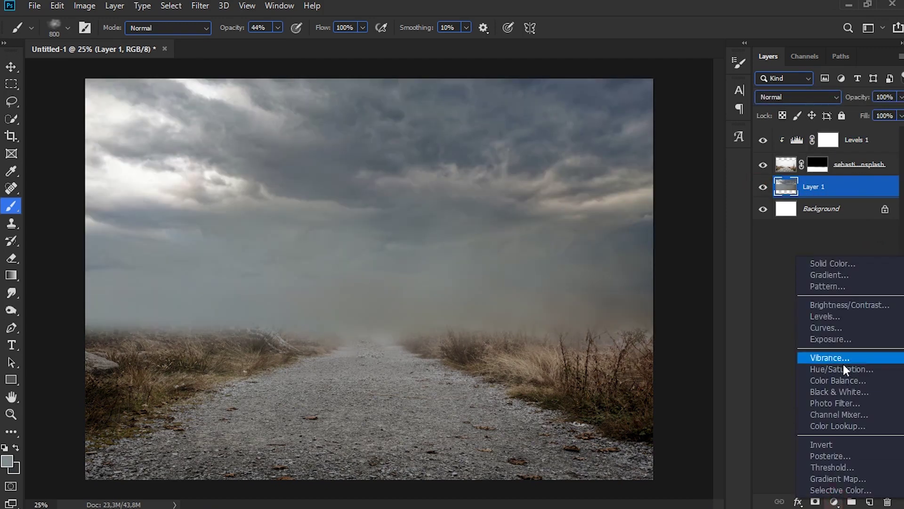
{"action": "left_click", "coordinate": [842, 315]}
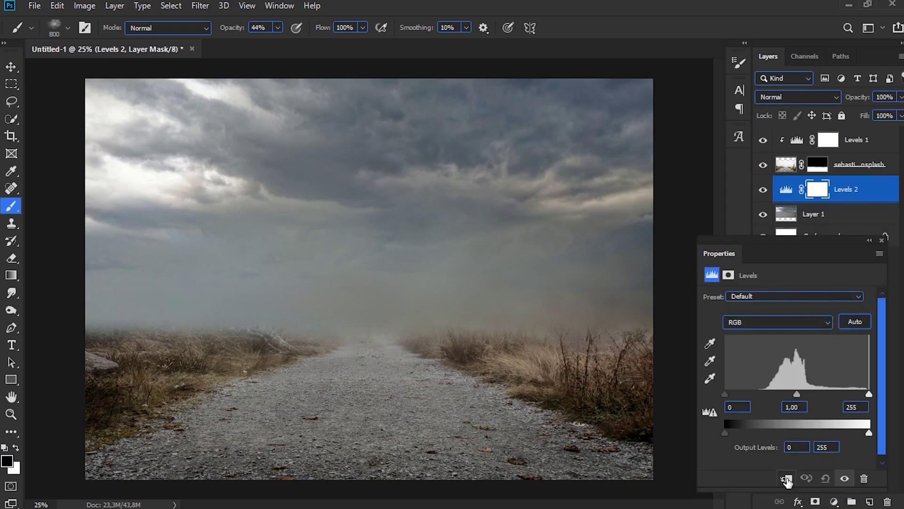
{"action": "left_click", "coordinate": [786, 478]}
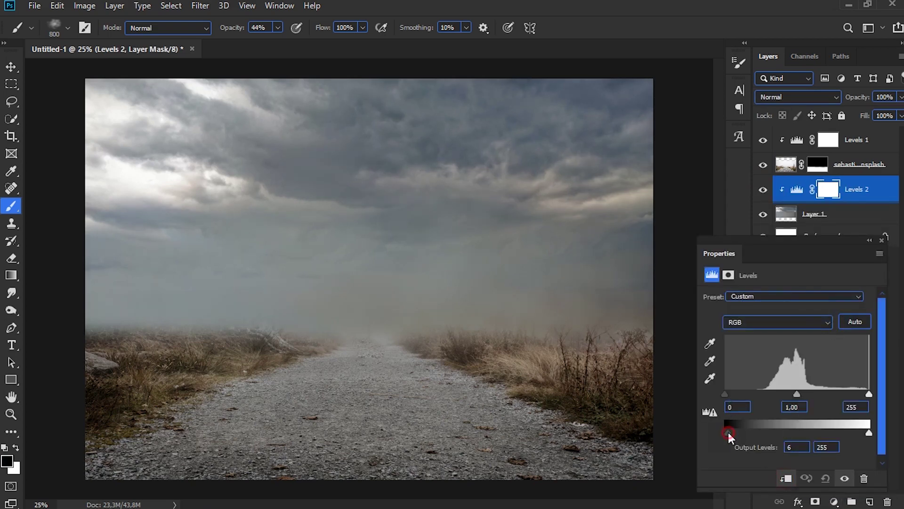
{"action": "left_click", "coordinate": [882, 240]}
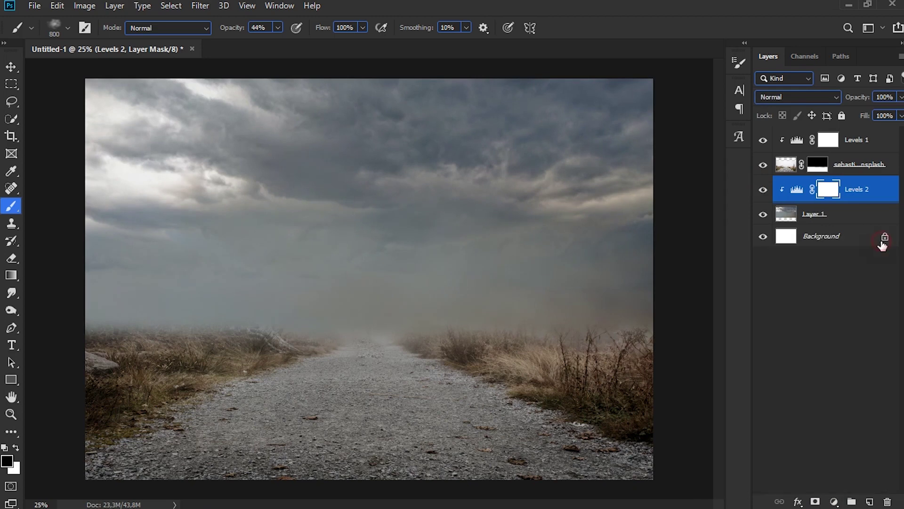
{"action": "left_click", "coordinate": [760, 193]}
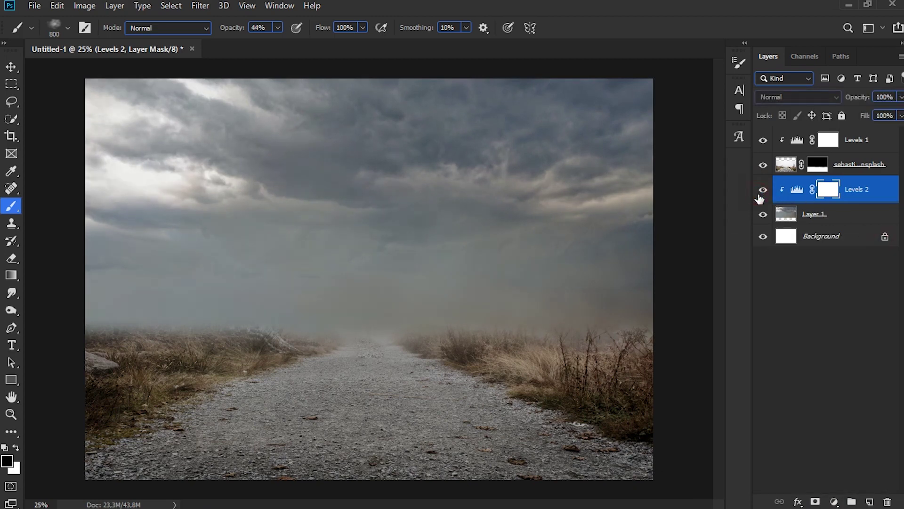
Step: Desaturate the road with a Hue/Saturation adjustment clipped above its Levels layer, setting saturation to -35
{"action": "left_click", "coordinate": [865, 139]}
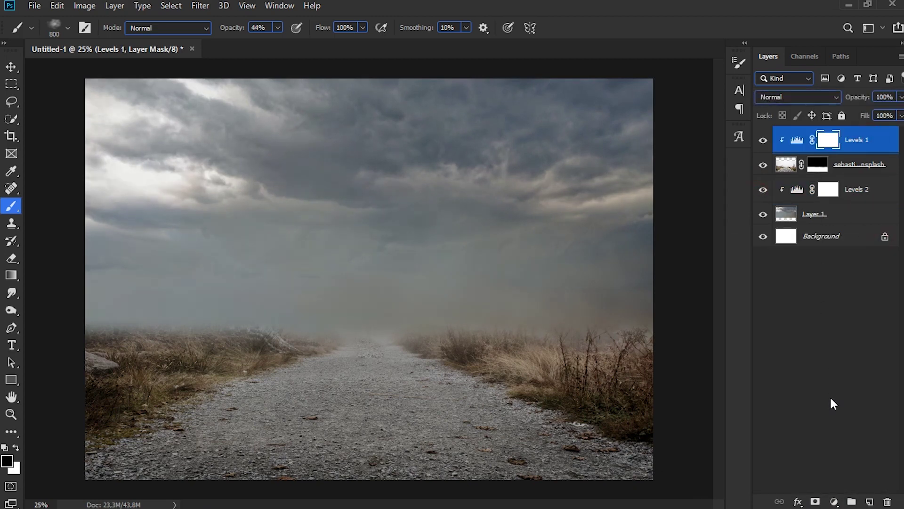
{"action": "left_click", "coordinate": [834, 502]}
{"action": "left_click", "coordinate": [843, 375]}
{"action": "left_click", "coordinate": [791, 477]}
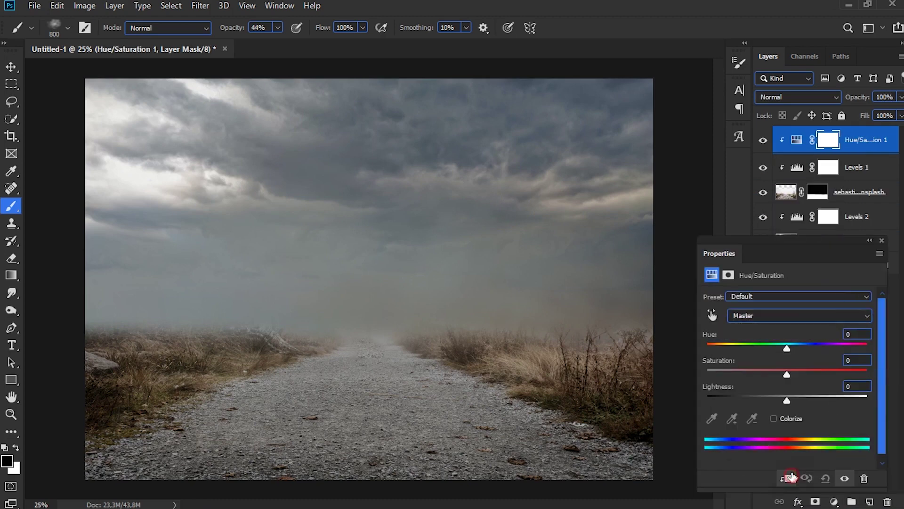
{"action": "left_click_drag", "start_coordinate": [787, 374], "coordinate": [767, 374]}
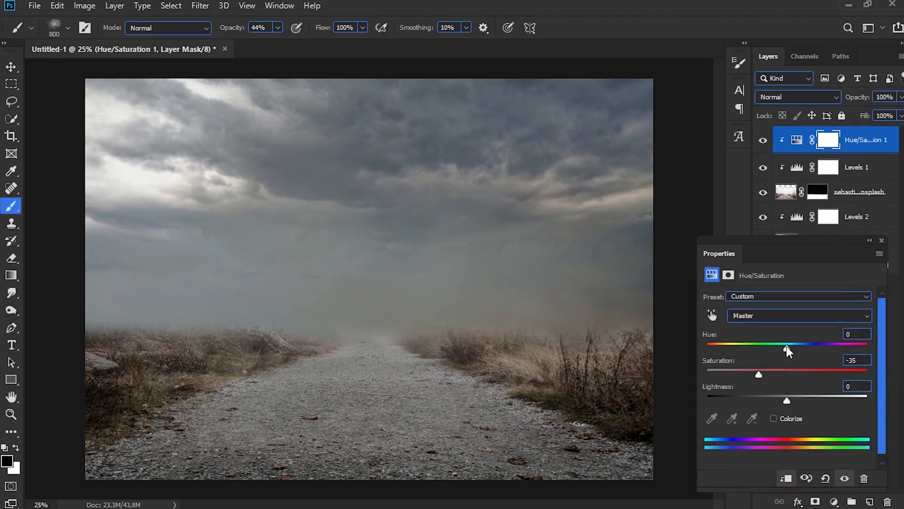
{"action": "left_click", "coordinate": [881, 240]}
Step: Mute the sky's colors with a Hue/Saturation adjustment clipped above its Levels layer, shifting the hue slightly toward the negative side
{"action": "left_click", "coordinate": [867, 194]}
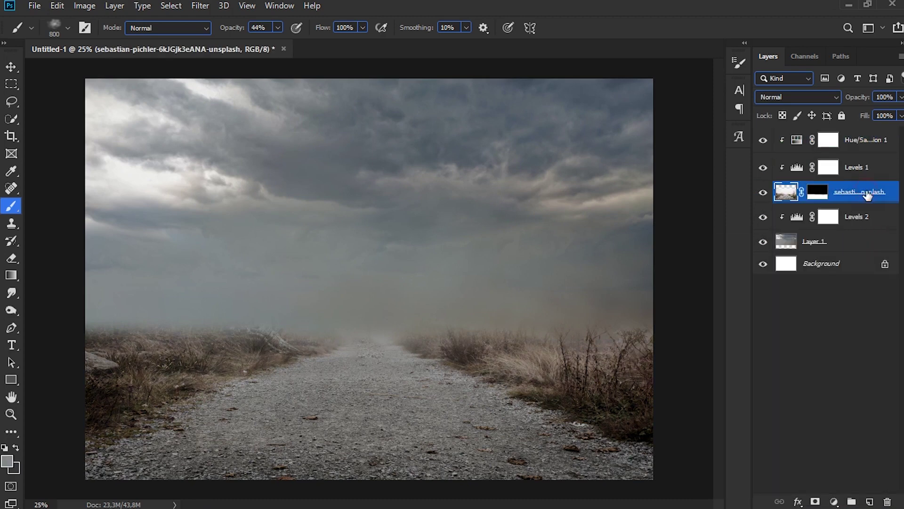
{"action": "left_click", "coordinate": [867, 220]}
{"action": "left_click", "coordinate": [835, 501]}
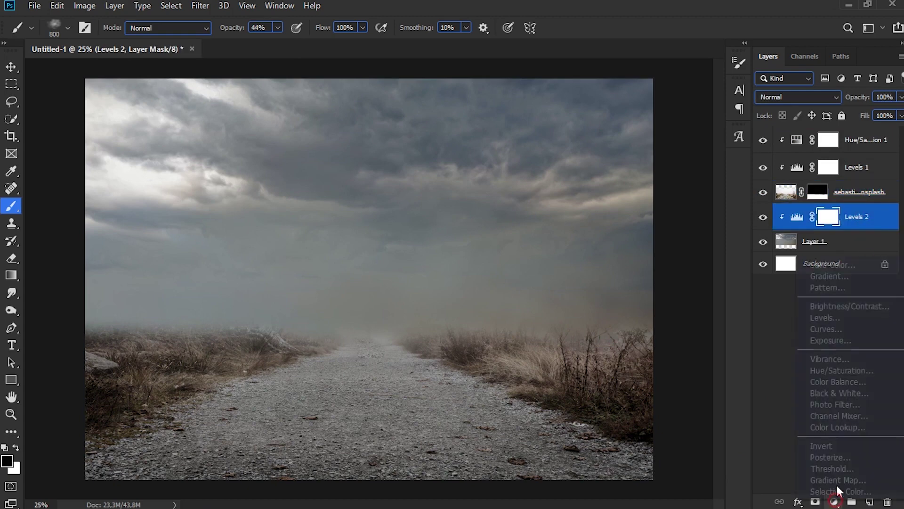
{"action": "left_click", "coordinate": [848, 371]}
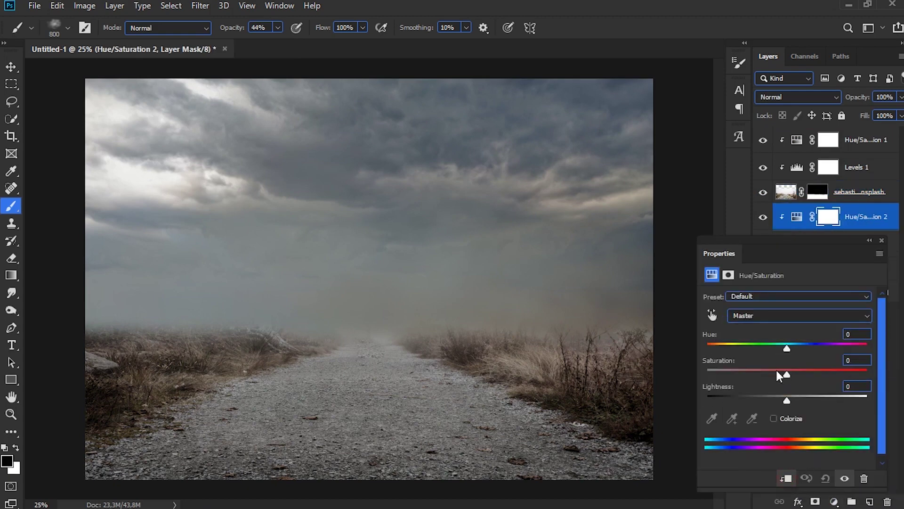
{"action": "left_click_drag", "start_coordinate": [784, 346], "coordinate": [779, 346]}
{"action": "left_click", "coordinate": [881, 240]}
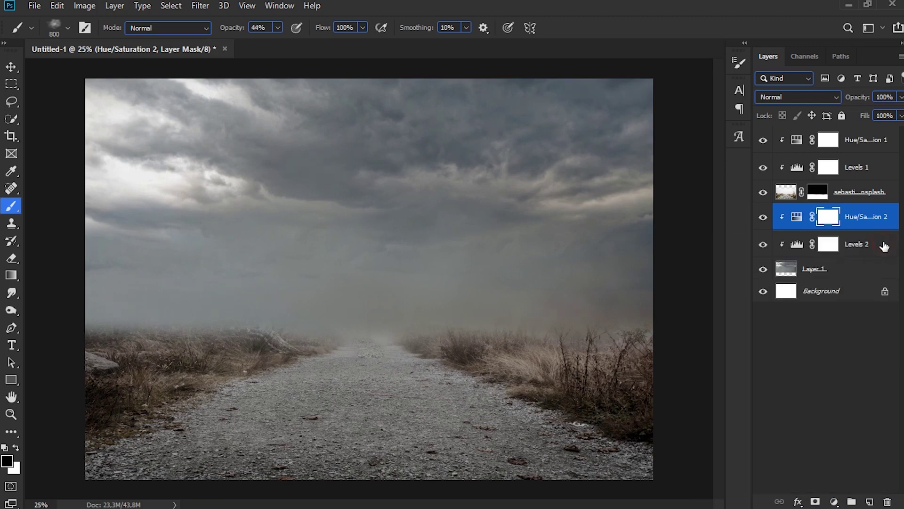
Step: Add a new layer above the road's Hue/Saturation adjustment and choose the Fog 16 brush
{"action": "left_click", "coordinate": [860, 144]}
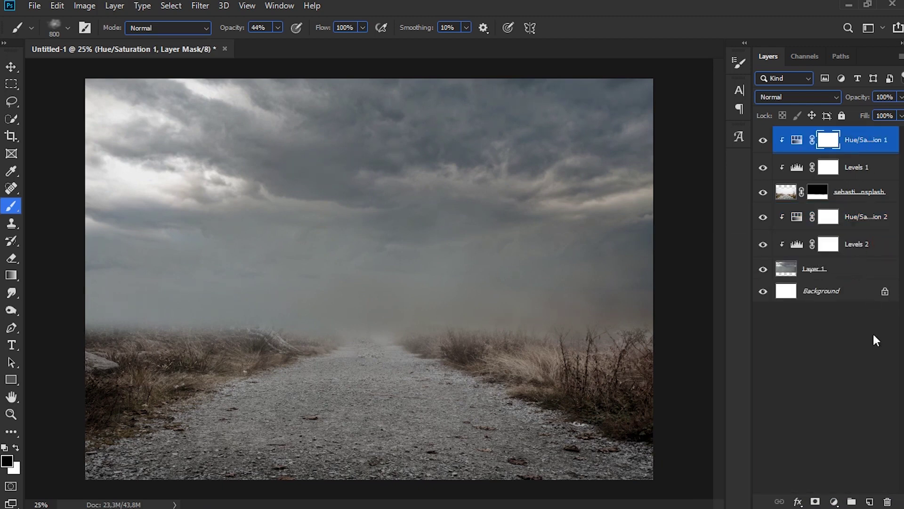
{"action": "left_click", "coordinate": [870, 500]}
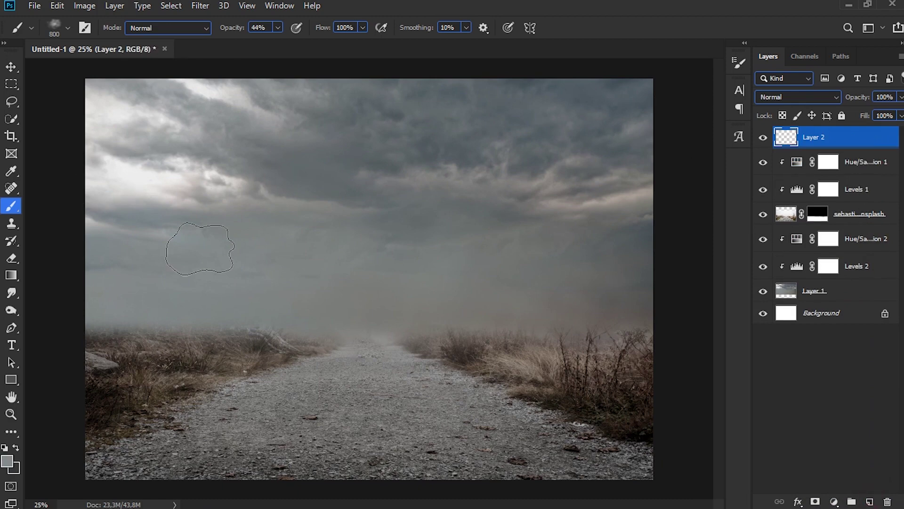
{"action": "left_click", "coordinate": [125, 311], "text": "alt"}
{"action": "right_click", "coordinate": [124, 311]}
{"action": "left_click", "coordinate": [183, 380]}
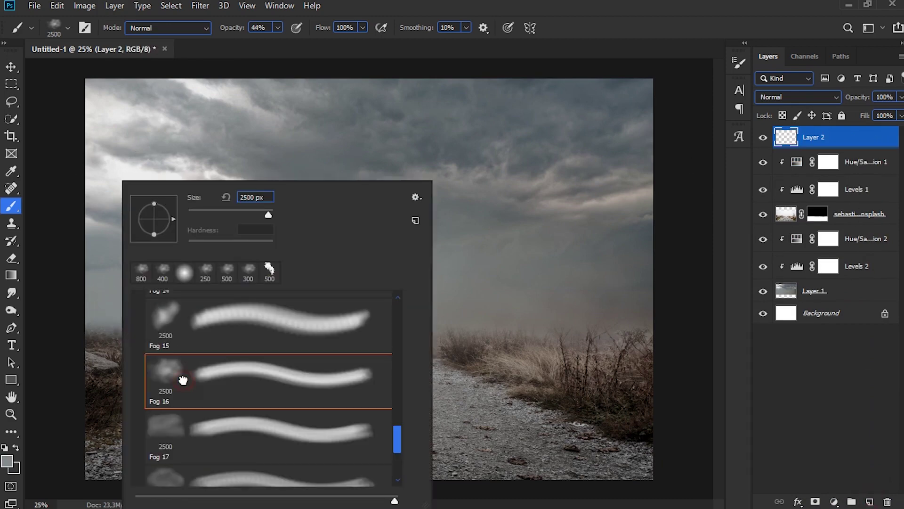
{"action": "left_click", "coordinate": [550, 12]}
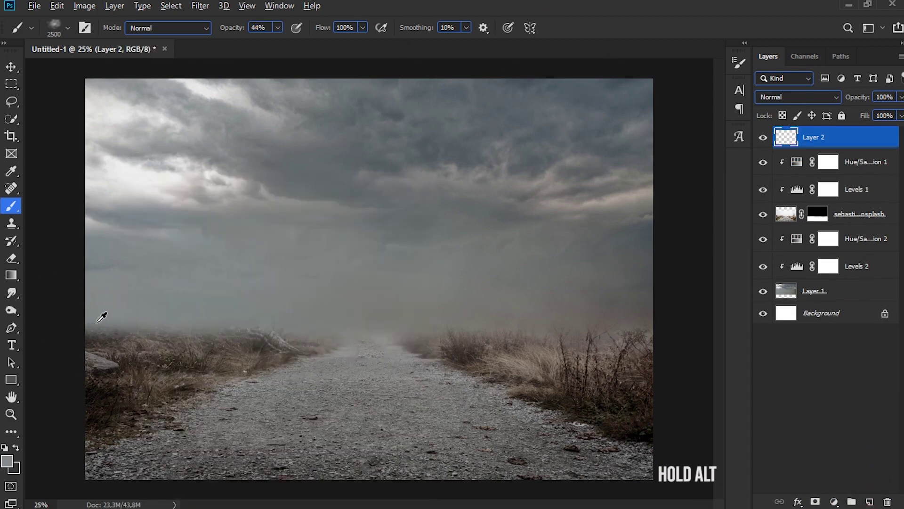
Step: Sample the grey haze at the horizon and paint fog across the whole horizon with a 600 px brush
{"action": "left_click", "coordinate": [102, 320], "text": "alt"}
{"action": "key", "text": "bracketleft"}
{"action": "key", "text": "bracketleft"}
{"action": "key", "text": "bracketleft"}
{"action": "key", "text": "bracketleft"}
{"action": "key", "text": "bracketleft"}
{"action": "key", "text": "bracketleft"}
{"action": "key", "text": "bracketleft"}
{"action": "key", "text": "bracketleft"}
{"action": "key", "text": "bracketleft"}
{"action": "key", "text": "bracketleft"}
{"action": "key", "text": "bracketleft"}
{"action": "key", "text": "bracketleft"}
{"action": "key", "text": "bracketleft"}
{"action": "key", "text": "bracketleft"}
{"action": "key", "text": "bracketleft"}
{"action": "key", "text": "bracketleft"}
{"action": "key", "text": "bracketleft"}
{"action": "key", "text": "bracketleft"}
{"action": "key", "text": "bracketleft"}
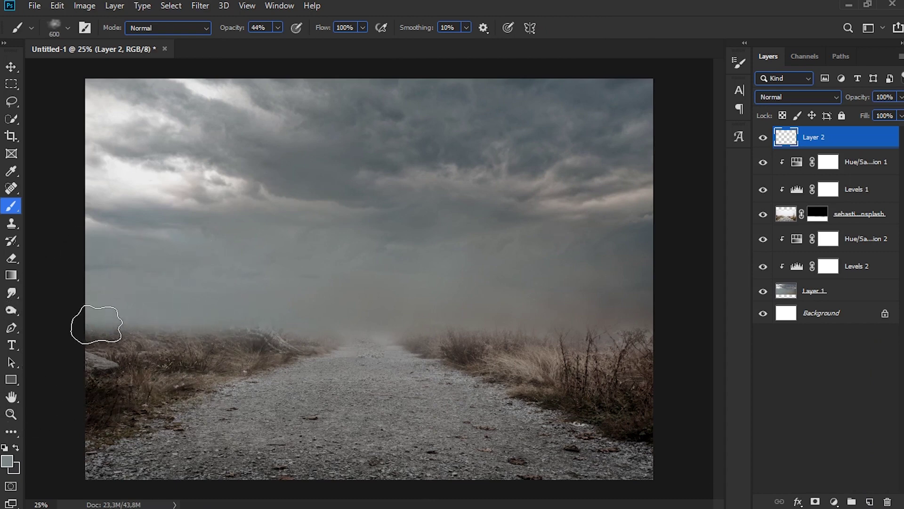
{"action": "mouse_move", "coordinate": [113, 329]}
{"action": "left_mouse_down"}
{"action": "mouse_move", "coordinate": [176, 338]}
{"action": "mouse_move", "coordinate": [228, 323]}
{"action": "mouse_move", "coordinate": [696, 321]}
{"action": "left_mouse_up"}
Step: Choose a lighter grey foreground color and paint more fog along the horizon with the 600 px brush
{"action": "left_click", "coordinate": [7, 461]}
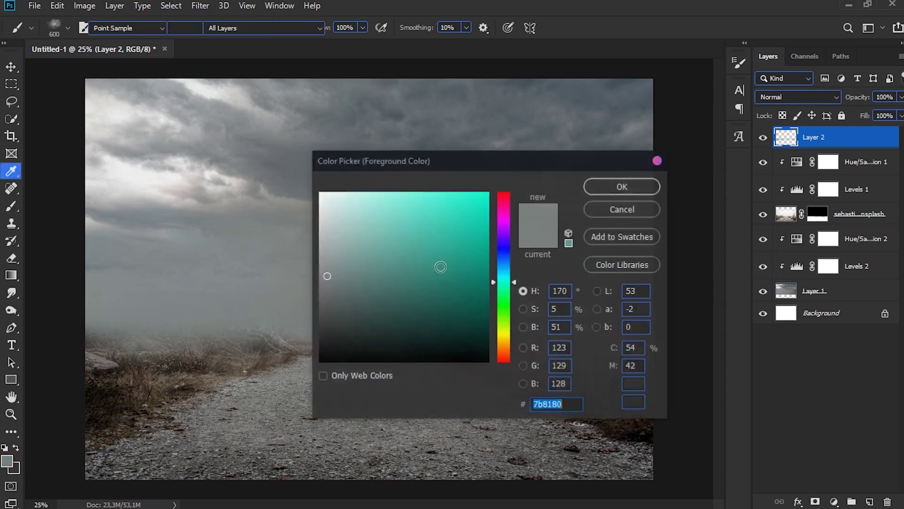
{"action": "left_click", "coordinate": [325, 248]}
{"action": "left_click", "coordinate": [613, 191]}
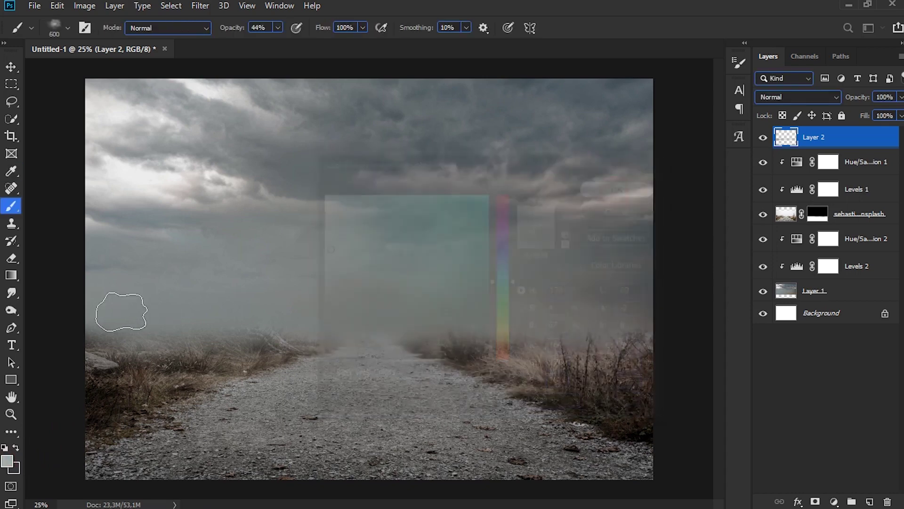
{"action": "left_click_drag", "start_coordinate": [111, 316], "coordinate": [428, 318]}
{"action": "left_click_drag", "start_coordinate": [562, 324], "coordinate": [407, 321]}
{"action": "mouse_move", "coordinate": [640, 318]}
{"action": "left_mouse_down"}
{"action": "mouse_move", "coordinate": [630, 305]}
{"action": "mouse_move", "coordinate": [505, 317]}
{"action": "left_mouse_up"}
Step: Sweep fog across the full horizon with the brush enlarged to 1000 px, and lower the fog layer's fill to 78%
{"action": "key", "text": "]"}
{"action": "key", "text": "]"}
{"action": "key", "text": "]"}
{"action": "key", "text": "]"}
{"action": "mouse_move", "coordinate": [103, 313]}
{"action": "left_mouse_down"}
{"action": "mouse_move", "coordinate": [375, 317]}
{"action": "mouse_move", "coordinate": [666, 303]}
{"action": "left_mouse_up"}
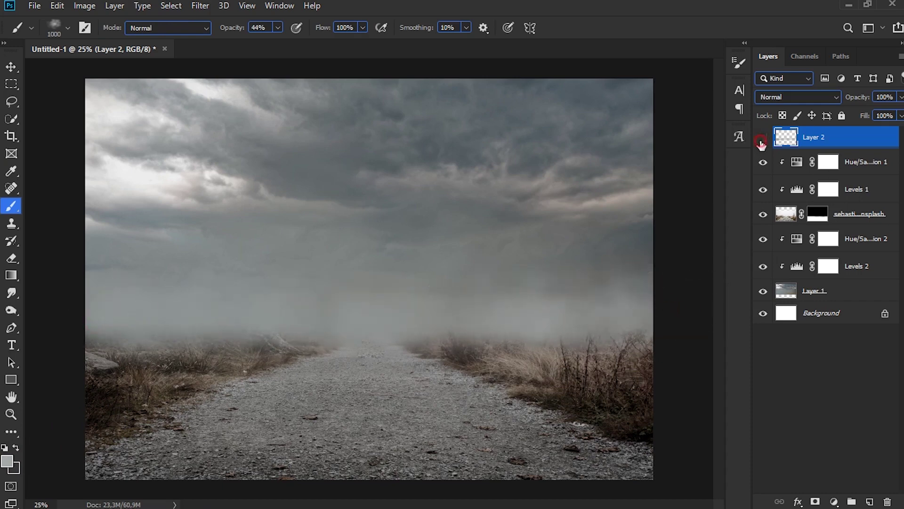
{"action": "left_click", "coordinate": [762, 139]}
{"action": "left_click", "coordinate": [763, 139]}
{"action": "left_click", "coordinate": [763, 139]}
{"action": "left_click", "coordinate": [762, 139]}
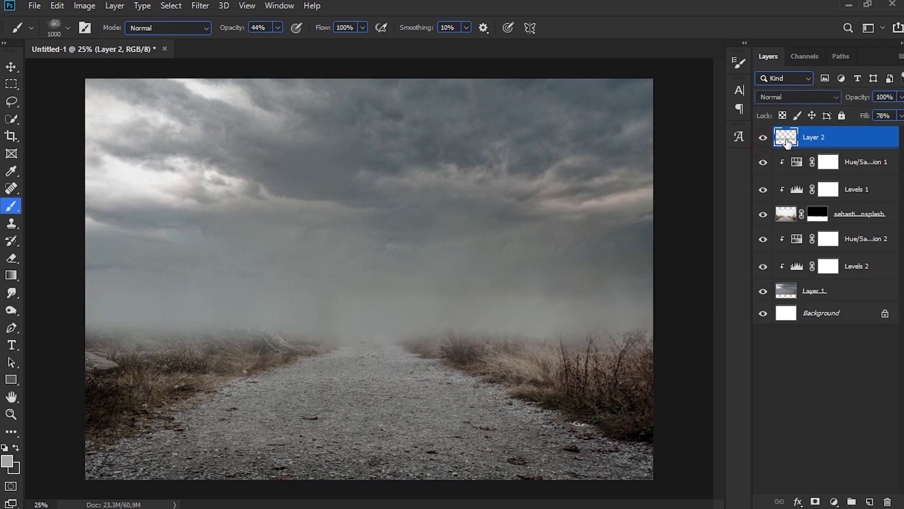
Step: Group the road layer with its Levels and Hue/Saturation adjustments and name the group Road
{"action": "left_click", "coordinate": [865, 166]}
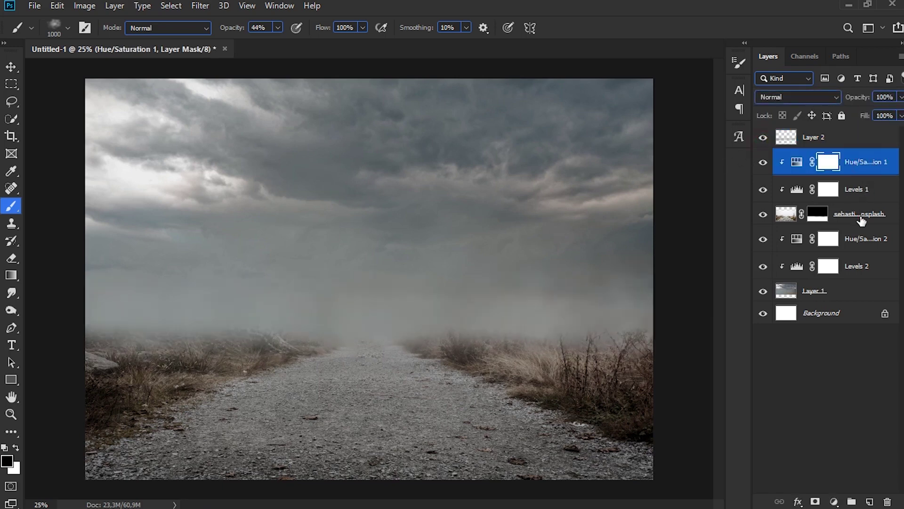
{"action": "left_click", "coordinate": [863, 217], "text": "shift"}
{"action": "key", "text": "ctrl+g"}
{"action": "double_click", "coordinate": [813, 156]}
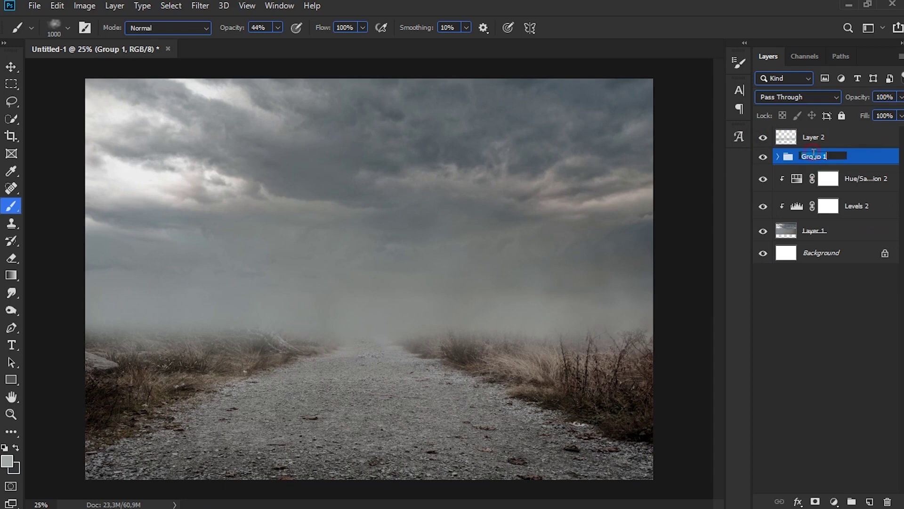
{"action": "type", "text": "Road"}
{"action": "key", "text": "Return"}
Step: Group the sky layer with its clipped Levels and Hue/Saturation adjustments and name the group Sky
{"action": "left_click", "coordinate": [860, 179]}
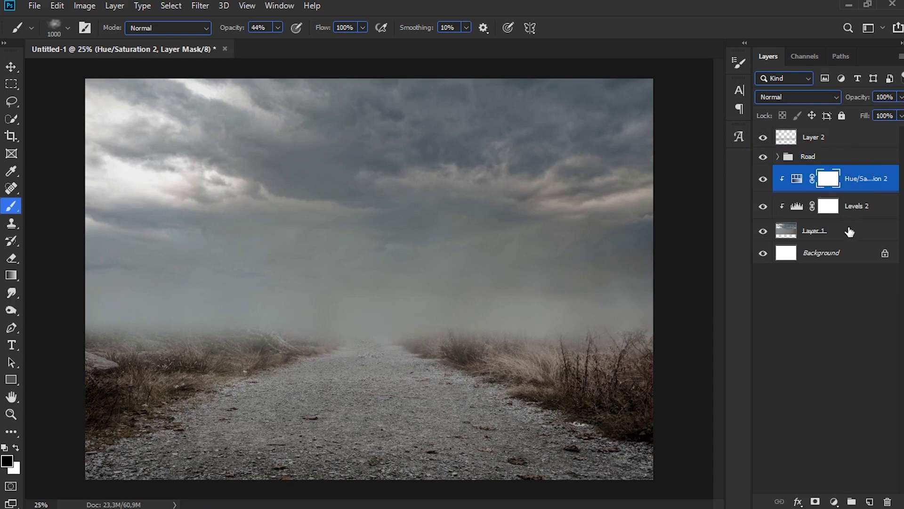
{"action": "left_click", "coordinate": [849, 232], "text": "shift"}
{"action": "key", "text": "ctrl+g"}
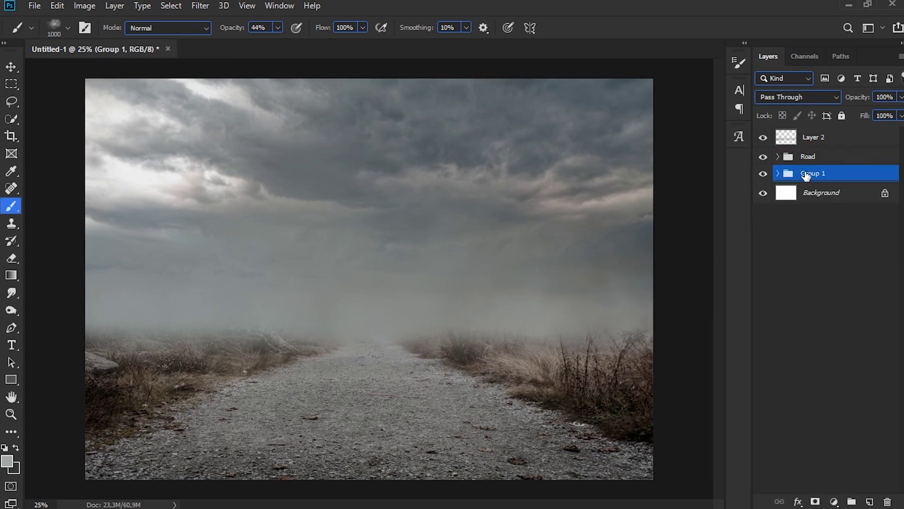
{"action": "double_click", "coordinate": [806, 174]}
{"action": "type", "text": "Sky"}
{"action": "key", "text": "Return"}
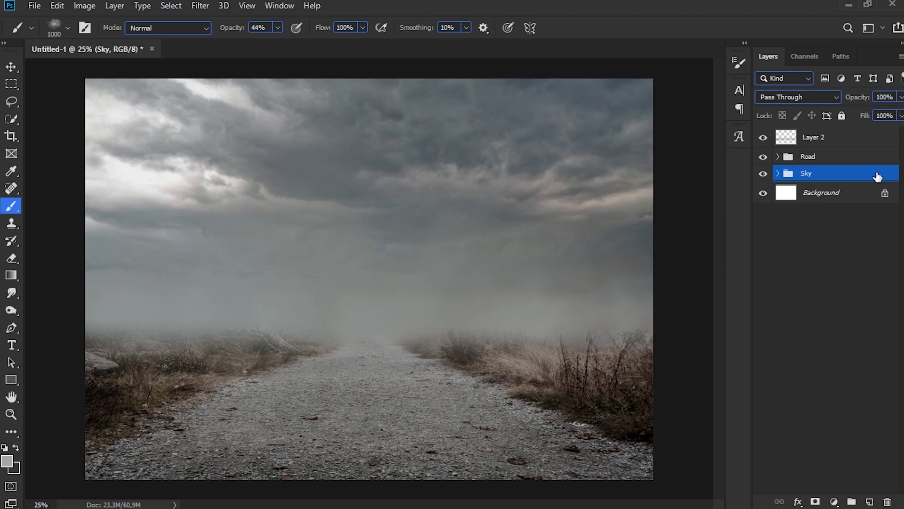
Step: Place the painted fog layer in its own group, collapse it and name it Fog
{"action": "left_click", "coordinate": [831, 142]}
{"action": "left_click_drag", "start_coordinate": [834, 141], "coordinate": [851, 502]}
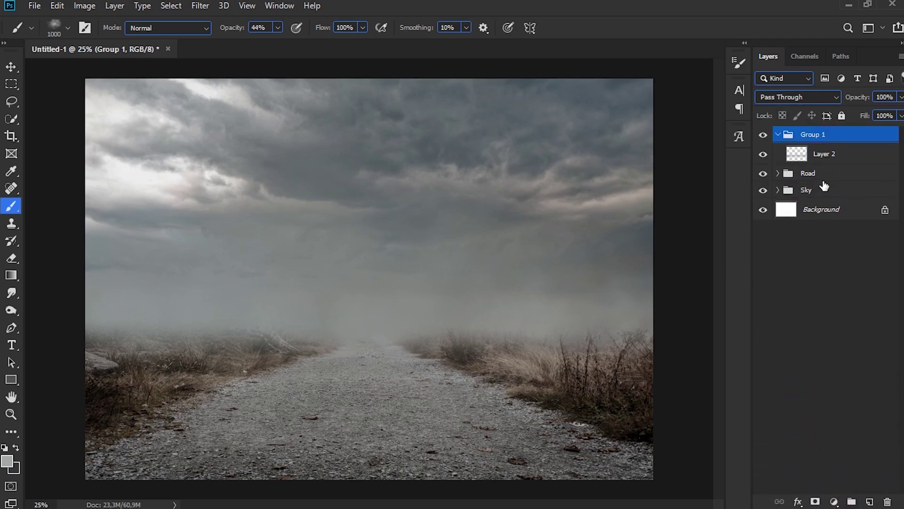
{"action": "left_click", "coordinate": [778, 135]}
{"action": "double_click", "coordinate": [809, 135]}
{"action": "type", "text": "Fog"}
{"action": "key", "text": "Return"}
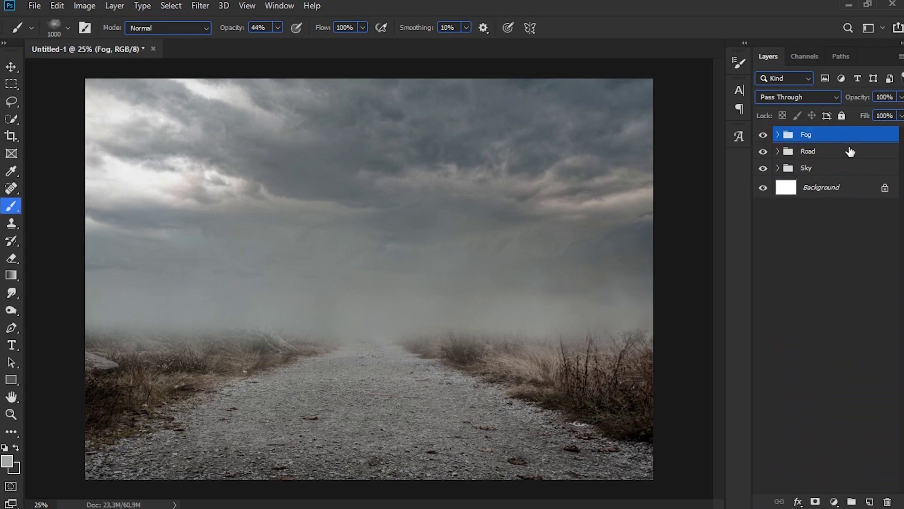
Step: Add a Hue/Saturation adjustment above all groups with hue +10 and saturation +10, and compare the image with and without it
{"action": "left_click", "coordinate": [834, 502]}
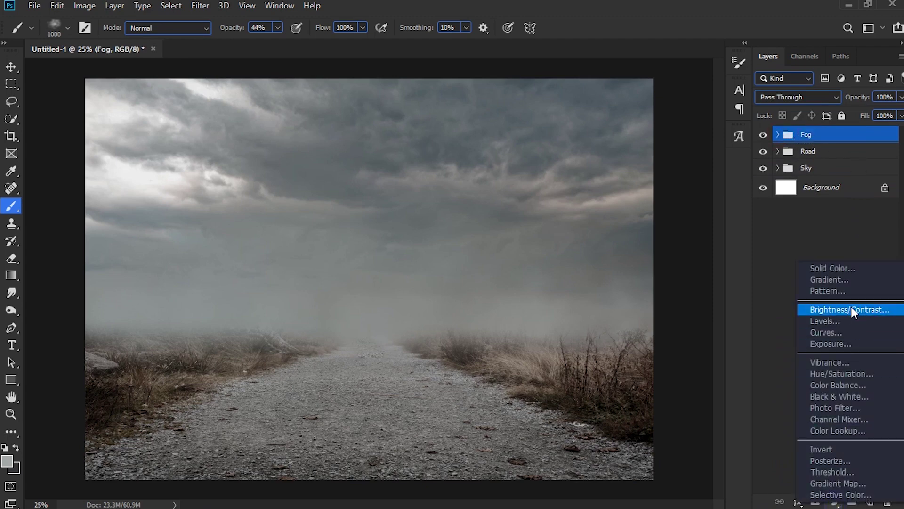
{"action": "left_click", "coordinate": [849, 377]}
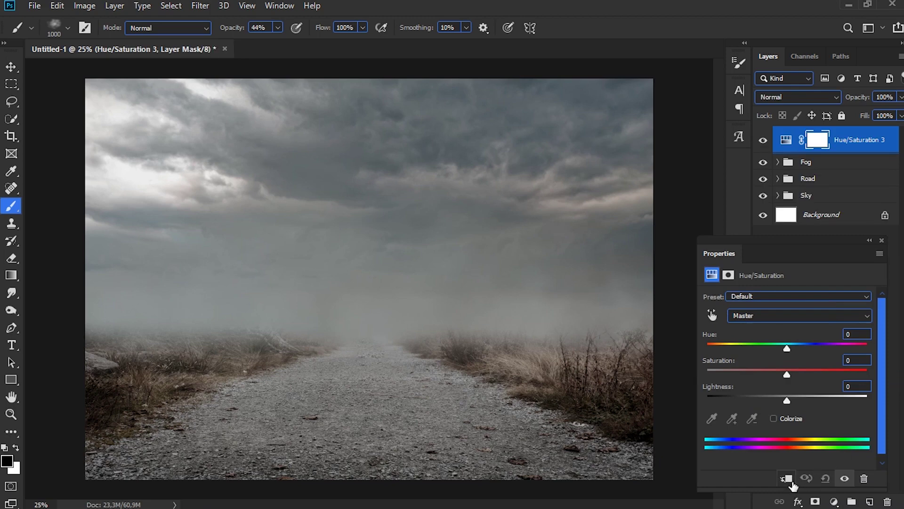
{"action": "left_click_drag", "start_coordinate": [788, 373], "coordinate": [795, 349]}
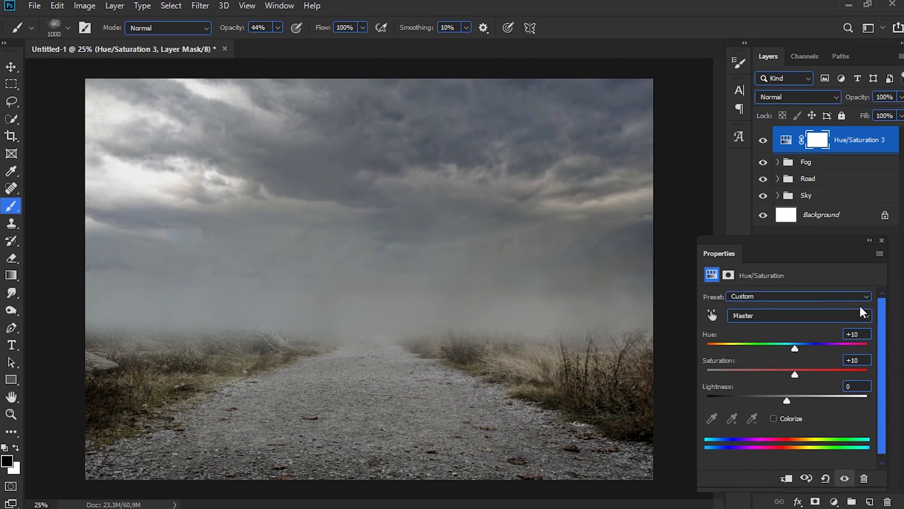
{"action": "left_click", "coordinate": [884, 241]}
{"action": "left_click", "coordinate": [763, 140]}
{"action": "left_click", "coordinate": [763, 140]}
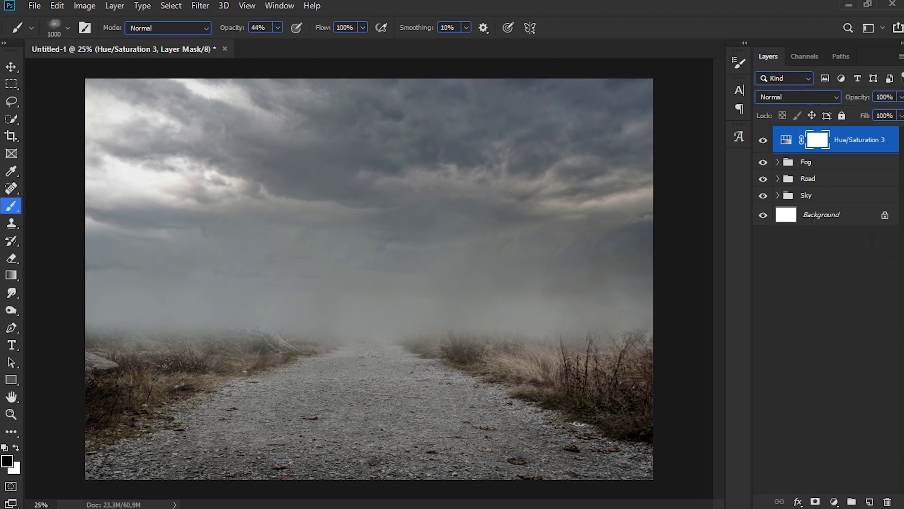
Step: Add a Color Balance adjustment above all layers and shift its midtones toward green to +15
{"action": "left_click", "coordinate": [833, 502]}
{"action": "left_click", "coordinate": [844, 381]}
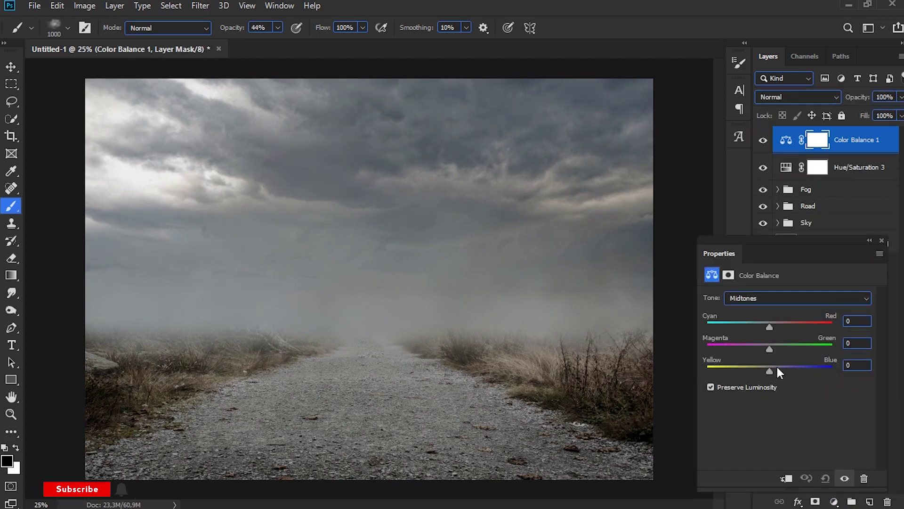
{"action": "left_click_drag", "start_coordinate": [776, 344], "coordinate": [778, 346]}
{"action": "left_click", "coordinate": [865, 343]}
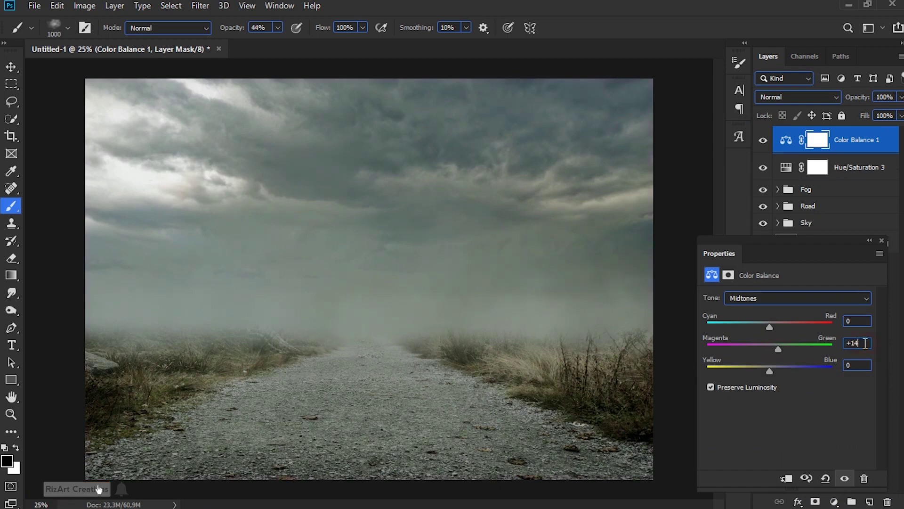
Step: In the Color Balance highlights, set cyan–red to -11 and shift the yellow–blue balance slightly toward blue
{"action": "left_click", "coordinate": [763, 303]}
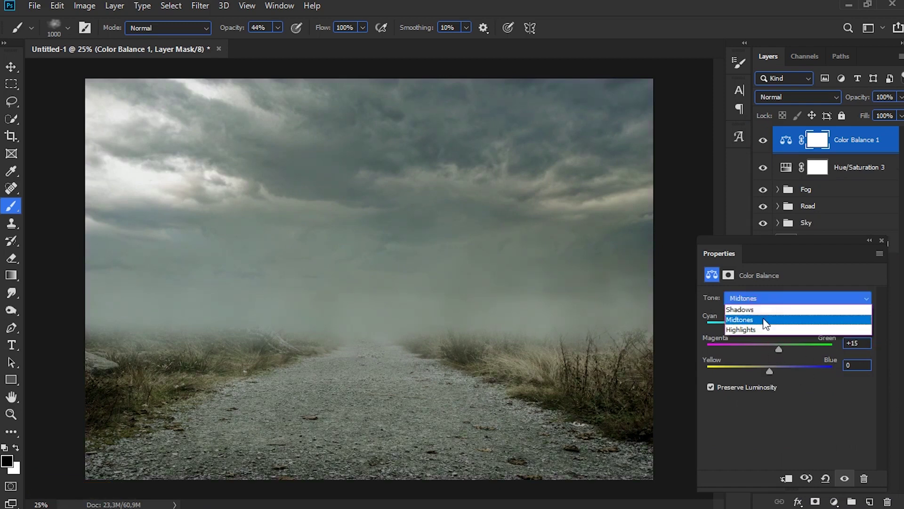
{"action": "left_click", "coordinate": [764, 330]}
{"action": "left_click", "coordinate": [763, 326]}
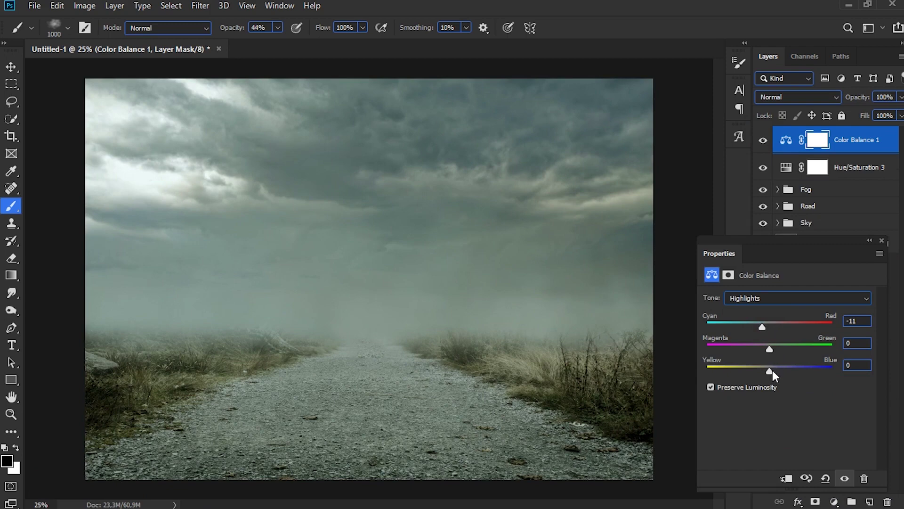
{"action": "left_click_drag", "start_coordinate": [773, 370], "coordinate": [779, 370]}
{"action": "left_click", "coordinate": [881, 241]}
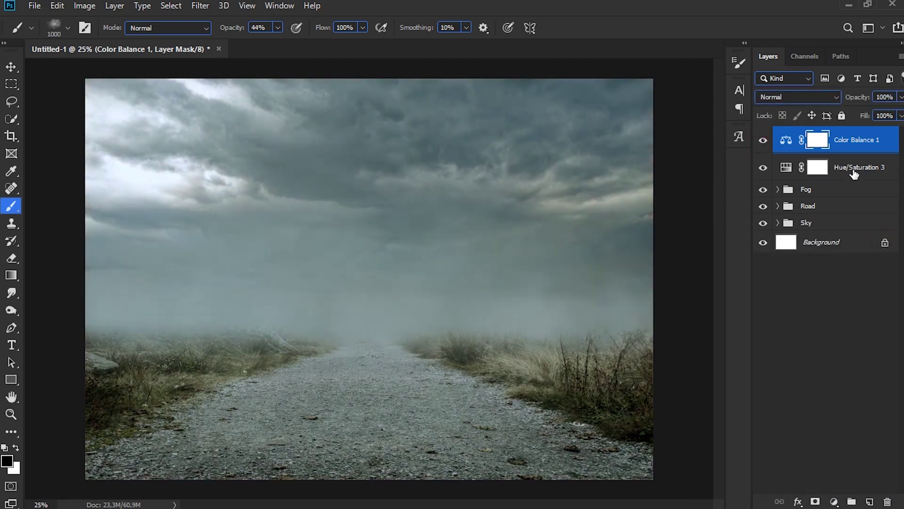
Step: Place the abandoned_boilers image from the stock folder above all layers at its fitted size and rasterize it
{"action": "key", "text": "alt+Tab"}
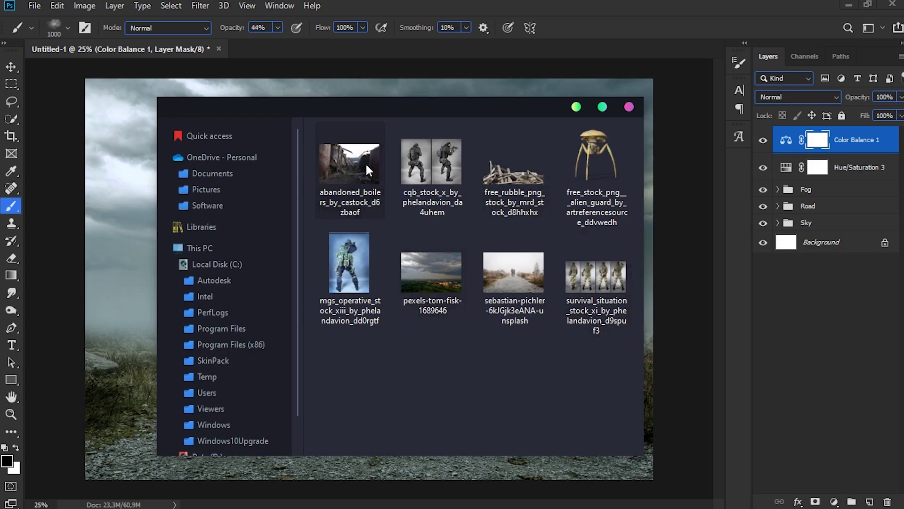
{"action": "left_click_drag", "start_coordinate": [366, 169], "coordinate": [192, 186]}
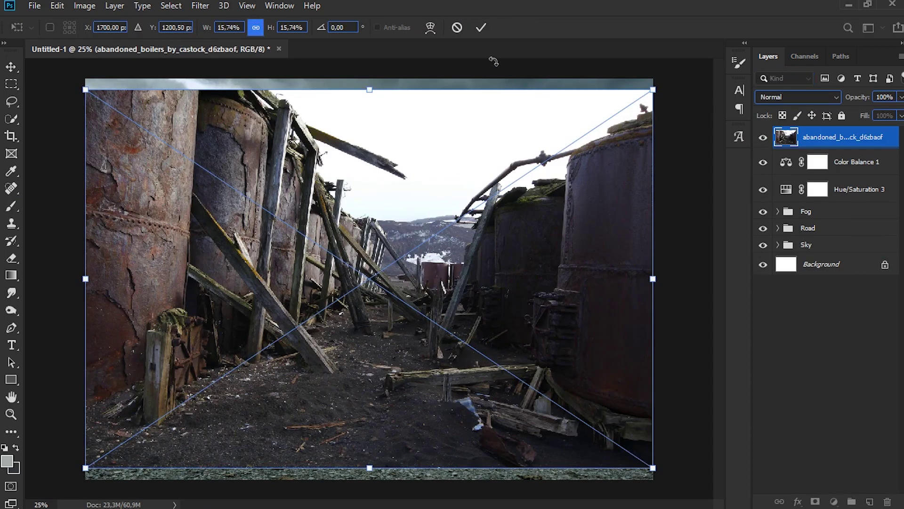
{"action": "left_click", "coordinate": [481, 28]}
{"action": "right_click", "coordinate": [837, 138]}
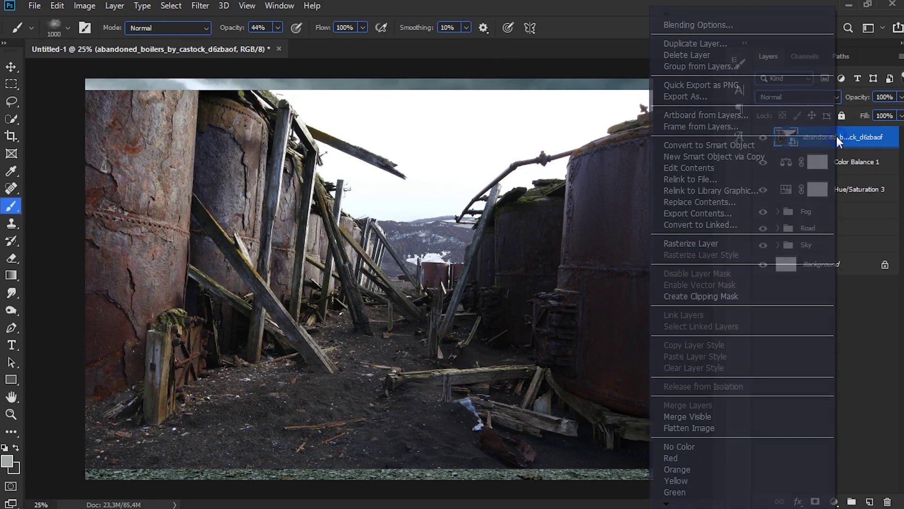
{"action": "left_click", "coordinate": [762, 249]}
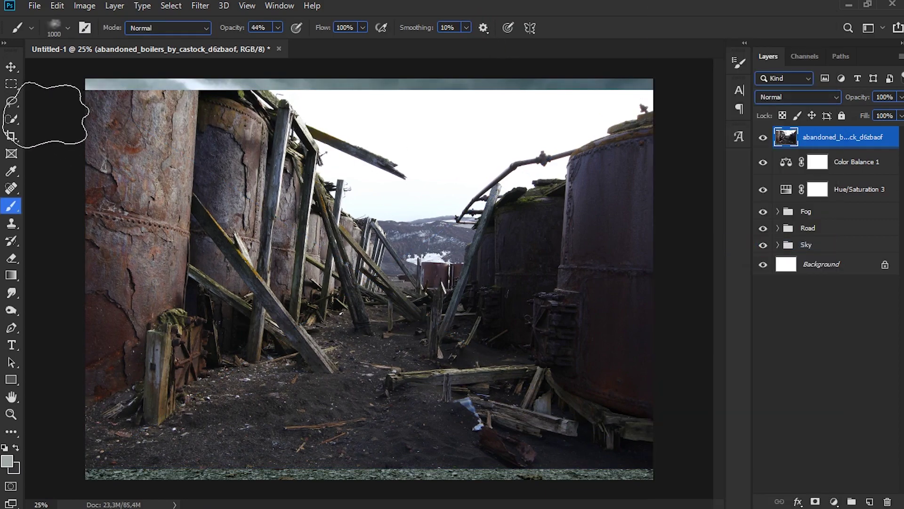
Step: Select the white sky of the boilers image with the Magic Wand, including the gap beneath the pipe by the leaning post
{"action": "left_click", "coordinate": [11, 123]}
{"action": "left_click_drag", "start_coordinate": [9, 129], "coordinate": [43, 133]}
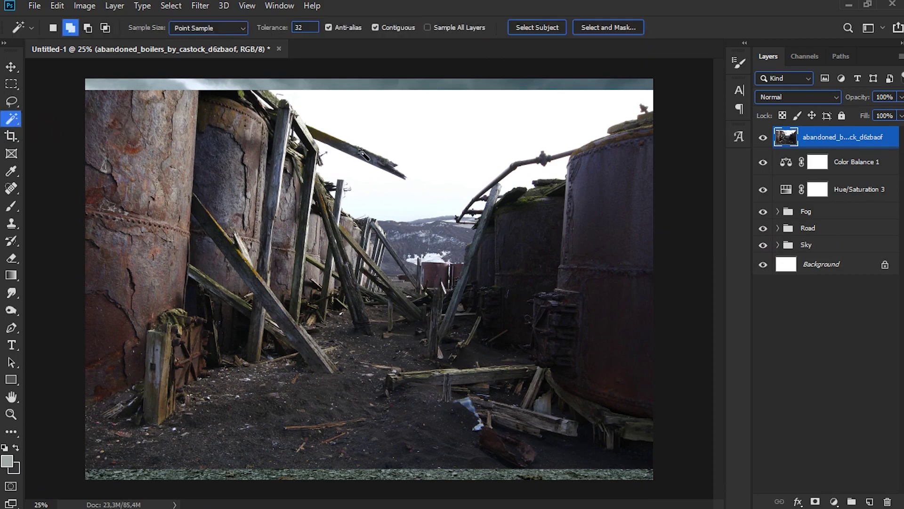
{"action": "left_click", "coordinate": [362, 139]}
{"action": "key", "text": "ctrl+plus"}
{"action": "key", "text": "ctrl+plus"}
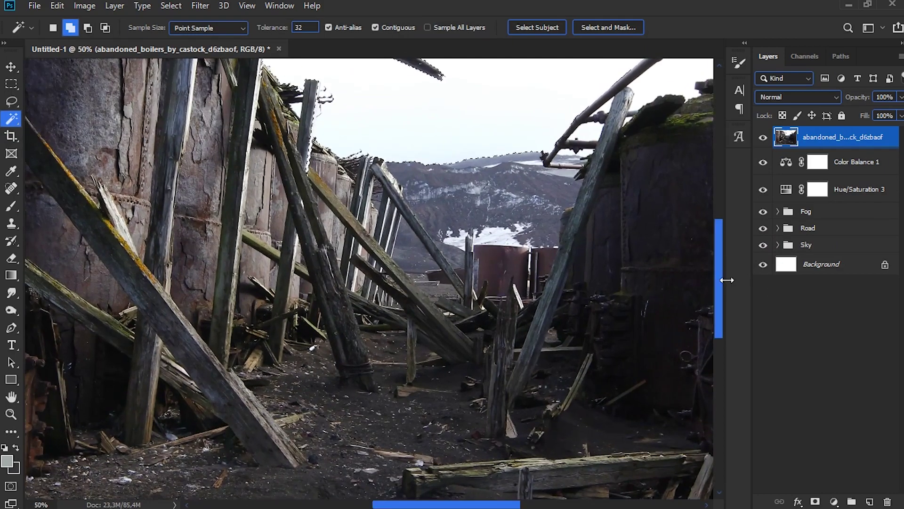
{"action": "left_click_drag", "start_coordinate": [719, 276], "coordinate": [719, 221]}
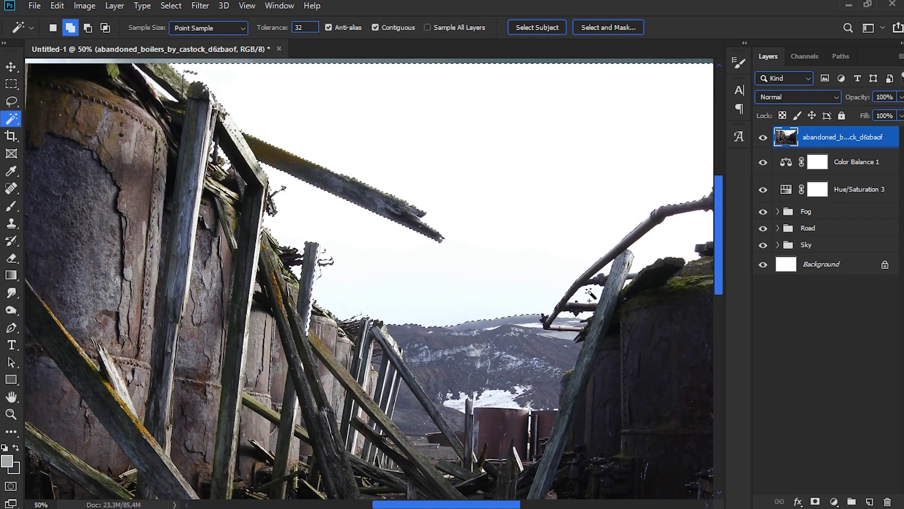
{"action": "left_click", "coordinate": [571, 315]}
{"action": "key", "text": "ctrl+minus"}
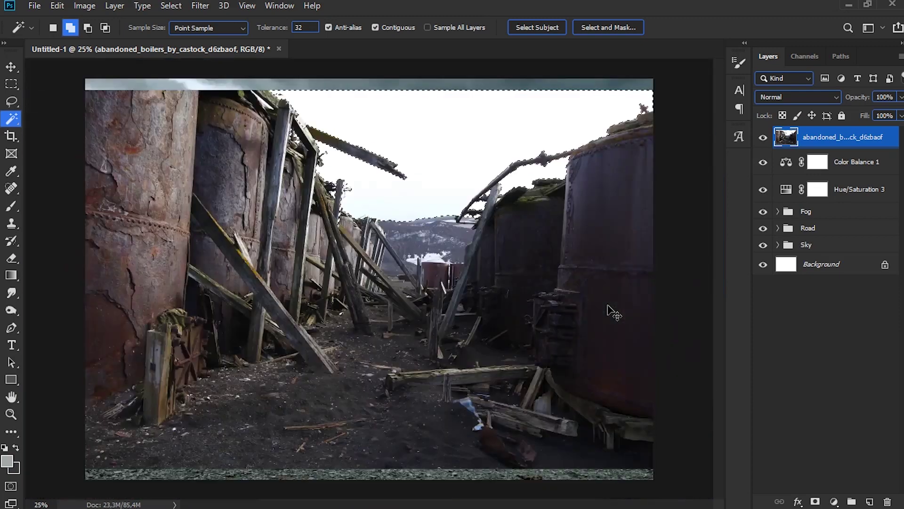
Step: Start adding a Polygonal Lasso outline to the selection, tracing the lower ends of the wooden beams beside the distant left tanks
{"action": "right_click", "coordinate": [16, 98]}
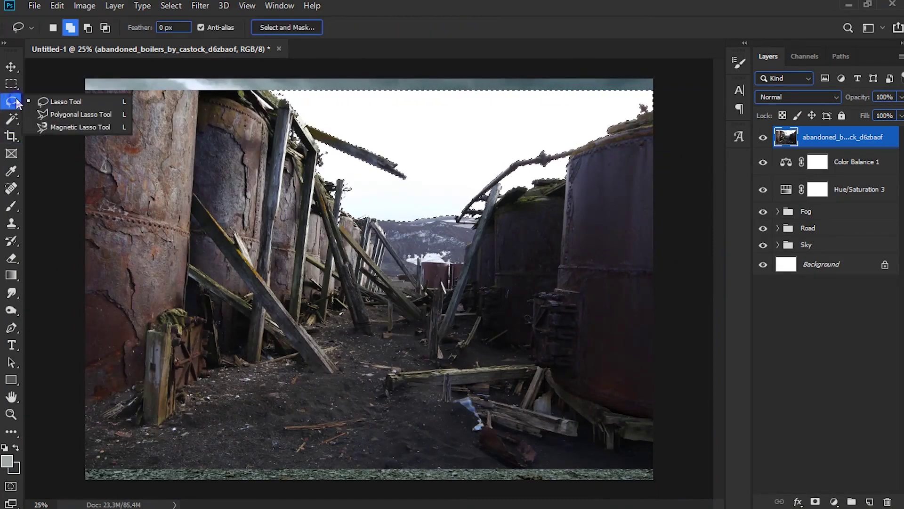
{"action": "left_click", "coordinate": [60, 117]}
{"action": "key", "text": "ctrl+plus"}
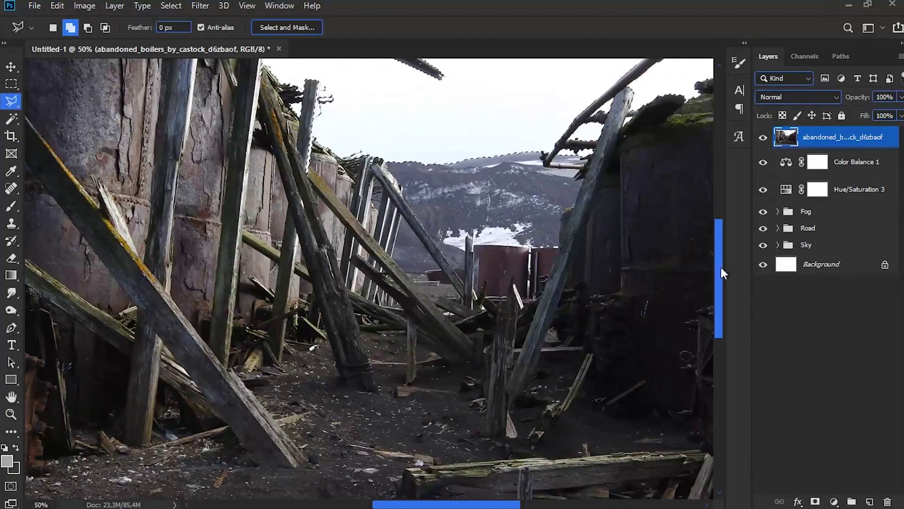
{"action": "left_click_drag", "start_coordinate": [721, 267], "coordinate": [718, 259]}
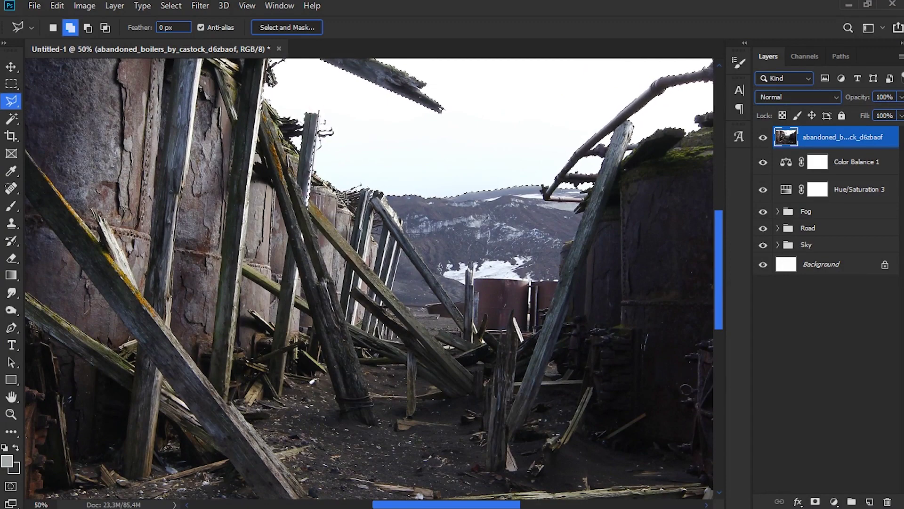
{"action": "left_click", "coordinate": [352, 249]}
{"action": "left_click", "coordinate": [472, 376]}
{"action": "left_click", "coordinate": [472, 392]}
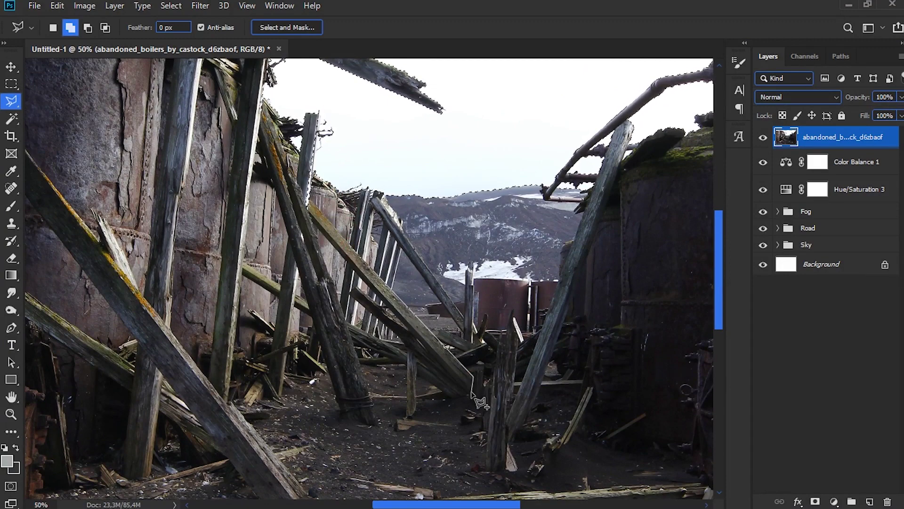
{"action": "left_click", "coordinate": [451, 398]}
{"action": "left_click", "coordinate": [350, 338]}
{"action": "left_click", "coordinate": [378, 424]}
{"action": "left_click", "coordinate": [342, 416]}
{"action": "left_click", "coordinate": [320, 345]}
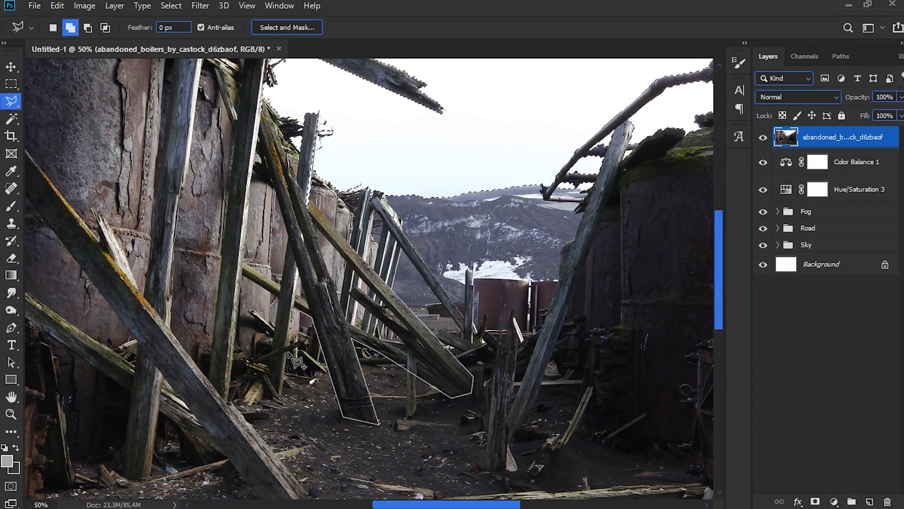
{"action": "left_click", "coordinate": [286, 373]}
{"action": "left_click", "coordinate": [282, 395]}
{"action": "left_click", "coordinate": [238, 405]}
Step: Continue the lasso outline along the front beam and the base of the left tanks to the canvas's lower-left corner
{"action": "key", "text": "ctrl+minus"}
{"action": "key", "text": "ctrl+minus"}
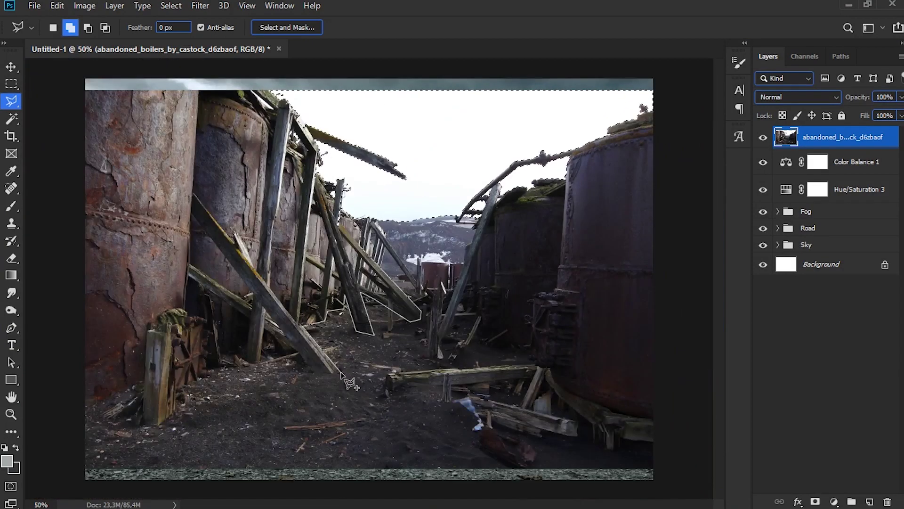
{"action": "left_click", "coordinate": [343, 372]}
{"action": "left_click", "coordinate": [315, 372]}
{"action": "left_click", "coordinate": [300, 353]}
{"action": "left_click", "coordinate": [262, 351]}
{"action": "left_click", "coordinate": [247, 349]}
{"action": "left_click", "coordinate": [223, 354]}
{"action": "left_click", "coordinate": [222, 363]}
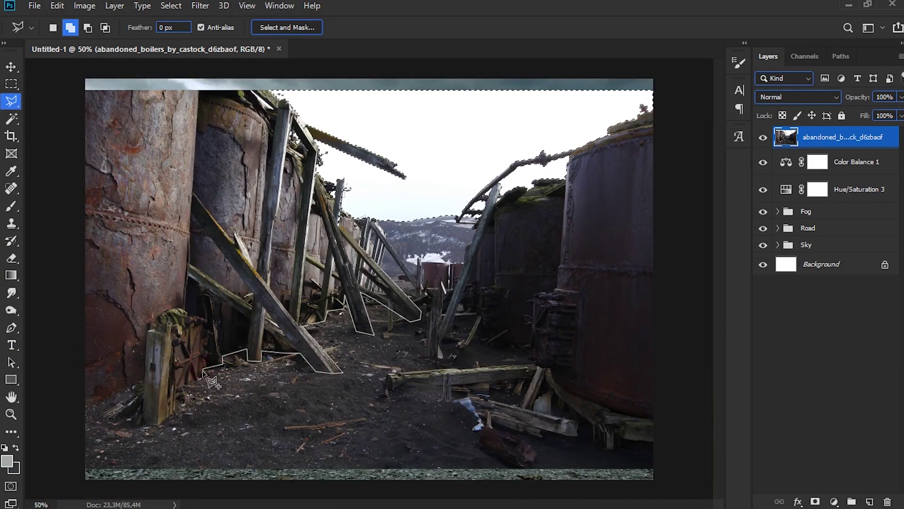
{"action": "left_click", "coordinate": [201, 372]}
{"action": "left_click", "coordinate": [175, 385]}
{"action": "left_click", "coordinate": [175, 409]}
{"action": "left_click", "coordinate": [160, 422]}
{"action": "left_click", "coordinate": [143, 422]}
{"action": "left_click", "coordinate": [144, 388]}
{"action": "left_click", "coordinate": [79, 415]}
{"action": "left_click", "coordinate": [78, 477]}
Step: Carry the lasso outline below the canvas, along the right tanks' base and up the leaning post, closing it across the sky
{"action": "left_click", "coordinate": [645, 490]}
{"action": "left_click", "coordinate": [679, 480]}
{"action": "left_click", "coordinate": [674, 445]}
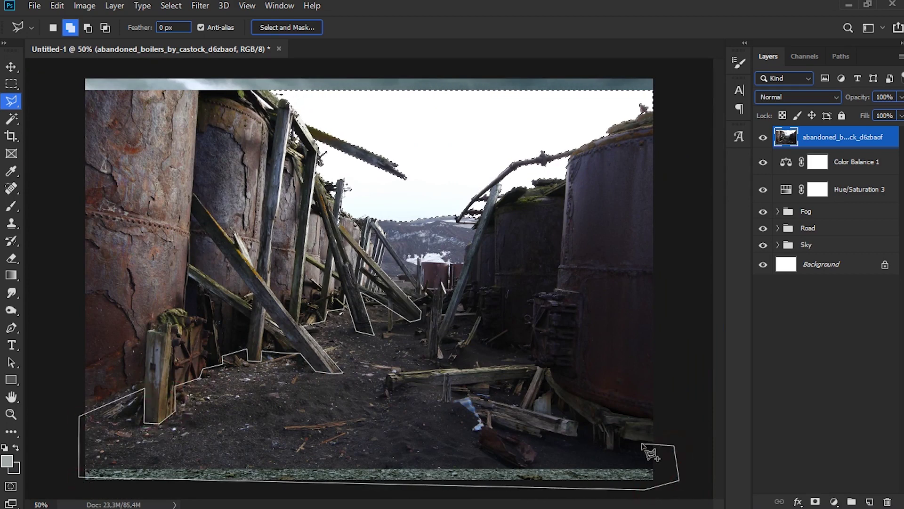
{"action": "left_click", "coordinate": [642, 443]}
{"action": "left_click", "coordinate": [614, 433]}
{"action": "left_click", "coordinate": [546, 368]}
{"action": "left_click", "coordinate": [530, 342]}
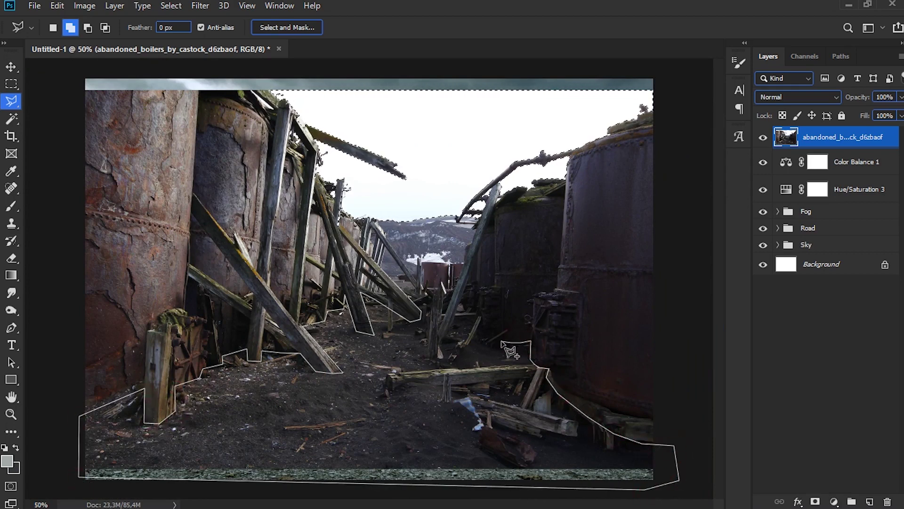
{"action": "left_click", "coordinate": [490, 319]}
{"action": "left_click", "coordinate": [473, 314]}
{"action": "left_click", "coordinate": [454, 311]}
{"action": "left_click", "coordinate": [439, 339]}
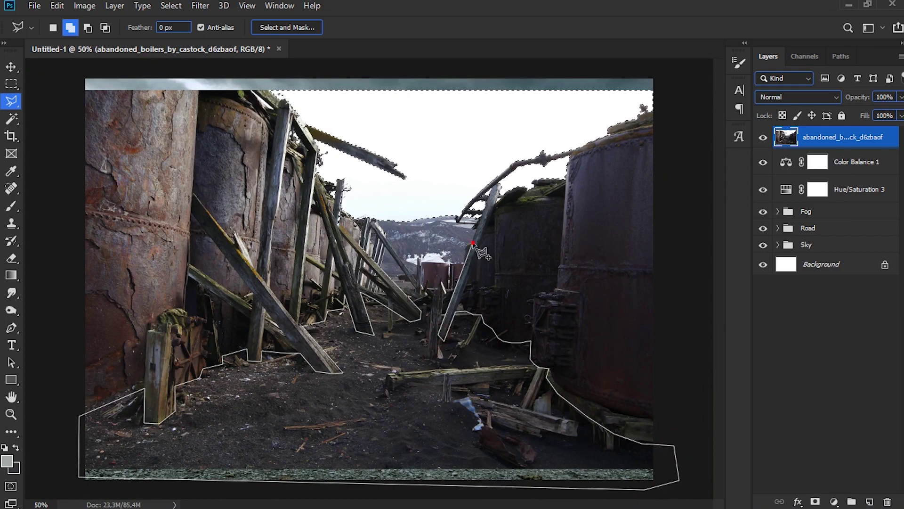
{"action": "left_click", "coordinate": [482, 208]}
{"action": "left_click", "coordinate": [421, 208]}
{"action": "left_click", "coordinate": [343, 179]}
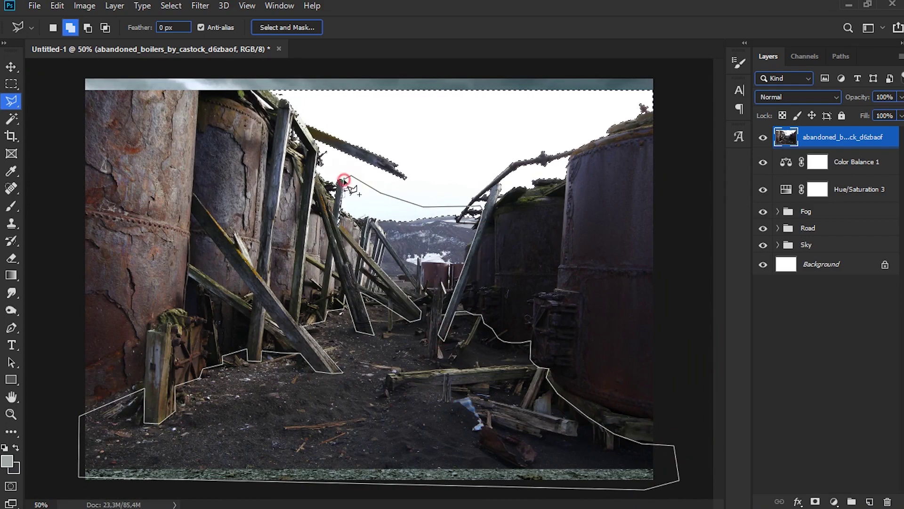
Step: Invert the selection and add it as a layer mask, hiding the boilers image's sky, background hills and ground
{"action": "right_click", "coordinate": [437, 187]}
{"action": "left_click", "coordinate": [477, 207]}
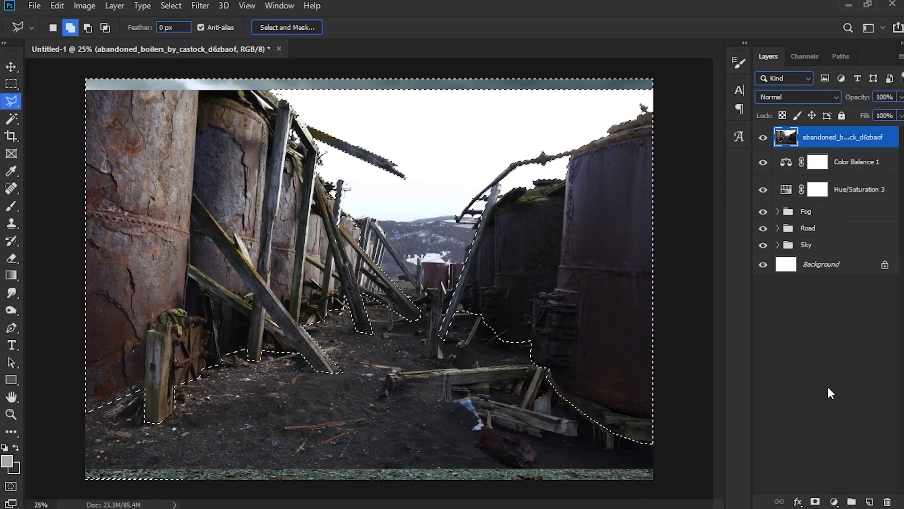
{"action": "left_click", "coordinate": [815, 502]}
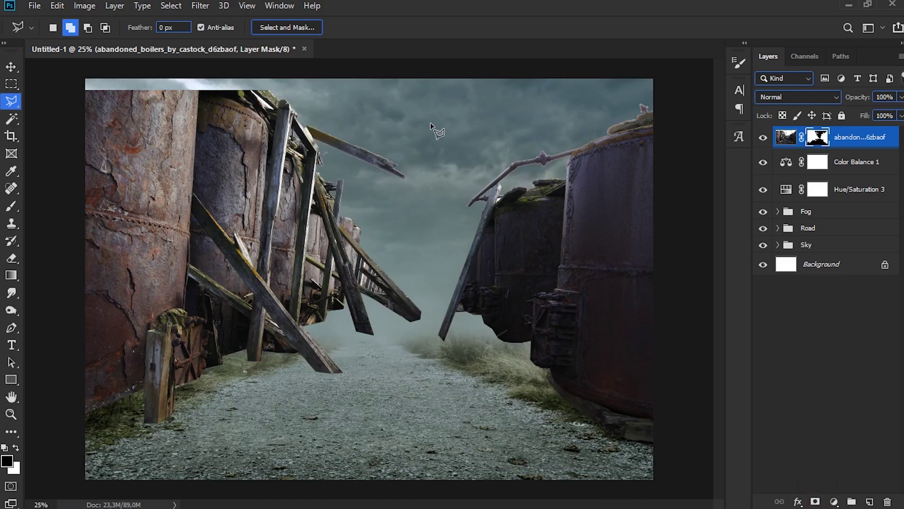
Step: Apply the boilers layer's mask, cut the marquee-selected right-hand tanks to their own layer and hide that layer
{"action": "left_click", "coordinate": [11, 84]}
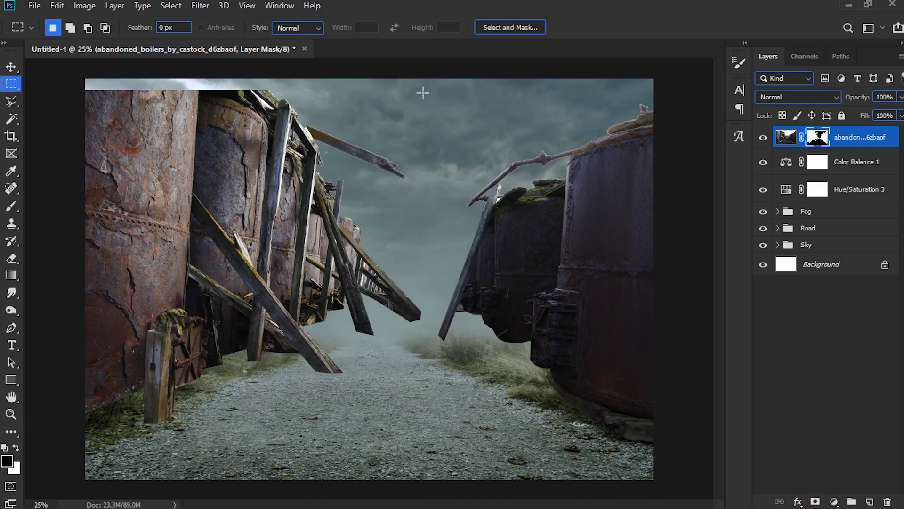
{"action": "left_click_drag", "start_coordinate": [422, 92], "coordinate": [749, 463]}
{"action": "right_click", "coordinate": [817, 144]}
{"action": "left_click", "coordinate": [816, 178]}
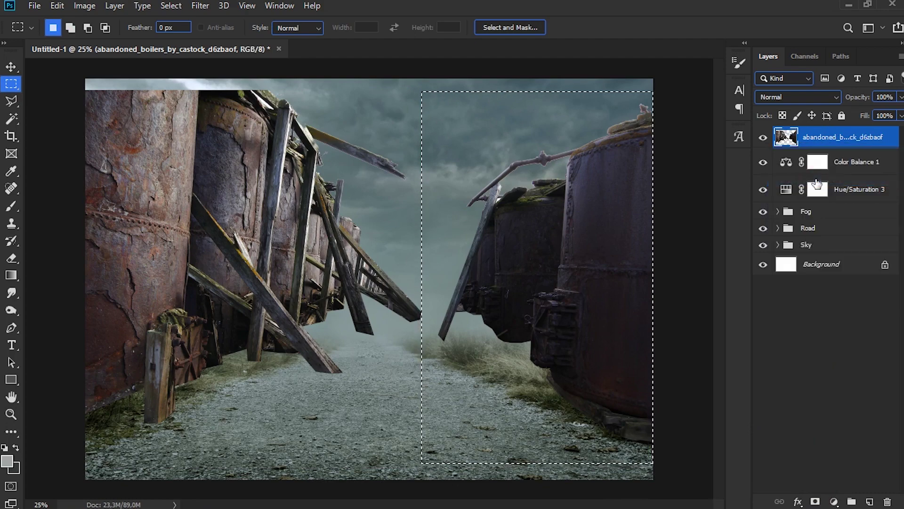
{"action": "right_click", "coordinate": [508, 217]}
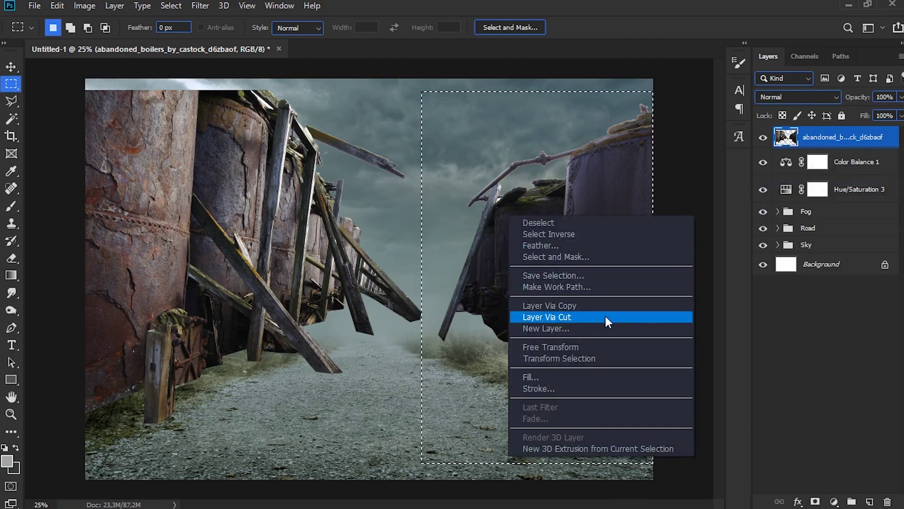
{"action": "left_click", "coordinate": [627, 316]}
{"action": "left_click", "coordinate": [762, 138]}
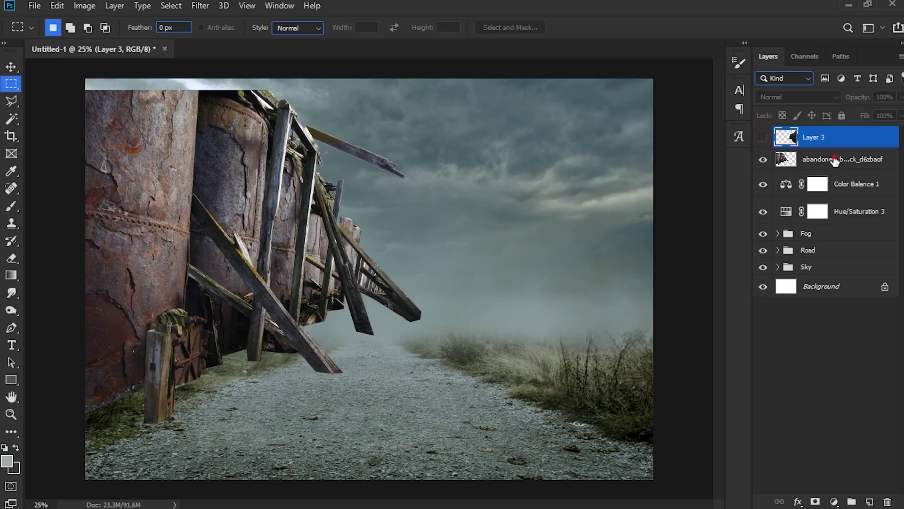
Step: Flip the remaining tanks horizontally, scale them to about 67% and place them against the canvas's right edge beside the road
{"action": "left_click", "coordinate": [838, 158]}
{"action": "key", "text": "ctrl+t"}
{"action": "right_click", "coordinate": [408, 192]}
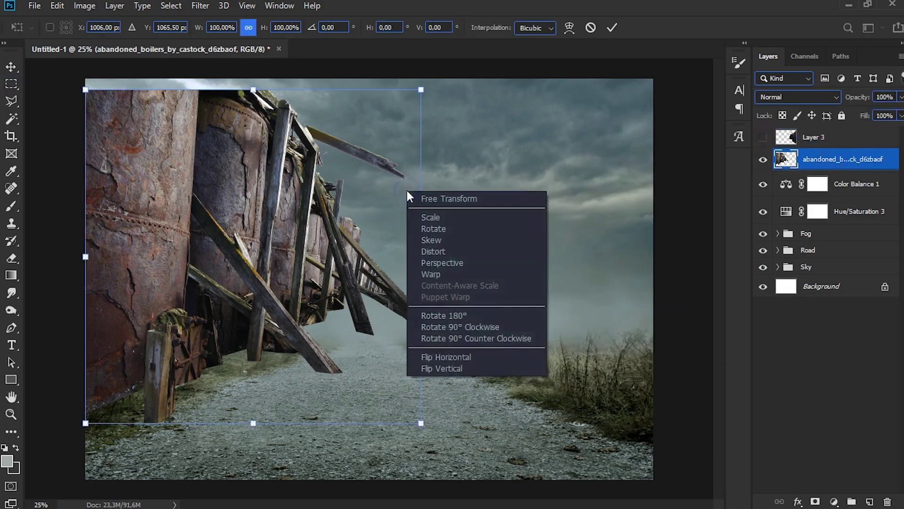
{"action": "left_click", "coordinate": [448, 357]}
{"action": "left_click_drag", "start_coordinate": [426, 92], "coordinate": [338, 186]}
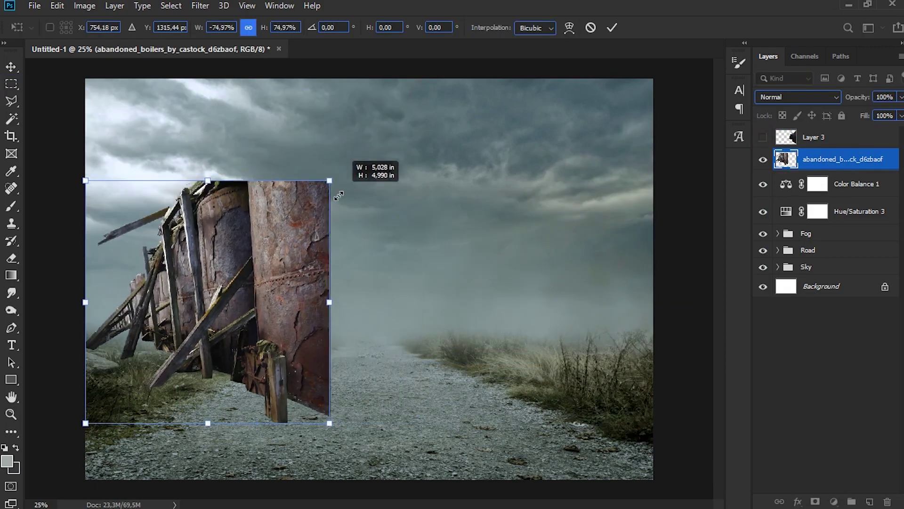
{"action": "left_click_drag", "start_coordinate": [266, 260], "coordinate": [595, 260]}
{"action": "left_click_drag", "start_coordinate": [418, 176], "coordinate": [435, 193]}
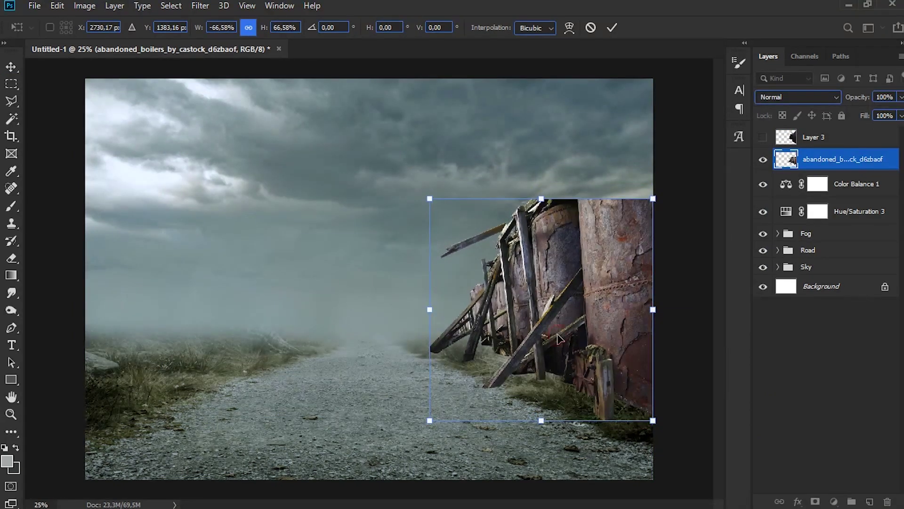
{"action": "left_click", "coordinate": [611, 28]}
{"action": "key", "text": "m"}
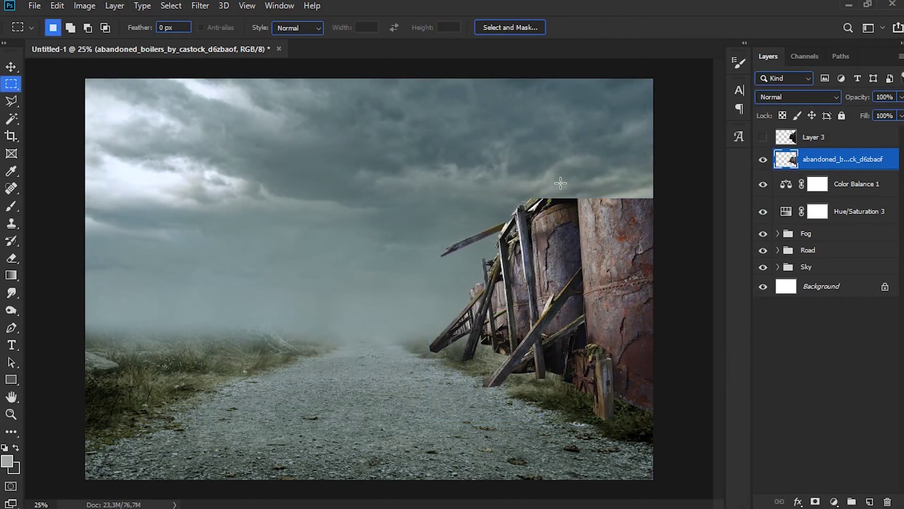
{"action": "key", "text": "v"}
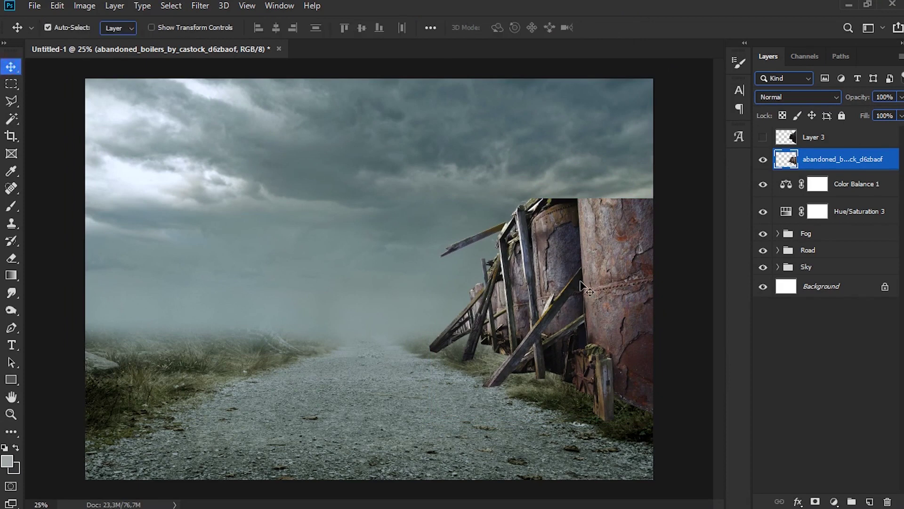
Step: Nudge the boilers slightly down, then lasso the upper part of the two right-hand tanks and copy it to a new layer
{"action": "left_click_drag", "start_coordinate": [582, 284], "coordinate": [583, 290]}
{"action": "left_click", "coordinate": [13, 100]}
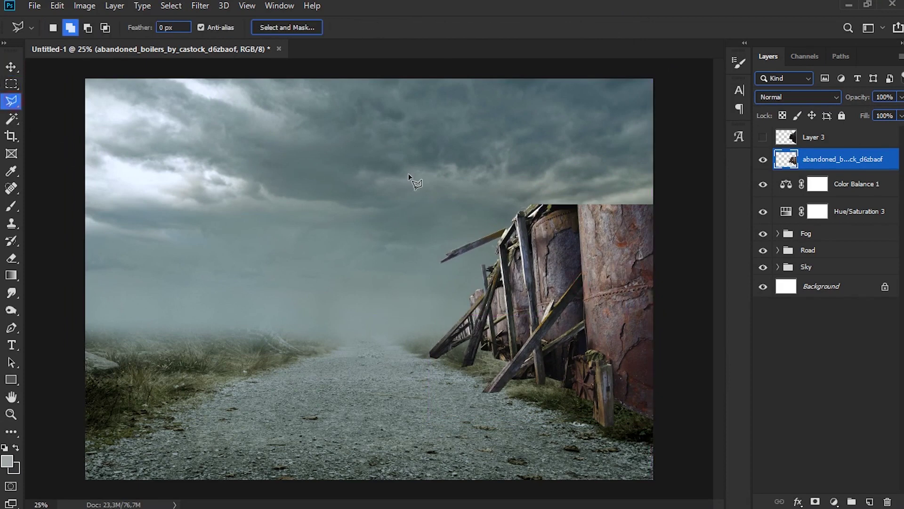
{"action": "left_click", "coordinate": [527, 202]}
{"action": "left_click", "coordinate": [582, 274]}
{"action": "left_click", "coordinate": [584, 325]}
{"action": "left_click", "coordinate": [680, 326]}
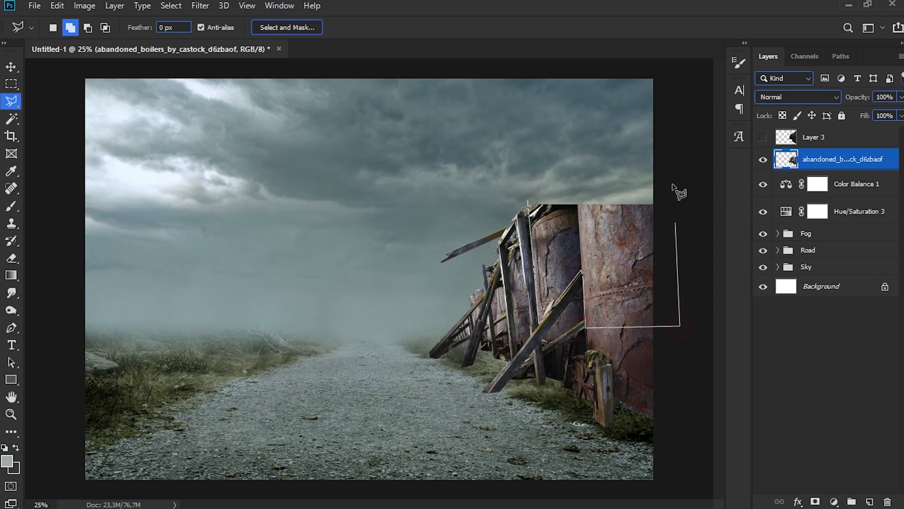
{"action": "left_click", "coordinate": [672, 178]}
{"action": "left_click", "coordinate": [527, 202]}
{"action": "key", "text": "ctrl+j"}
Step: Stretch the copied tank tops upward to about 199% height and 106% width, tilt them slightly counterclockwise and align them over the original tanks
{"action": "key", "text": "ctrl+t"}
{"action": "left_click_drag", "start_coordinate": [592, 265], "coordinate": [591, 208]}
{"action": "left_click_drag", "start_coordinate": [591, 148], "coordinate": [588, 59]}
{"action": "left_click_drag", "start_coordinate": [597, 196], "coordinate": [565, 223]}
{"action": "left_click_drag", "start_coordinate": [591, 113], "coordinate": [590, 80]}
{"action": "left_click_drag", "start_coordinate": [593, 183], "coordinate": [593, 186]}
{"action": "left_click_drag", "start_coordinate": [507, 124], "coordinate": [504, 127]}
{"action": "left_click_drag", "start_coordinate": [653, 201], "coordinate": [661, 201]}
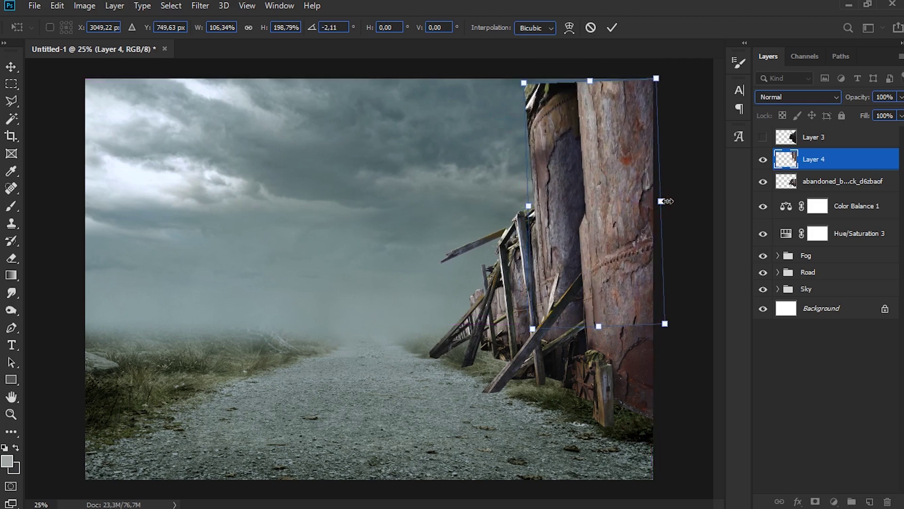
{"action": "left_click_drag", "start_coordinate": [627, 167], "coordinate": [619, 162]}
{"action": "left_click_drag", "start_coordinate": [667, 108], "coordinate": [666, 103]}
{"action": "left_click", "coordinate": [610, 29]}
{"action": "key", "text": "l"}
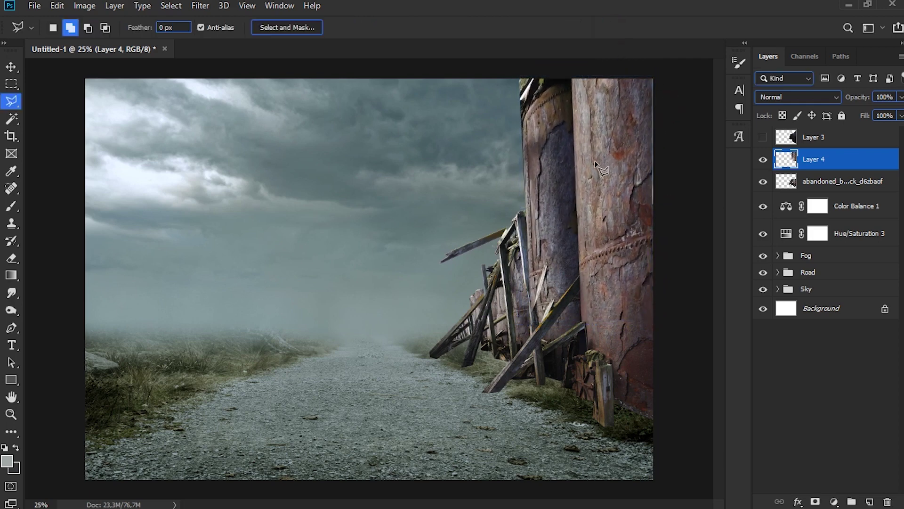
{"action": "key", "text": "v"}
{"action": "left_click_drag", "start_coordinate": [612, 175], "coordinate": [615, 176]}
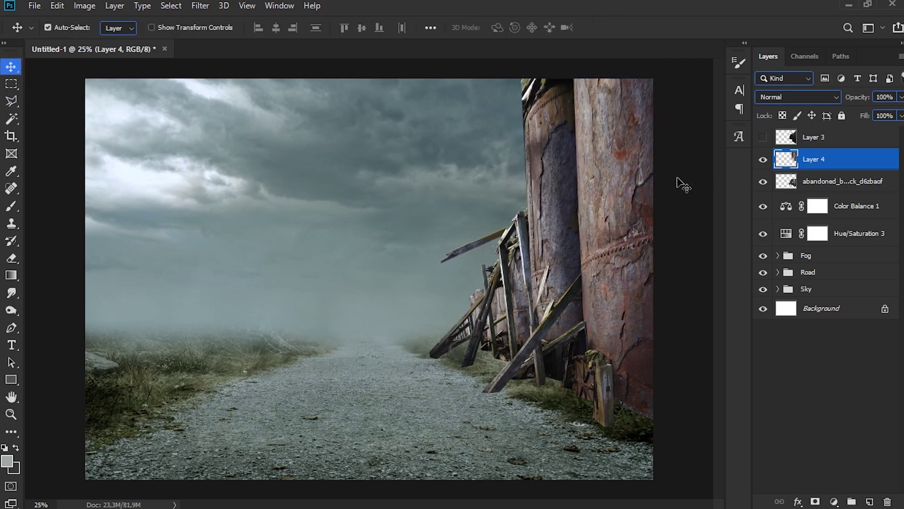
{"action": "left_click", "coordinate": [764, 159]}
{"action": "left_click", "coordinate": [763, 160]}
Step: Add a layer mask to the stretched tanks and paint black with a 400 px soft round brush to blend their lower edge into the originals
{"action": "left_click", "coordinate": [815, 501]}
{"action": "key", "text": "x"}
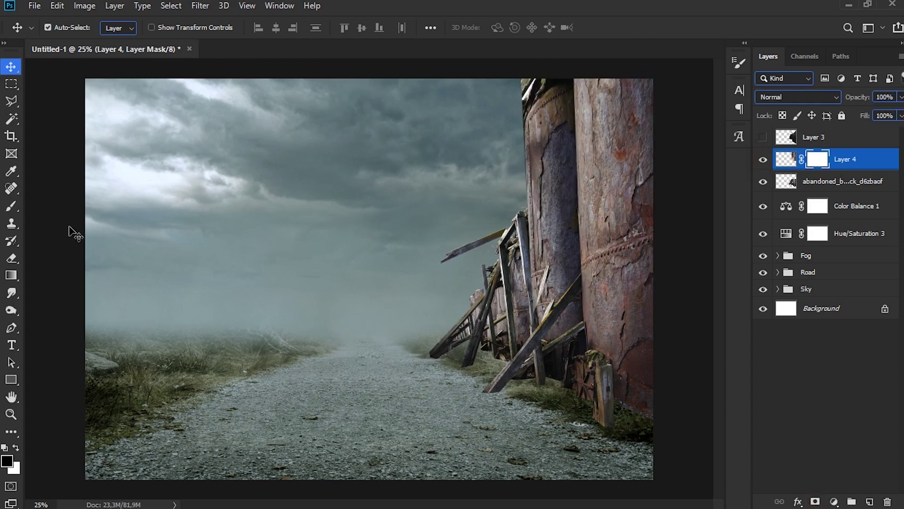
{"action": "left_click", "coordinate": [11, 206]}
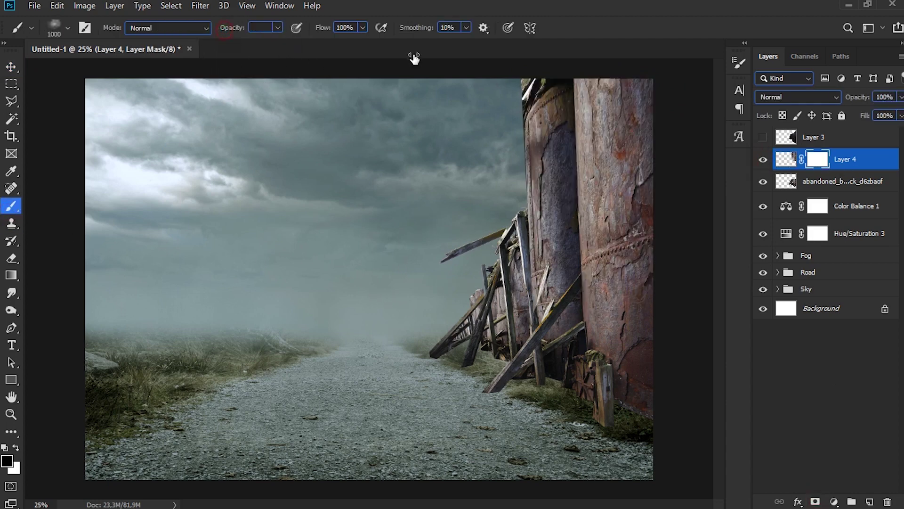
{"action": "right_click", "coordinate": [323, 173]}
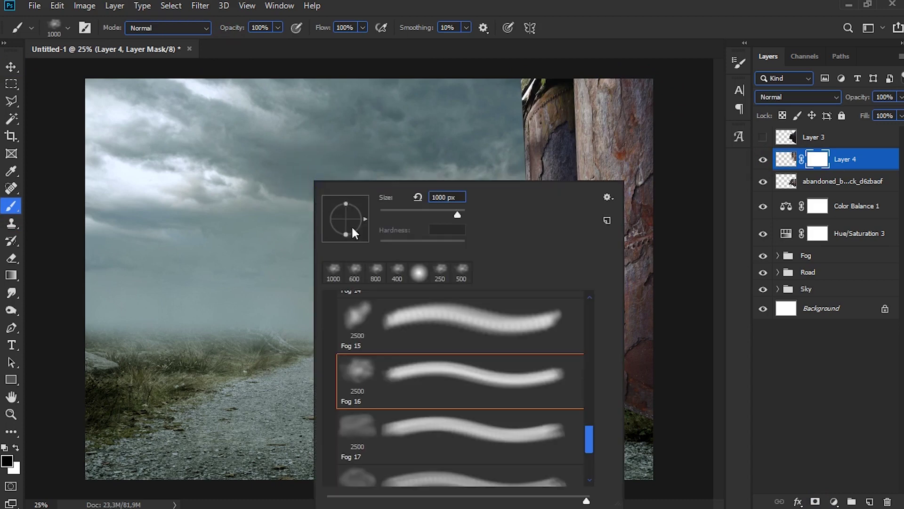
{"action": "left_click", "coordinate": [417, 275]}
{"action": "key", "text": "Return"}
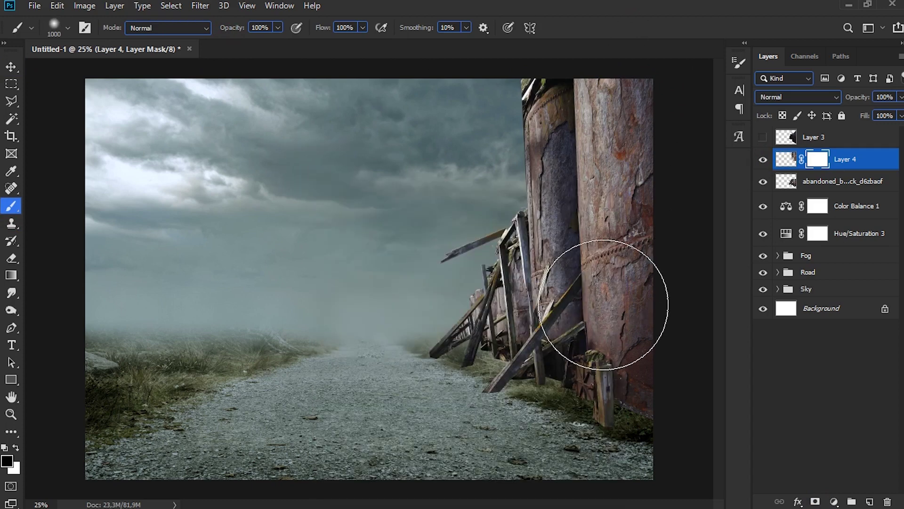
{"action": "key", "text": "bracketleft"}
{"action": "key", "text": "bracketleft"}
{"action": "key", "text": "bracketleft"}
{"action": "key", "text": "bracketleft"}
{"action": "key", "text": "bracketleft"}
{"action": "key", "text": "bracketleft"}
{"action": "mouse_move", "coordinate": [531, 331]}
{"action": "left_mouse_down"}
{"action": "mouse_move", "coordinate": [566, 260]}
{"action": "mouse_move", "coordinate": [524, 262]}
{"action": "mouse_move", "coordinate": [511, 249]}
{"action": "left_mouse_up"}
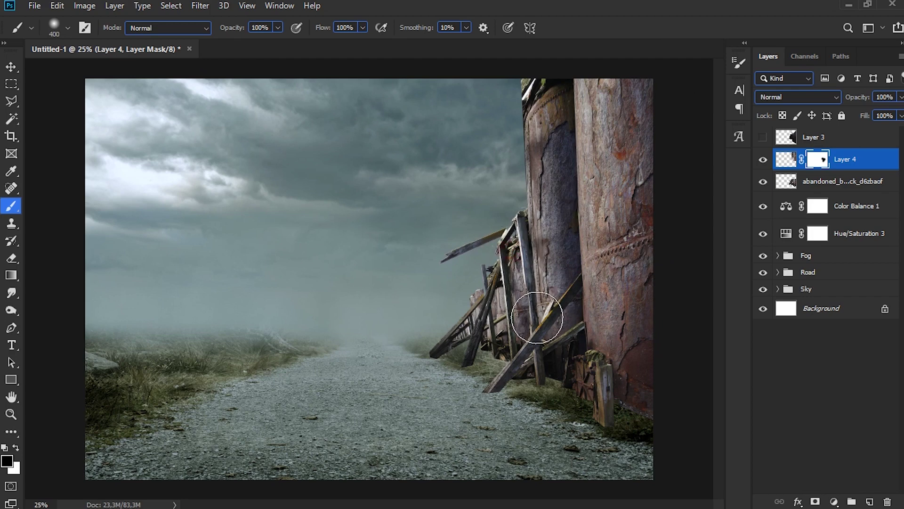
{"action": "mouse_move", "coordinate": [616, 251]}
{"action": "left_mouse_down"}
{"action": "mouse_move", "coordinate": [640, 234]}
{"action": "mouse_move", "coordinate": [680, 246]}
{"action": "mouse_move", "coordinate": [580, 371]}
{"action": "mouse_move", "coordinate": [657, 362]}
{"action": "mouse_move", "coordinate": [615, 265]}
{"action": "mouse_move", "coordinate": [588, 273]}
{"action": "left_mouse_up"}
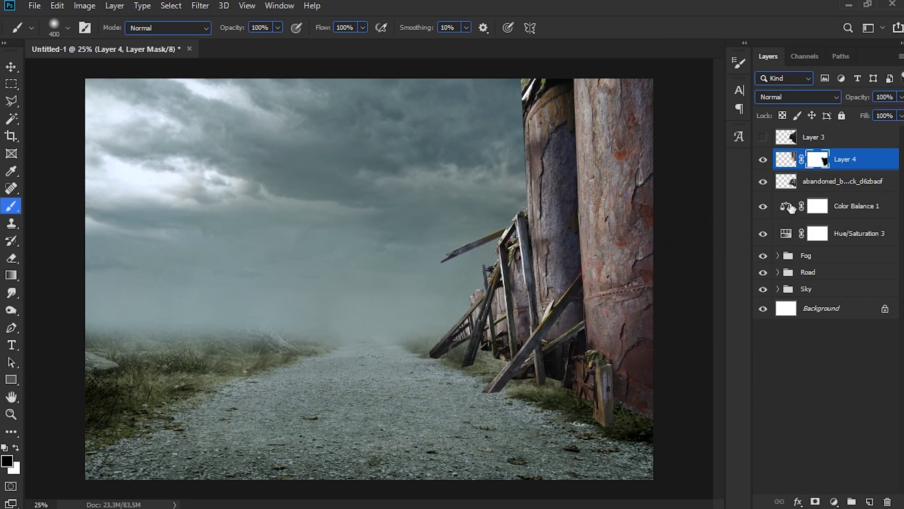
Step: Rotate the stretched tanks to about -1.46° and warp their outer upper corner slightly outward to fill the canvas edge
{"action": "key", "text": "ctrl+t"}
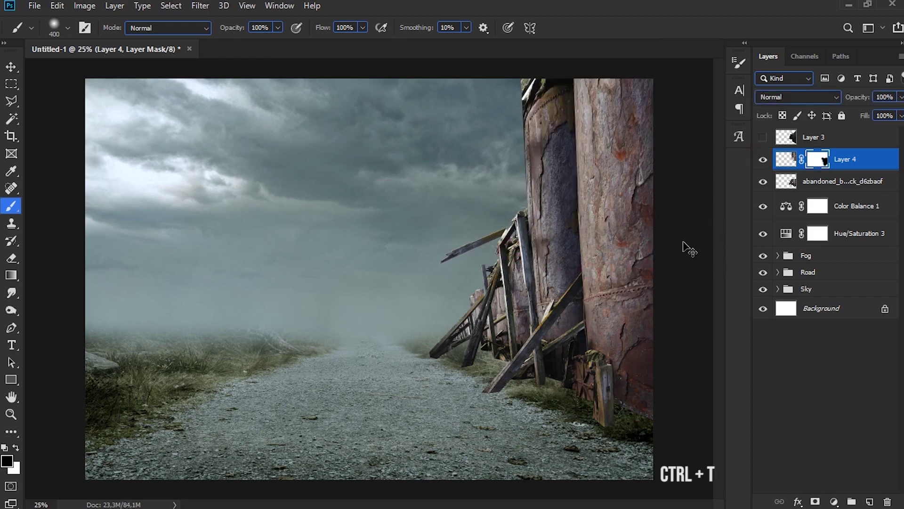
{"action": "left_click_drag", "start_coordinate": [490, 175], "coordinate": [488, 183]}
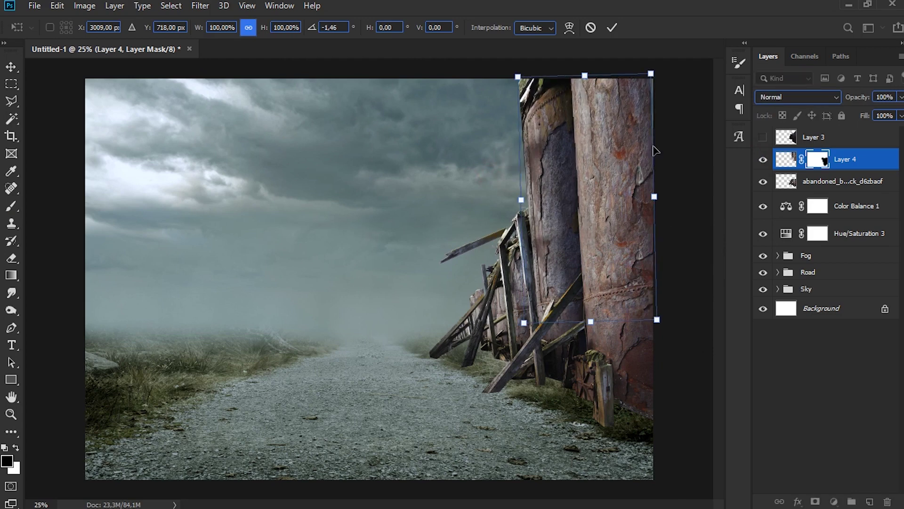
{"action": "left_click", "coordinate": [571, 28]}
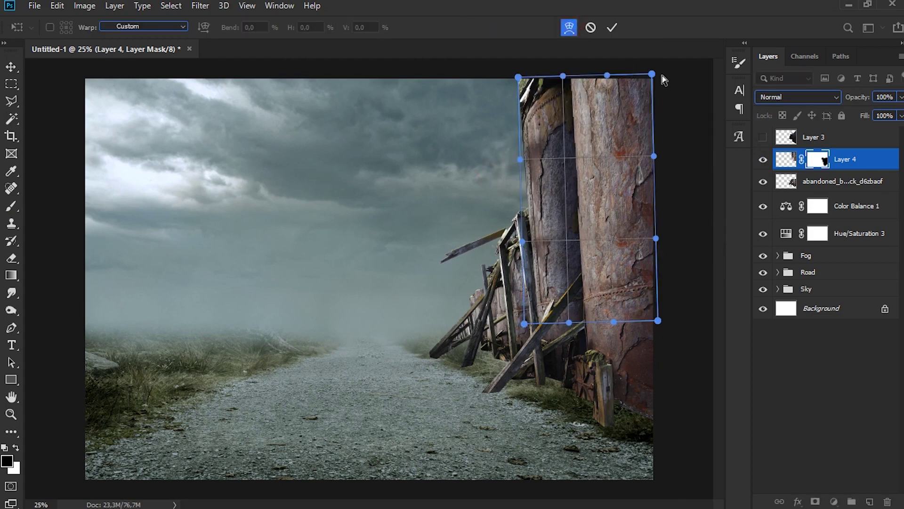
{"action": "left_click_drag", "start_coordinate": [651, 73], "coordinate": [654, 70]}
{"action": "left_click", "coordinate": [612, 28]}
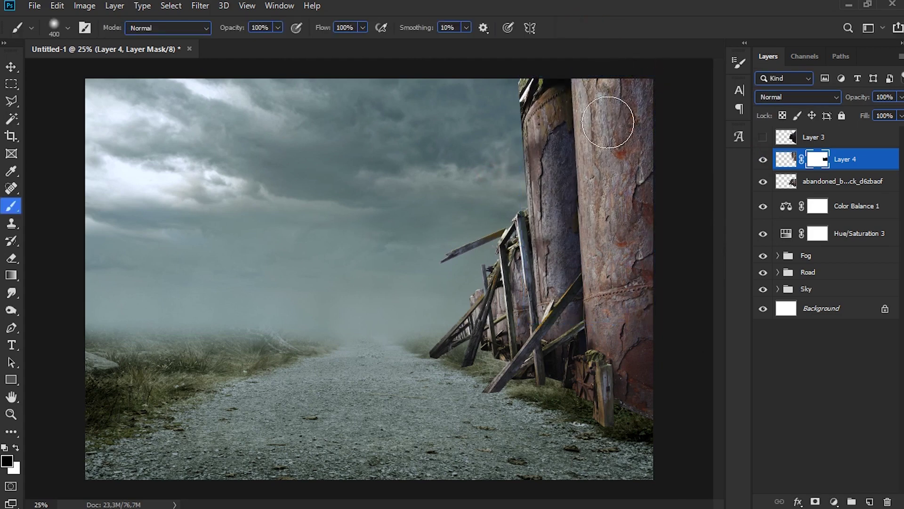
{"action": "left_click", "coordinate": [763, 160]}
{"action": "left_click", "coordinate": [763, 160]}
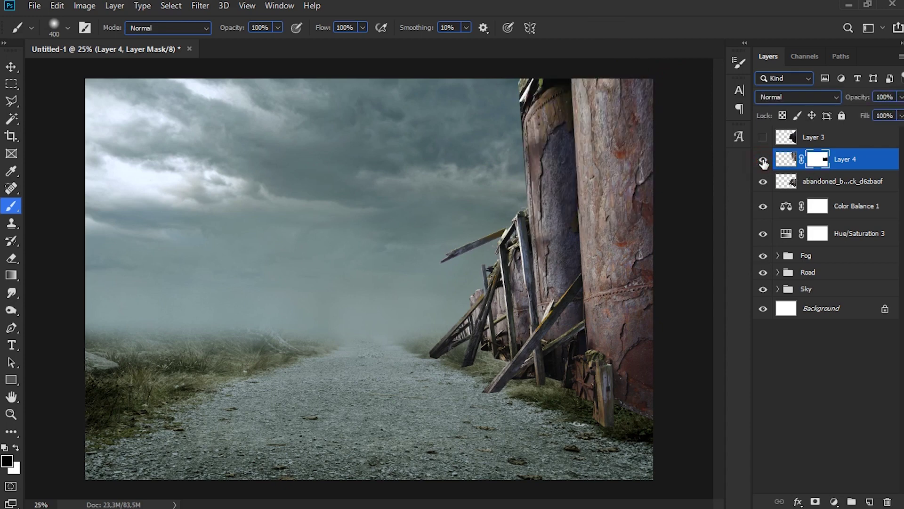
Step: Lasso the debris around the rear tall tank's top and outer edge, mask it out with black paint, and deselect
{"action": "key", "text": "l"}
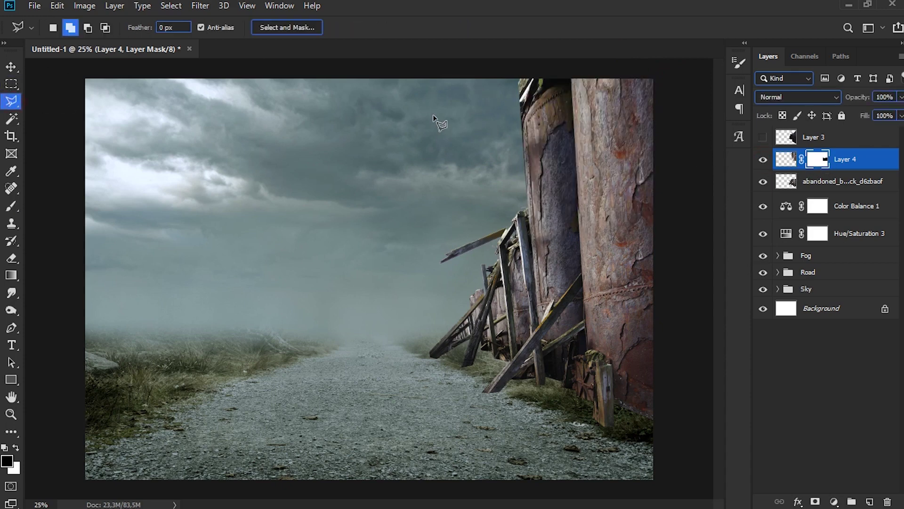
{"action": "left_click", "coordinate": [527, 199]}
{"action": "left_click", "coordinate": [490, 185]}
{"action": "left_click", "coordinate": [485, 88]}
{"action": "left_click", "coordinate": [497, 75]}
{"action": "left_click", "coordinate": [571, 75]}
{"action": "left_click", "coordinate": [571, 87]}
{"action": "left_click", "coordinate": [549, 90]}
{"action": "double_click", "coordinate": [521, 101]}
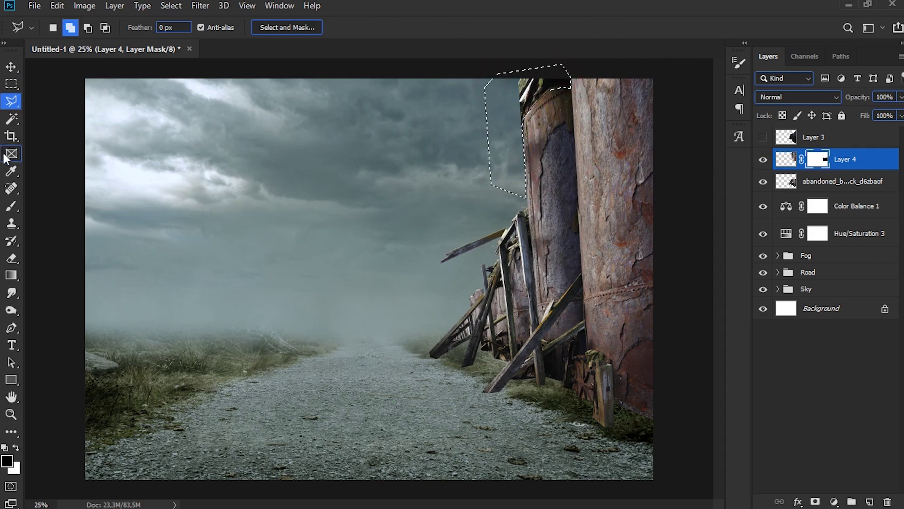
{"action": "left_click", "coordinate": [11, 206]}
{"action": "left_click_drag", "start_coordinate": [576, 99], "coordinate": [547, 96]}
{"action": "key", "text": "ctrl+d"}
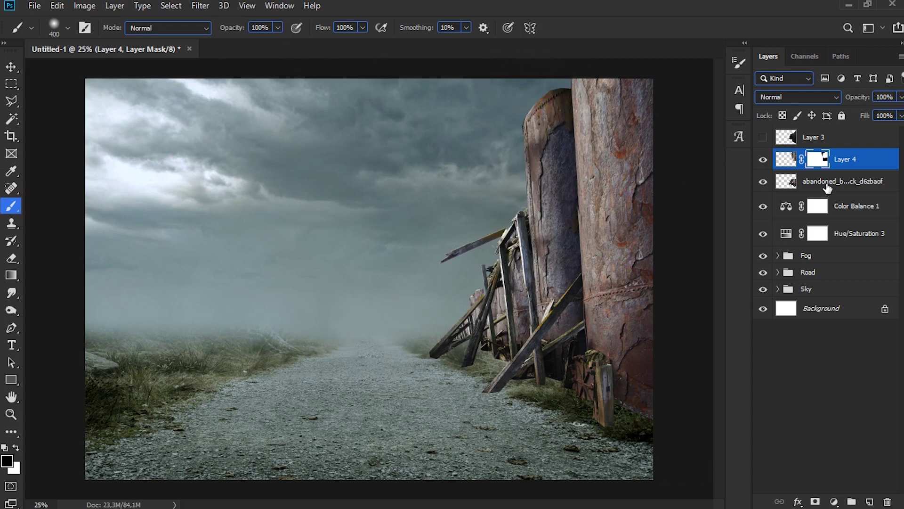
Step: Apply the stretched tanks layer's mask and merge that layer with the abandoned boilers layer below
{"action": "right_click", "coordinate": [813, 162]}
{"action": "left_click", "coordinate": [814, 197]}
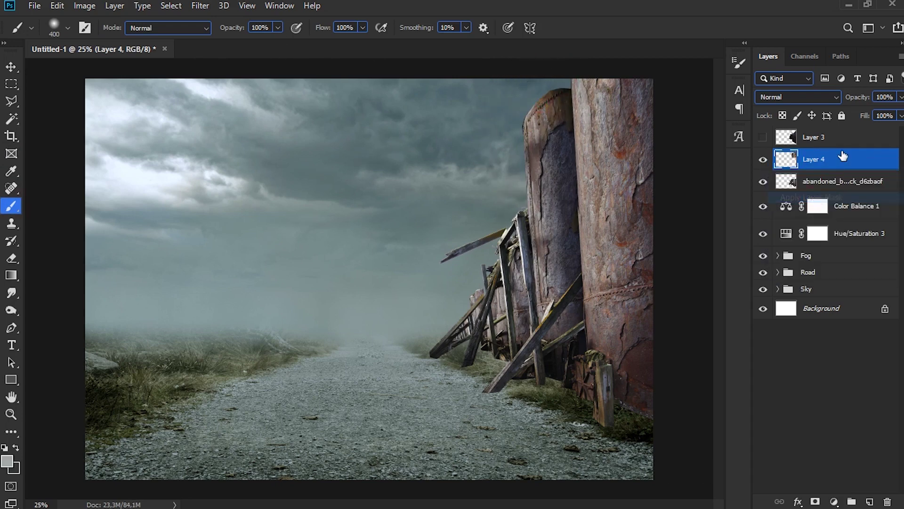
{"action": "left_click", "coordinate": [837, 187], "text": "shift"}
{"action": "key", "text": "ctrl+e"}
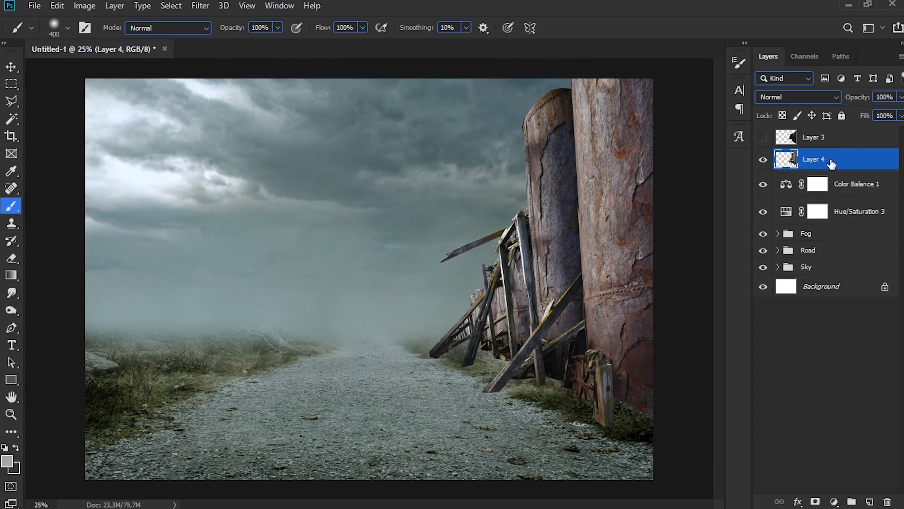
Step: Add a layer mask to the merged boilers layer, make black the painting color and choose the Grass004 brush
{"action": "left_click", "coordinate": [819, 500]}
{"action": "key", "text": "x"}
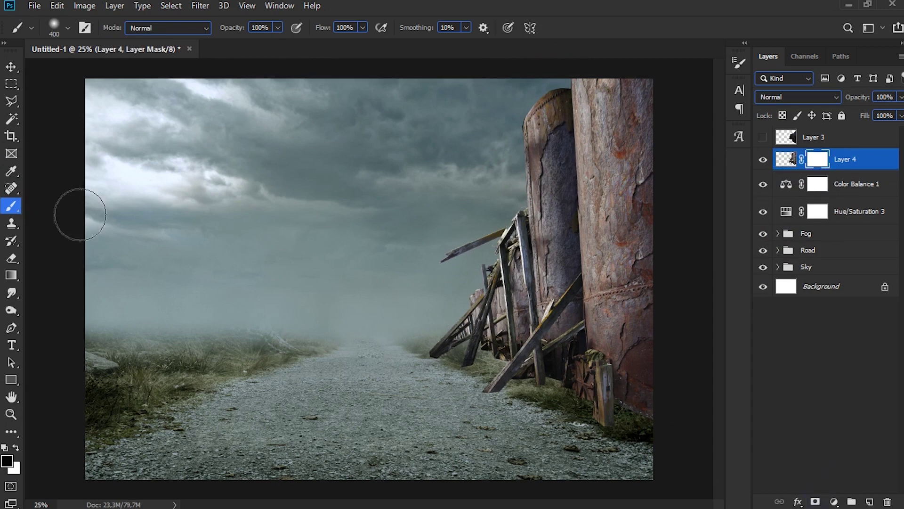
{"action": "right_click", "coordinate": [407, 291]}
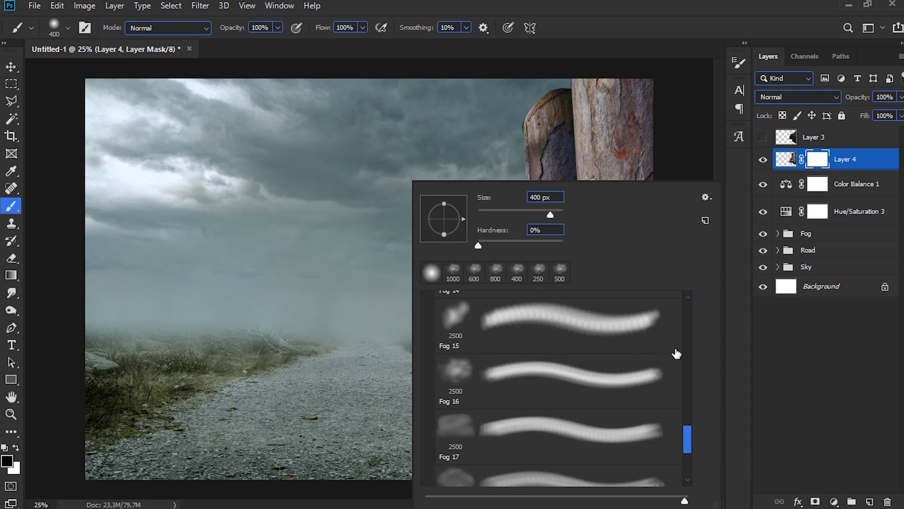
{"action": "left_click_drag", "start_coordinate": [690, 437], "coordinate": [699, 306]}
{"action": "left_click", "coordinate": [428, 398]}
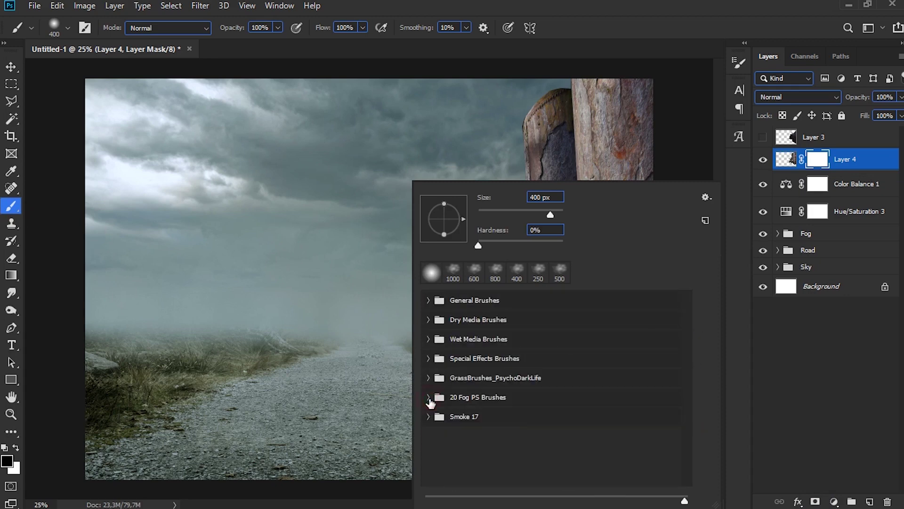
{"action": "left_click", "coordinate": [429, 377]}
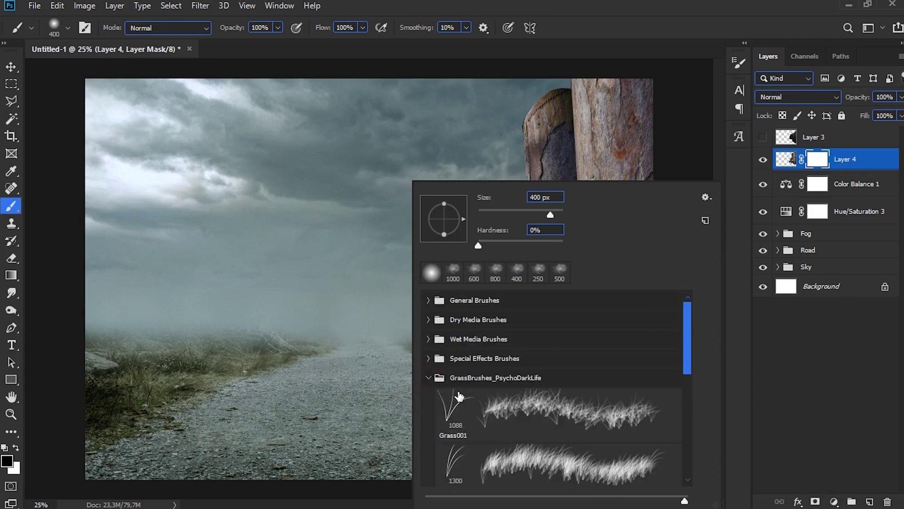
{"action": "mouse_move", "coordinate": [694, 349]}
{"action": "left_mouse_down"}
{"action": "mouse_move", "coordinate": [691, 376]}
{"action": "mouse_move", "coordinate": [629, 414]}
{"action": "left_mouse_up"}
{"action": "left_click", "coordinate": [530, 430]}
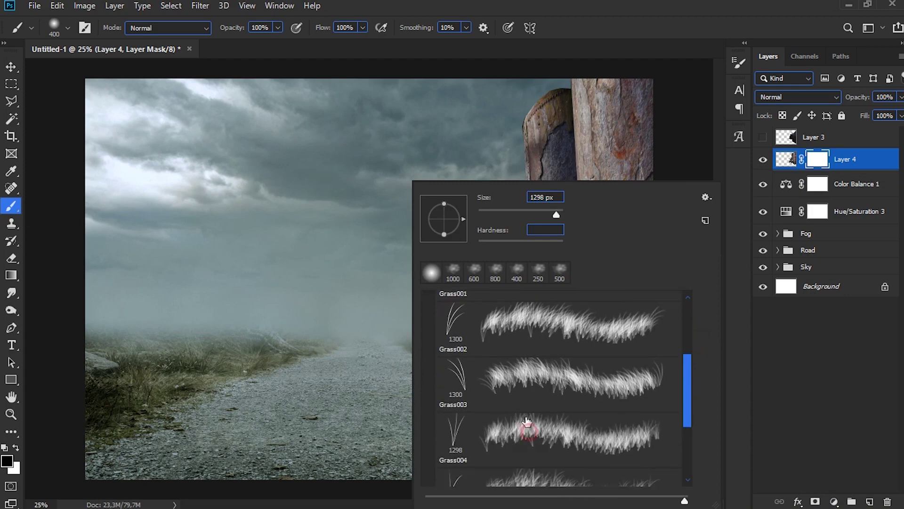
{"action": "left_click", "coordinate": [741, 63]}
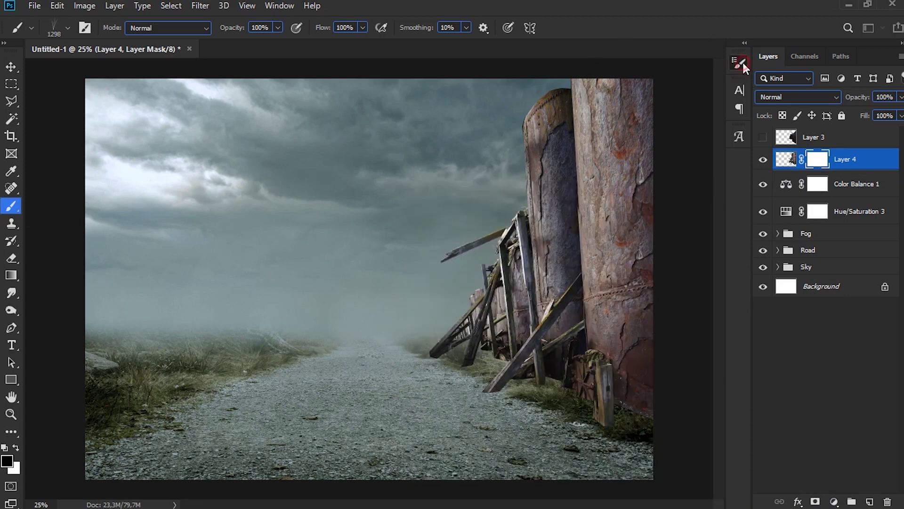
{"action": "left_click", "coordinate": [742, 63]}
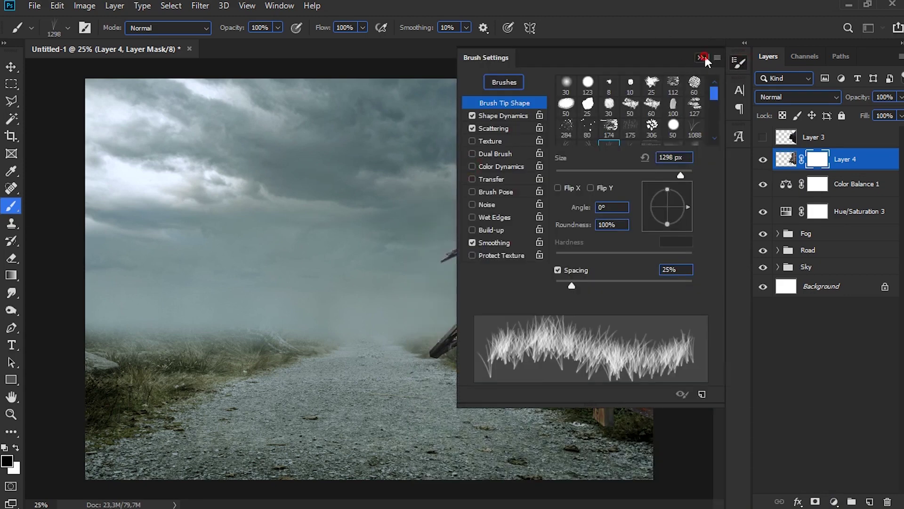
{"action": "left_click", "coordinate": [702, 57]}
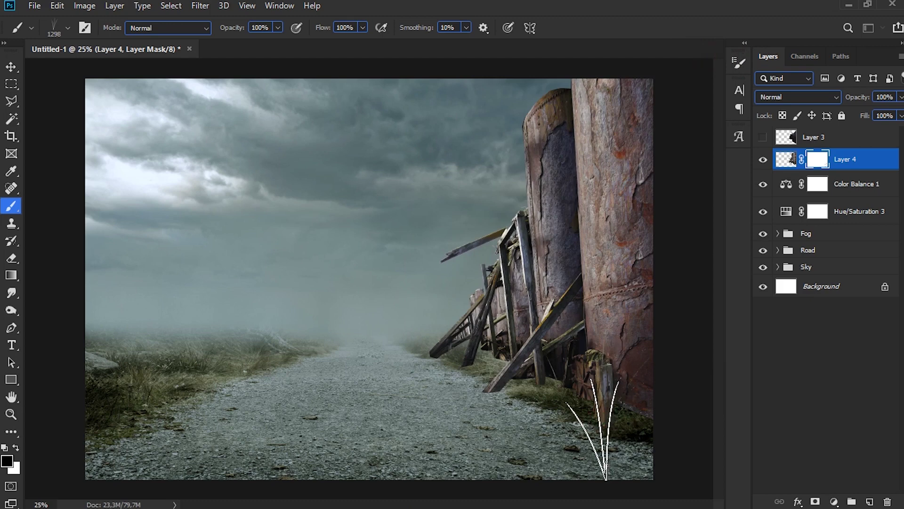
Step: Undo the oversized grass stroke, reduce the brush to 125 px and mask the tanks' and posts' bases so roadside grass overlaps them
{"action": "key", "text": "ctrl+z"}
{"action": "key", "text": "bracketleft"}
{"action": "key", "text": "bracketleft"}
{"action": "key", "text": "bracketleft"}
{"action": "key", "text": "bracketleft"}
{"action": "key", "text": "bracketleft"}
{"action": "key", "text": "bracketleft"}
{"action": "key", "text": "bracketleft"}
{"action": "key", "text": "bracketleft"}
{"action": "key", "text": "bracketleft"}
{"action": "key", "text": "bracketleft"}
{"action": "key", "text": "bracketleft"}
{"action": "key", "text": "bracketleft"}
{"action": "key", "text": "bracketleft"}
{"action": "key", "text": "bracketleft"}
{"action": "key", "text": "bracketleft"}
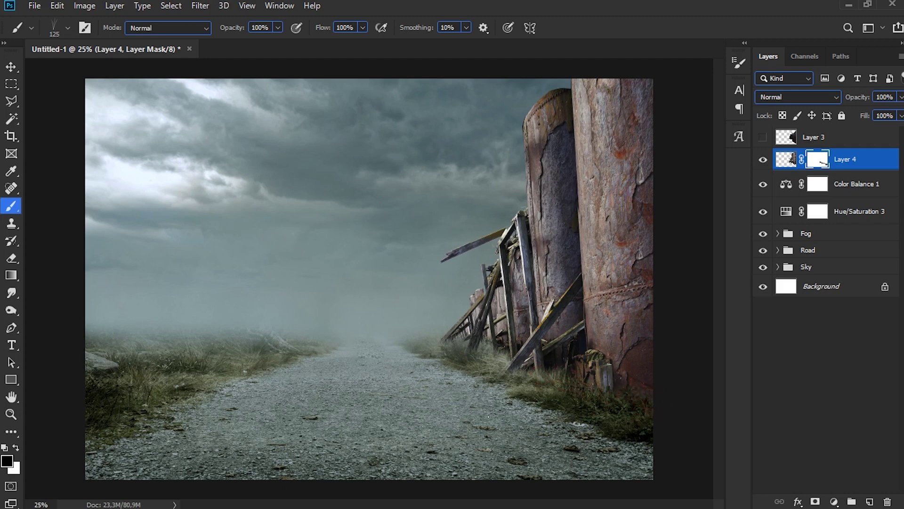
Step: Add a Hue/Saturation adjustment clipped to the merged boilers layer and set its saturation to -35
{"action": "left_click", "coordinate": [834, 502]}
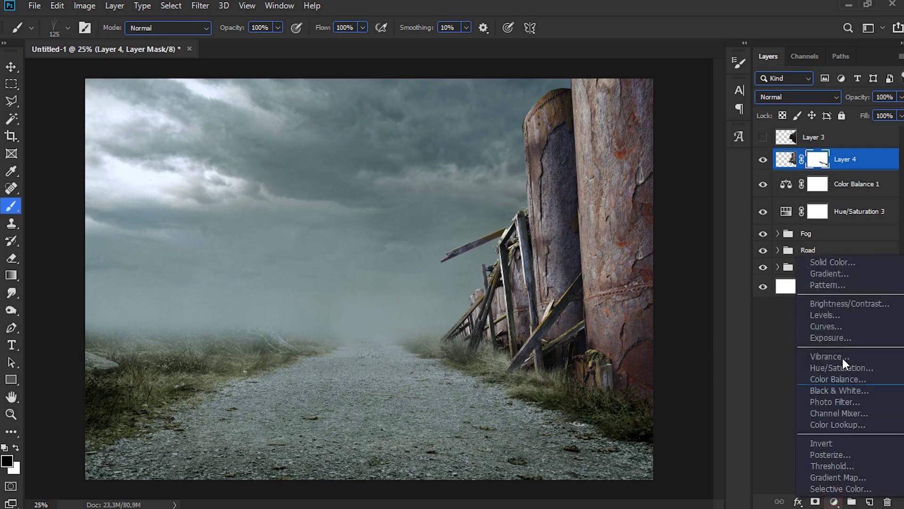
{"action": "left_click", "coordinate": [843, 367]}
{"action": "left_click", "coordinate": [787, 478]}
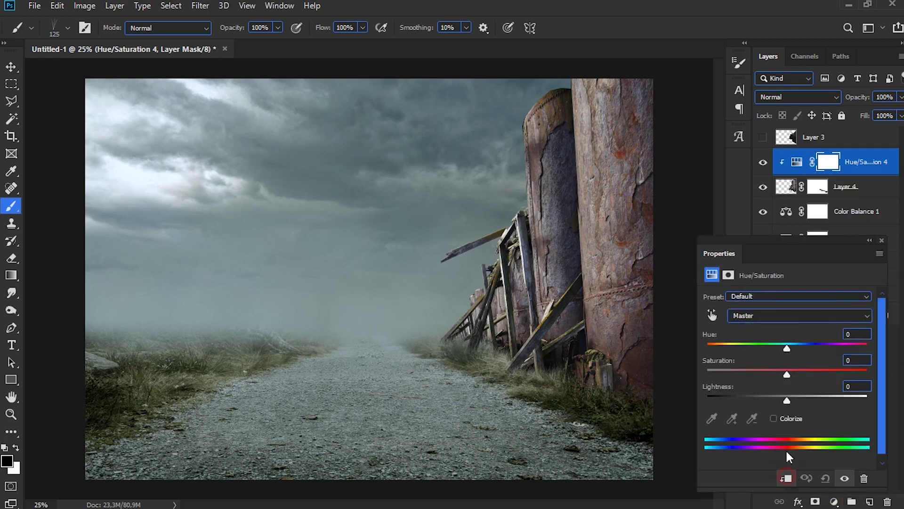
{"action": "left_click_drag", "start_coordinate": [764, 373], "coordinate": [759, 374]}
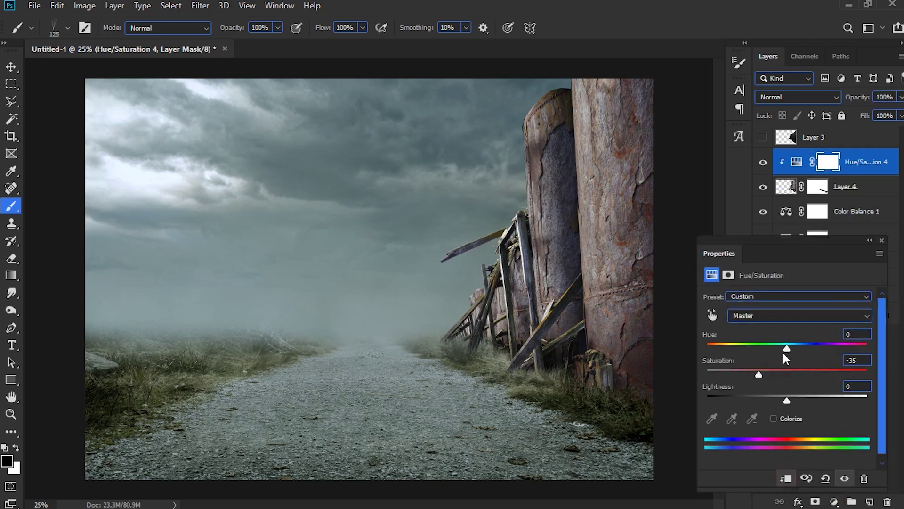
{"action": "left_click", "coordinate": [877, 238]}
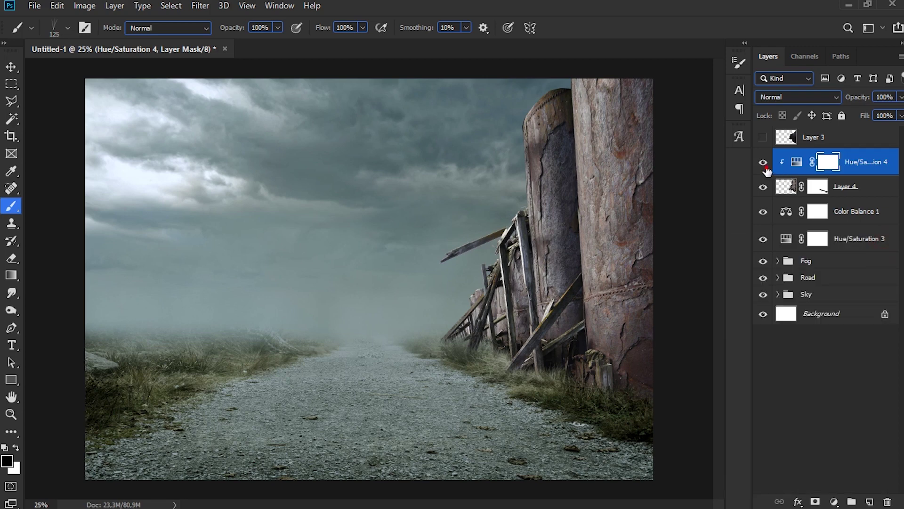
Step: Add a Levels adjustment clipped to the boilers layer, raising the output black level to 8 and lowering the output white level
{"action": "left_click", "coordinate": [836, 501]}
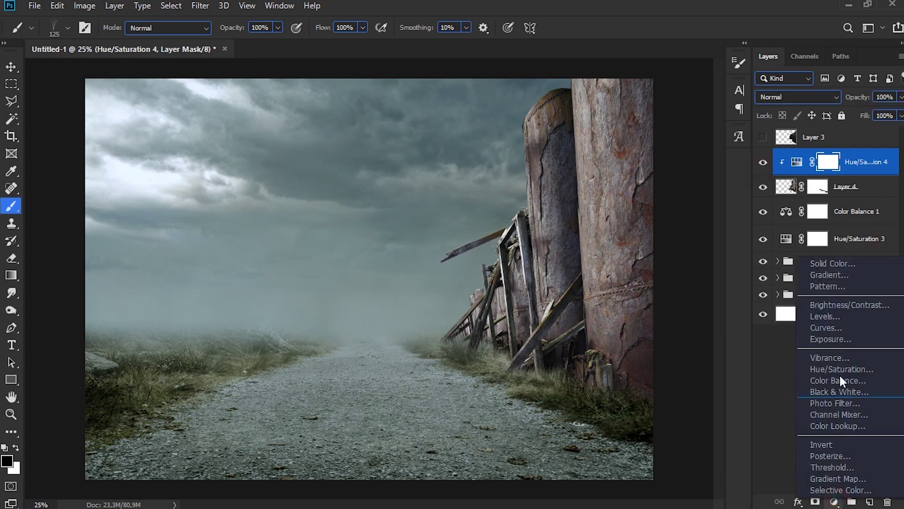
{"action": "left_click", "coordinate": [843, 317]}
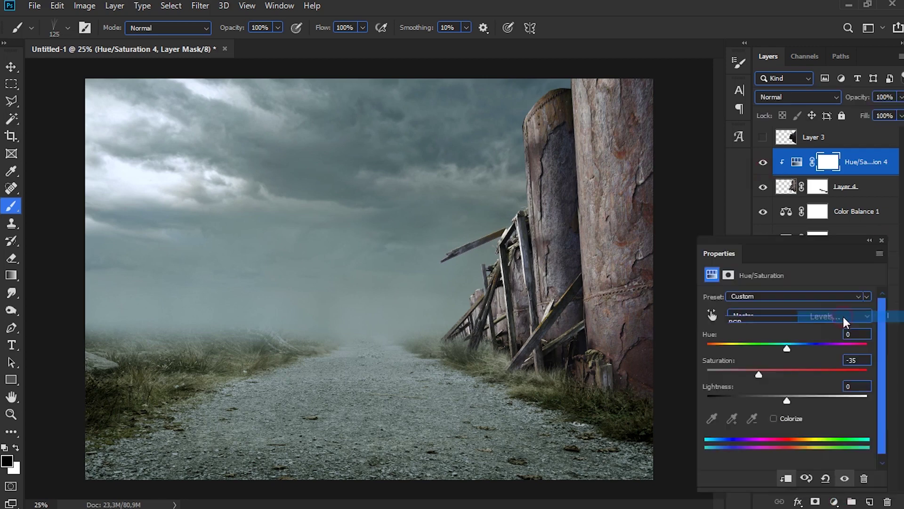
{"action": "left_click", "coordinate": [786, 478]}
{"action": "left_click_drag", "start_coordinate": [852, 434], "coordinate": [849, 433]}
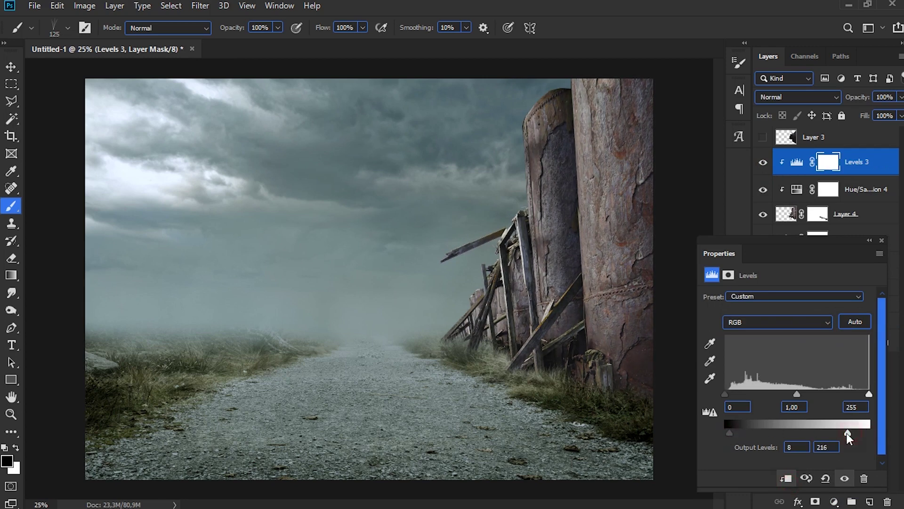
{"action": "left_click_drag", "start_coordinate": [847, 433], "coordinate": [834, 433]}
{"action": "left_click", "coordinate": [882, 241]}
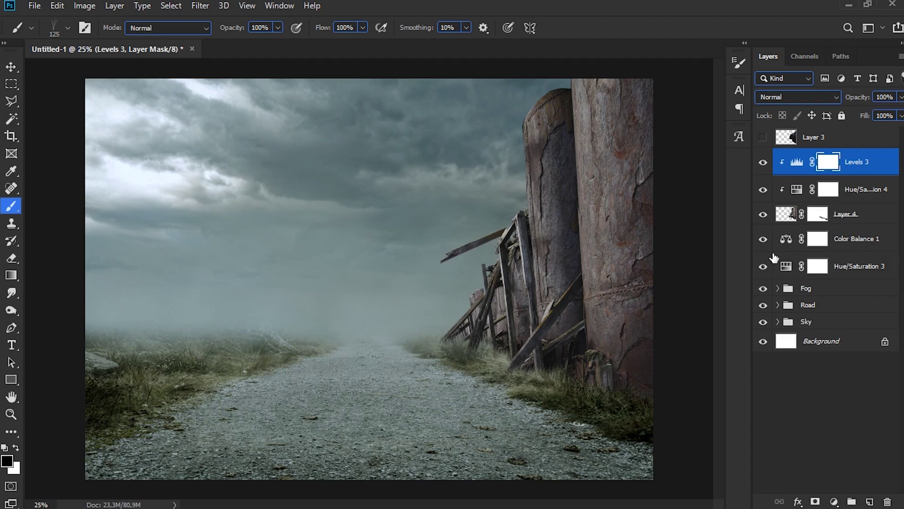
Step: Add a Brightness/Contrast adjustment clipped to the boilers layer and raise its brightness
{"action": "left_click", "coordinate": [834, 502]}
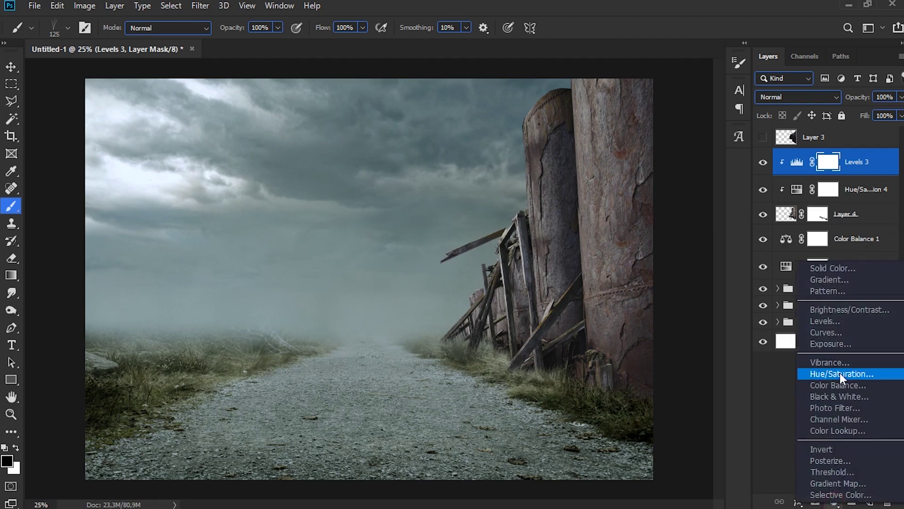
{"action": "left_click", "coordinate": [852, 310]}
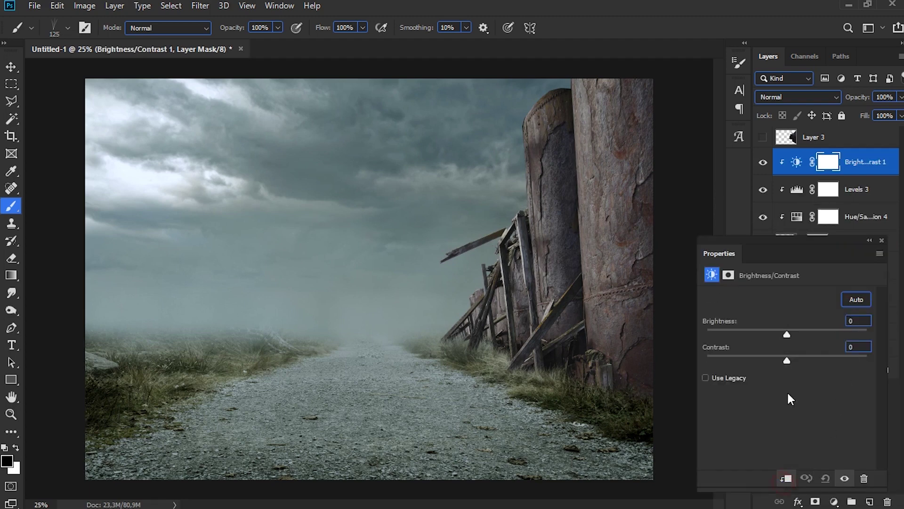
{"action": "left_click_drag", "start_coordinate": [787, 333], "coordinate": [806, 318]}
{"action": "left_click", "coordinate": [881, 241]}
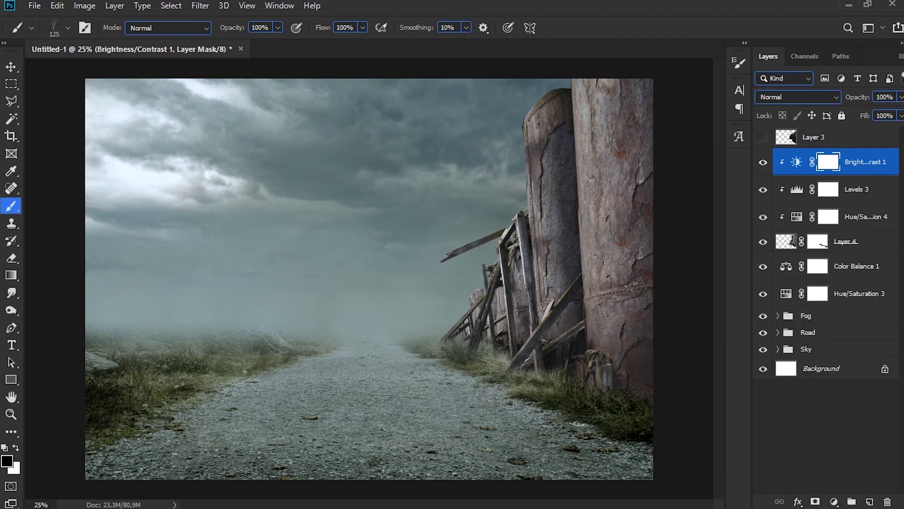
Step: Invert the Brightness/Contrast mask to black and set up a soft round brush at 300 px with white as the painting color
{"action": "key", "text": "ctrl+i"}
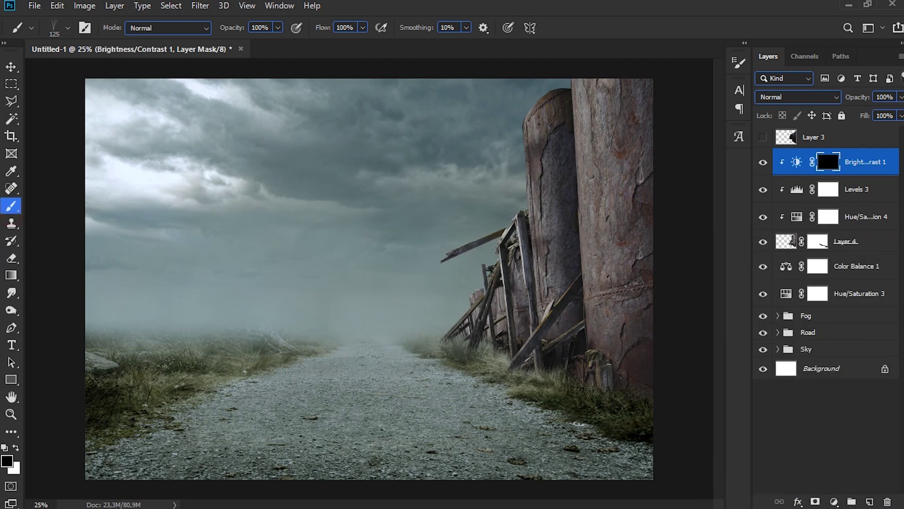
{"action": "right_click", "coordinate": [316, 180]}
{"action": "left_click", "coordinate": [383, 274]}
{"action": "left_click", "coordinate": [737, 4]}
{"action": "key", "text": "bracketright"}
{"action": "key", "text": "bracketright"}
{"action": "key", "text": "bracketright"}
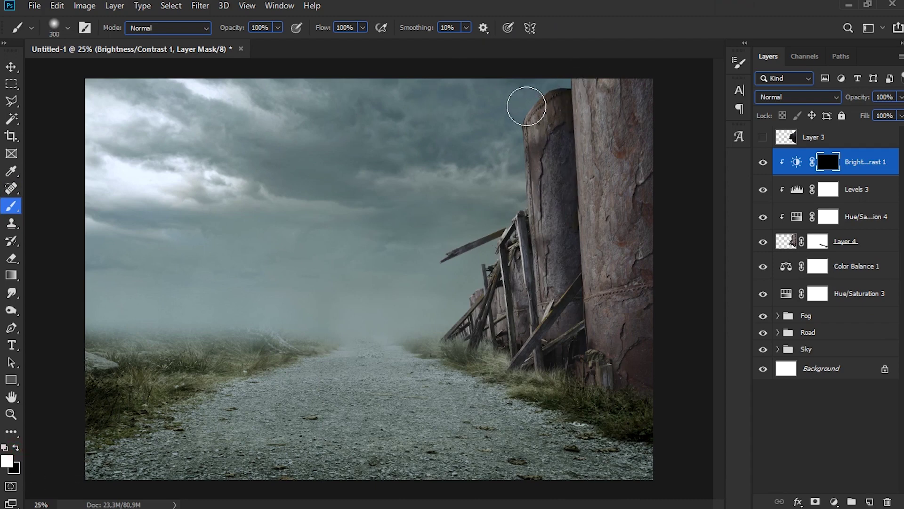
Step: Paint white on the Brightness/Contrast mask along the tanks' road-facing edges and the wooden posts, reduce its opacity and compare the effect
{"action": "left_click_drag", "start_coordinate": [527, 107], "coordinate": [525, 216]}
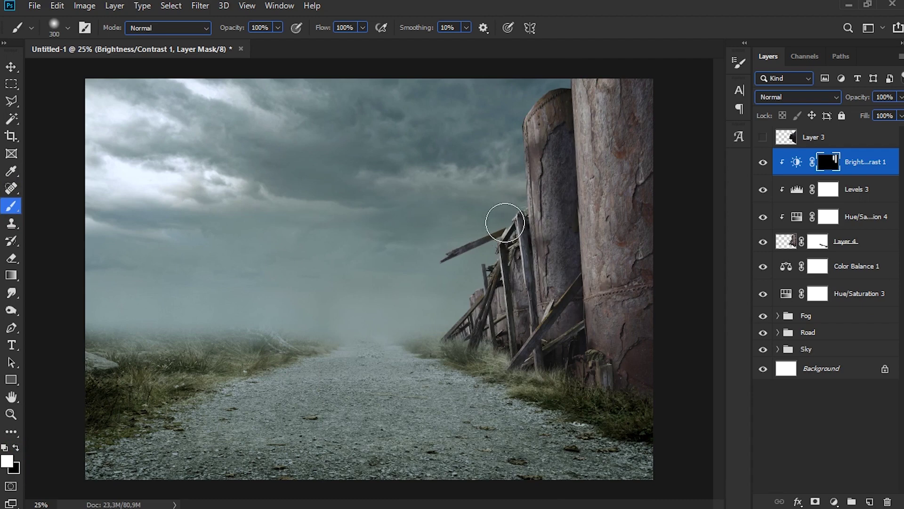
{"action": "left_click_drag", "start_coordinate": [488, 218], "coordinate": [408, 259]}
{"action": "mouse_move", "coordinate": [433, 315]}
{"action": "left_mouse_down"}
{"action": "mouse_move", "coordinate": [519, 234]}
{"action": "mouse_move", "coordinate": [521, 205]}
{"action": "left_mouse_up"}
{"action": "mouse_move", "coordinate": [550, 99]}
{"action": "left_mouse_down"}
{"action": "mouse_move", "coordinate": [531, 116]}
{"action": "mouse_move", "coordinate": [535, 213]}
{"action": "left_mouse_up"}
{"action": "mouse_move", "coordinate": [591, 93]}
{"action": "left_mouse_down"}
{"action": "mouse_move", "coordinate": [601, 258]}
{"action": "mouse_move", "coordinate": [615, 81]}
{"action": "mouse_move", "coordinate": [607, 269]}
{"action": "left_mouse_up"}
{"action": "left_click", "coordinate": [763, 163]}
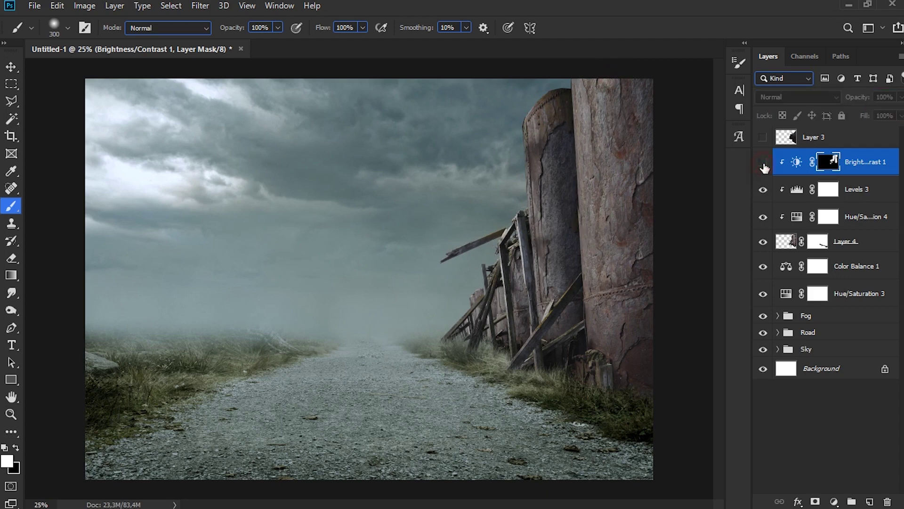
{"action": "left_click", "coordinate": [763, 162]}
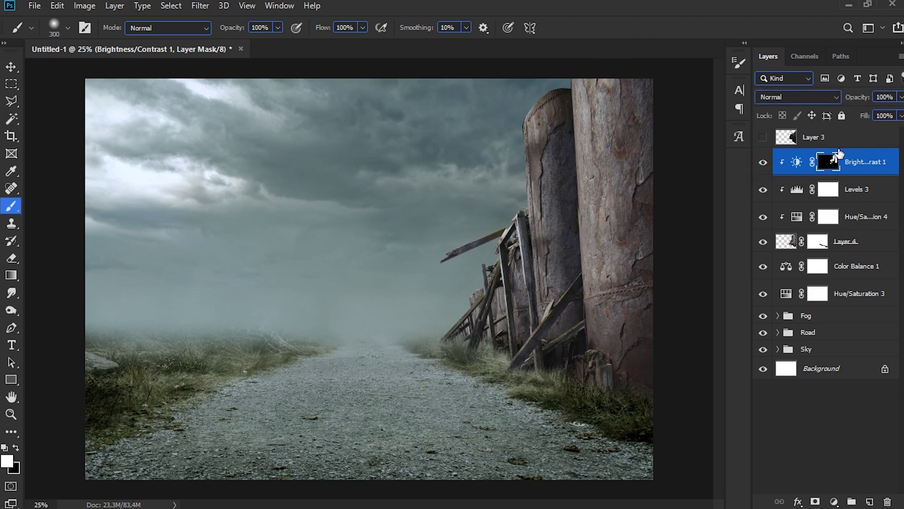
{"action": "left_click_drag", "start_coordinate": [861, 104], "coordinate": [837, 122]}
{"action": "left_click", "coordinate": [766, 164]}
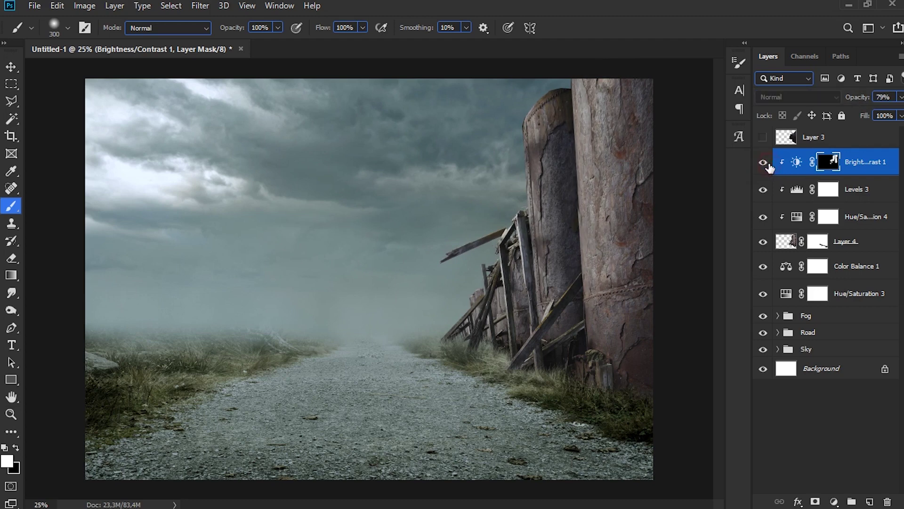
Step: Add a new layer clipped to the boilers, sample the fog color and set the brush to 600 px at 34% opacity
{"action": "left_click", "coordinate": [871, 501]}
{"action": "right_click", "coordinate": [866, 166]}
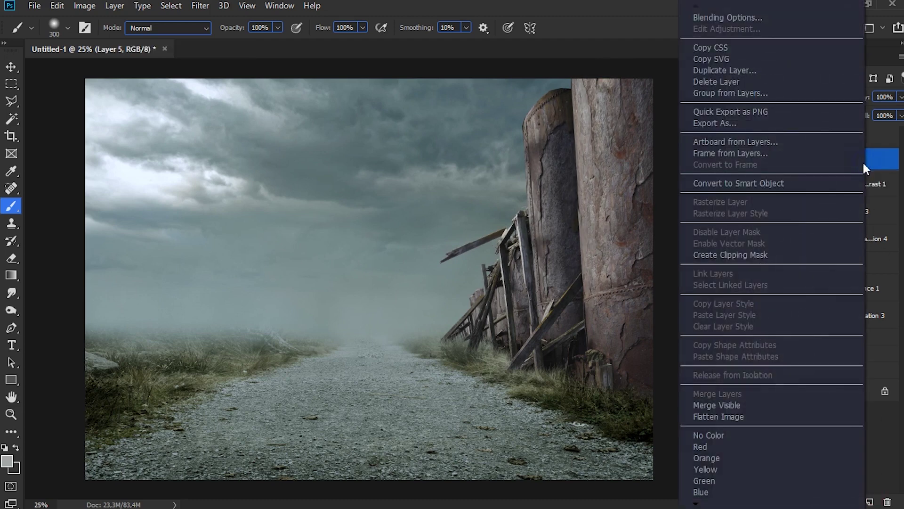
{"action": "left_click", "coordinate": [738, 256]}
{"action": "left_click", "coordinate": [461, 291], "text": "alt"}
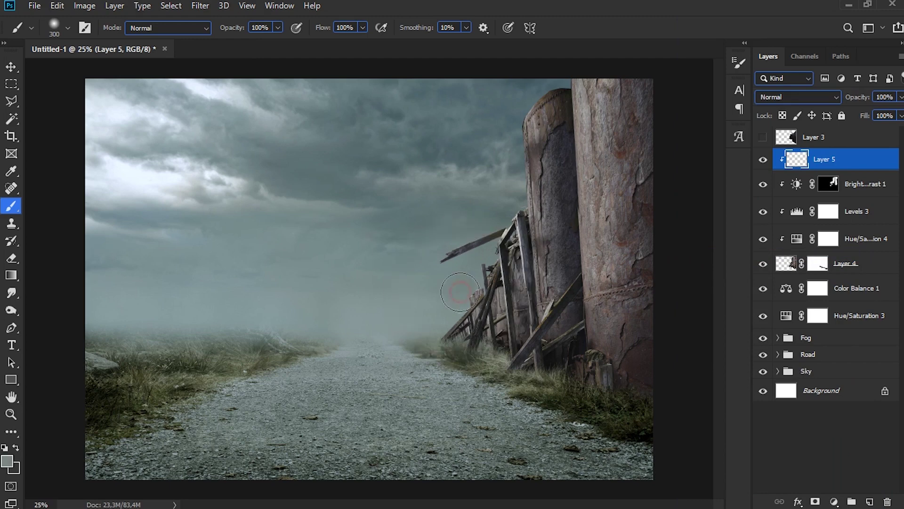
{"action": "key", "text": "bracketright"}
{"action": "key", "text": "bracketright"}
{"action": "key", "text": "bracketright"}
{"action": "left_click_drag", "start_coordinate": [239, 28], "coordinate": [195, 29]}
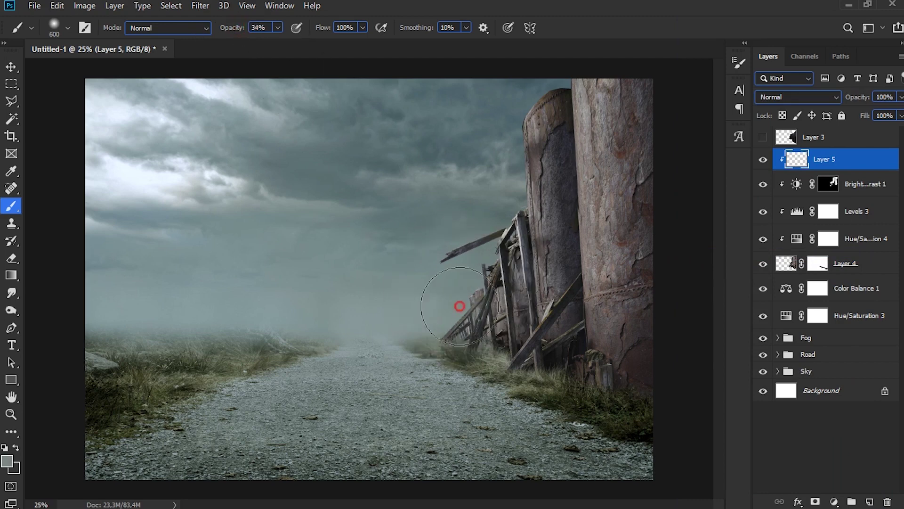
Step: Paint fog over the distant posts and tanks, set that layer's opacity to 62% and compare the effect
{"action": "mouse_move", "coordinate": [487, 238]}
{"action": "left_mouse_down"}
{"action": "mouse_move", "coordinate": [476, 222]}
{"action": "mouse_move", "coordinate": [505, 218]}
{"action": "mouse_move", "coordinate": [462, 311]}
{"action": "left_mouse_up"}
{"action": "left_click_drag", "start_coordinate": [504, 274], "coordinate": [478, 294]}
{"action": "mouse_move", "coordinate": [478, 239]}
{"action": "left_mouse_down"}
{"action": "mouse_move", "coordinate": [446, 254]}
{"action": "mouse_move", "coordinate": [510, 218]}
{"action": "mouse_move", "coordinate": [501, 160]}
{"action": "mouse_move", "coordinate": [509, 117]}
{"action": "mouse_move", "coordinate": [529, 85]}
{"action": "mouse_move", "coordinate": [470, 220]}
{"action": "left_mouse_up"}
{"action": "mouse_move", "coordinate": [428, 307]}
{"action": "left_mouse_down"}
{"action": "mouse_move", "coordinate": [460, 313]}
{"action": "mouse_move", "coordinate": [492, 210]}
{"action": "left_mouse_up"}
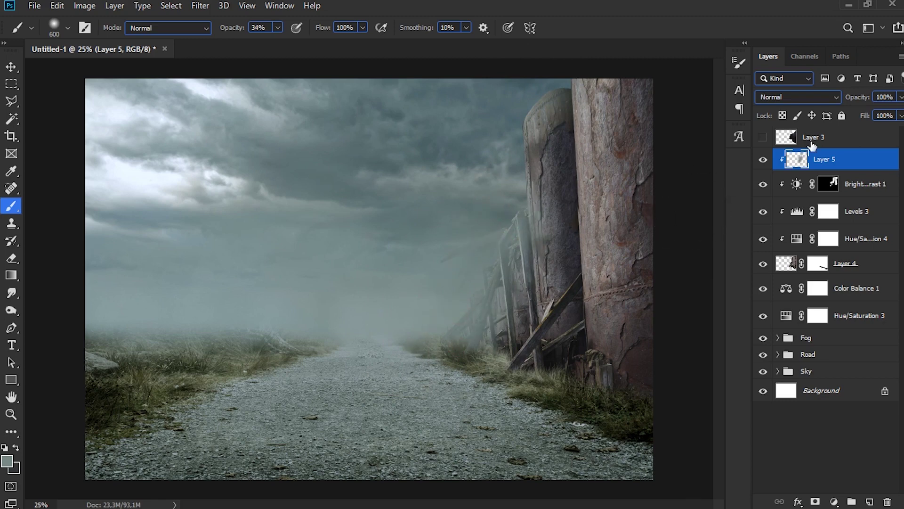
{"action": "left_click_drag", "start_coordinate": [863, 101], "coordinate": [830, 104]}
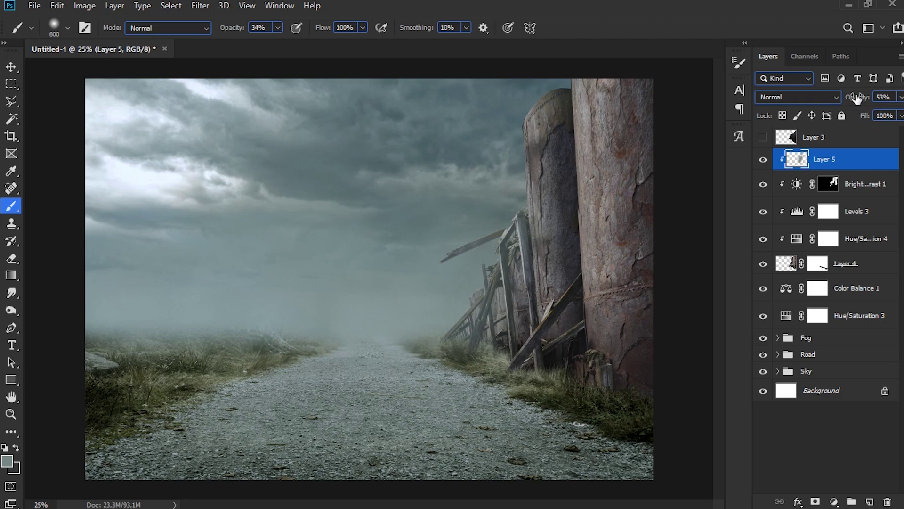
{"action": "left_click_drag", "start_coordinate": [856, 101], "coordinate": [865, 102]}
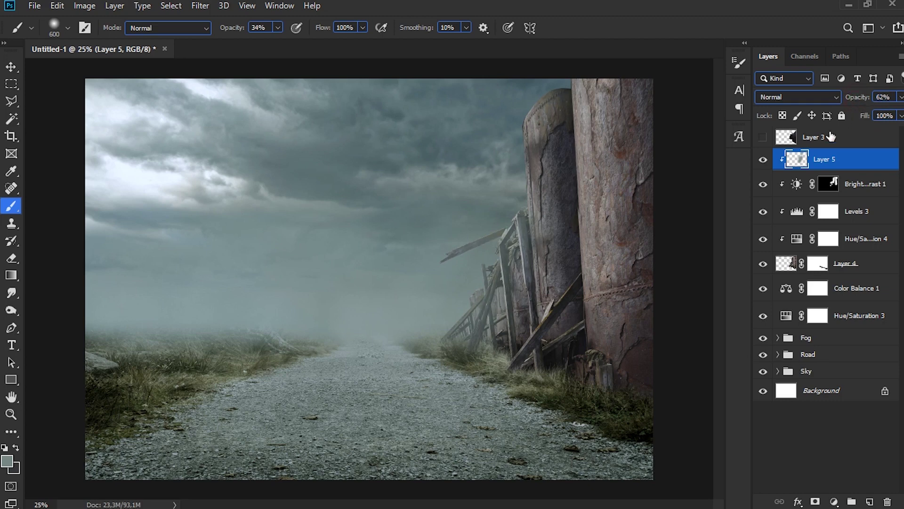
{"action": "left_click", "coordinate": [762, 165]}
{"action": "left_click", "coordinate": [762, 165]}
Step: Add another new layer clipped to the boilers, fill it with 50% Gray and set its blend mode to Overlay
{"action": "left_click", "coordinate": [869, 502]}
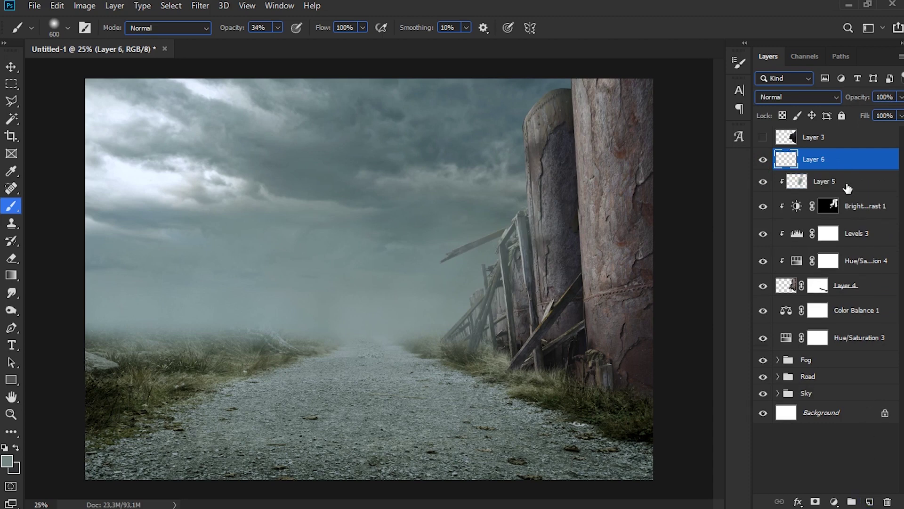
{"action": "right_click", "coordinate": [845, 163]}
{"action": "left_click", "coordinate": [710, 256]}
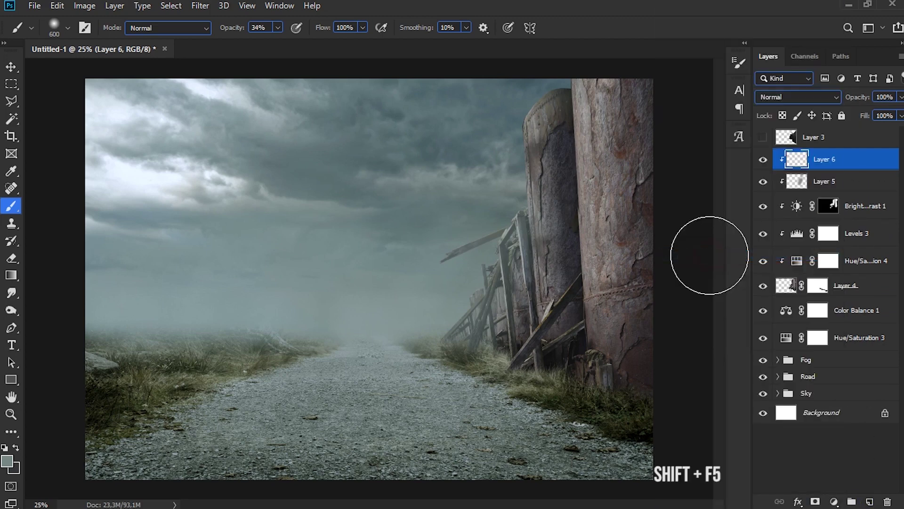
{"action": "key", "text": "shift+F5"}
{"action": "left_click", "coordinate": [529, 106]}
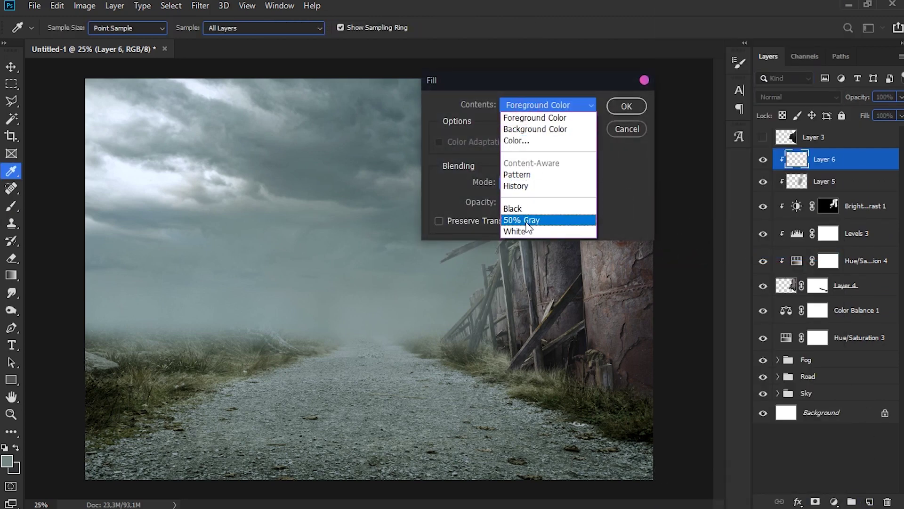
{"action": "left_click", "coordinate": [522, 220]}
{"action": "left_click", "coordinate": [628, 106]}
{"action": "key", "text": "b"}
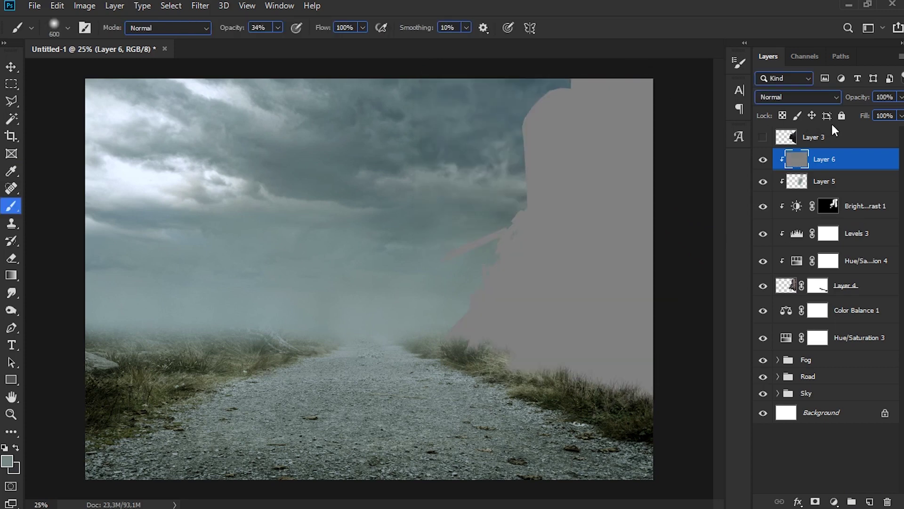
{"action": "left_click", "coordinate": [801, 99]}
{"action": "left_click", "coordinate": [791, 259]}
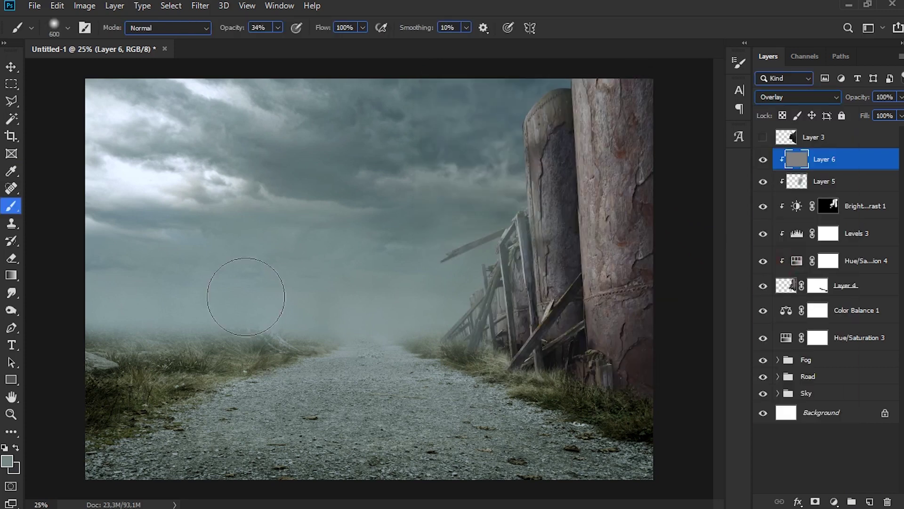
Step: Burn the shaded outer side of the nearest tank with a 500 px brush, Midtones range and 25% exposure
{"action": "left_click", "coordinate": [11, 311]}
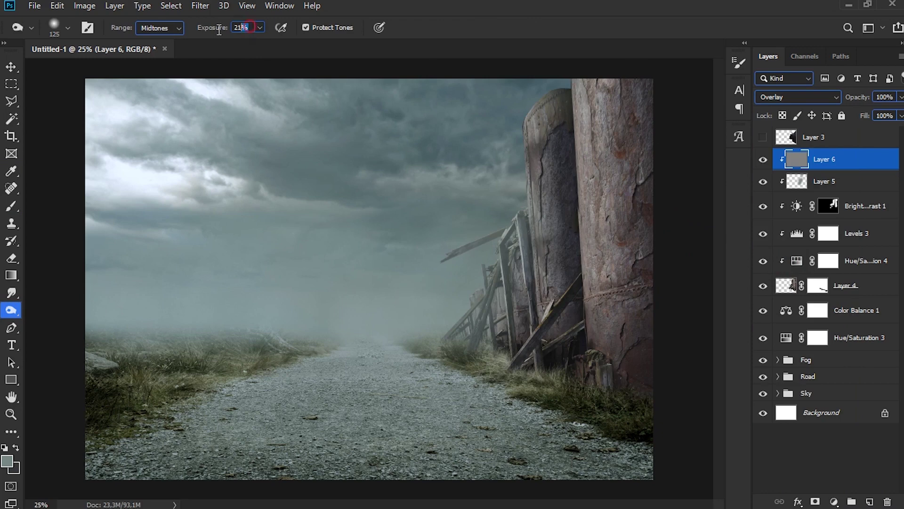
{"action": "key", "text": "bracketright"}
{"action": "key", "text": "bracketright"}
{"action": "key", "text": "bracketright"}
{"action": "key", "text": "bracketright"}
{"action": "key", "text": "bracketright"}
{"action": "key", "text": "bracketright"}
{"action": "key", "text": "bracketright"}
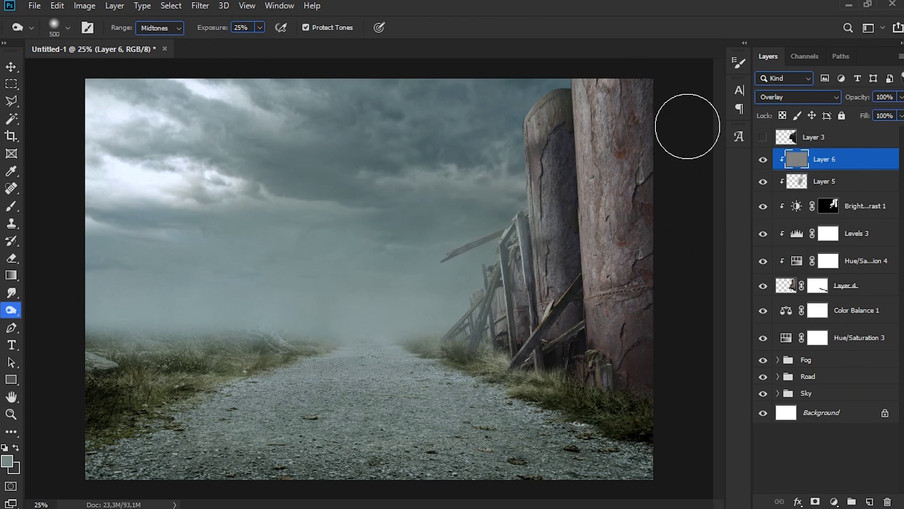
{"action": "left_click_drag", "start_coordinate": [614, 89], "coordinate": [623, 128]}
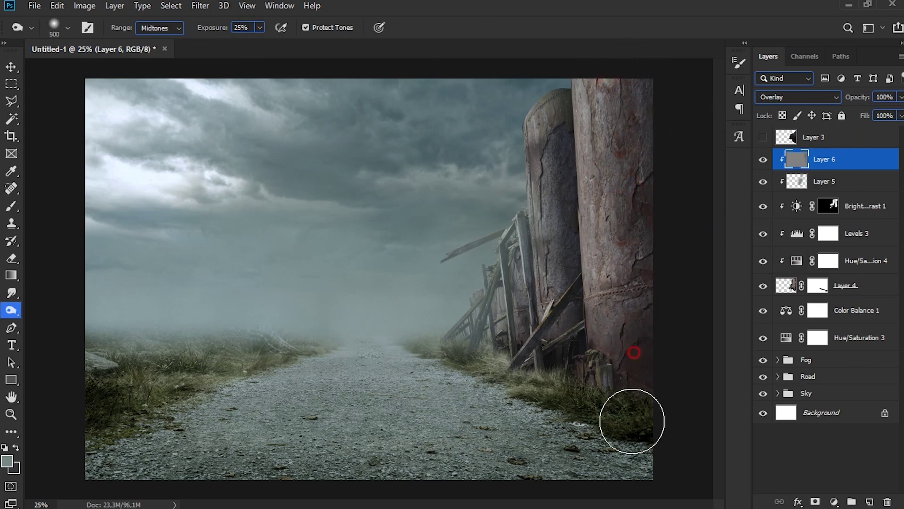
Step: Reduce the brush to 250 px, burn the shaded side of the second tank and set the gray layer's opacity to 60%
{"action": "key", "text": "bracketleft"}
{"action": "key", "text": "bracketleft"}
{"action": "key", "text": "bracketleft"}
{"action": "mouse_move", "coordinate": [558, 119]}
{"action": "left_mouse_down"}
{"action": "mouse_move", "coordinate": [545, 165]}
{"action": "mouse_move", "coordinate": [559, 320]}
{"action": "mouse_move", "coordinate": [551, 360]}
{"action": "mouse_move", "coordinate": [520, 357]}
{"action": "mouse_move", "coordinate": [575, 359]}
{"action": "left_mouse_up"}
{"action": "left_click", "coordinate": [763, 162]}
{"action": "left_click", "coordinate": [763, 162]}
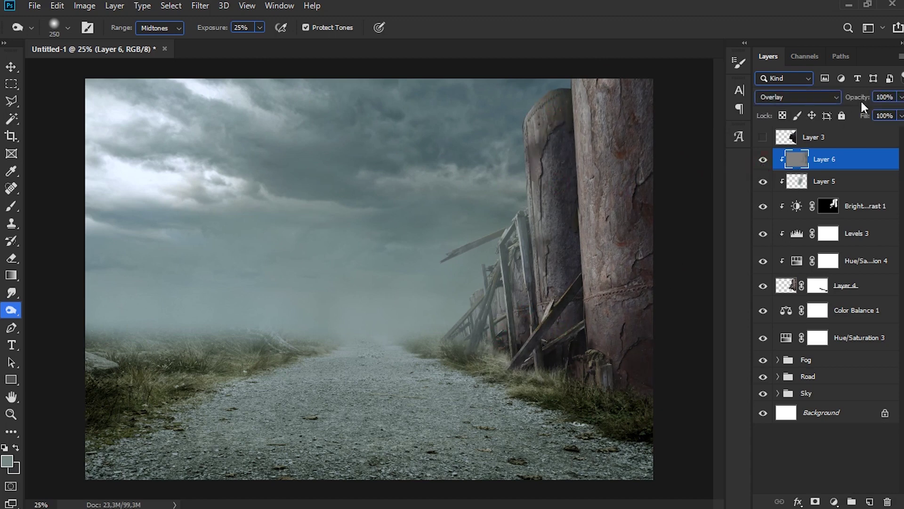
{"action": "left_click_drag", "start_coordinate": [867, 100], "coordinate": [837, 102]}
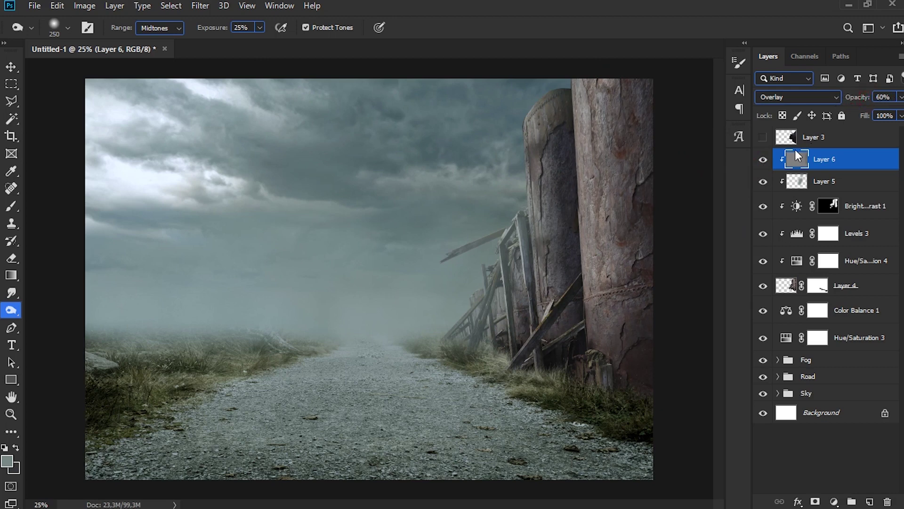
{"action": "left_click", "coordinate": [763, 162]}
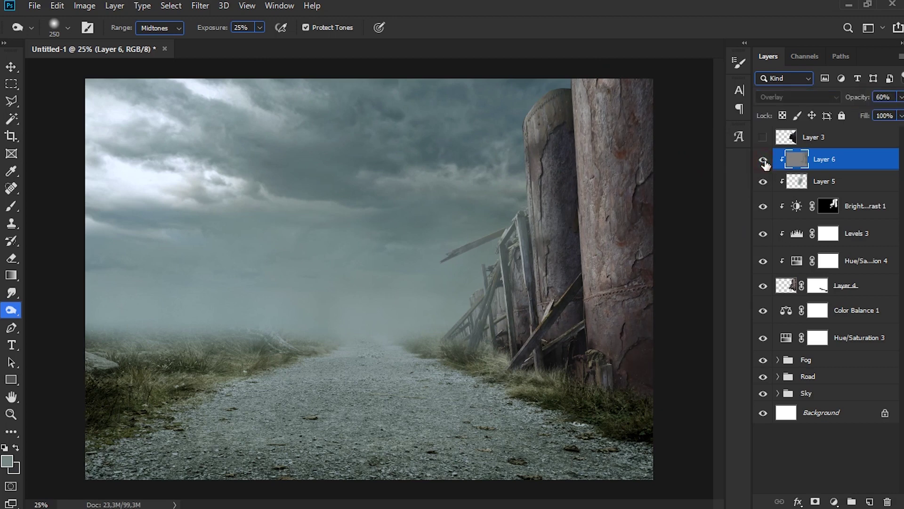
Step: Group the boilers layer with all its clipped layers and name the group Building 1
{"action": "left_click", "coordinate": [854, 294], "text": "shift"}
{"action": "key", "text": "ctrl+g"}
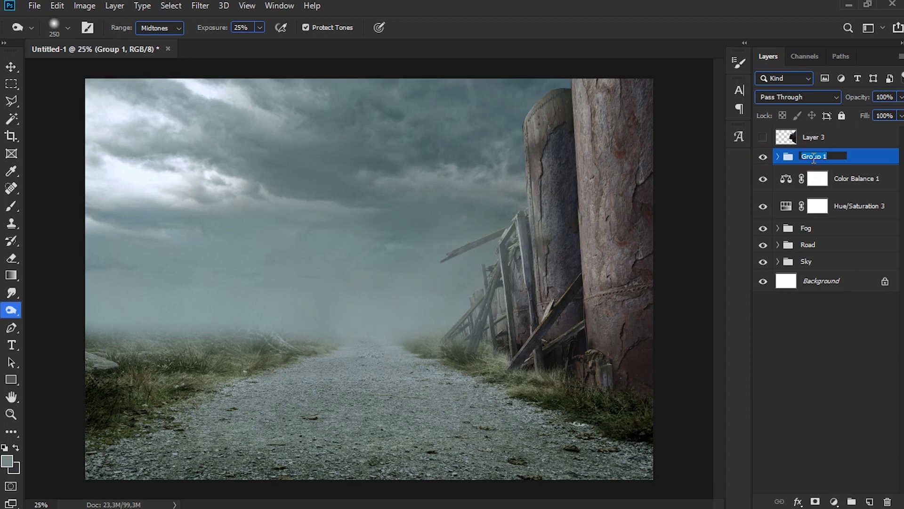
{"action": "type", "text": "g"}
{"action": "key", "text": "Return"}
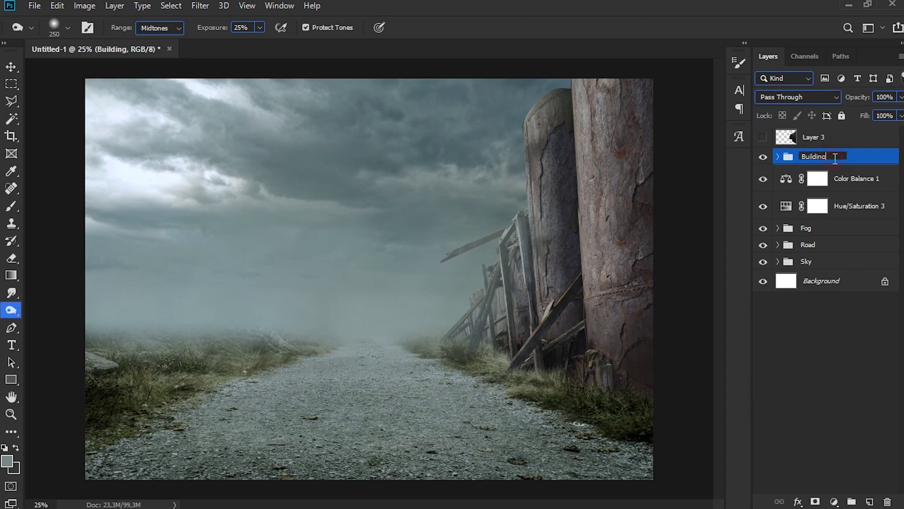
{"action": "type", "text": "1"}
{"action": "key", "text": "Return"}
Step: Add an Inner Shadow effect to the boilers on Layer 4 inside the Building 1 group
{"action": "left_click", "coordinate": [778, 156]}
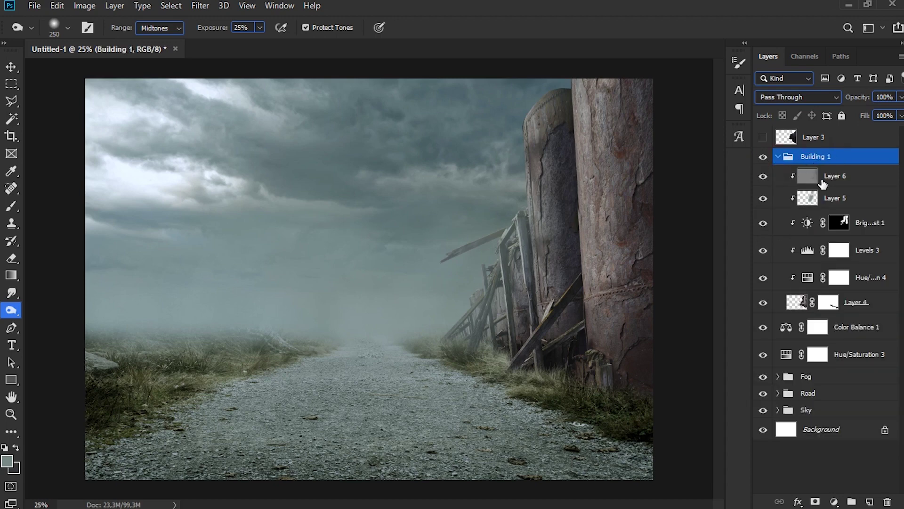
{"action": "left_click", "coordinate": [868, 300]}
{"action": "right_click", "coordinate": [868, 302]}
{"action": "left_click", "coordinate": [739, 138]}
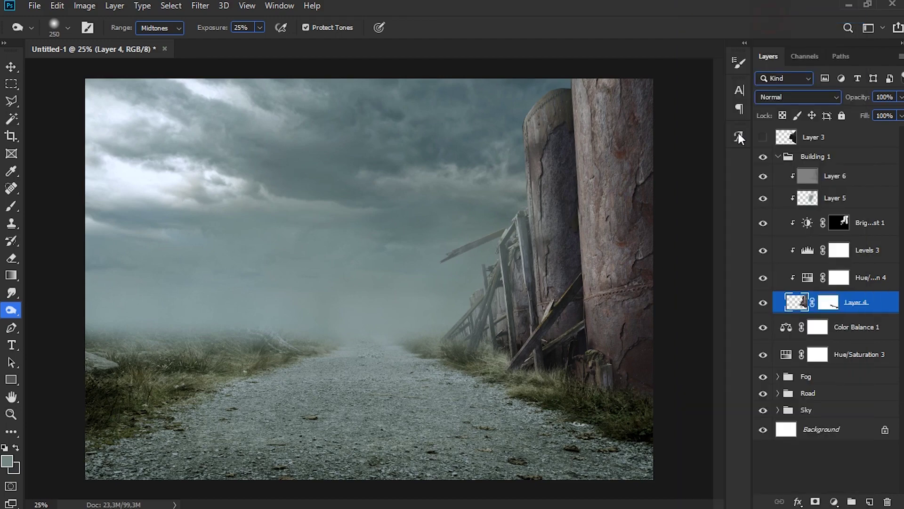
{"action": "left_click", "coordinate": [444, 201]}
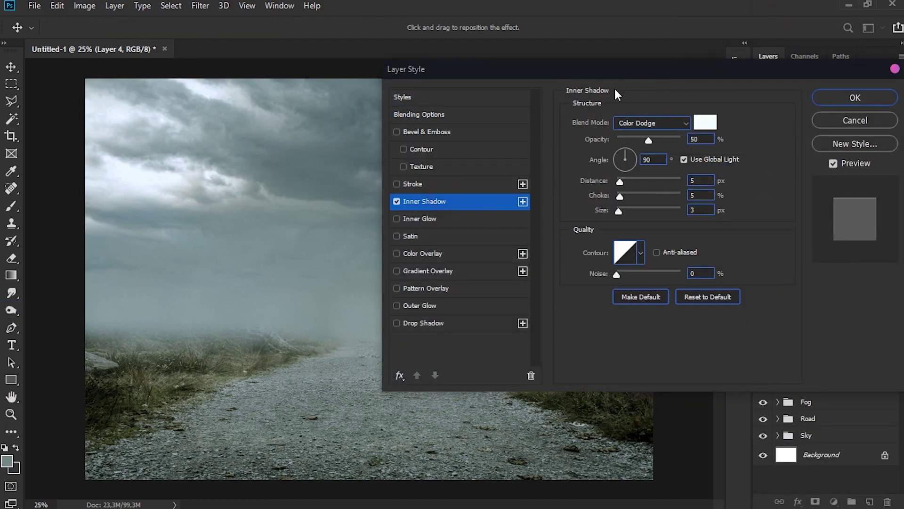
{"action": "left_click_drag", "start_coordinate": [638, 78], "coordinate": [133, 82]}
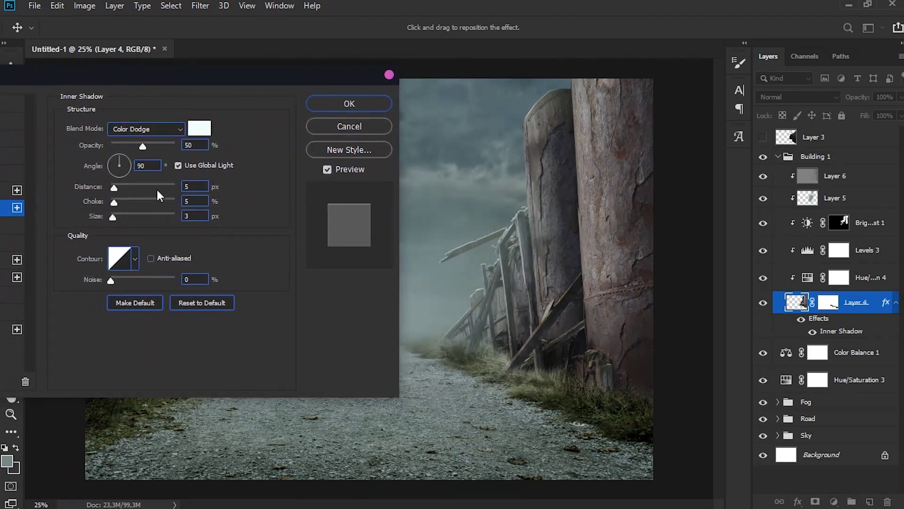
Step: Set the inner shadow to Linear Dodge (Add) with 56% opacity and a 133° angle, and apply the layer style
{"action": "left_click_drag", "start_coordinate": [143, 145], "coordinate": [147, 145]}
{"action": "left_click", "coordinate": [167, 129]}
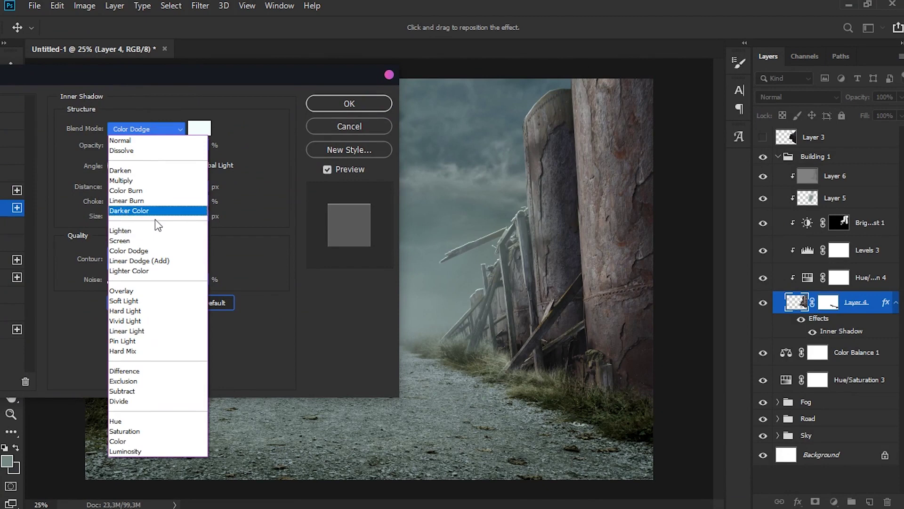
{"action": "left_click", "coordinate": [151, 258]}
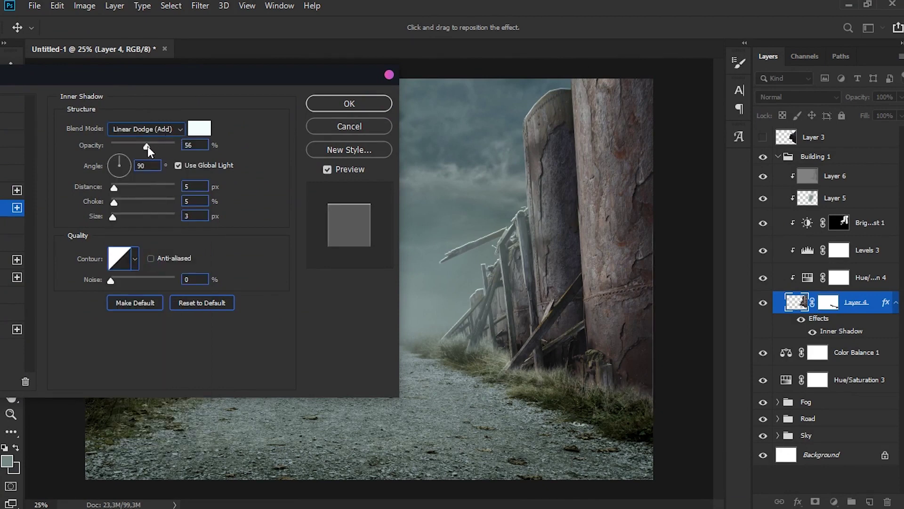
{"action": "left_click", "coordinate": [112, 159]}
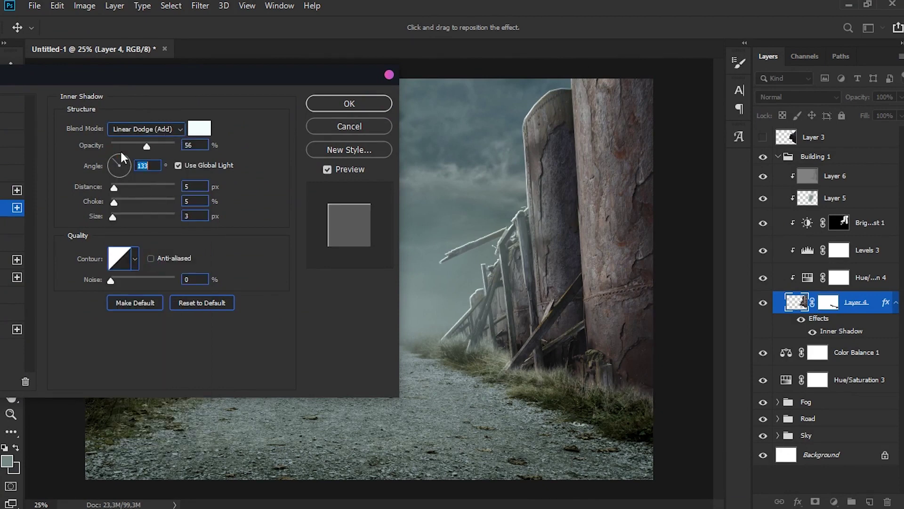
{"action": "left_click", "coordinate": [351, 104]}
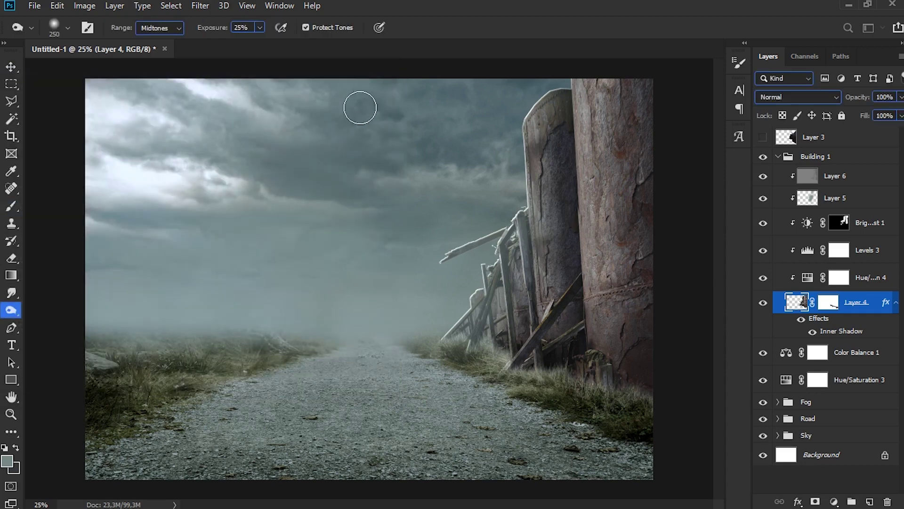
Step: Convert the inner shadow effect into its own layer and place it at the top of the clipped layers in Building 1
{"action": "right_click", "coordinate": [852, 330]}
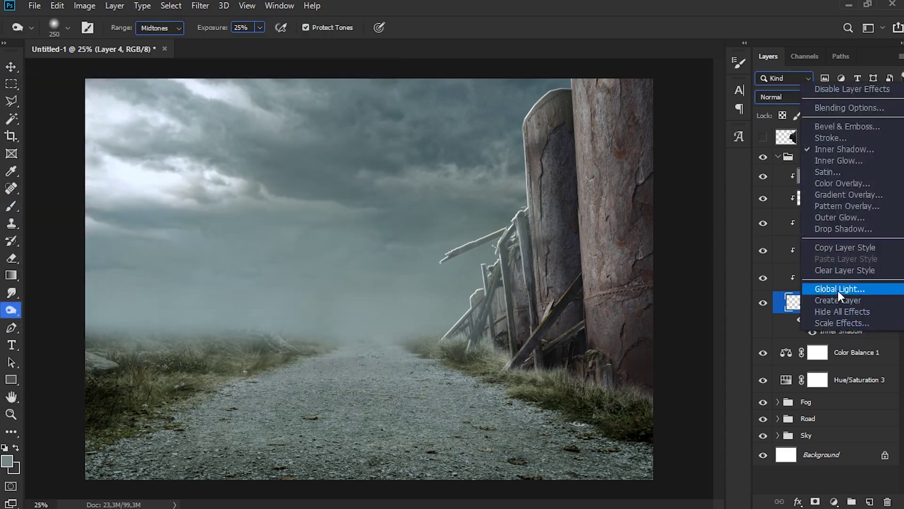
{"action": "left_click", "coordinate": [843, 304]}
{"action": "left_click", "coordinate": [413, 203]}
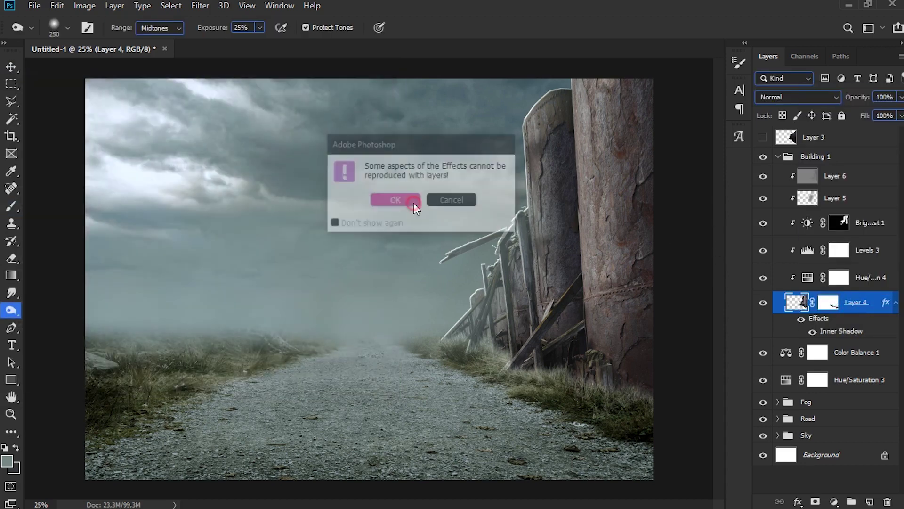
{"action": "left_click_drag", "start_coordinate": [851, 310], "coordinate": [842, 180]}
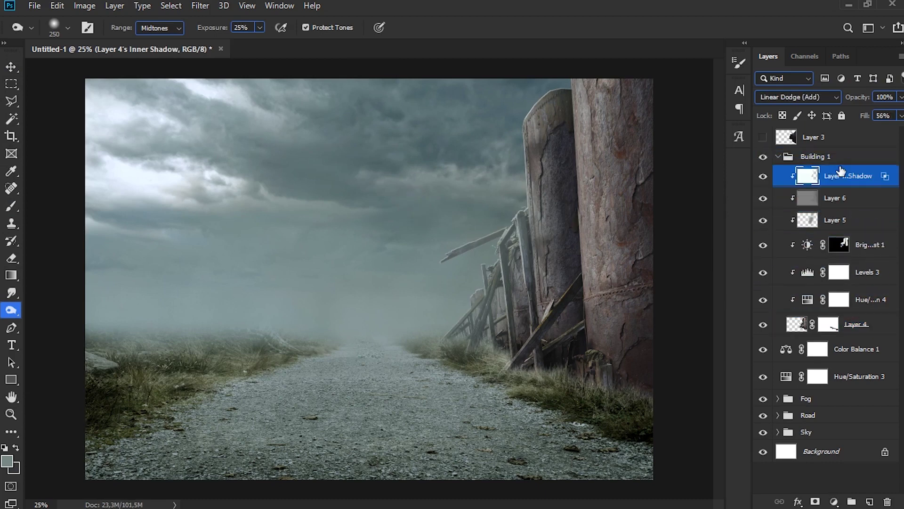
Step: Mask the inner shadow layer and paint black over the tanks with a 600 px brush at 100% opacity, then compare before and after
{"action": "left_click", "coordinate": [816, 501]}
{"action": "left_click", "coordinate": [11, 205]}
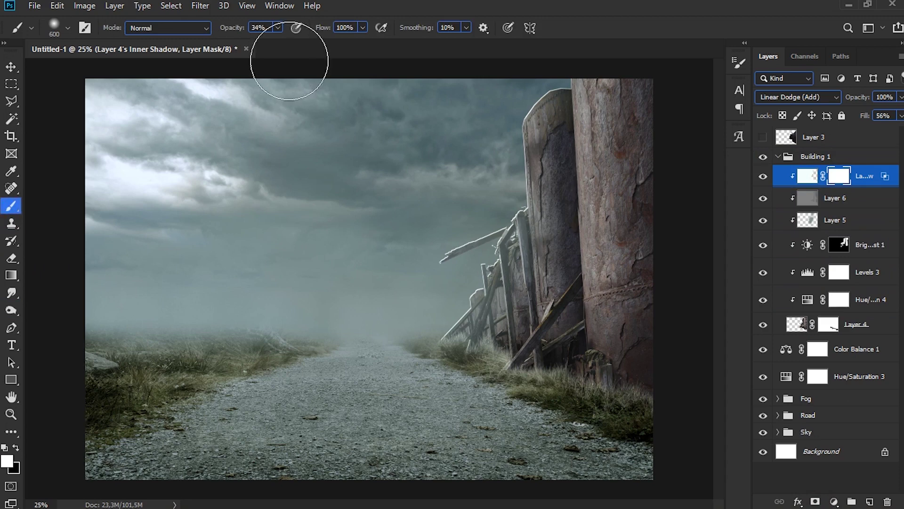
{"action": "left_click_drag", "start_coordinate": [229, 31], "coordinate": [262, 29]}
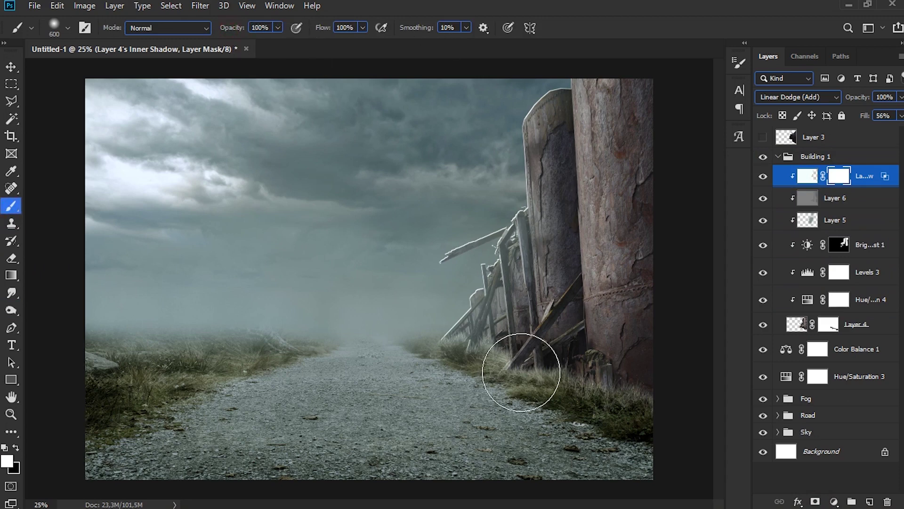
{"action": "left_click", "coordinate": [16, 448]}
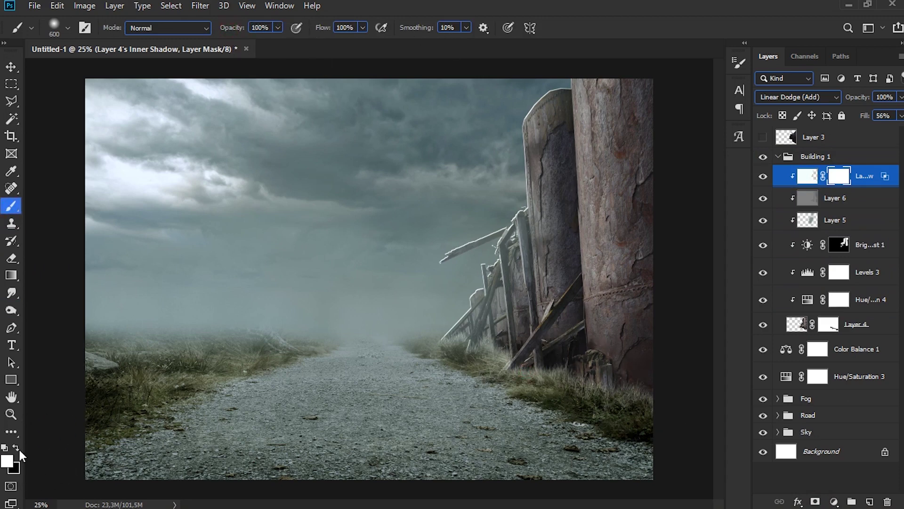
{"action": "mouse_move", "coordinate": [641, 398]}
{"action": "left_mouse_down"}
{"action": "mouse_move", "coordinate": [417, 348]}
{"action": "mouse_move", "coordinate": [492, 338]}
{"action": "mouse_move", "coordinate": [530, 278]}
{"action": "mouse_move", "coordinate": [500, 303]}
{"action": "mouse_move", "coordinate": [536, 268]}
{"action": "mouse_move", "coordinate": [492, 272]}
{"action": "mouse_move", "coordinate": [503, 263]}
{"action": "mouse_move", "coordinate": [435, 294]}
{"action": "mouse_move", "coordinate": [550, 270]}
{"action": "mouse_move", "coordinate": [558, 217]}
{"action": "mouse_move", "coordinate": [616, 202]}
{"action": "mouse_move", "coordinate": [576, 128]}
{"action": "mouse_move", "coordinate": [583, 99]}
{"action": "mouse_move", "coordinate": [603, 147]}
{"action": "mouse_move", "coordinate": [569, 140]}
{"action": "mouse_move", "coordinate": [569, 131]}
{"action": "mouse_move", "coordinate": [570, 151]}
{"action": "mouse_move", "coordinate": [608, 192]}
{"action": "left_mouse_up"}
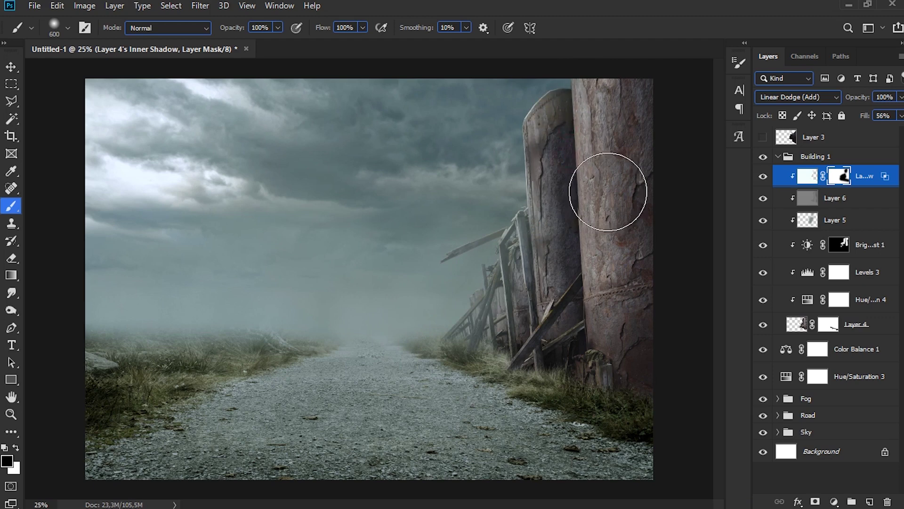
{"action": "left_click", "coordinate": [761, 182]}
{"action": "left_click", "coordinate": [761, 182]}
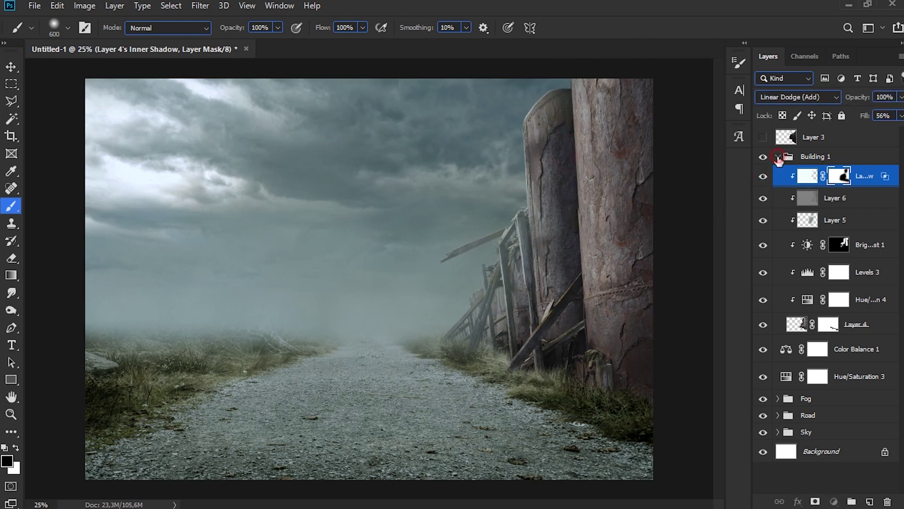
Step: Collapse Building 1, show Layer 3, move its boilers toward the middle of the image and flip them horizontally
{"action": "left_click", "coordinate": [777, 157]}
{"action": "left_click", "coordinate": [764, 138]}
{"action": "left_click", "coordinate": [854, 138]}
{"action": "key", "text": "ctrl+t"}
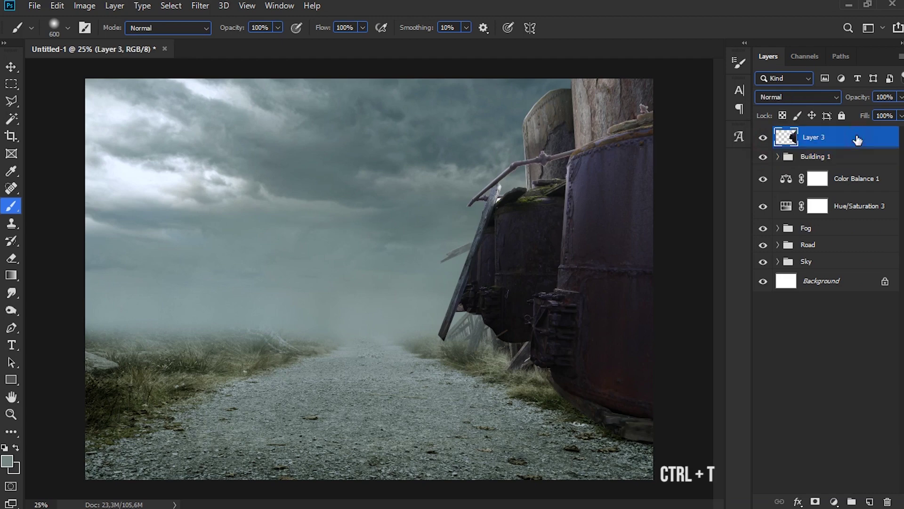
{"action": "left_click_drag", "start_coordinate": [492, 225], "coordinate": [330, 226]}
{"action": "right_click", "coordinate": [444, 235]}
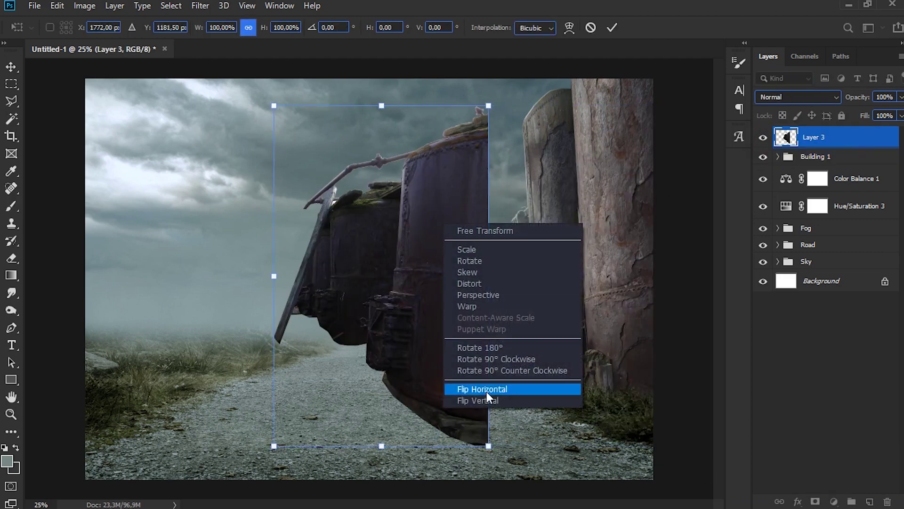
{"action": "left_click", "coordinate": [487, 391]}
Step: Scale the Layer 3 boilers to about 60.7% and place them against the image's left edge beside the road
{"action": "left_click_drag", "start_coordinate": [491, 113], "coordinate": [403, 241]}
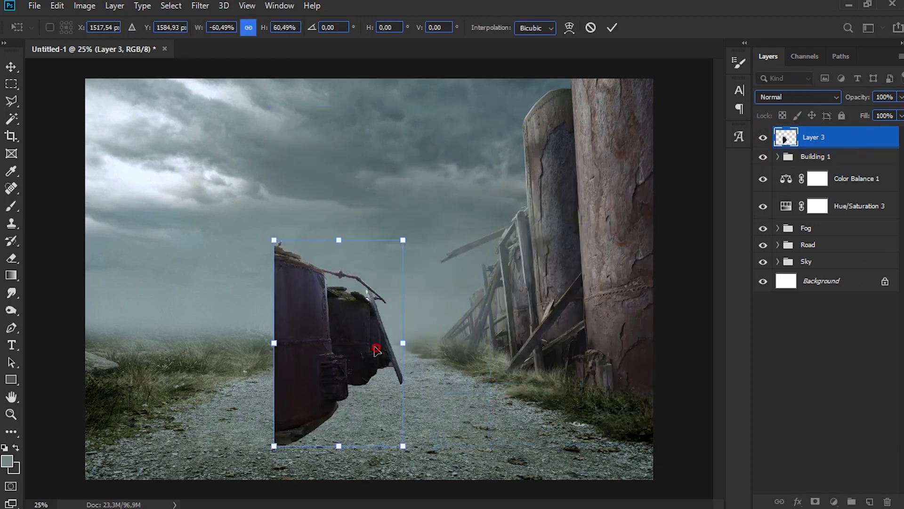
{"action": "left_click_drag", "start_coordinate": [377, 351], "coordinate": [190, 336]}
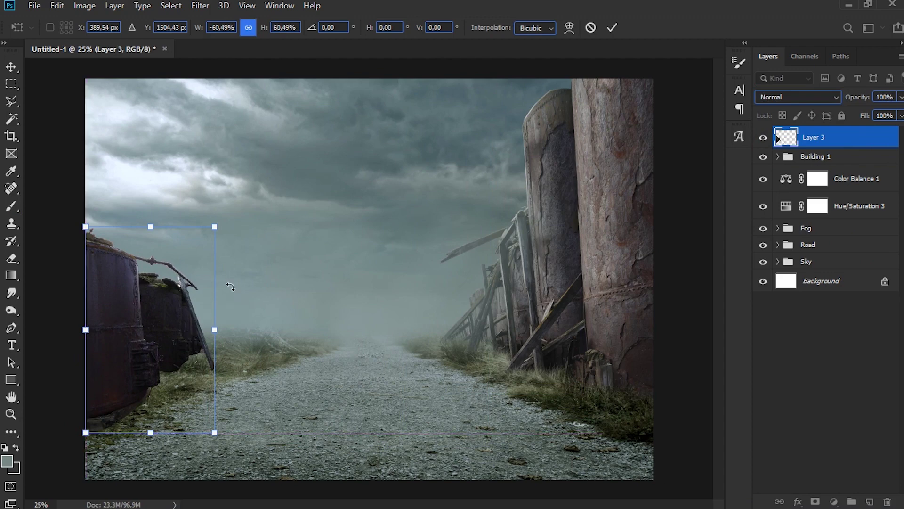
{"action": "left_click_drag", "start_coordinate": [216, 227], "coordinate": [216, 225]}
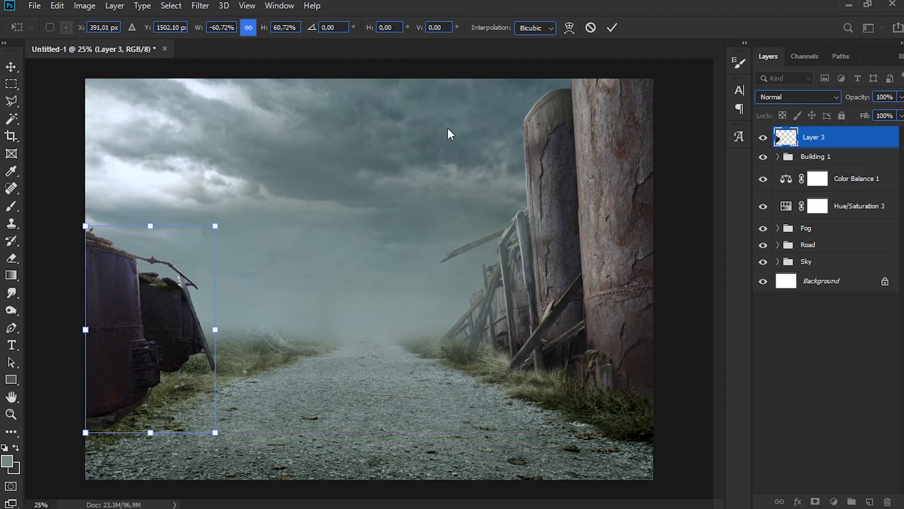
{"action": "left_click", "coordinate": [611, 28]}
{"action": "key", "text": "b"}
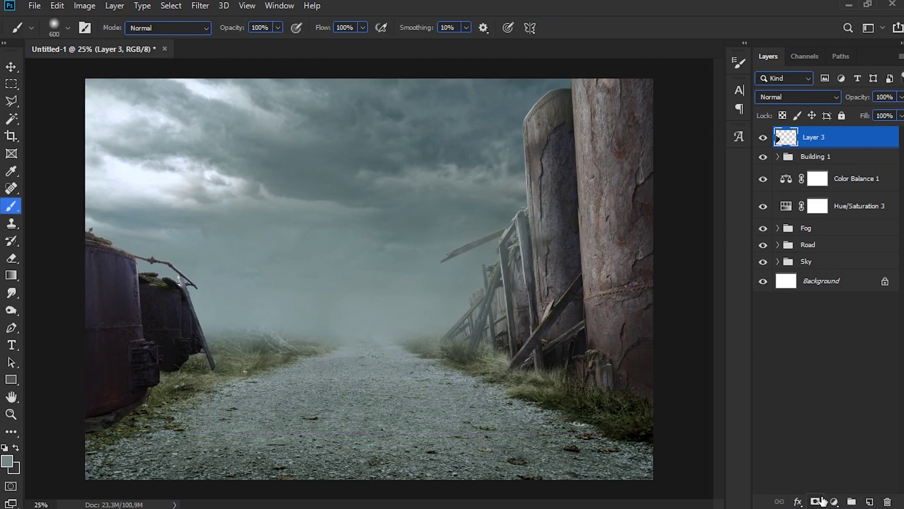
Step: Add a Hue/Saturation adjustment clipped to Layer 3, lower Saturation to -37 and shift the hue slightly down
{"action": "left_click", "coordinate": [834, 502]}
{"action": "left_click", "coordinate": [839, 370]}
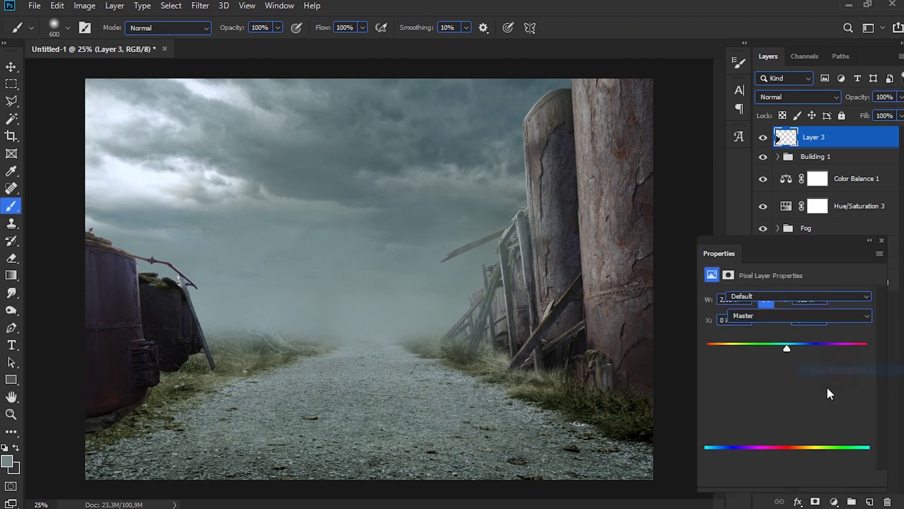
{"action": "left_click", "coordinate": [787, 479]}
{"action": "left_click", "coordinate": [754, 373]}
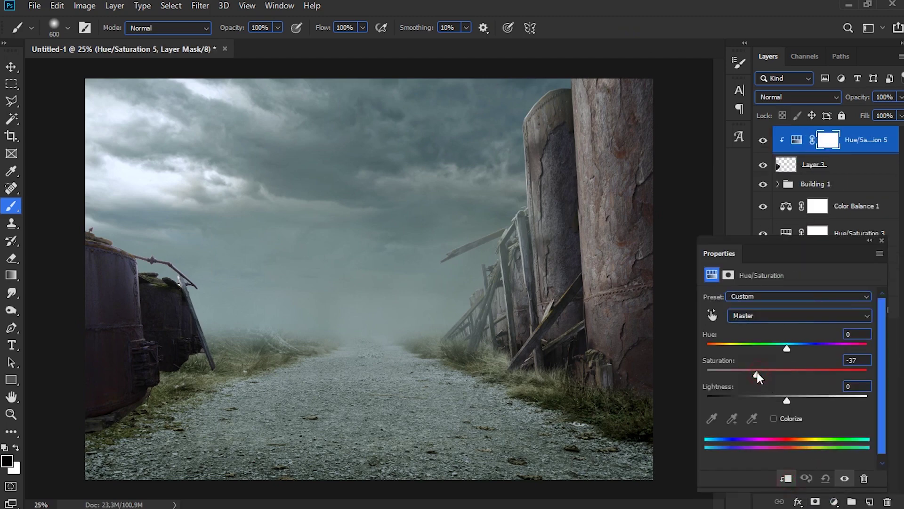
{"action": "left_click_drag", "start_coordinate": [786, 350], "coordinate": [782, 350]}
{"action": "left_click", "coordinate": [881, 240]}
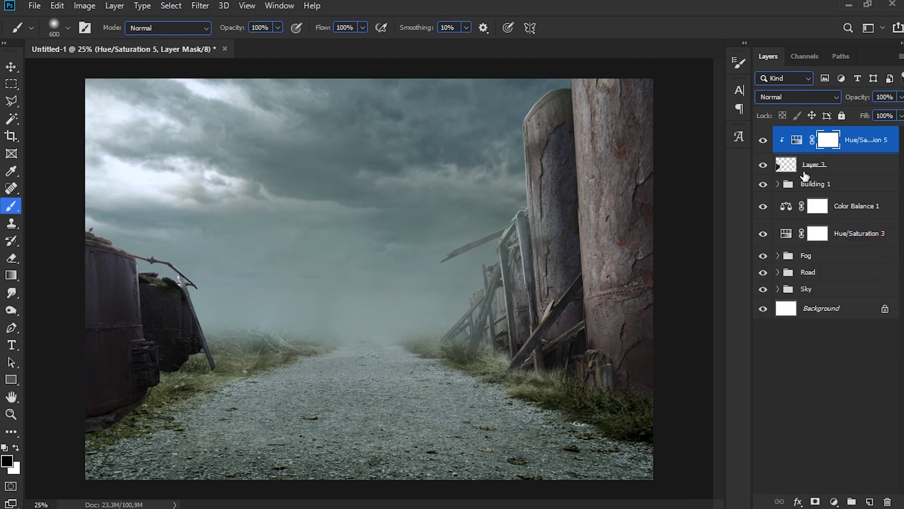
Step: Add a clipped Levels adjustment above Hue/Saturation 5, set the white output level to 221 and slightly raise the black output
{"action": "left_click", "coordinate": [804, 172]}
{"action": "left_click", "coordinate": [840, 145]}
{"action": "left_click", "coordinate": [832, 502]}
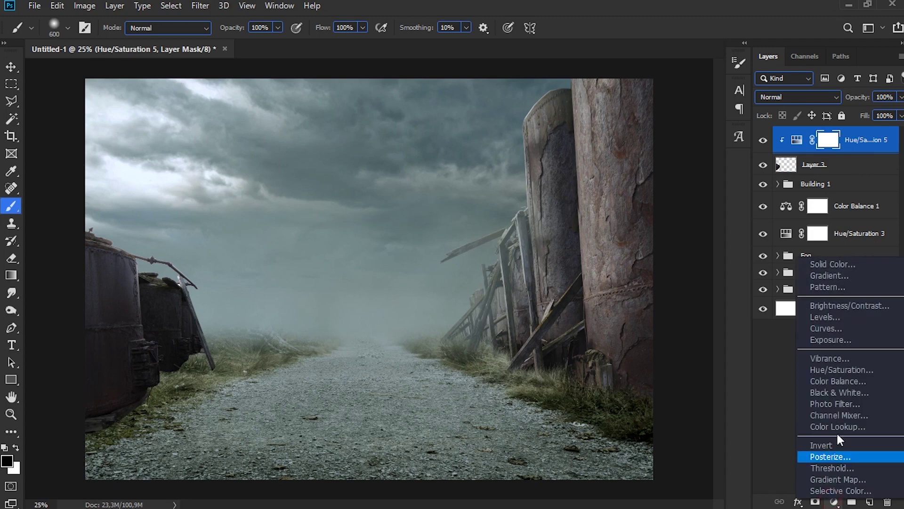
{"action": "left_click", "coordinate": [835, 314]}
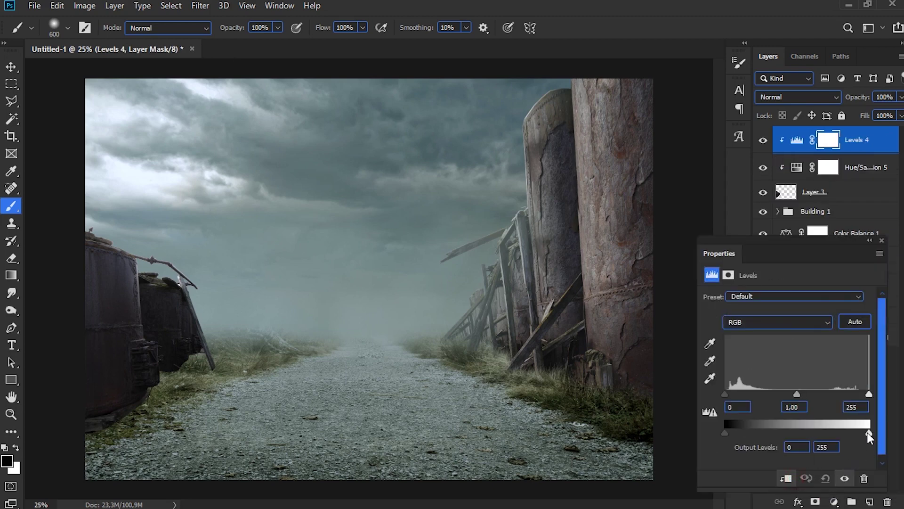
{"action": "left_click_drag", "start_coordinate": [868, 432], "coordinate": [850, 432]}
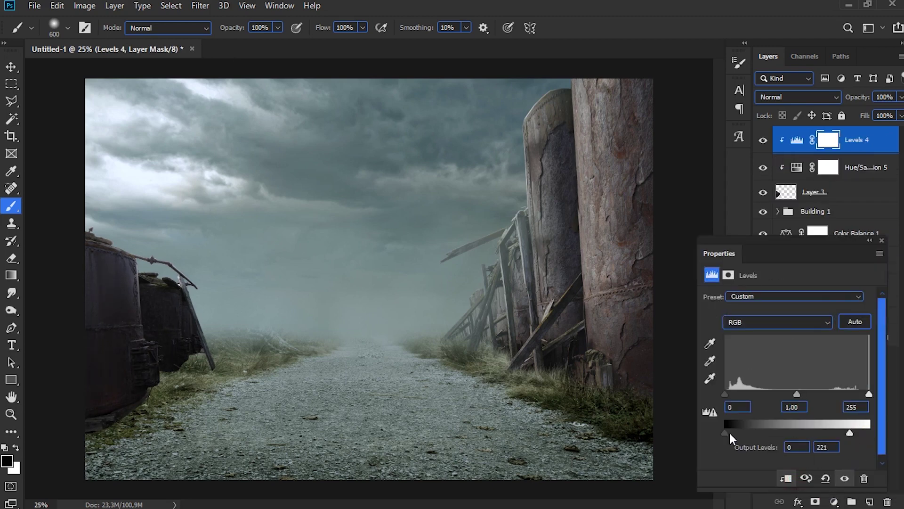
{"action": "left_click_drag", "start_coordinate": [730, 433], "coordinate": [730, 432]}
{"action": "left_click", "coordinate": [883, 241]}
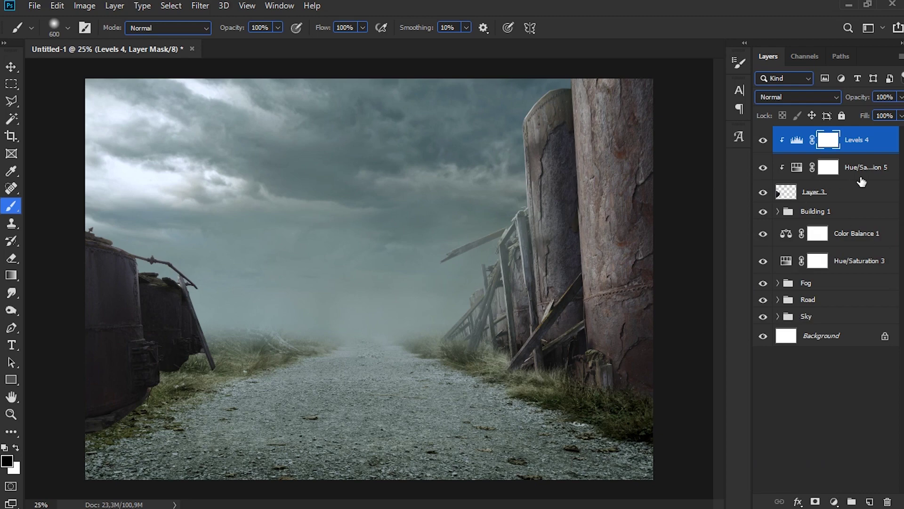
Step: Mask Layer 3 and paint black with a grass brush of 125 to 200 px along the boilers' base to blend it into the grass
{"action": "left_click", "coordinate": [836, 193]}
{"action": "left_click", "coordinate": [816, 501]}
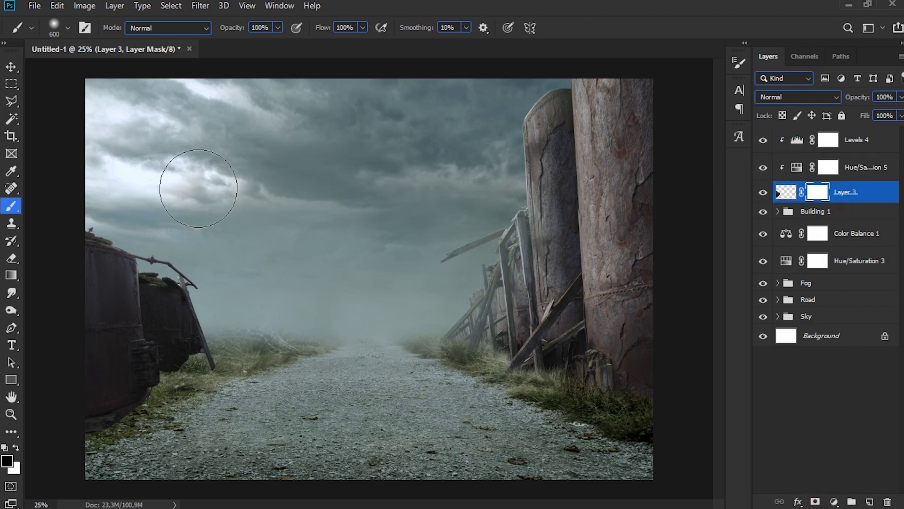
{"action": "right_click", "coordinate": [198, 188]}
{"action": "left_click", "coordinate": [266, 272]}
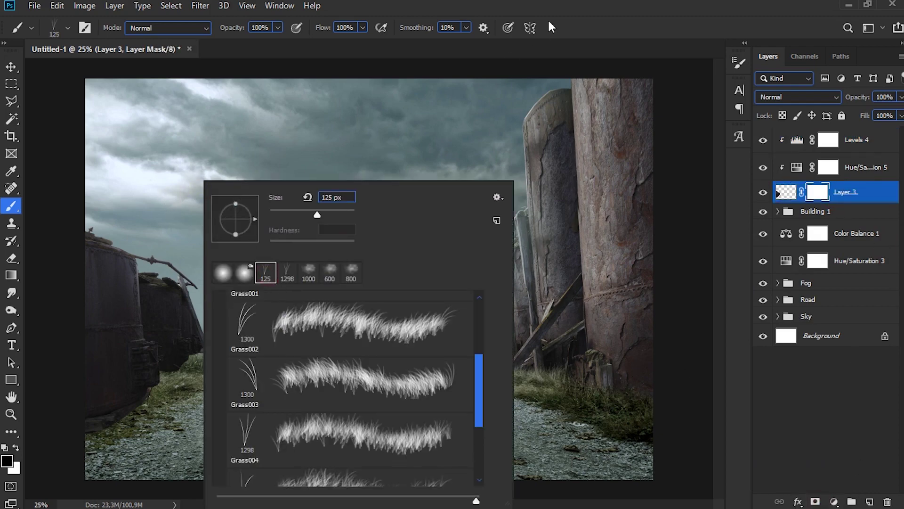
{"action": "left_click", "coordinate": [596, 5]}
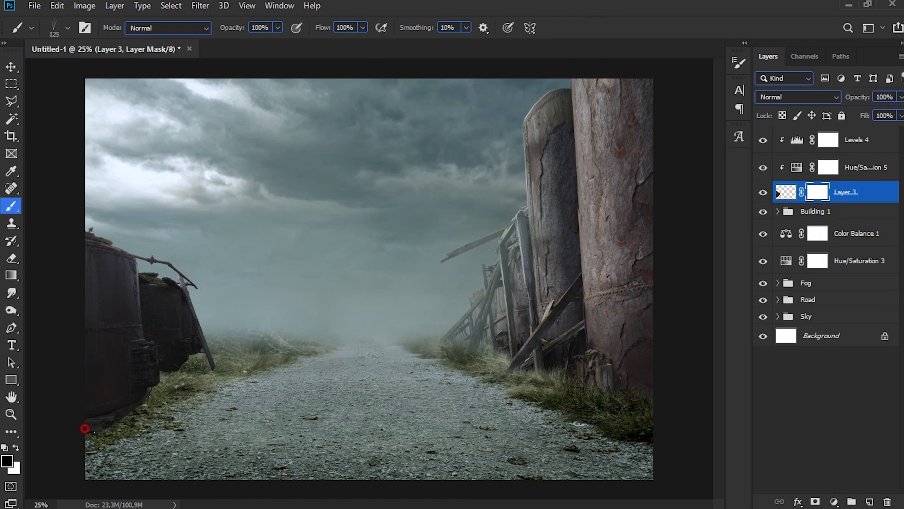
{"action": "left_click_drag", "start_coordinate": [132, 409], "coordinate": [152, 393]}
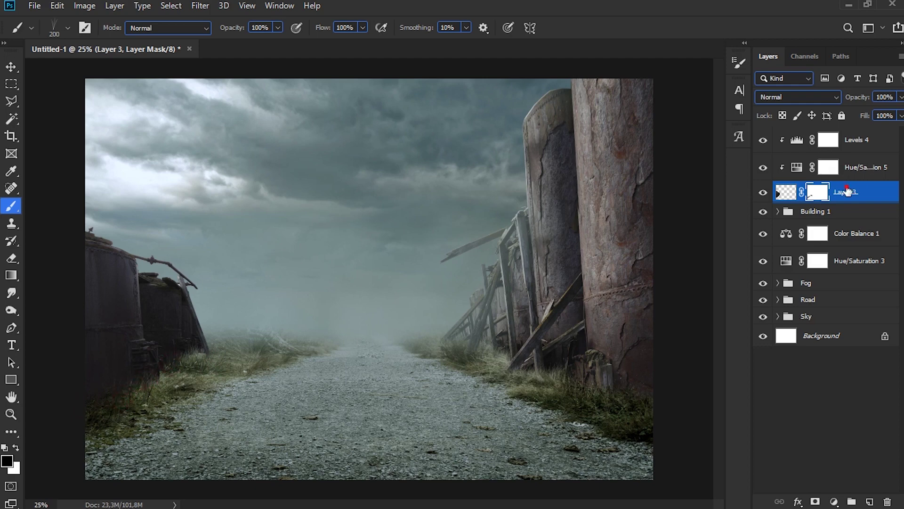
Step: Move the Layer 3 boilers straight down to a Y position of 1578 px while keeping the grass mask in place
{"action": "key", "text": "ctrl+t"}
{"action": "left_click_drag", "start_coordinate": [156, 325], "coordinate": [157, 338]}
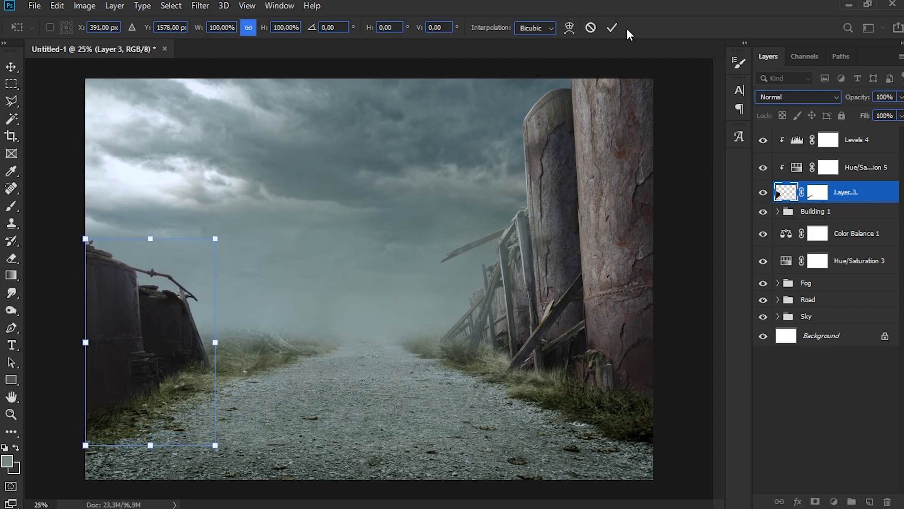
{"action": "key", "text": "b"}
{"action": "left_click", "coordinate": [612, 27]}
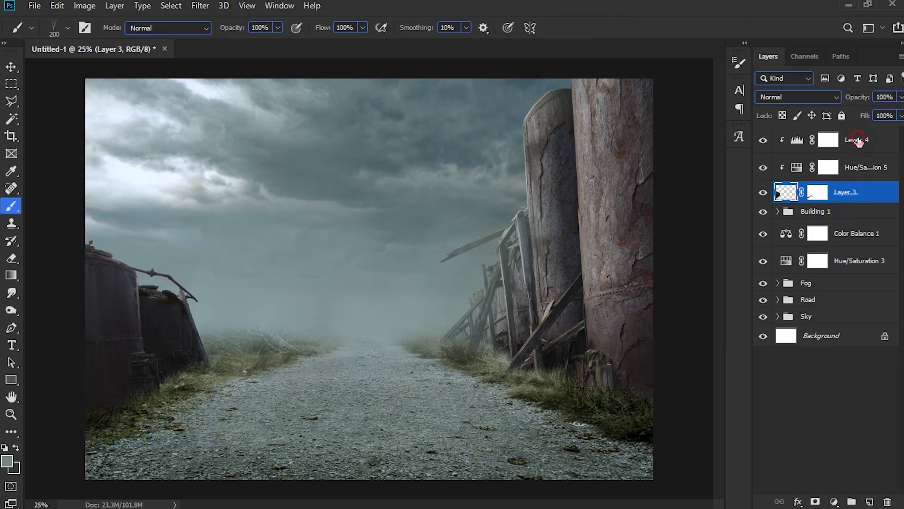
Step: Add a white Inner Shadow to Layer 3 with Linear Dodge (Add) at 56% opacity and set its angle to 115°
{"action": "left_click", "coordinate": [858, 141]}
{"action": "left_click", "coordinate": [848, 191]}
{"action": "right_click", "coordinate": [851, 191]}
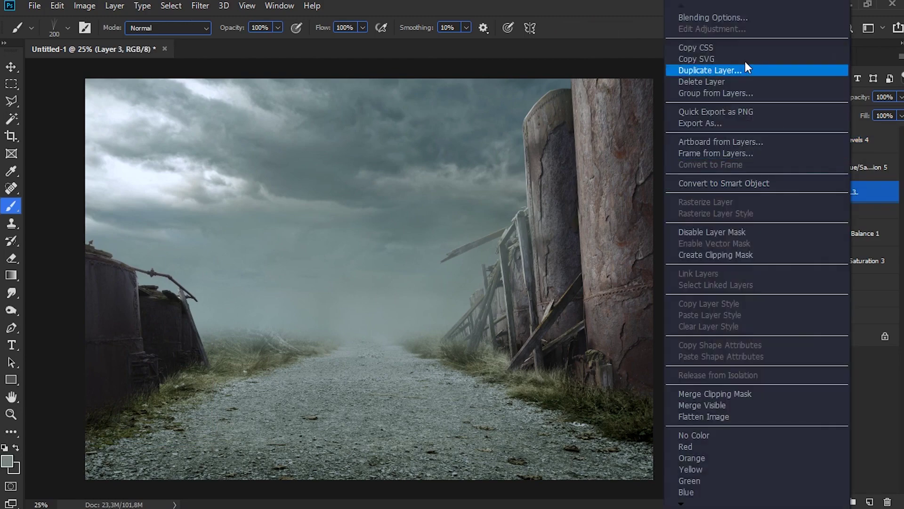
{"action": "left_click", "coordinate": [733, 20]}
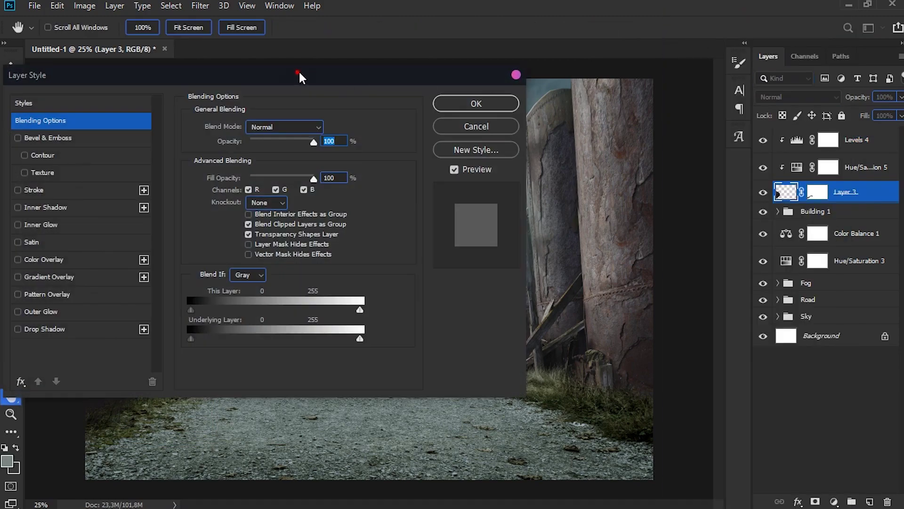
{"action": "left_click_drag", "start_coordinate": [300, 78], "coordinate": [622, 75]}
{"action": "left_click", "coordinate": [402, 205]}
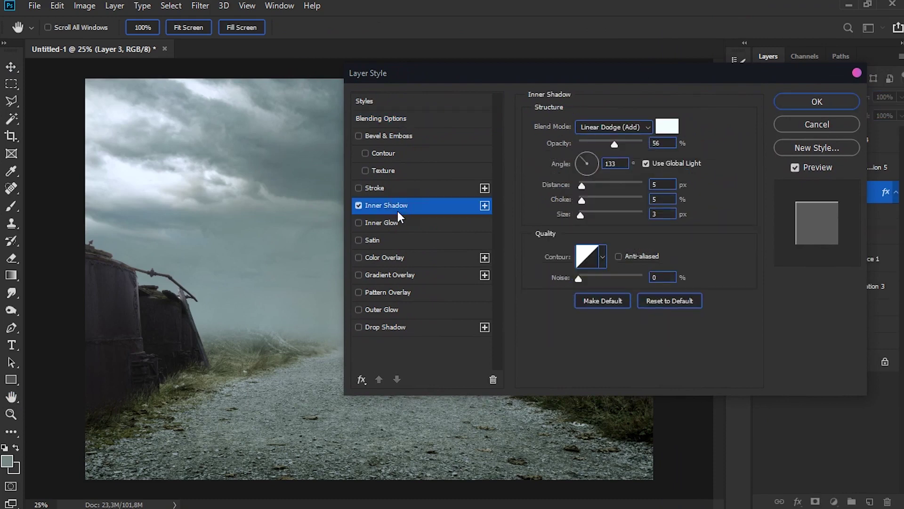
{"action": "left_click_drag", "start_coordinate": [582, 158], "coordinate": [585, 157]}
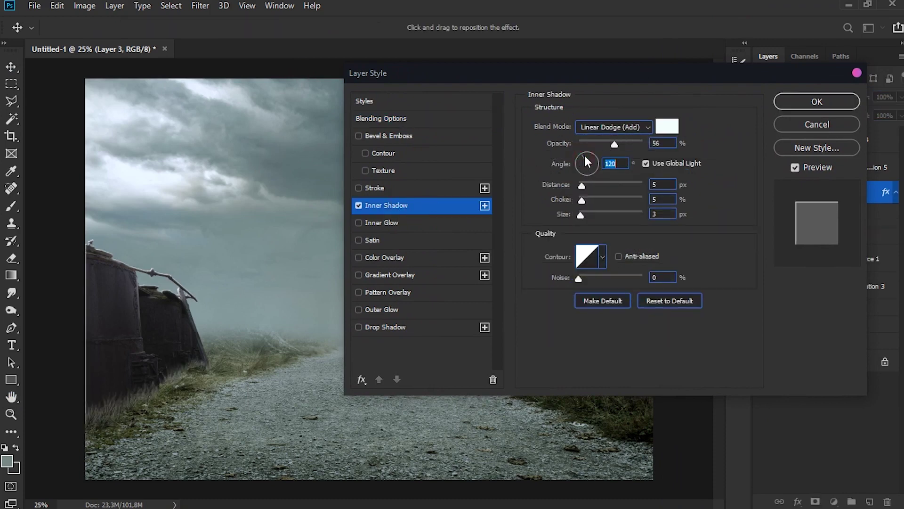
{"action": "left_click", "coordinate": [584, 152]}
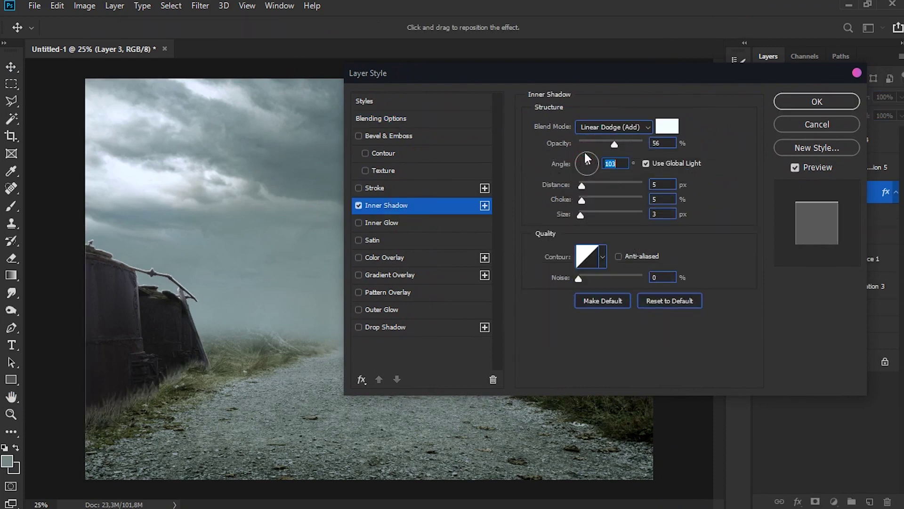
{"action": "left_click", "coordinate": [582, 153]}
{"action": "left_click", "coordinate": [782, 100]}
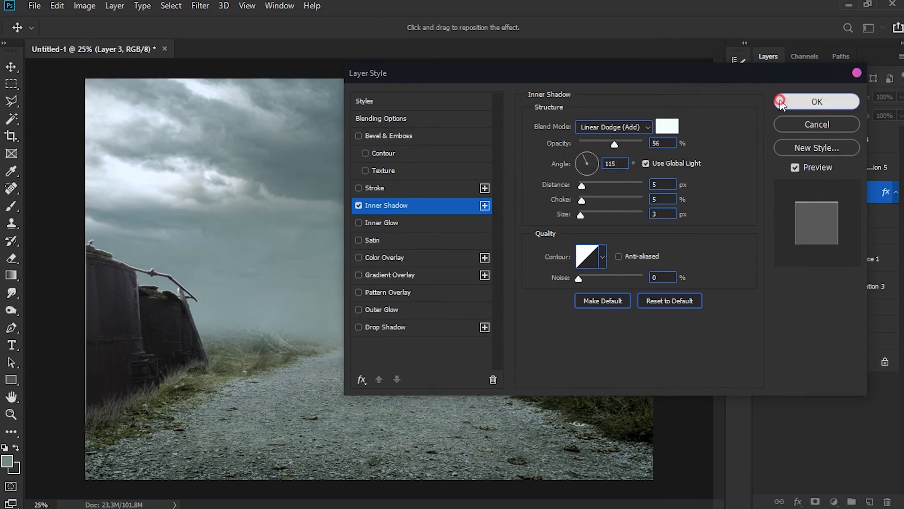
Step: Convert Layer 3's Inner Shadow effect into its own layer and place it clipped above Levels 4
{"action": "right_click", "coordinate": [836, 223]}
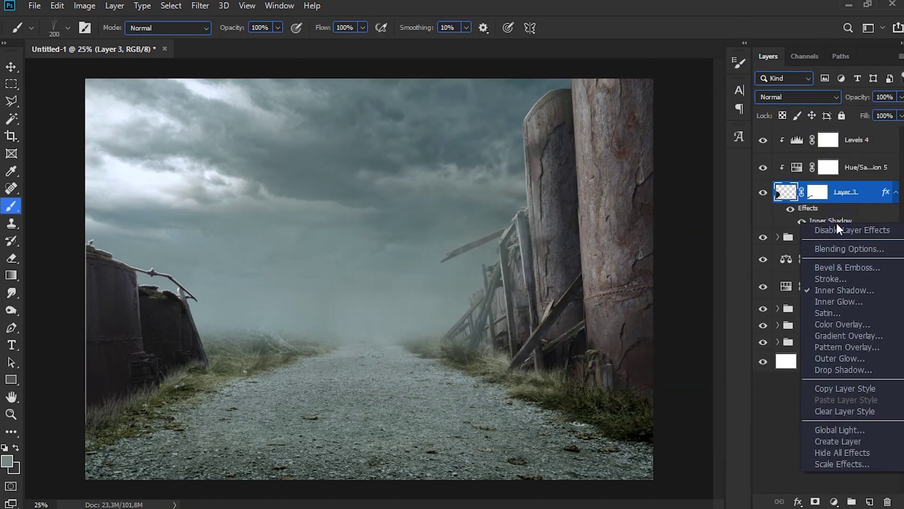
{"action": "left_click", "coordinate": [837, 441]}
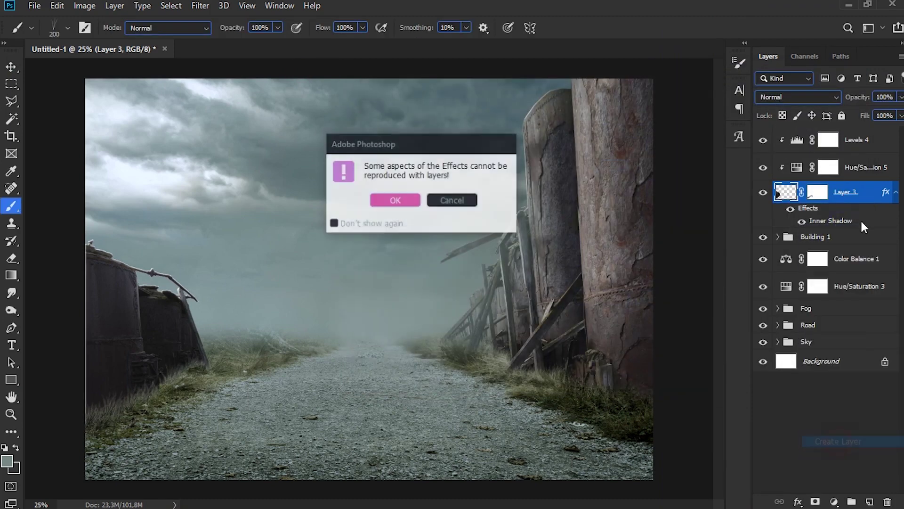
{"action": "left_click", "coordinate": [409, 200]}
{"action": "mouse_move", "coordinate": [846, 197]}
{"action": "left_mouse_down"}
{"action": "mouse_move", "coordinate": [847, 131]}
{"action": "mouse_move", "coordinate": [840, 141]}
{"action": "left_mouse_up"}
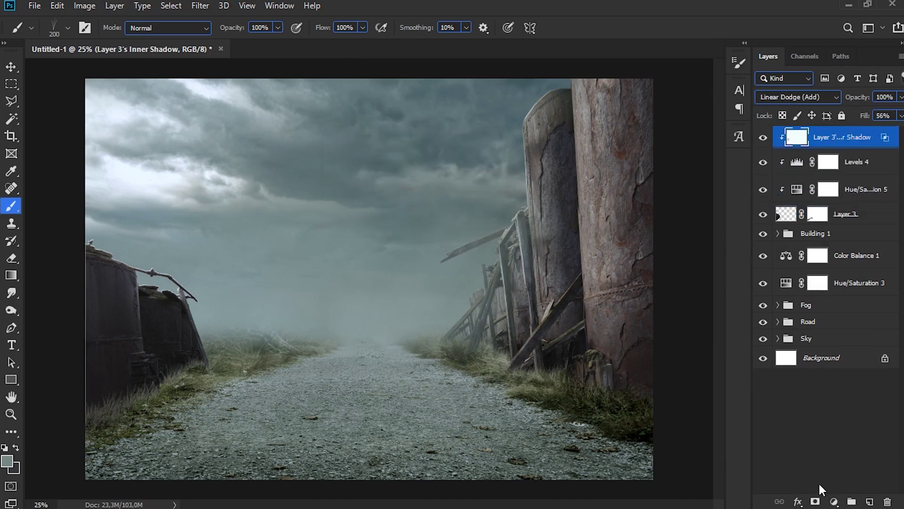
Step: Mask the Inner Shadow layer and paint black with a soft round brush of 200 to 500 px over the boilers' base and inner surfaces
{"action": "left_click", "coordinate": [815, 502]}
{"action": "right_click", "coordinate": [239, 243]}
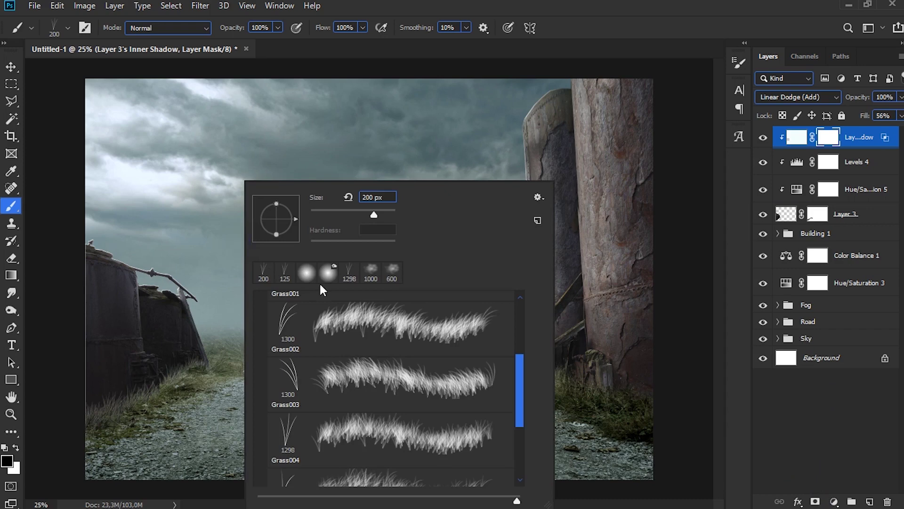
{"action": "left_click", "coordinate": [307, 274]}
{"action": "left_click", "coordinate": [494, 13]}
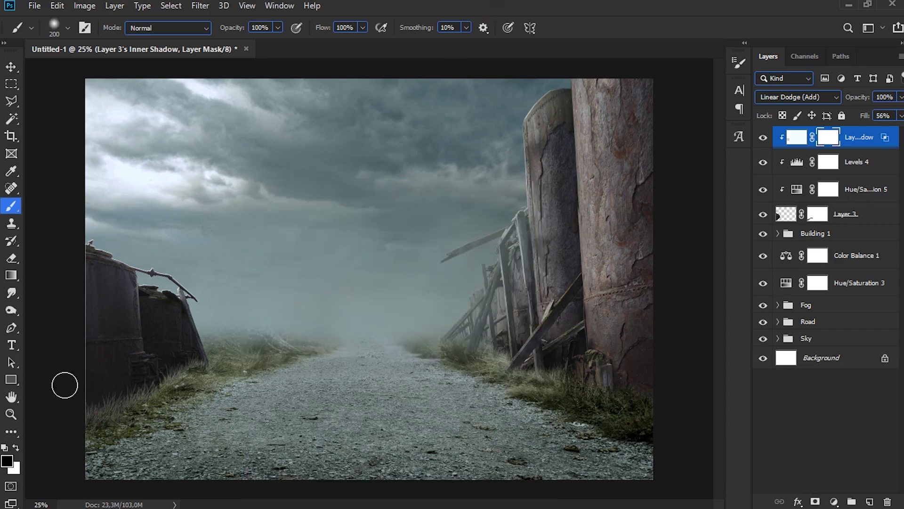
{"action": "mouse_move", "coordinate": [89, 434]}
{"action": "left_mouse_down"}
{"action": "mouse_move", "coordinate": [85, 257]}
{"action": "mouse_move", "coordinate": [101, 466]}
{"action": "mouse_move", "coordinate": [182, 370]}
{"action": "mouse_move", "coordinate": [90, 413]}
{"action": "mouse_move", "coordinate": [122, 394]}
{"action": "mouse_move", "coordinate": [106, 415]}
{"action": "mouse_move", "coordinate": [196, 358]}
{"action": "mouse_move", "coordinate": [174, 302]}
{"action": "mouse_move", "coordinate": [204, 337]}
{"action": "left_mouse_up"}
{"action": "key", "text": "bracketright"}
{"action": "mouse_move", "coordinate": [175, 315]}
{"action": "left_mouse_down"}
{"action": "mouse_move", "coordinate": [146, 326]}
{"action": "mouse_move", "coordinate": [141, 309]}
{"action": "mouse_move", "coordinate": [112, 293]}
{"action": "left_mouse_up"}
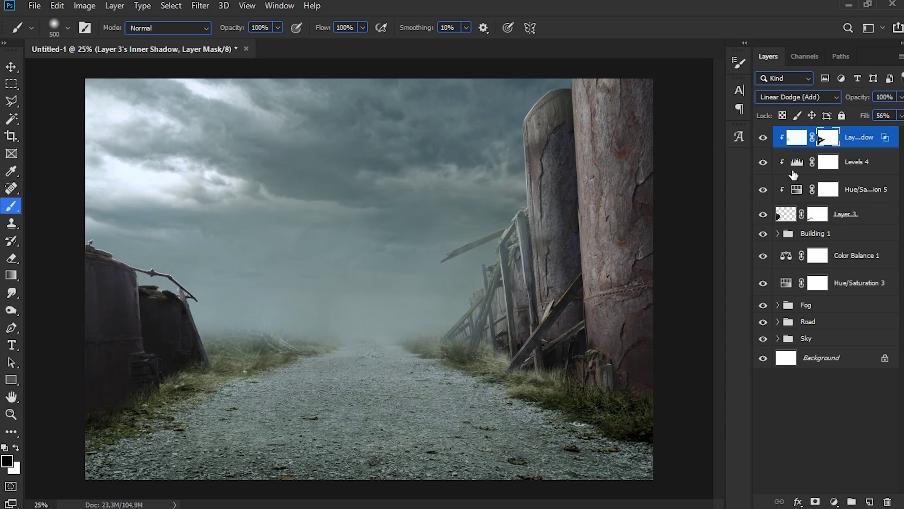
Step: Create a new empty layer between Layer 3 and the Building 1 group and switch to the Polygonal Lasso tool
{"action": "left_click", "coordinate": [856, 222]}
{"action": "left_click", "coordinate": [858, 234]}
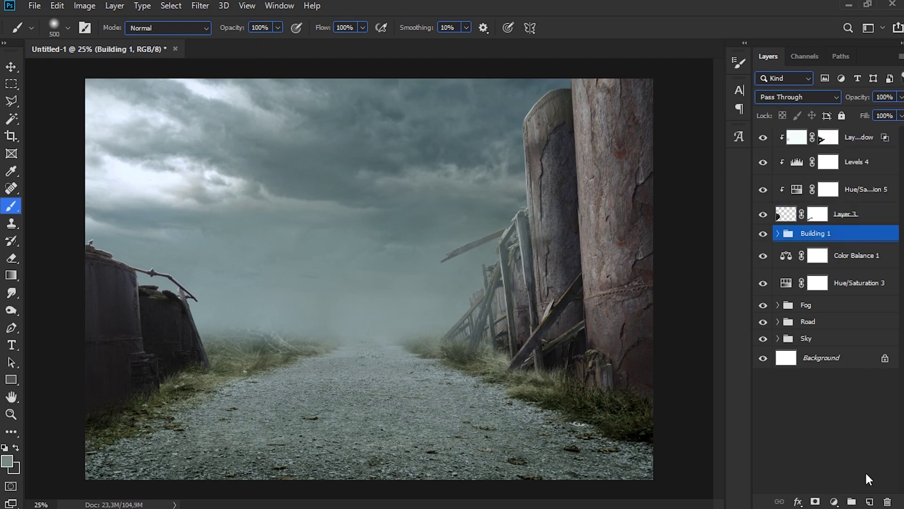
{"action": "left_click", "coordinate": [867, 502]}
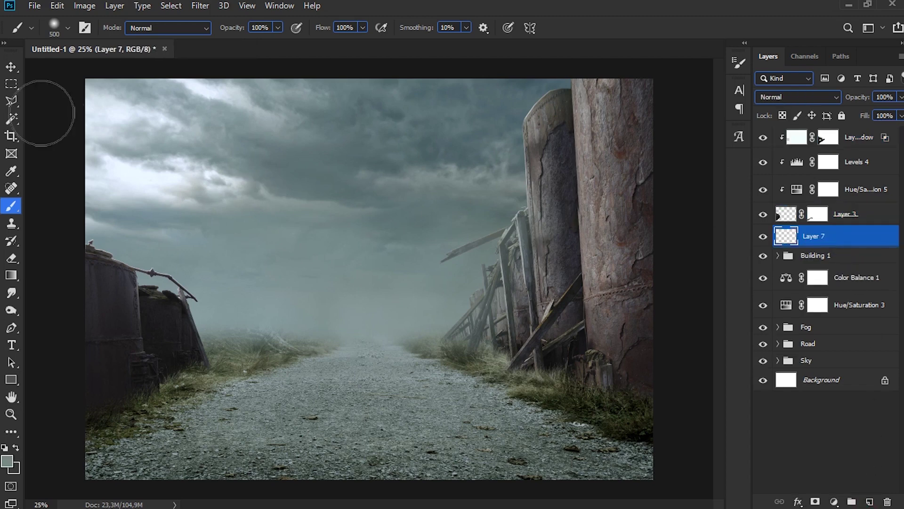
{"action": "left_click", "coordinate": [16, 104]}
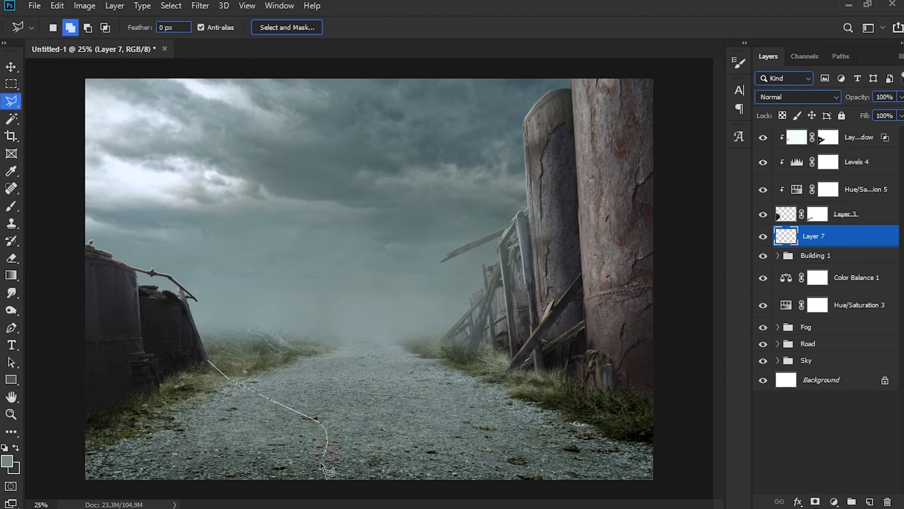
Step: Outline the boilers' cast shadow across the lower road edge on Layer 7, paint it solid black, and deselect
{"action": "mouse_move", "coordinate": [311, 480]}
{"action": "left_mouse_down"}
{"action": "mouse_move", "coordinate": [69, 490]}
{"action": "mouse_move", "coordinate": [69, 390]}
{"action": "mouse_move", "coordinate": [107, 355]}
{"action": "mouse_move", "coordinate": [178, 345]}
{"action": "mouse_move", "coordinate": [210, 364]}
{"action": "left_mouse_up"}
{"action": "left_click", "coordinate": [219, 372]}
{"action": "left_click", "coordinate": [11, 205]}
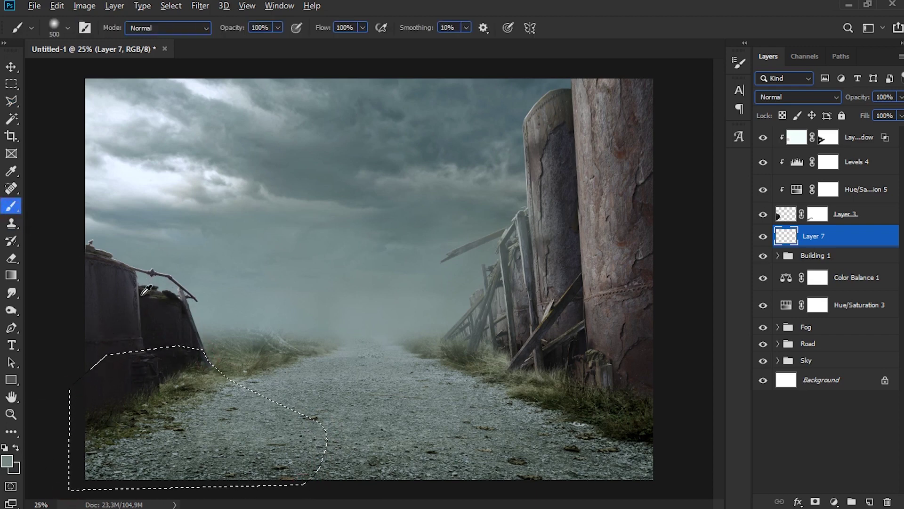
{"action": "left_click", "coordinate": [141, 296], "text": "alt"}
{"action": "mouse_move", "coordinate": [157, 373]}
{"action": "left_mouse_down"}
{"action": "mouse_move", "coordinate": [73, 442]}
{"action": "mouse_move", "coordinate": [237, 364]}
{"action": "mouse_move", "coordinate": [248, 408]}
{"action": "mouse_move", "coordinate": [152, 476]}
{"action": "mouse_move", "coordinate": [199, 451]}
{"action": "mouse_move", "coordinate": [253, 388]}
{"action": "mouse_move", "coordinate": [311, 407]}
{"action": "mouse_move", "coordinate": [332, 443]}
{"action": "mouse_move", "coordinate": [181, 472]}
{"action": "left_mouse_up"}
{"action": "key", "text": "ctrl+d"}
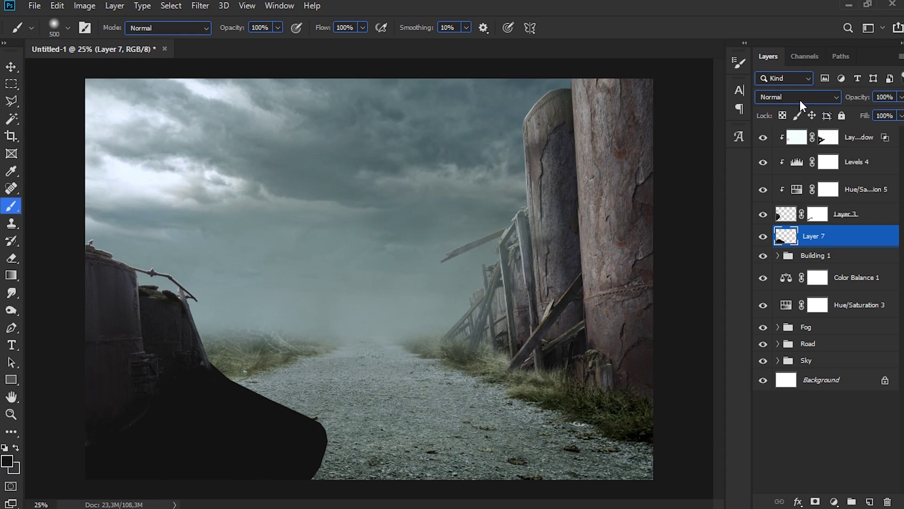
Step: Set Layer 7 to Soft Light at 65% opacity and soften its edge with a Gaussian Blur of about 4.5 pixels
{"action": "left_click", "coordinate": [799, 98]}
{"action": "left_click", "coordinate": [785, 269]}
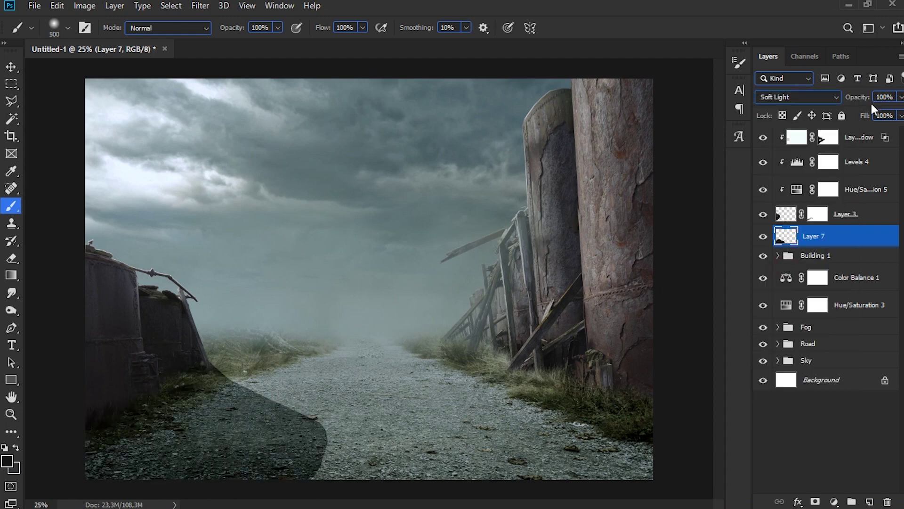
{"action": "left_click_drag", "start_coordinate": [867, 102], "coordinate": [843, 101]}
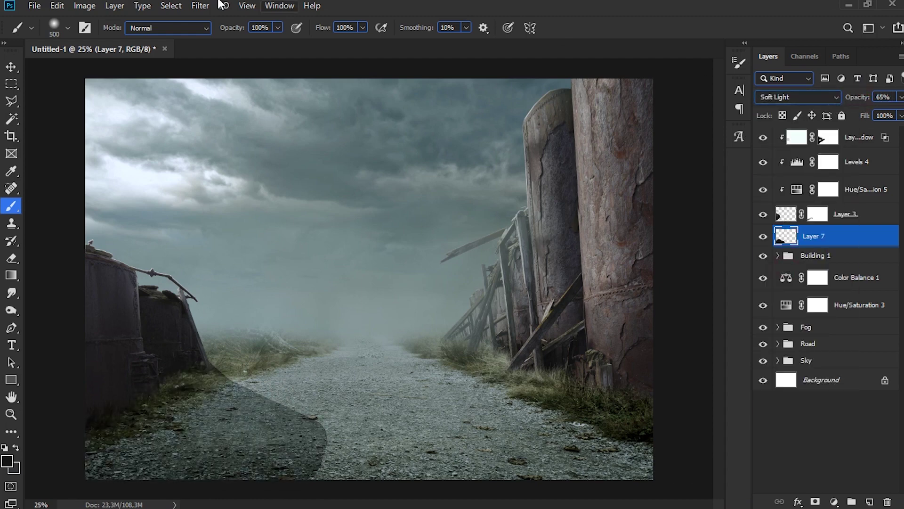
{"action": "left_click", "coordinate": [200, 7]}
{"action": "mouse_move", "coordinate": [221, 156]}
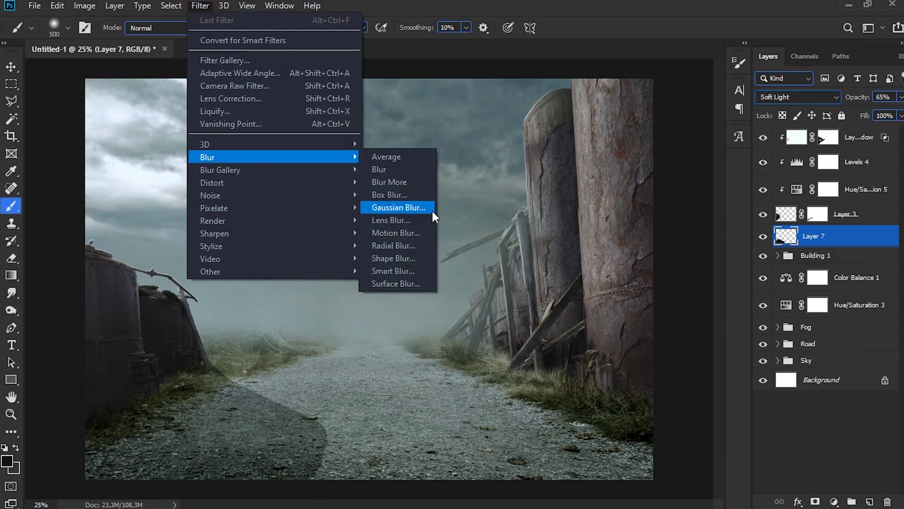
{"action": "left_click", "coordinate": [421, 210]}
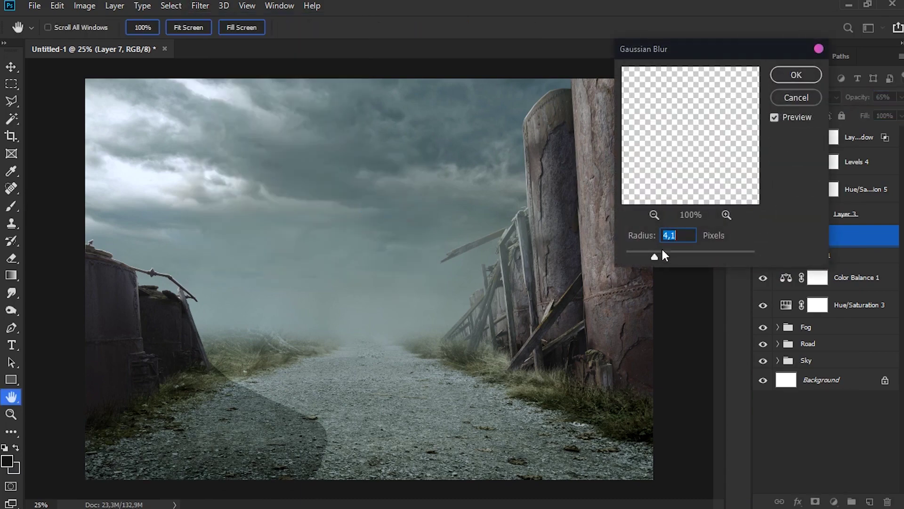
{"action": "left_click", "coordinate": [779, 75]}
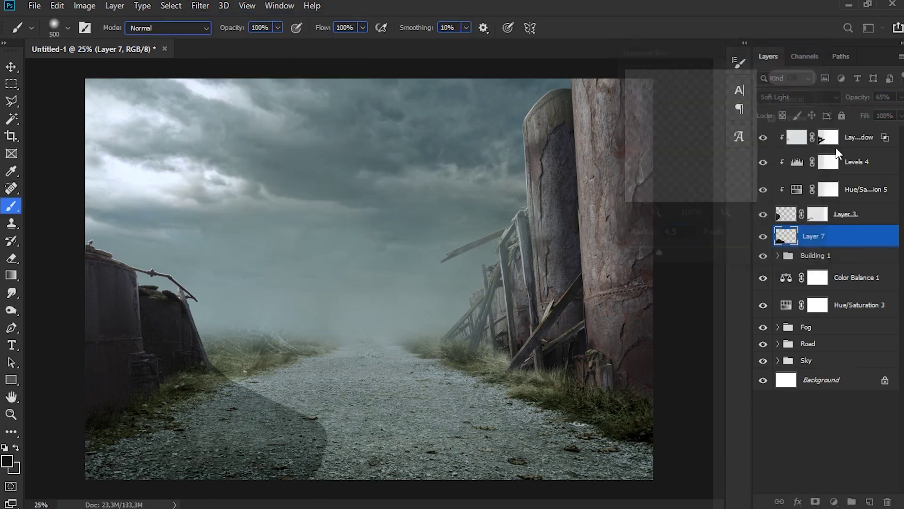
Step: Mask Layer 7 and fade the shadow's outer edge on the road with a soft black brush at 30% opacity
{"action": "left_click", "coordinate": [816, 502]}
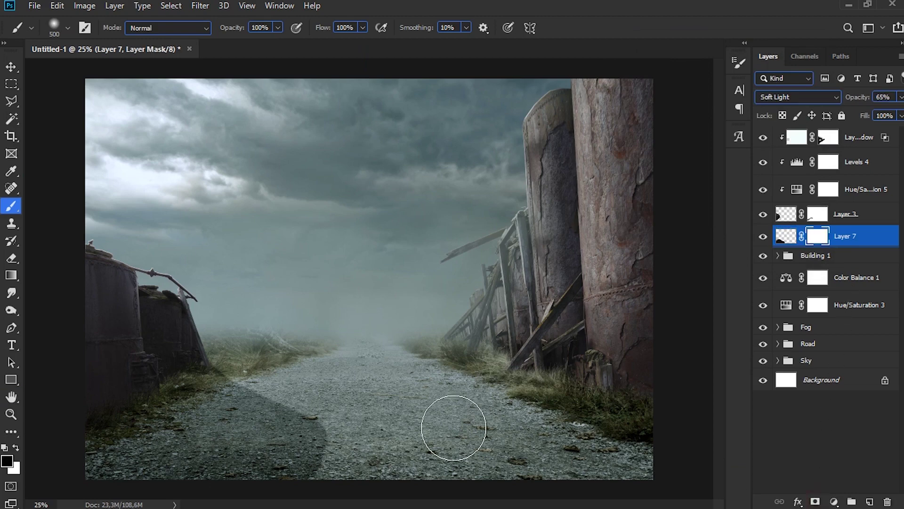
{"action": "type", "text": "30"}
{"action": "key", "text": "Return"}
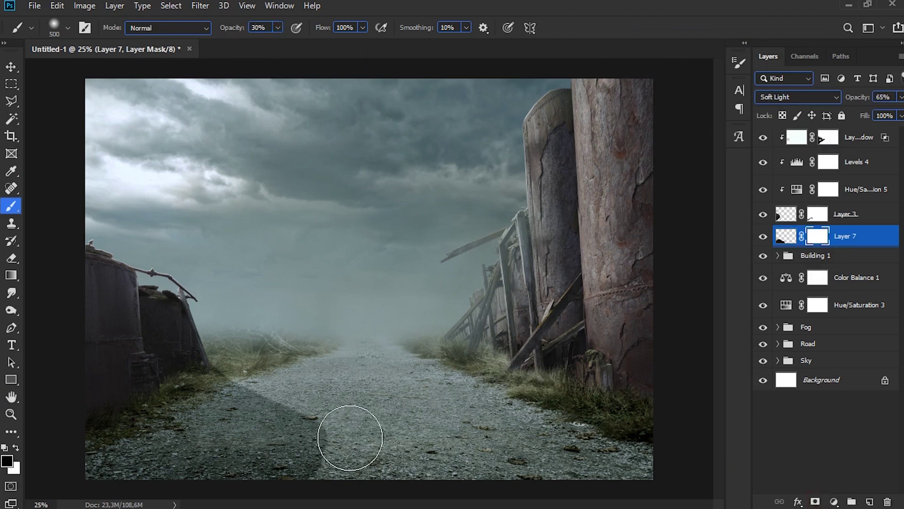
{"action": "mouse_move", "coordinate": [347, 434]}
{"action": "left_mouse_down"}
{"action": "mouse_move", "coordinate": [292, 397]}
{"action": "mouse_move", "coordinate": [327, 458]}
{"action": "mouse_move", "coordinate": [333, 419]}
{"action": "mouse_move", "coordinate": [292, 484]}
{"action": "mouse_move", "coordinate": [323, 397]}
{"action": "mouse_move", "coordinate": [401, 388]}
{"action": "left_mouse_up"}
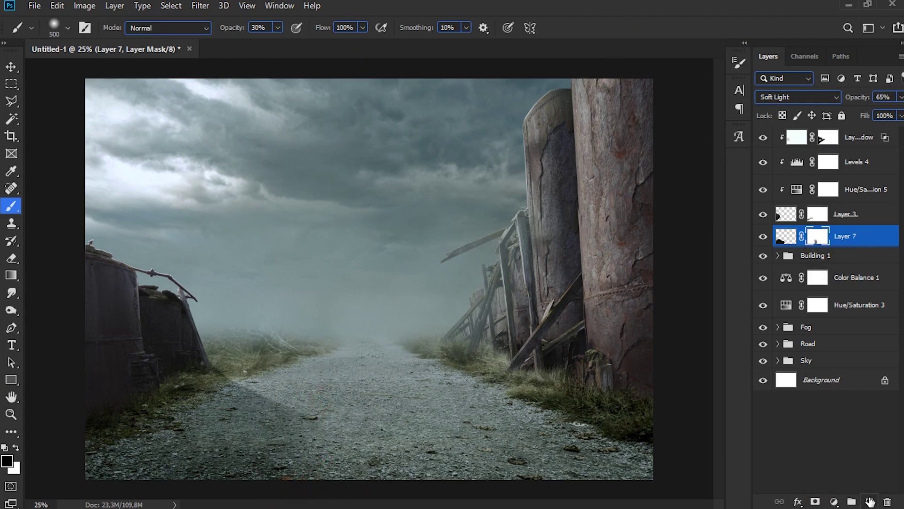
Step: Add a new layer above Layer 7 and paint black along the boilers' grassy base with a 300 px brush at 30% opacity
{"action": "left_click", "coordinate": [870, 501]}
{"action": "key", "text": "bracketleft"}
{"action": "key", "text": "bracketleft"}
{"action": "key", "text": "bracketleft"}
{"action": "key", "text": "bracketleft"}
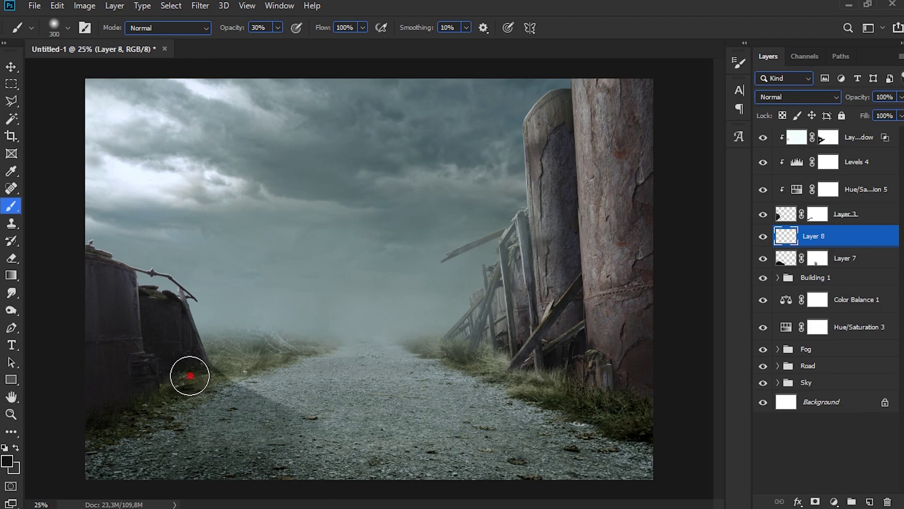
{"action": "mouse_move", "coordinate": [190, 376]}
{"action": "left_mouse_down"}
{"action": "mouse_move", "coordinate": [202, 375]}
{"action": "mouse_move", "coordinate": [202, 387]}
{"action": "mouse_move", "coordinate": [216, 382]}
{"action": "mouse_move", "coordinate": [135, 414]}
{"action": "mouse_move", "coordinate": [185, 371]}
{"action": "mouse_move", "coordinate": [117, 419]}
{"action": "mouse_move", "coordinate": [198, 386]}
{"action": "mouse_move", "coordinate": [182, 377]}
{"action": "mouse_move", "coordinate": [202, 372]}
{"action": "mouse_move", "coordinate": [191, 393]}
{"action": "left_mouse_up"}
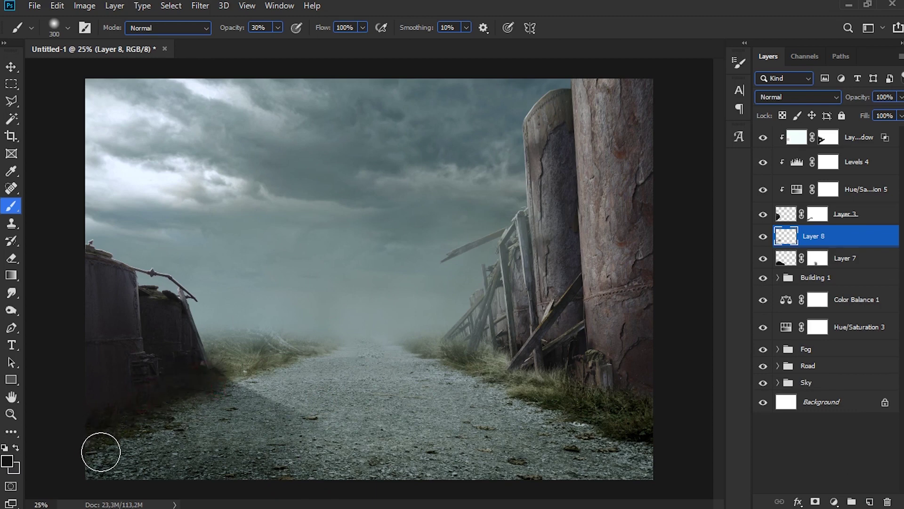
Step: Set Layer 8 to Soft Light at 78% opacity, then mask it and paint back the shading near the grass edge
{"action": "left_click", "coordinate": [801, 97]}
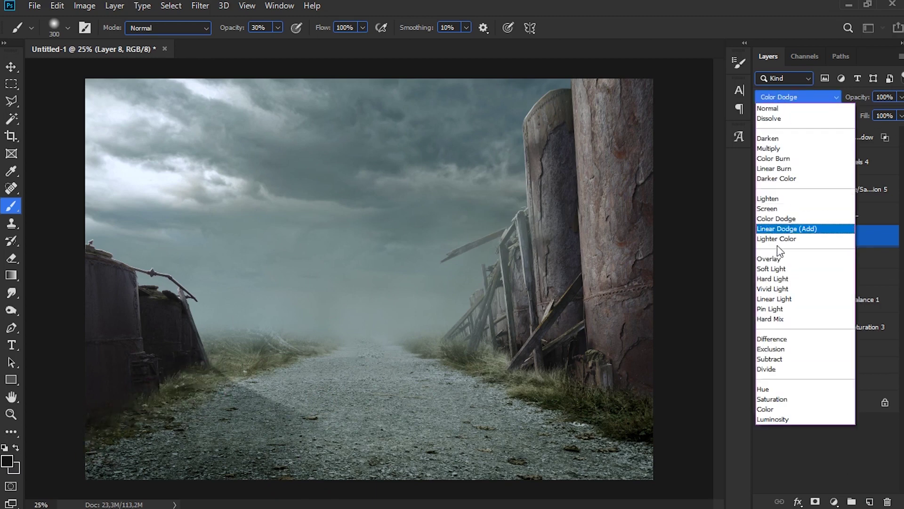
{"action": "left_click", "coordinate": [781, 264]}
{"action": "left_click_drag", "start_coordinate": [864, 105], "coordinate": [852, 102]}
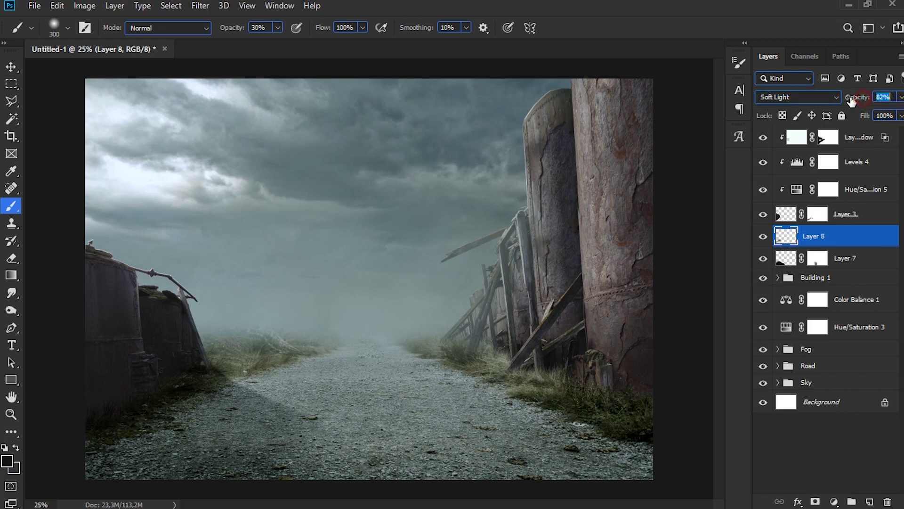
{"action": "left_click", "coordinate": [818, 502]}
{"action": "left_click_drag", "start_coordinate": [223, 362], "coordinate": [227, 360]}
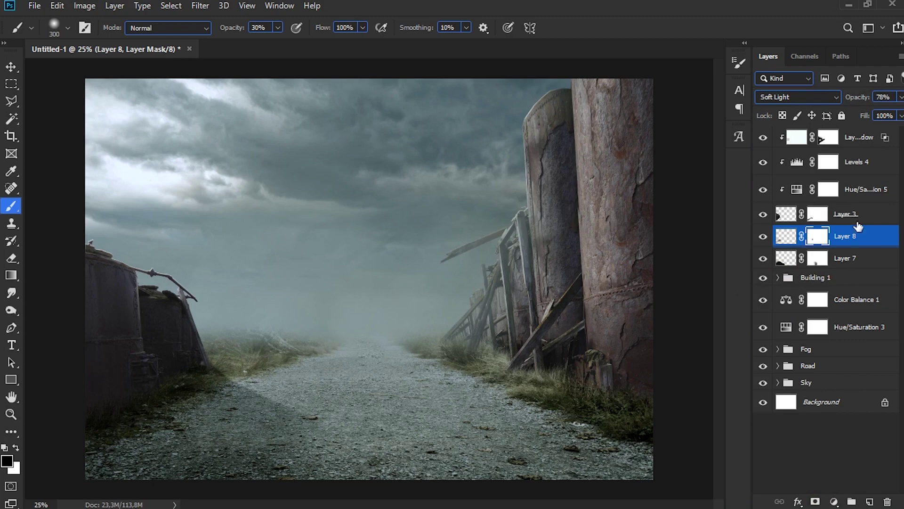
Step: Create a new layer clipped above the Inner Shadow layer, fill it with neutral gray and set its blend mode to Overlay
{"action": "left_click", "coordinate": [860, 141]}
{"action": "left_click", "coordinate": [869, 501]}
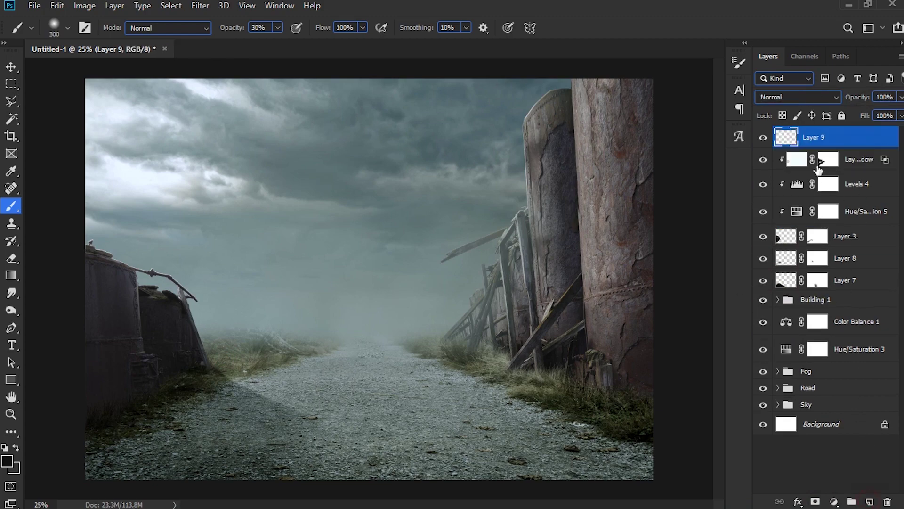
{"action": "right_click", "coordinate": [807, 138]}
{"action": "left_click", "coordinate": [681, 254]}
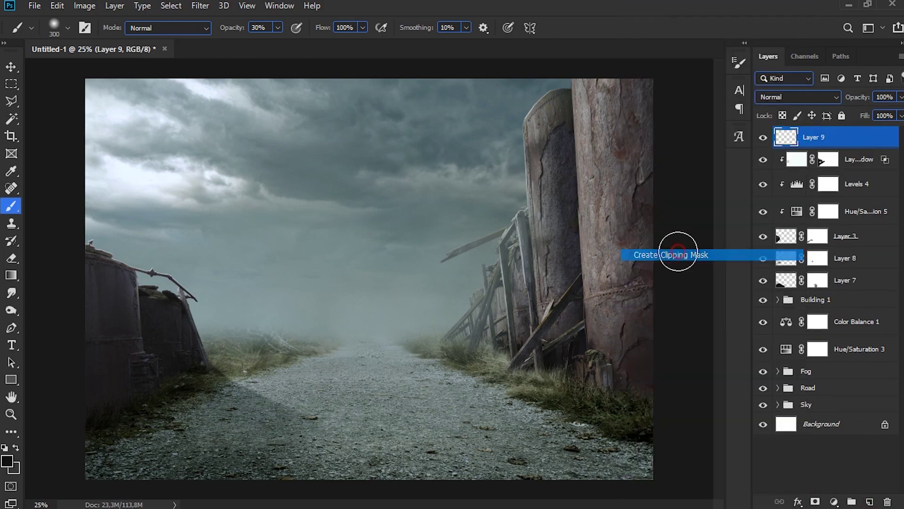
{"action": "key", "text": "shift+F5"}
{"action": "left_click", "coordinate": [627, 106]}
{"action": "key", "text": "b"}
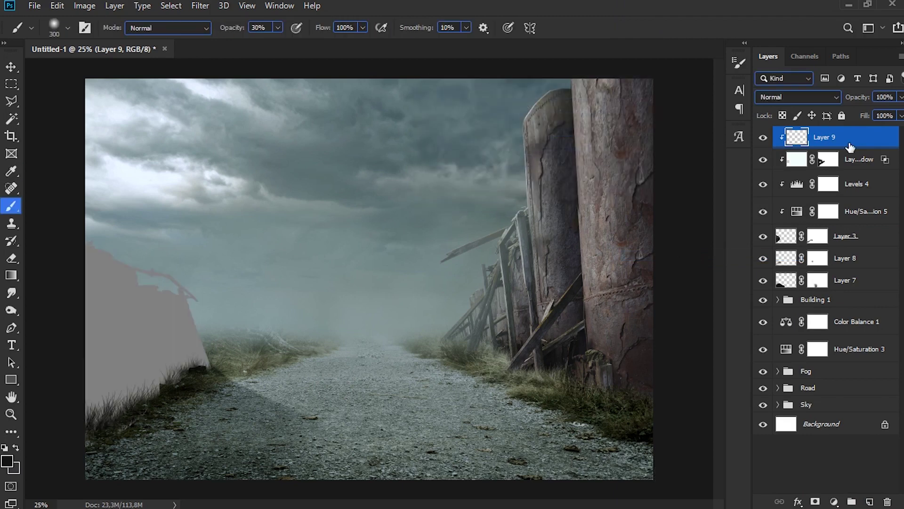
{"action": "left_click", "coordinate": [801, 98]}
{"action": "left_click", "coordinate": [794, 258]}
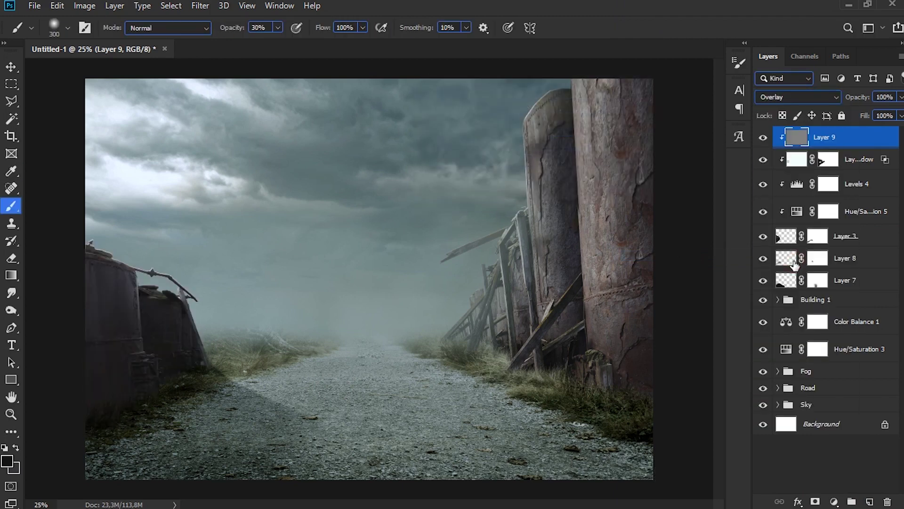
Step: Burn the boilers' lower and inner surfaces on Layer 9 at 25% Midtones exposure with a 250 to 500 px brush, comparing before and after
{"action": "key", "text": "o"}
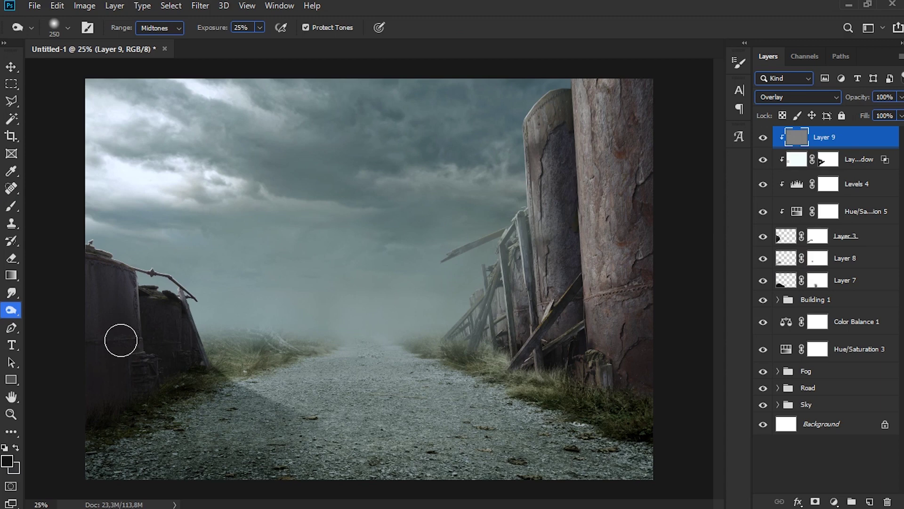
{"action": "left_click_drag", "start_coordinate": [117, 380], "coordinate": [77, 423]}
{"action": "key", "text": "bracketright"}
{"action": "key", "text": "bracketright"}
{"action": "key", "text": "bracketright"}
{"action": "left_click_drag", "start_coordinate": [96, 364], "coordinate": [100, 372]}
{"action": "mouse_move", "coordinate": [96, 336]}
{"action": "left_mouse_down"}
{"action": "mouse_move", "coordinate": [88, 304]}
{"action": "mouse_move", "coordinate": [97, 299]}
{"action": "mouse_move", "coordinate": [146, 393]}
{"action": "mouse_move", "coordinate": [178, 368]}
{"action": "mouse_move", "coordinate": [123, 400]}
{"action": "left_mouse_up"}
{"action": "left_click", "coordinate": [763, 137]}
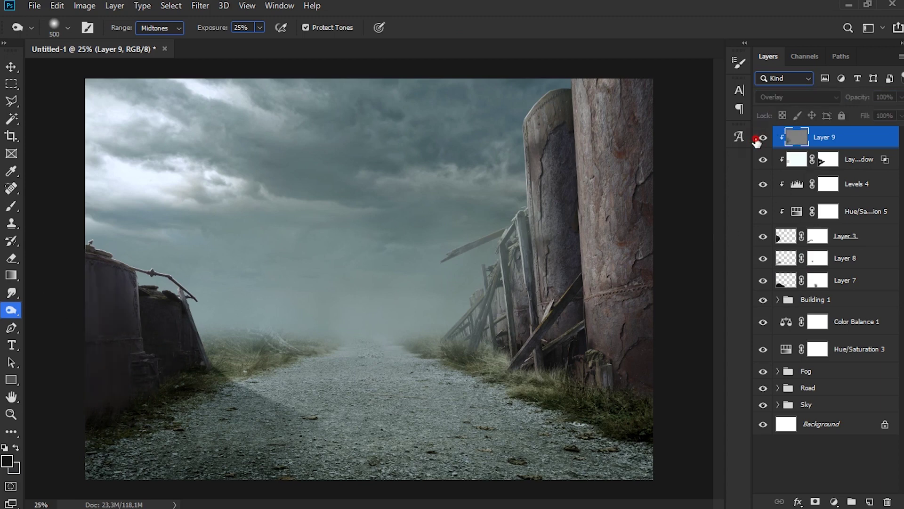
{"action": "left_click", "coordinate": [762, 137]}
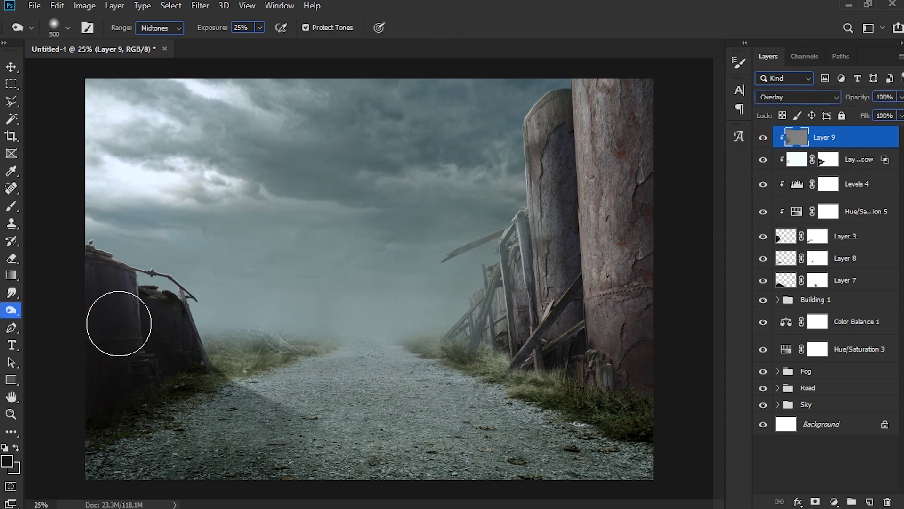
{"action": "left_click", "coordinate": [763, 137]}
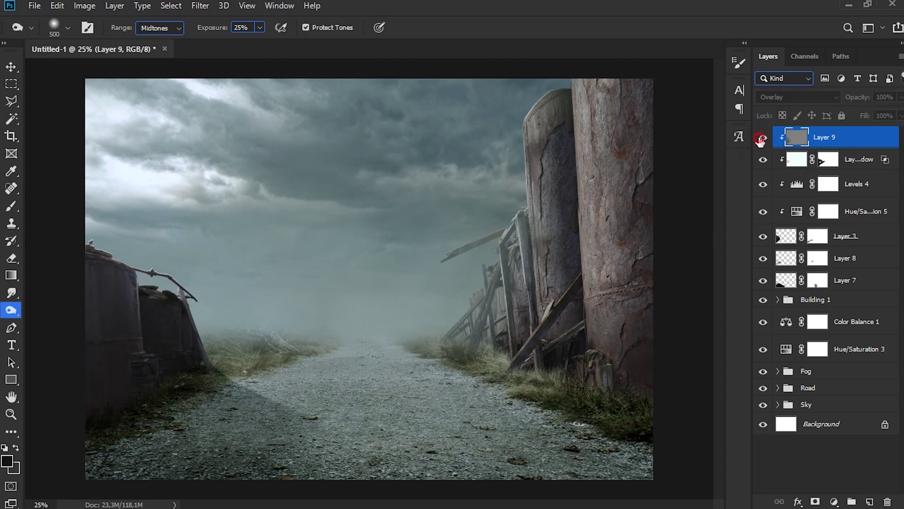
{"action": "left_click", "coordinate": [763, 137]}
Step: Group the layers from Layer 9 down to Layer 7 and name the group Building 2
{"action": "left_click", "coordinate": [851, 282], "text": "shift"}
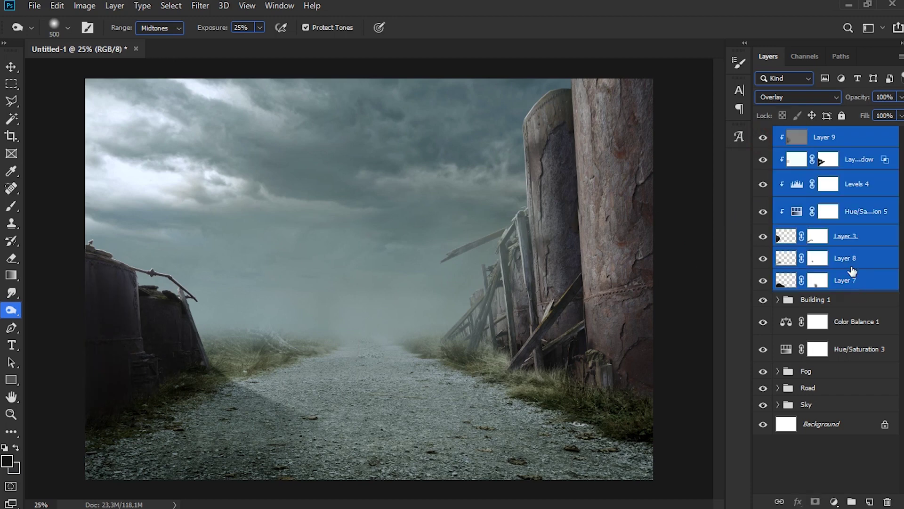
{"action": "key", "text": "ctrl+g"}
{"action": "double_click", "coordinate": [813, 135]}
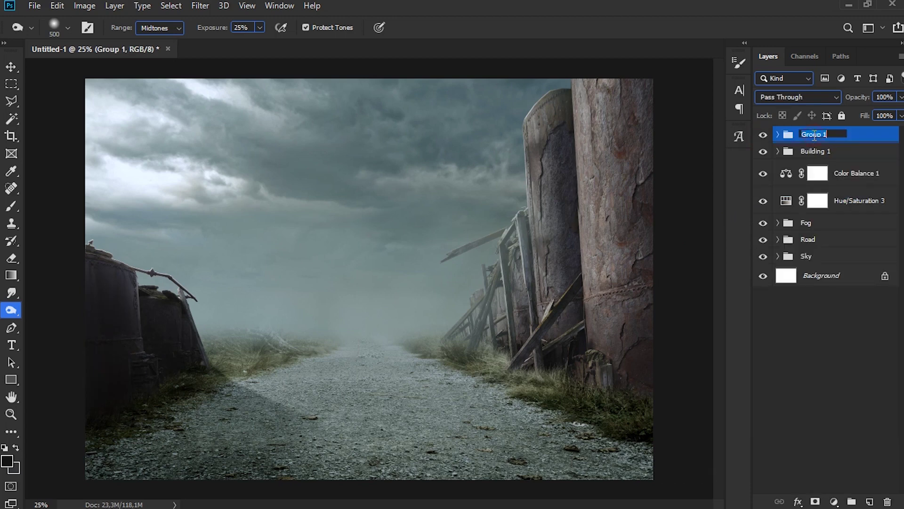
{"action": "type", "text": "Building 2"}
{"action": "key", "text": "Return"}
Step: Place the free_rubble_png stock image from the file browser, then scale it down and tilt it slightly in the lower-right foreground
{"action": "key", "text": "alt+Tab"}
{"action": "left_click", "coordinate": [534, 161]}
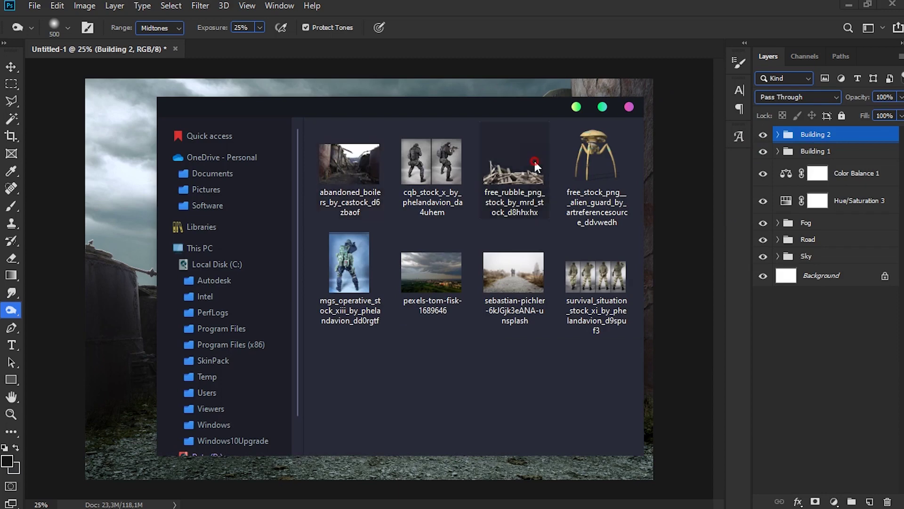
{"action": "left_click_drag", "start_coordinate": [525, 174], "coordinate": [391, 266]}
{"action": "left_click_drag", "start_coordinate": [653, 121], "coordinate": [340, 282]}
{"action": "left_click_drag", "start_coordinate": [239, 449], "coordinate": [565, 460]}
{"action": "left_click_drag", "start_coordinate": [402, 306], "coordinate": [396, 315]}
{"action": "left_click_drag", "start_coordinate": [485, 397], "coordinate": [478, 399]}
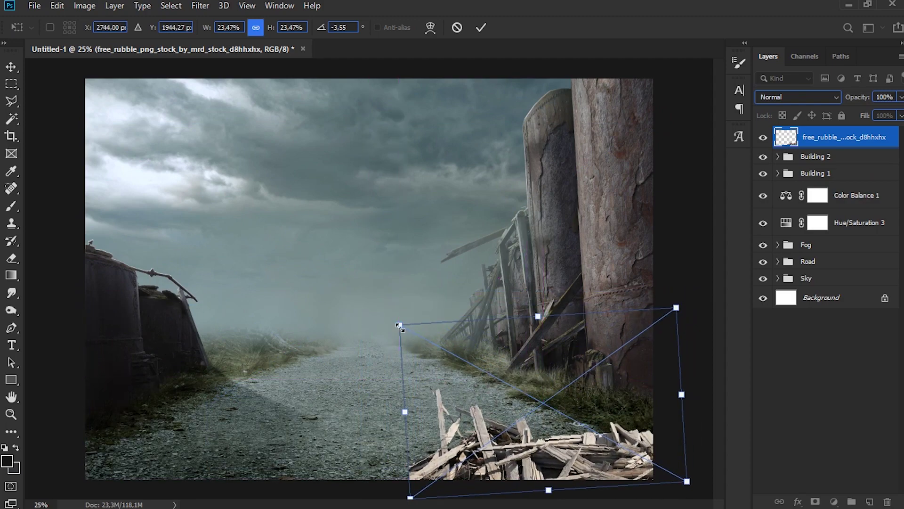
{"action": "left_click_drag", "start_coordinate": [400, 325], "coordinate": [408, 329]}
{"action": "key", "text": "o"}
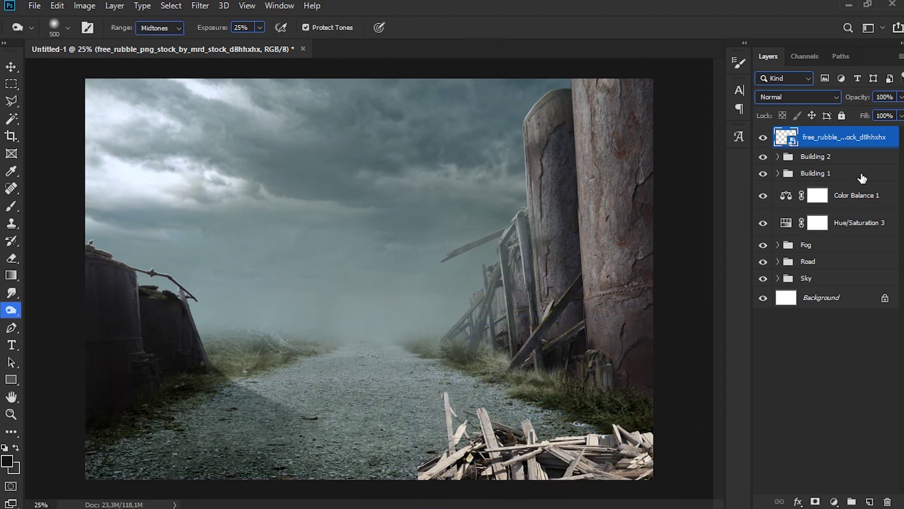
Step: Rasterize the rubble layer, delete a polygonal selection at its lower-left corner, and deselect
{"action": "right_click", "coordinate": [843, 137]}
{"action": "left_click", "coordinate": [706, 244]}
{"action": "left_click", "coordinate": [15, 100]}
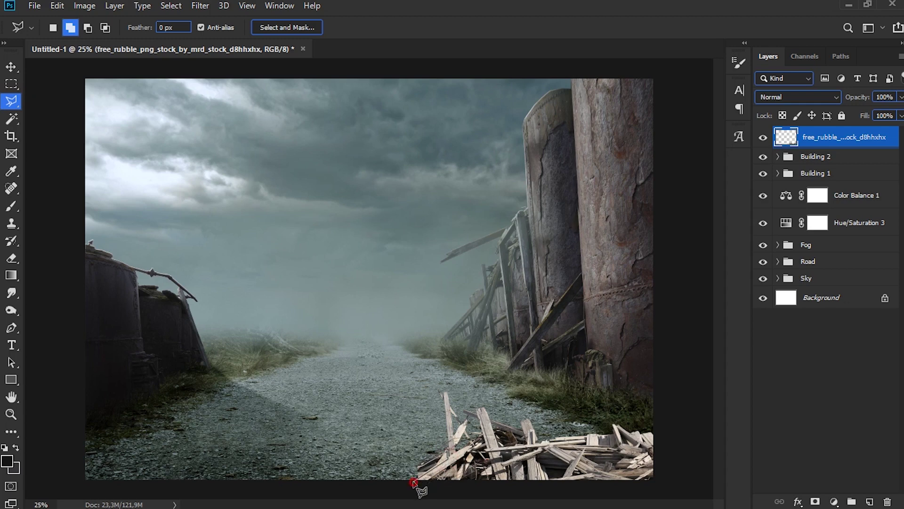
{"action": "key", "text": "Delete"}
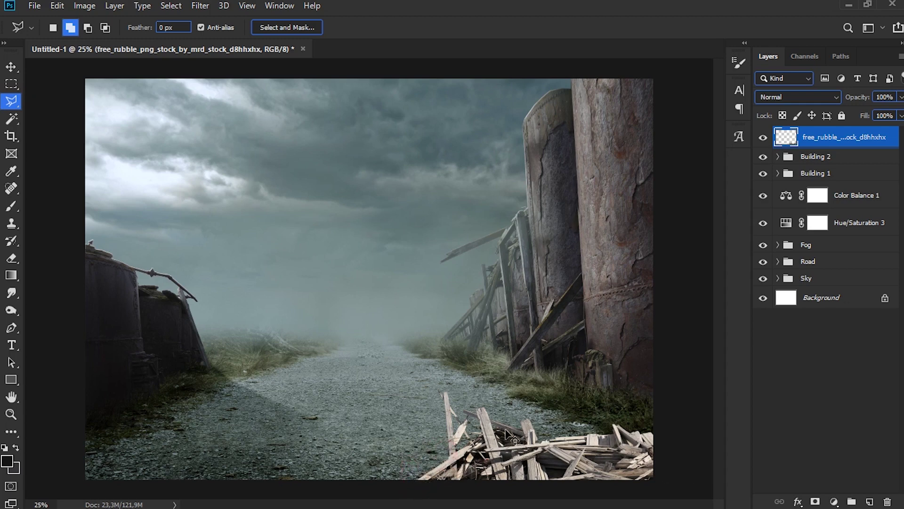
{"action": "key", "text": "ctrl+d"}
Step: Clip a Levels adjustment to the rubble layer with midtones 0.85 and output levels 4 to 53
{"action": "left_click", "coordinate": [833, 502]}
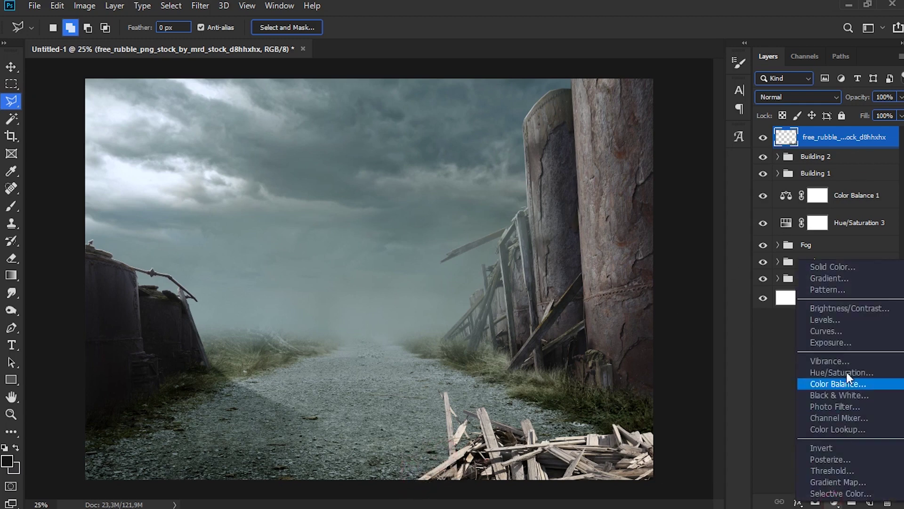
{"action": "left_click", "coordinate": [845, 321]}
{"action": "left_click", "coordinate": [788, 479]}
{"action": "left_click_drag", "start_coordinate": [869, 432], "coordinate": [754, 432]}
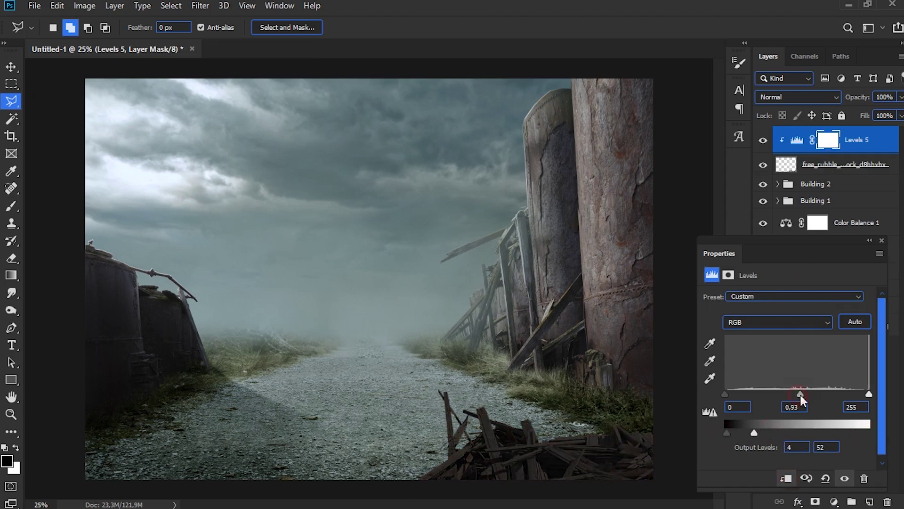
{"action": "left_click", "coordinate": [882, 240]}
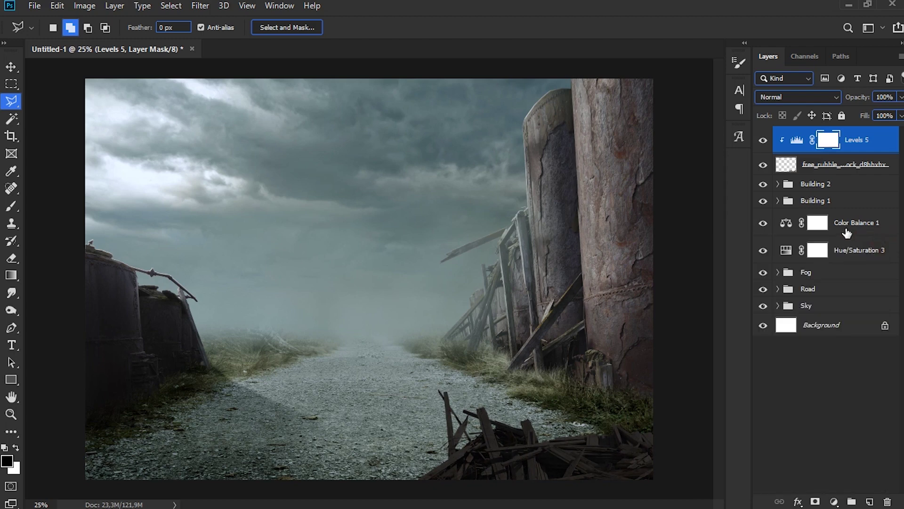
Step: Clip a Hue/Saturation adjustment to the rubble layer with hue +5 and saturation +7
{"action": "left_click", "coordinate": [836, 502]}
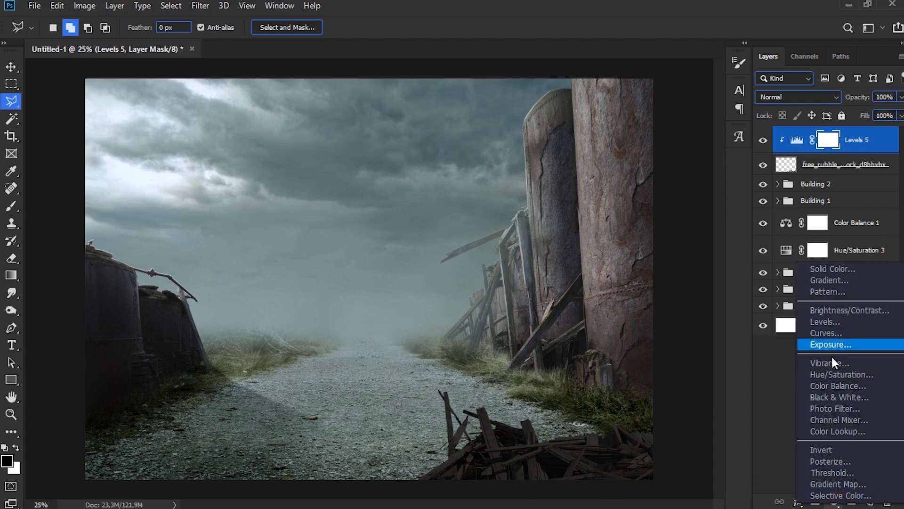
{"action": "left_click", "coordinate": [835, 373]}
{"action": "left_click", "coordinate": [786, 479]}
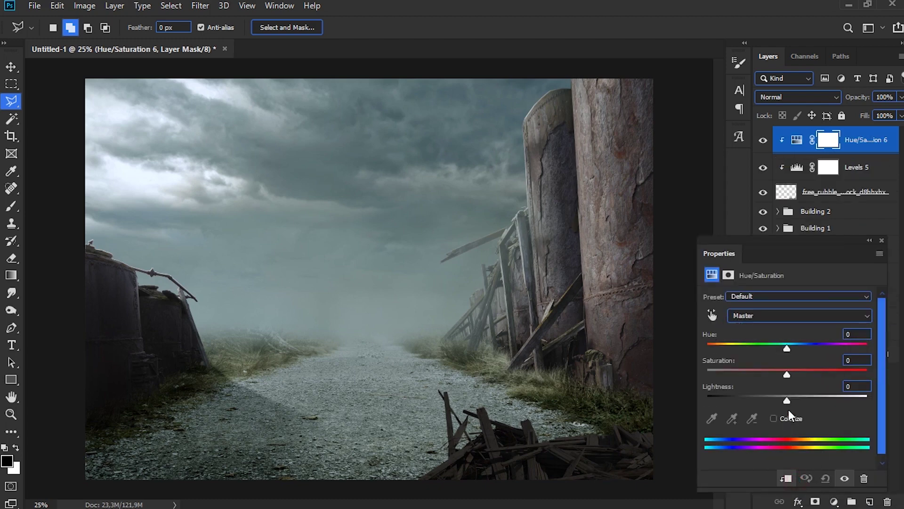
{"action": "left_click_drag", "start_coordinate": [788, 346], "coordinate": [793, 346]}
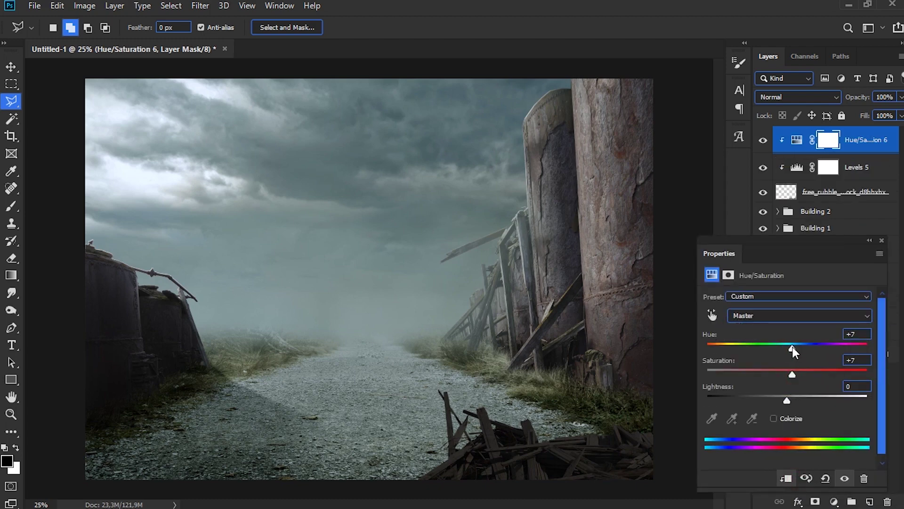
{"action": "left_click", "coordinate": [879, 238]}
{"action": "left_click", "coordinate": [763, 140]}
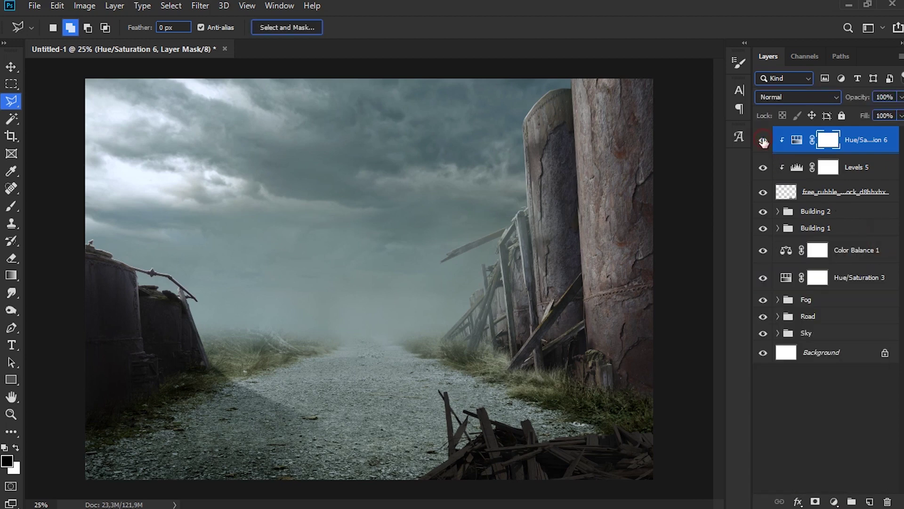
Step: Group the rubble layer with its two clipped adjustments and name the group Rubble
{"action": "left_click", "coordinate": [842, 193], "text": "shift"}
{"action": "key", "text": "ctrl+g"}
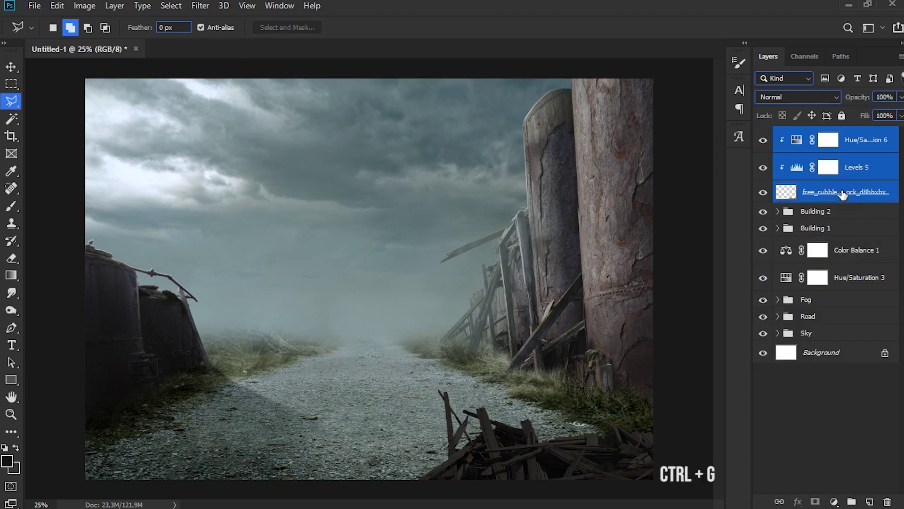
{"action": "double_click", "coordinate": [814, 136]}
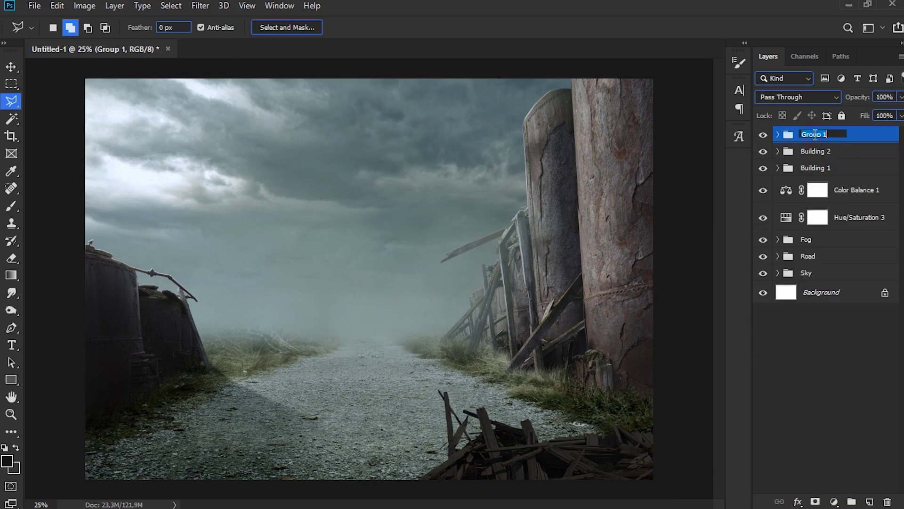
{"action": "type", "text": "Rubble"}
{"action": "key", "text": "Return"}
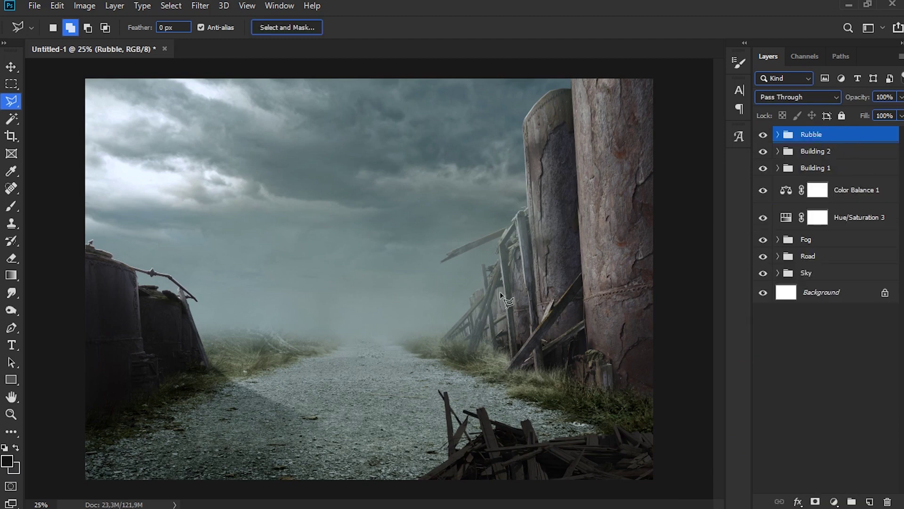
Step: Place the alien guard stock image from the file browser at 14.80% scale, centred above the road, and rasterize its layer
{"action": "key", "text": "alt+Tab"}
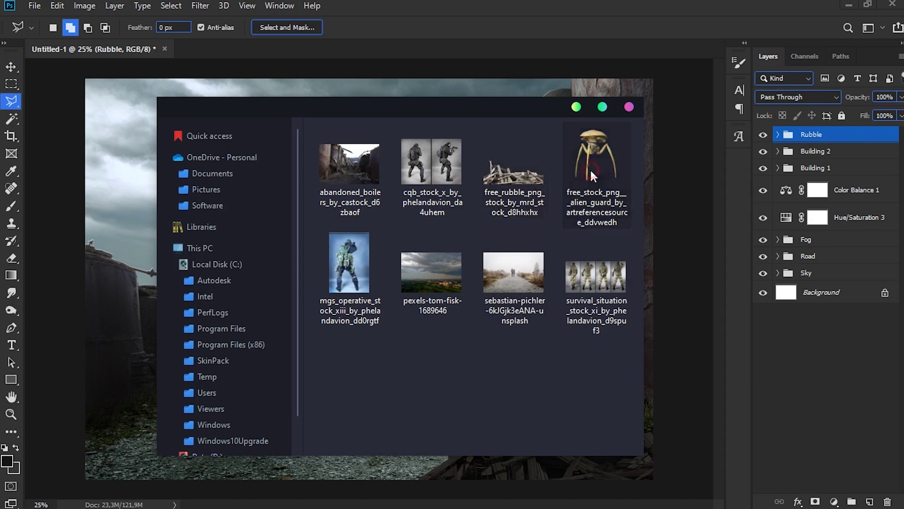
{"action": "left_click_drag", "start_coordinate": [600, 178], "coordinate": [115, 216]}
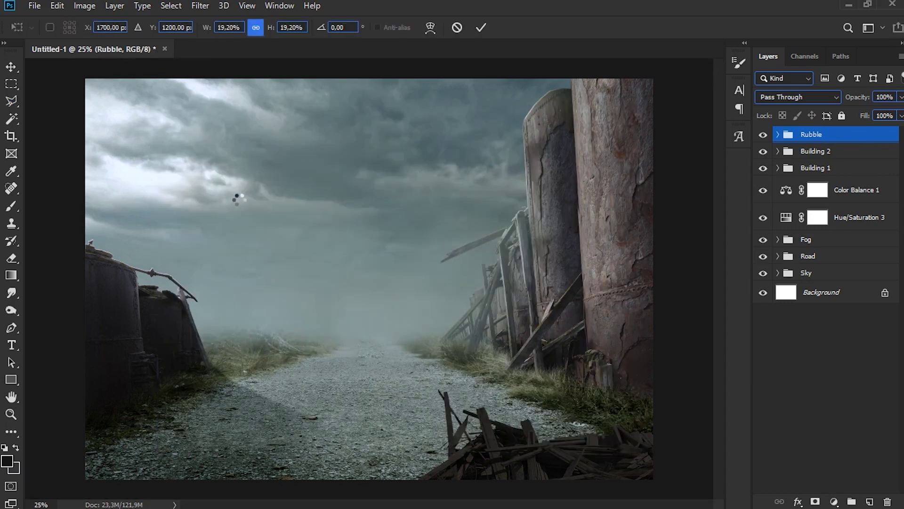
{"action": "left_click_drag", "start_coordinate": [529, 79], "coordinate": [415, 221]}
{"action": "left_click_drag", "start_coordinate": [347, 346], "coordinate": [403, 234]}
{"action": "left_click_drag", "start_coordinate": [471, 110], "coordinate": [508, 61]}
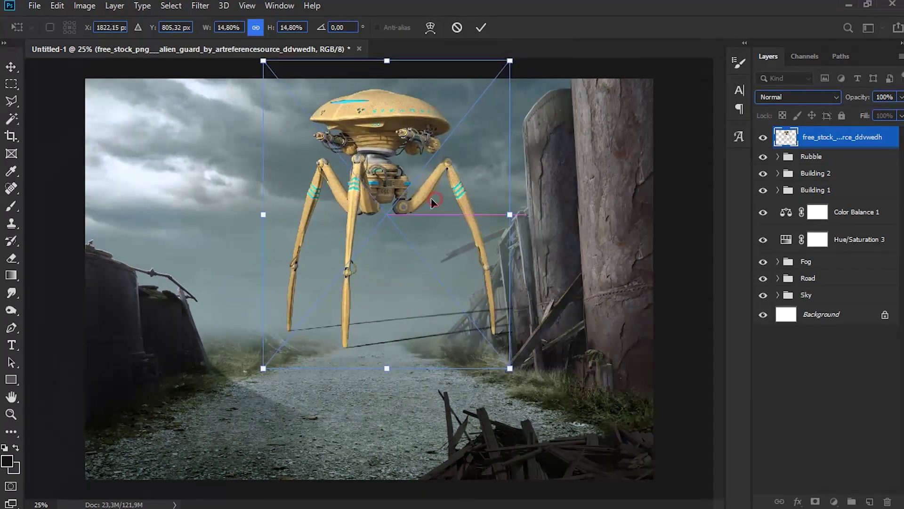
{"action": "left_click_drag", "start_coordinate": [430, 199], "coordinate": [417, 204]}
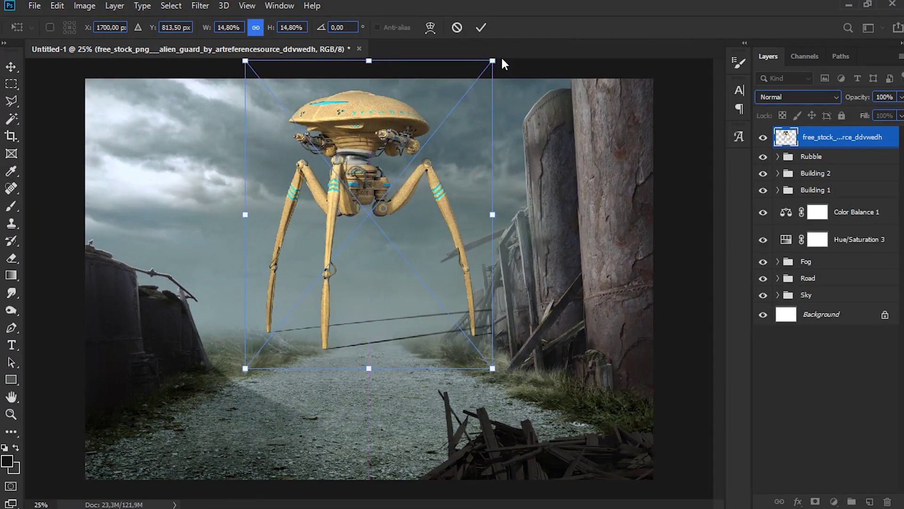
{"action": "left_click", "coordinate": [481, 27]}
{"action": "key", "text": "l"}
{"action": "right_click", "coordinate": [821, 138]}
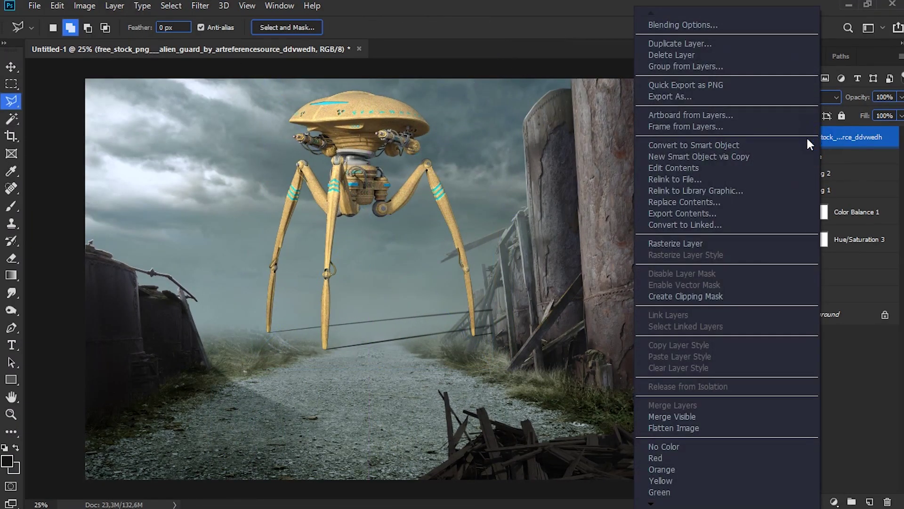
{"action": "left_click", "coordinate": [675, 245]}
Step: Set up a 300 px hard round brush from General Brushes at 100% opacity with black as the foreground colour
{"action": "left_click", "coordinate": [12, 206]}
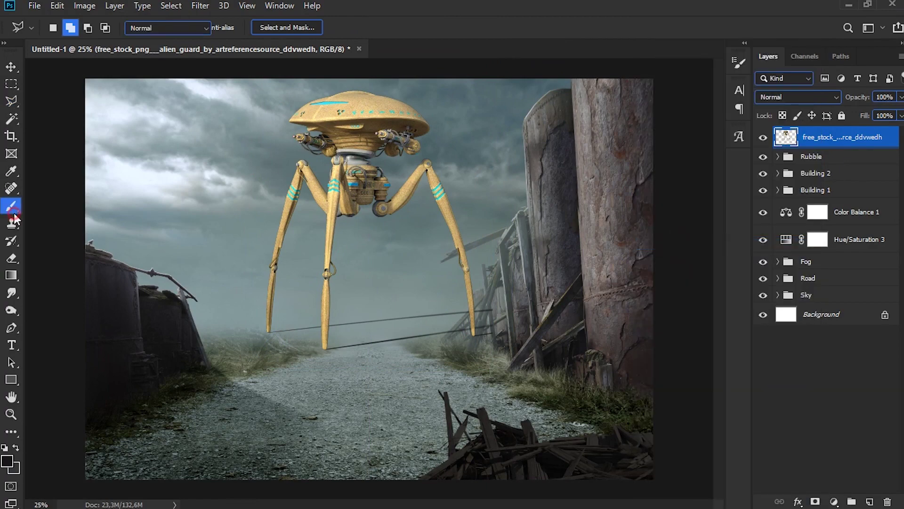
{"action": "right_click", "coordinate": [207, 194]}
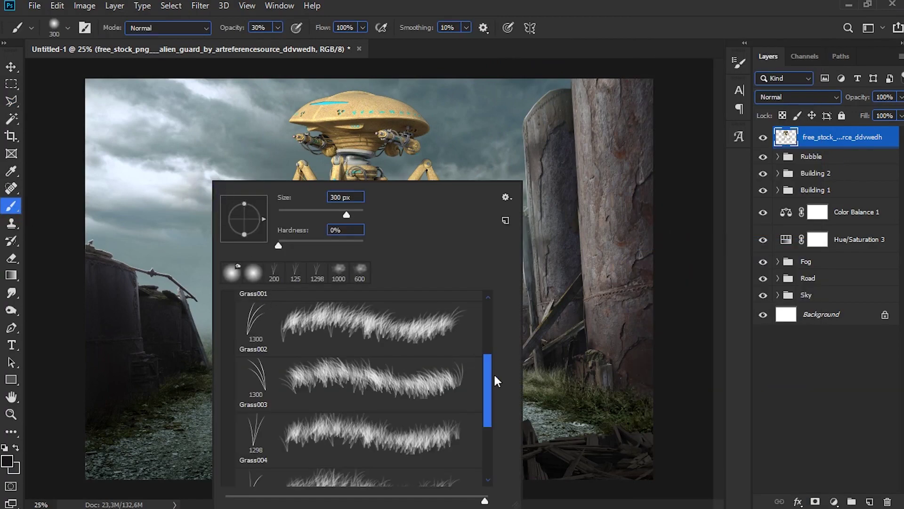
{"action": "left_click_drag", "start_coordinate": [494, 379], "coordinate": [498, 303]}
{"action": "left_click", "coordinate": [228, 377]}
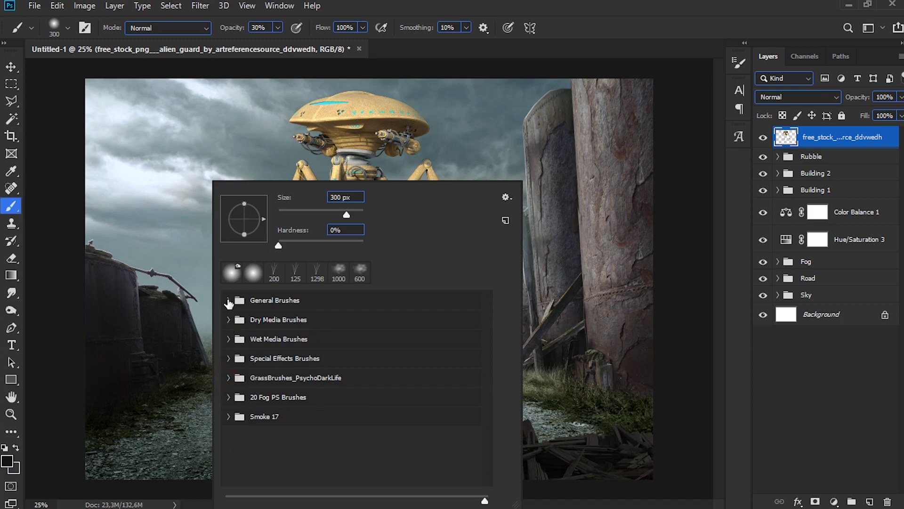
{"action": "left_click", "coordinate": [228, 301]}
{"action": "left_click", "coordinate": [376, 387]}
{"action": "left_click", "coordinate": [611, 29]}
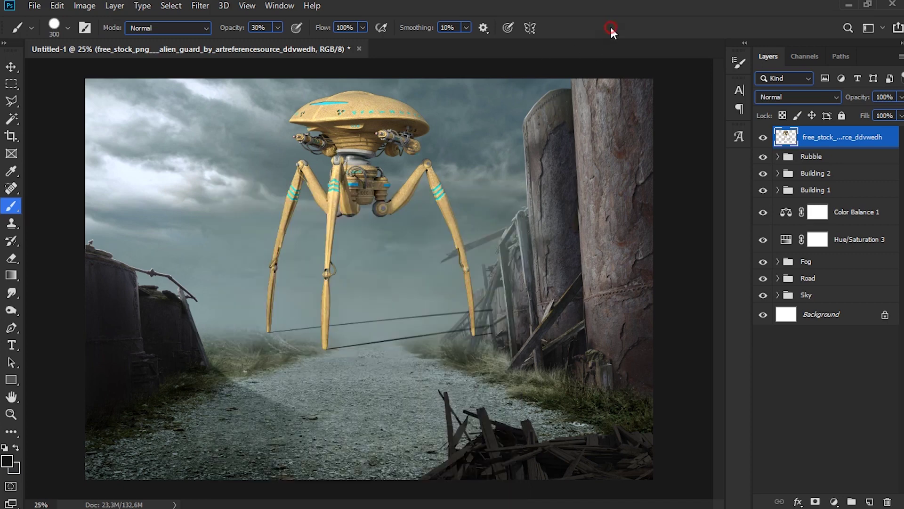
{"action": "left_click", "coordinate": [8, 461]}
{"action": "left_click", "coordinate": [657, 161]}
Step: Add a layer mask to the alien guard, paint out the dark lines between its feet, and reduce the brush to 175 px
{"action": "left_click", "coordinate": [811, 502]}
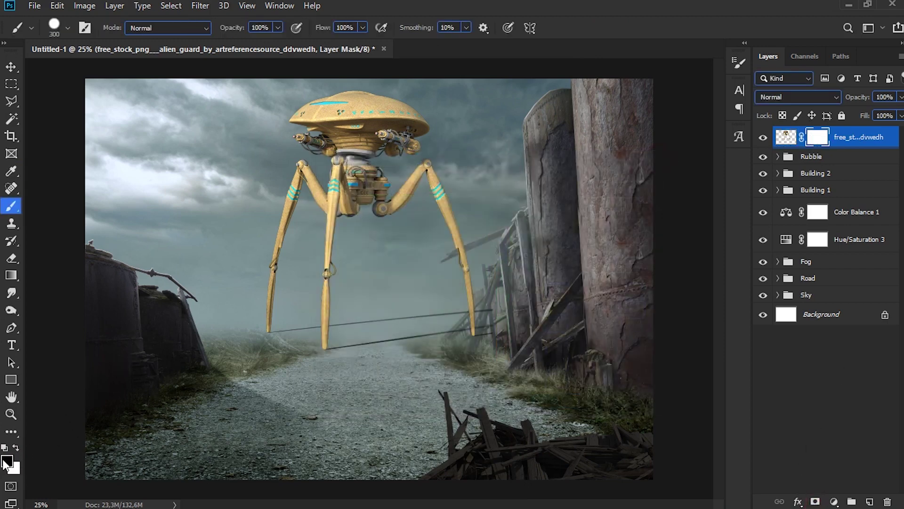
{"action": "left_click", "coordinate": [352, 349]}
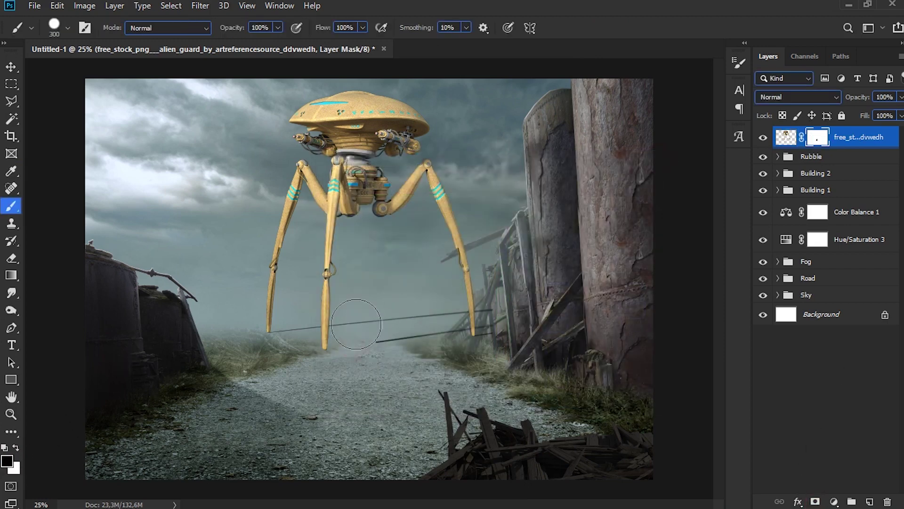
{"action": "left_click", "coordinate": [353, 328]}
{"action": "left_click", "coordinate": [447, 326]}
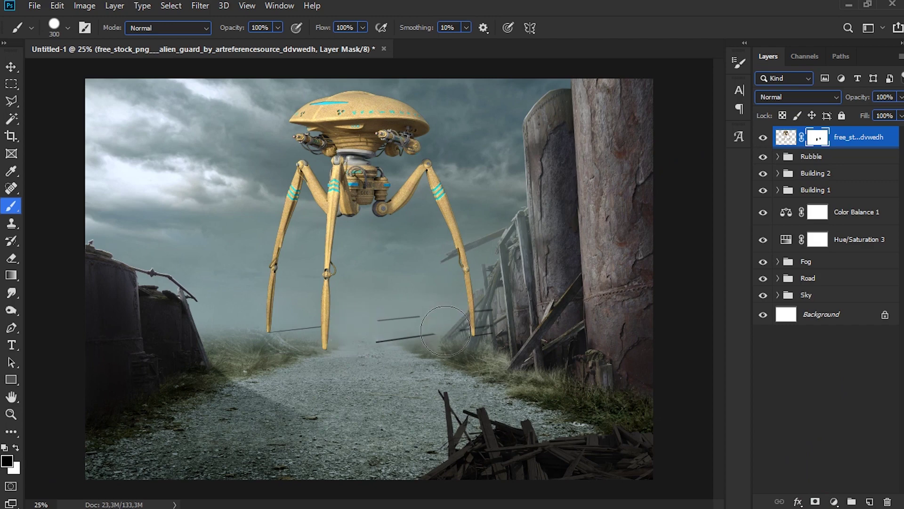
{"action": "mouse_move", "coordinate": [442, 328]}
{"action": "left_mouse_down"}
{"action": "mouse_move", "coordinate": [387, 352]}
{"action": "mouse_move", "coordinate": [385, 320]}
{"action": "left_mouse_up"}
{"action": "left_click_drag", "start_coordinate": [496, 316], "coordinate": [500, 334]}
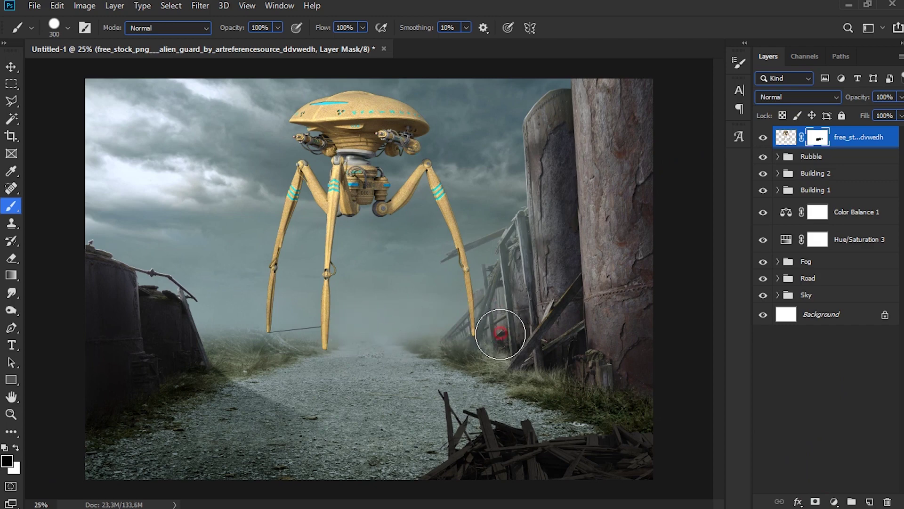
{"action": "left_click", "coordinate": [294, 329]}
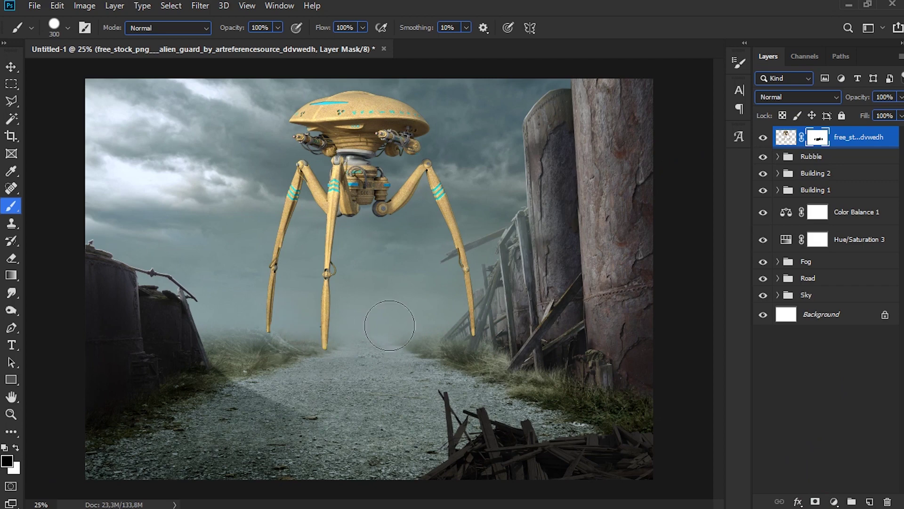
{"action": "key", "text": "bracketleft"}
{"action": "key", "text": "bracketleft"}
{"action": "key", "text": "bracketleft"}
{"action": "key", "text": "ctrl+z"}
Step: Move the alien guard layer between the Fog and Road groups and compare the scene with and without it
{"action": "left_click_drag", "start_coordinate": [836, 136], "coordinate": [869, 270]}
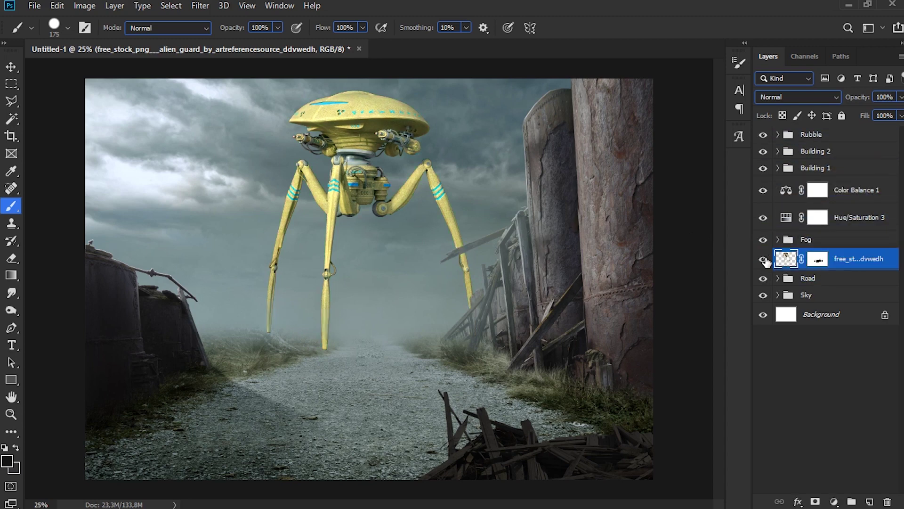
{"action": "left_click", "coordinate": [763, 259]}
{"action": "left_click", "coordinate": [763, 259]}
Step: Clip a Hue/Saturation adjustment to the alien guard layer with hue -20 and saturation -55
{"action": "left_click", "coordinate": [834, 501]}
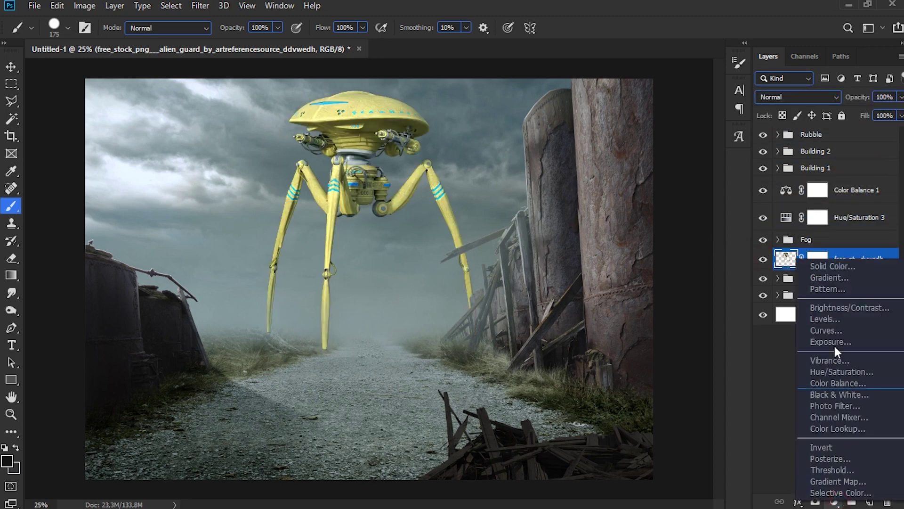
{"action": "left_click", "coordinate": [835, 370]}
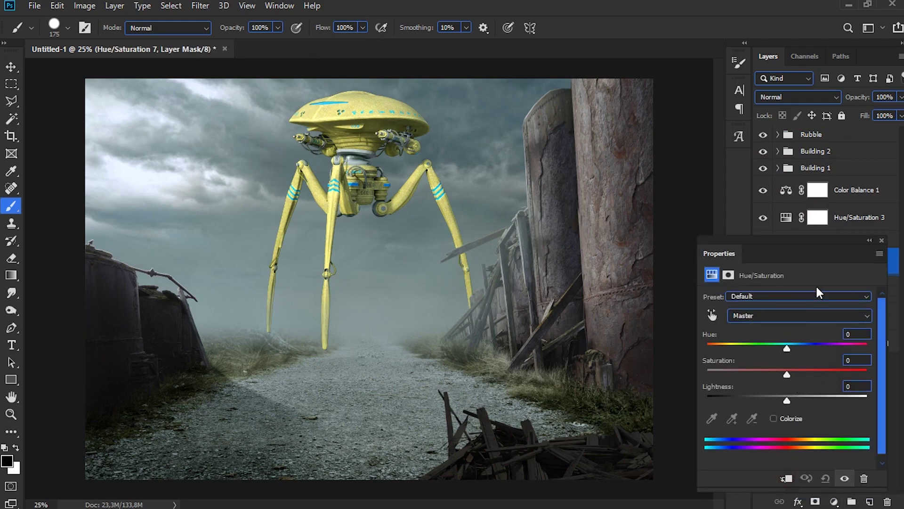
{"action": "mouse_move", "coordinate": [826, 252]}
{"action": "left_mouse_down"}
{"action": "mouse_move", "coordinate": [741, 256]}
{"action": "mouse_move", "coordinate": [664, 278]}
{"action": "mouse_move", "coordinate": [678, 250]}
{"action": "mouse_move", "coordinate": [810, 259]}
{"action": "left_mouse_up"}
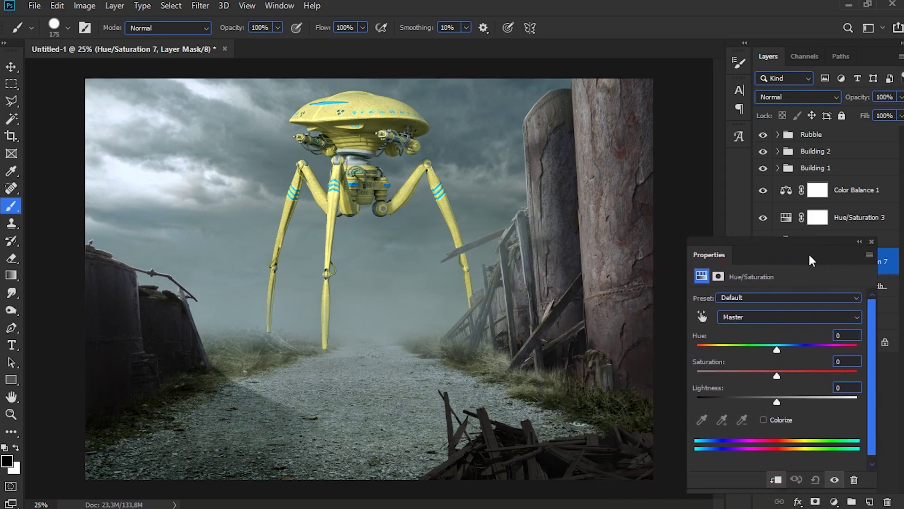
{"action": "left_click_drag", "start_coordinate": [778, 368], "coordinate": [738, 376]}
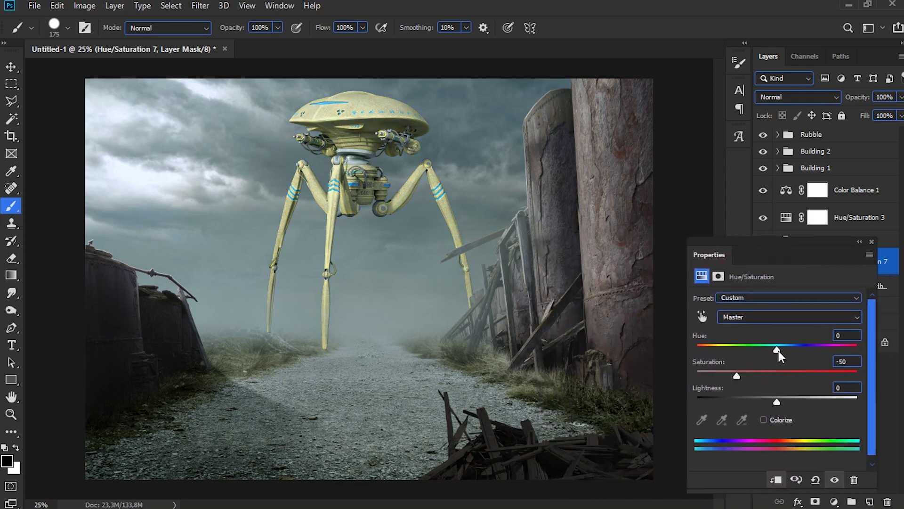
{"action": "left_click_drag", "start_coordinate": [778, 346], "coordinate": [731, 375]}
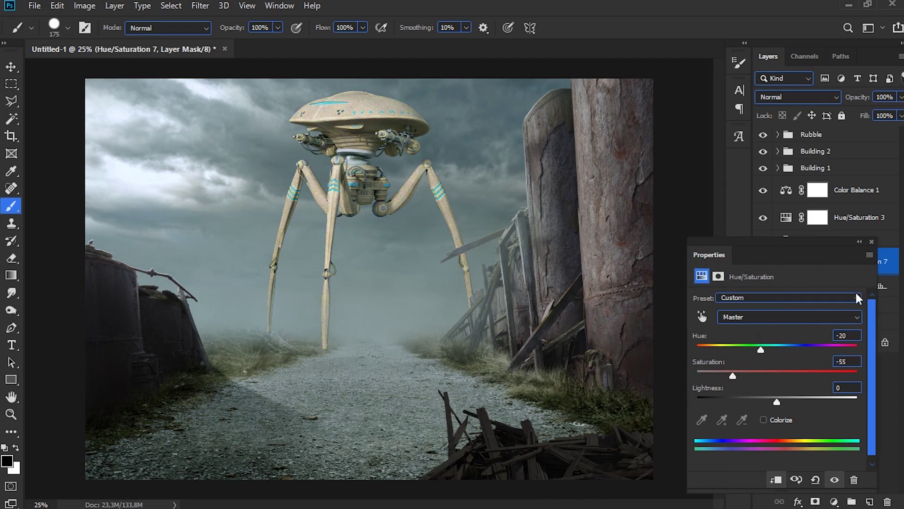
{"action": "left_click", "coordinate": [873, 243]}
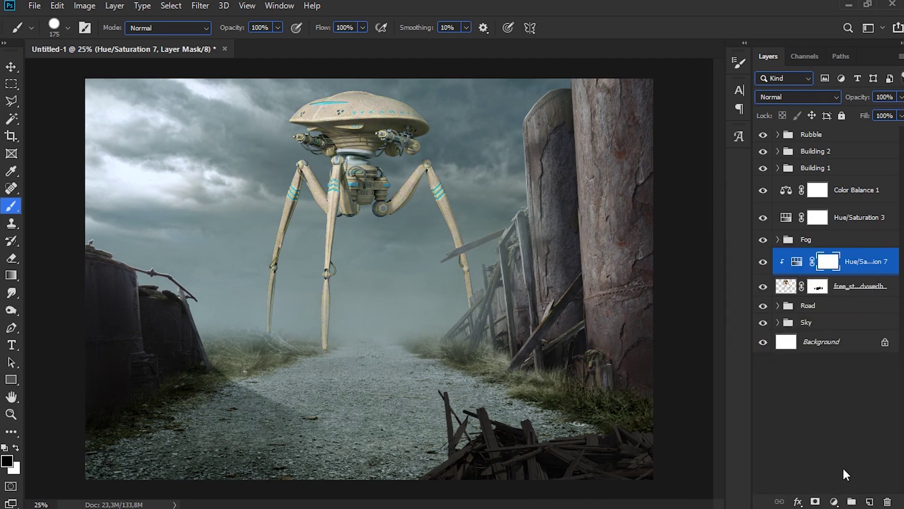
Step: Clip a Levels adjustment to the alien guard with RGB output levels 30 to 166 and slightly raised Blue output blacks
{"action": "left_click", "coordinate": [836, 500]}
{"action": "left_click", "coordinate": [848, 322]}
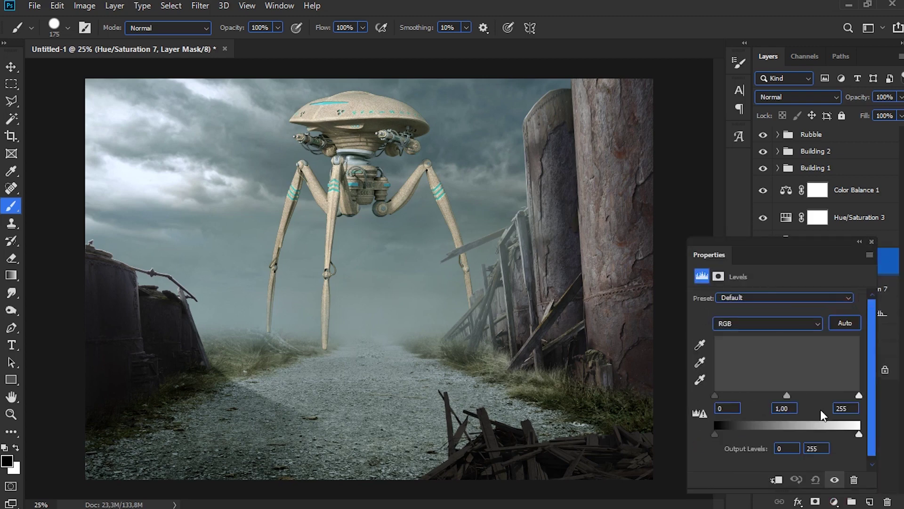
{"action": "left_click", "coordinate": [778, 479]}
{"action": "left_click_drag", "start_coordinate": [861, 434], "coordinate": [809, 434]}
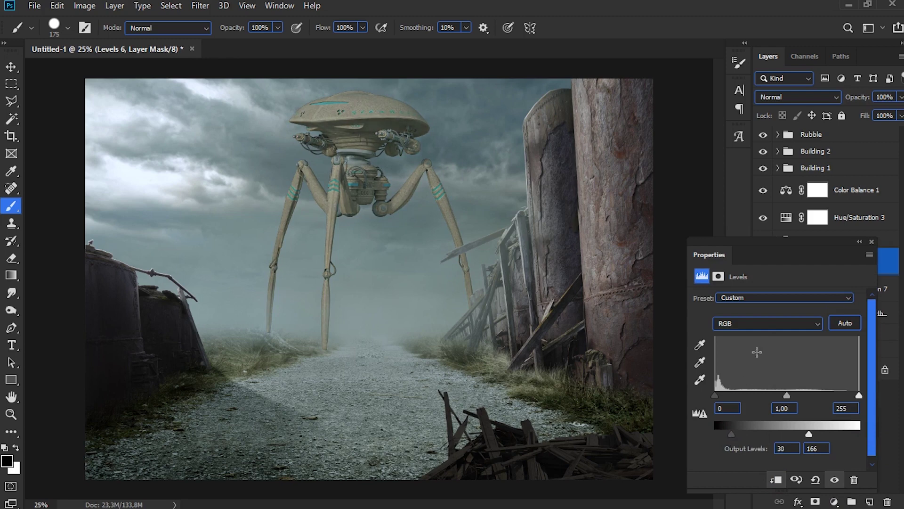
{"action": "left_click", "coordinate": [759, 326]}
{"action": "left_click", "coordinate": [754, 357]}
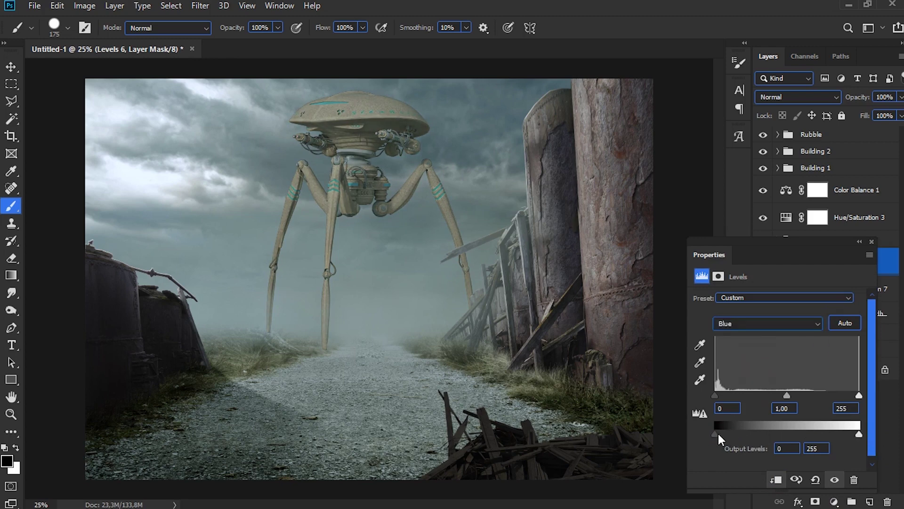
{"action": "left_click_drag", "start_coordinate": [718, 431], "coordinate": [724, 434]}
{"action": "left_click", "coordinate": [872, 242]}
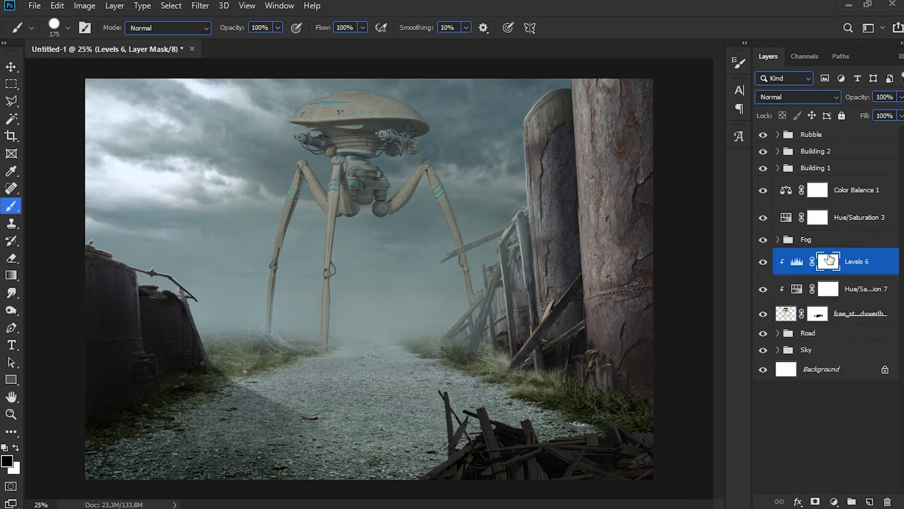
{"action": "left_click", "coordinate": [767, 260]}
{"action": "left_click", "coordinate": [768, 260]}
Step: Clip a Brightness/Contrast adjustment to the alien guard layer with brightness 27
{"action": "left_click", "coordinate": [833, 502]}
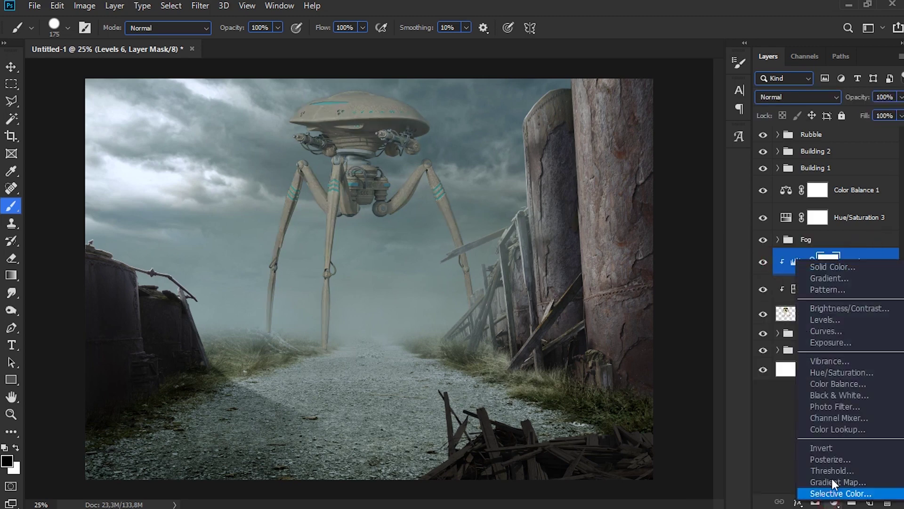
{"action": "left_click", "coordinate": [851, 308]}
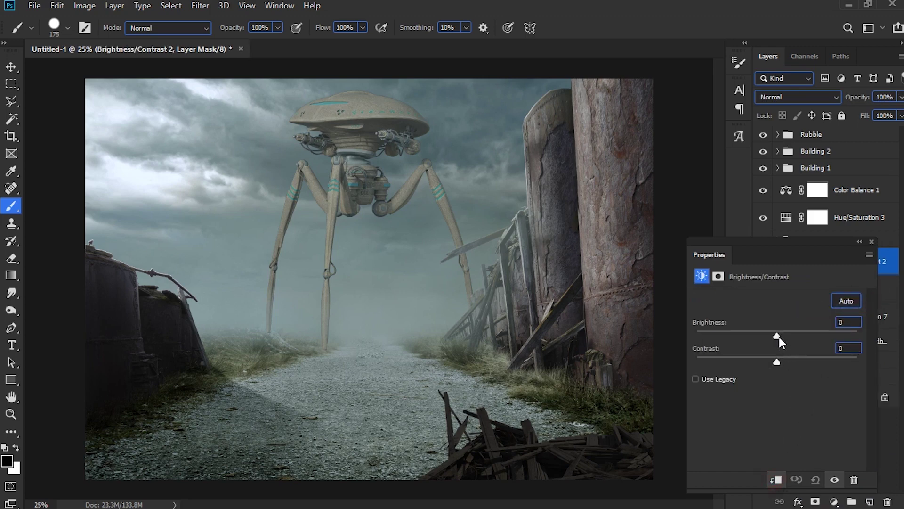
{"action": "left_click_drag", "start_coordinate": [779, 337], "coordinate": [793, 336]}
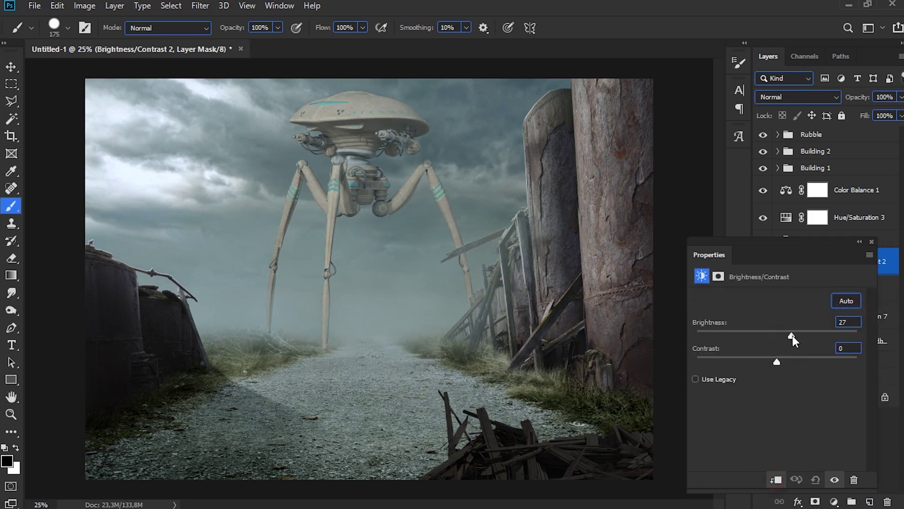
Step: Invert the mask of the alien guard's Brightness/Contrast adjustment to black and set up a 400 px brush painting in white
{"action": "left_click", "coordinate": [872, 241]}
{"action": "key", "text": "ctrl+i"}
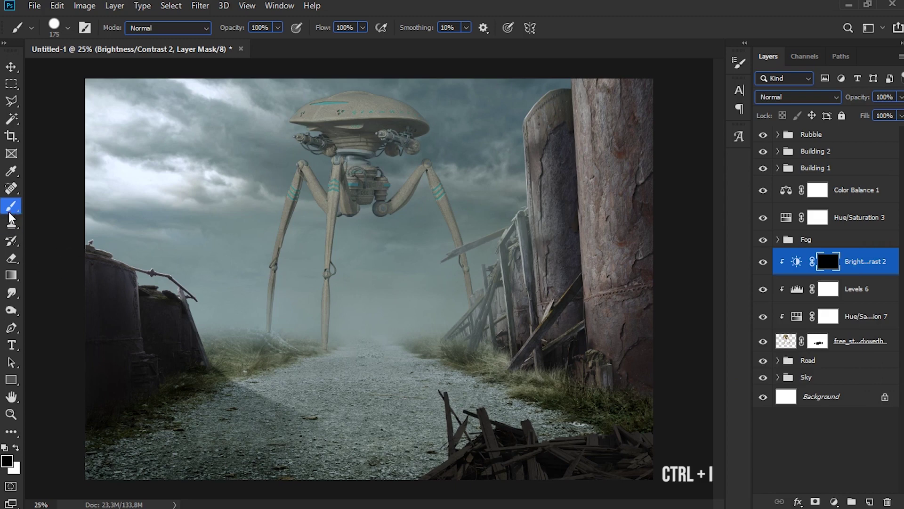
{"action": "left_click", "coordinate": [16, 448]}
{"action": "key", "text": "]"}
{"action": "key", "text": "]"}
{"action": "key", "text": "]"}
{"action": "key", "text": "]"}
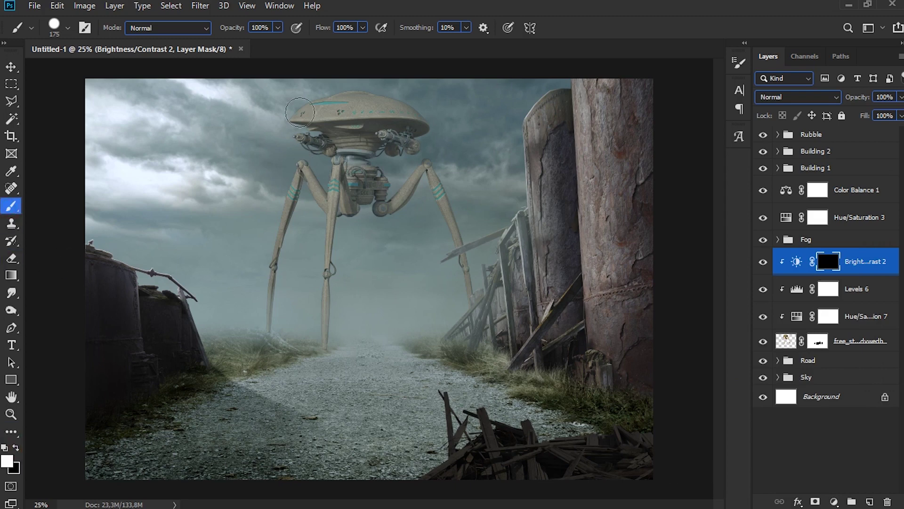
Step: Undo the hard-edged dab and paint white on the mask with a Soft Round brush over the walker's dome edge and left leg
{"action": "left_click", "coordinate": [301, 97]}
{"action": "key", "text": "ctrl+z"}
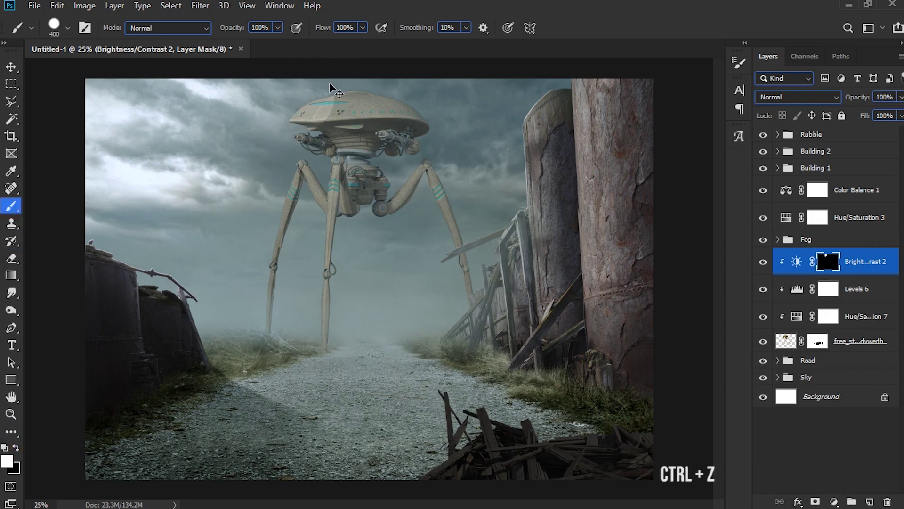
{"action": "right_click", "coordinate": [331, 180]}
{"action": "left_click", "coordinate": [367, 281]}
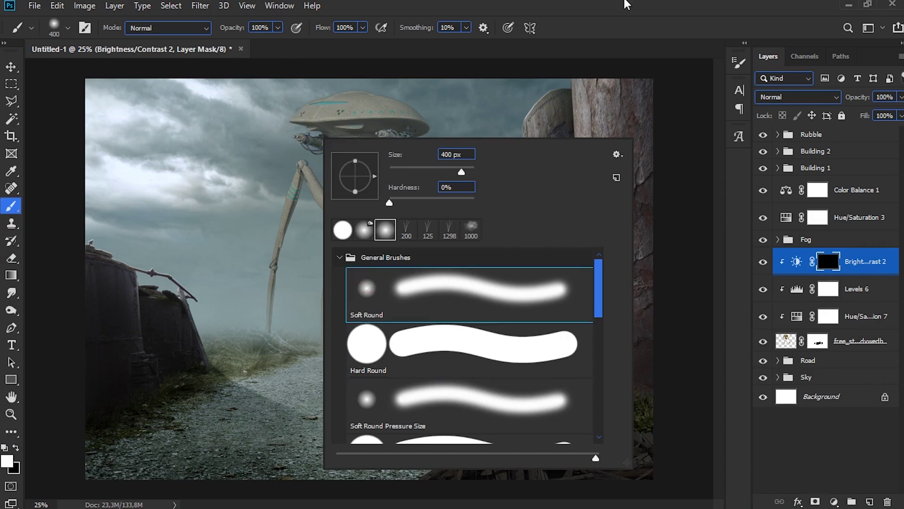
{"action": "left_click", "coordinate": [643, 4]}
{"action": "left_click", "coordinate": [295, 102]}
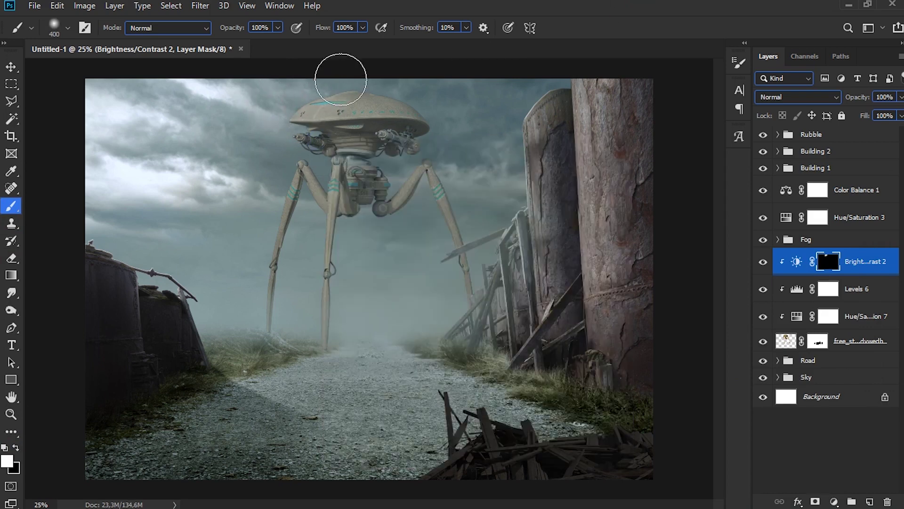
{"action": "key", "text": "bracketleft"}
{"action": "key", "text": "bracketleft"}
{"action": "mouse_move", "coordinate": [286, 156]}
{"action": "left_mouse_down"}
{"action": "mouse_move", "coordinate": [274, 205]}
{"action": "mouse_move", "coordinate": [278, 174]}
{"action": "mouse_move", "coordinate": [302, 162]}
{"action": "left_mouse_up"}
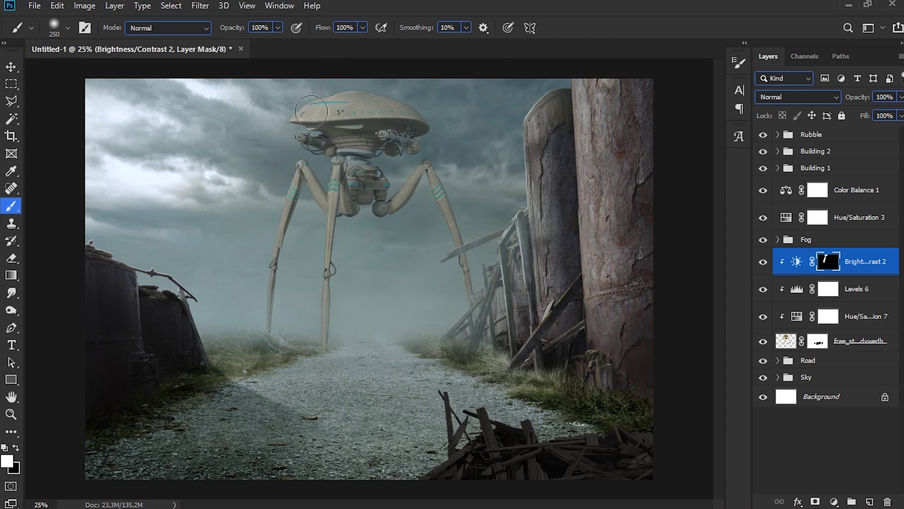
Step: Lower the brush opacity to 18%, paint softly over the walker's dome on the mask, and compare with the brightening hidden
{"action": "left_click", "coordinate": [360, 82]}
{"action": "mouse_move", "coordinate": [229, 29]}
{"action": "left_mouse_down"}
{"action": "mouse_move", "coordinate": [200, 31]}
{"action": "mouse_move", "coordinate": [211, 32]}
{"action": "left_mouse_up"}
{"action": "left_click", "coordinate": [333, 112]}
{"action": "left_click", "coordinate": [763, 261]}
{"action": "left_click", "coordinate": [763, 262]}
Step: Apply an Inner Shadow in Linear Dodge (Add) to the alien guard layer with a 172° angle and 60% opacity
{"action": "right_click", "coordinate": [853, 345]}
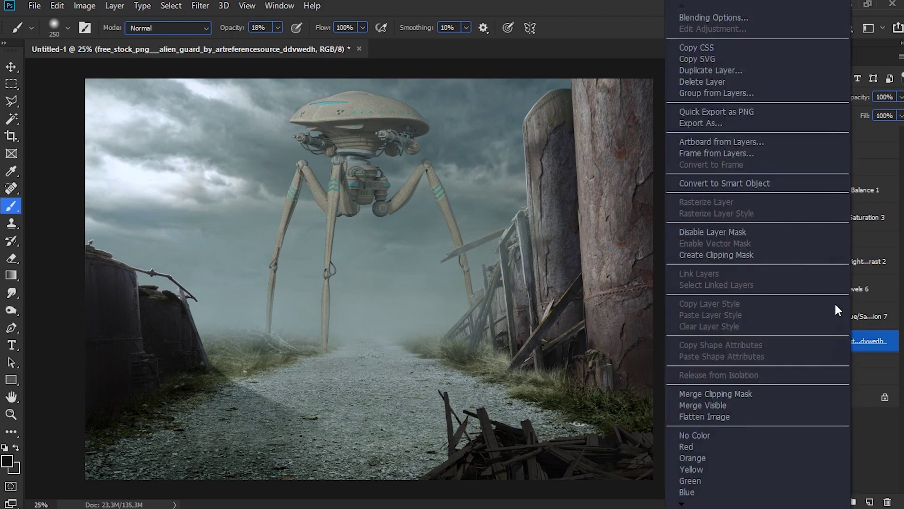
{"action": "left_click", "coordinate": [714, 18]}
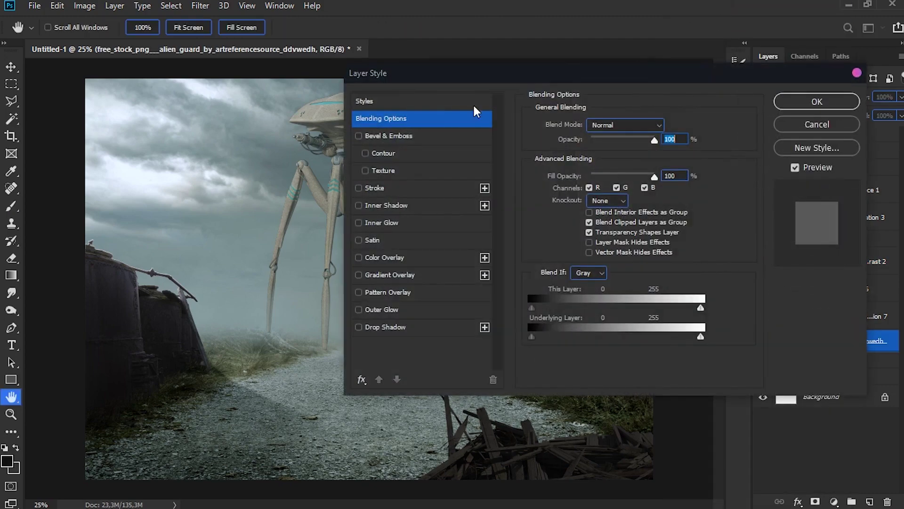
{"action": "left_click_drag", "start_coordinate": [444, 83], "coordinate": [602, 56]}
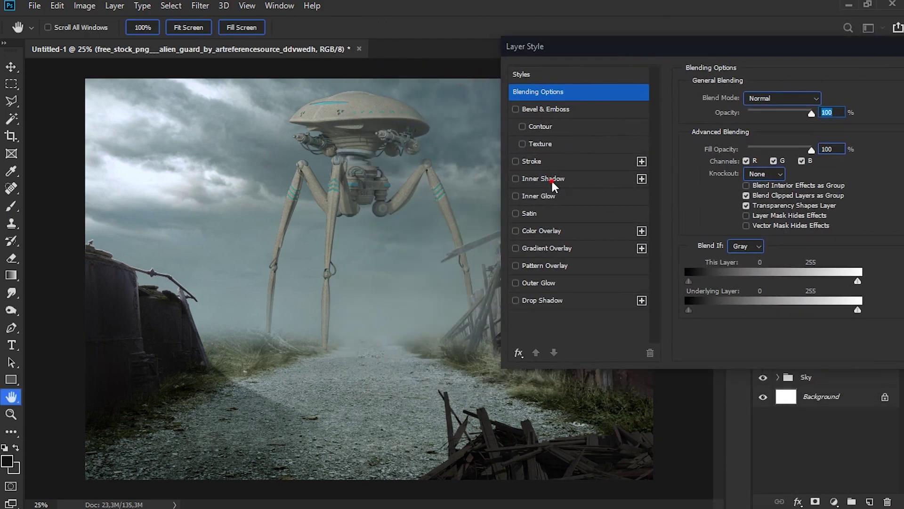
{"action": "left_click", "coordinate": [551, 179]}
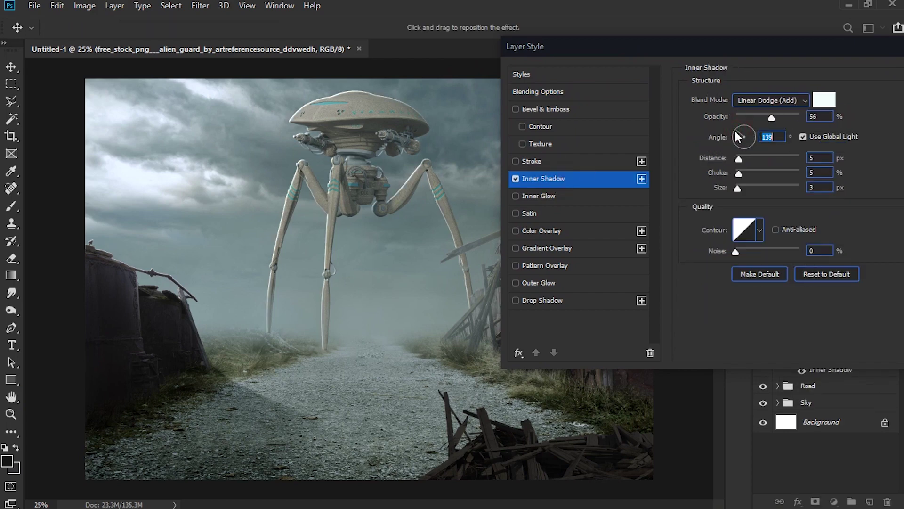
{"action": "left_click_drag", "start_coordinate": [739, 136], "coordinate": [734, 135]}
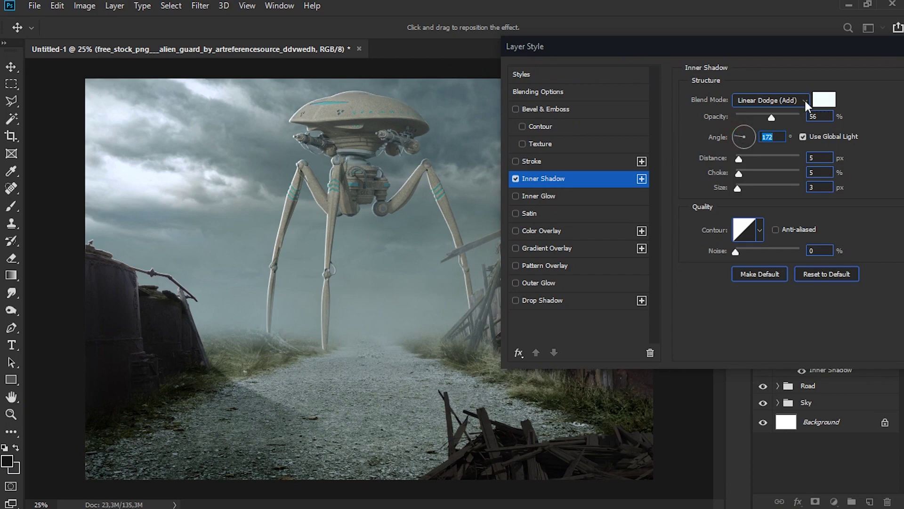
{"action": "left_click_drag", "start_coordinate": [828, 122], "coordinate": [804, 118]}
{"action": "type", "text": "60"}
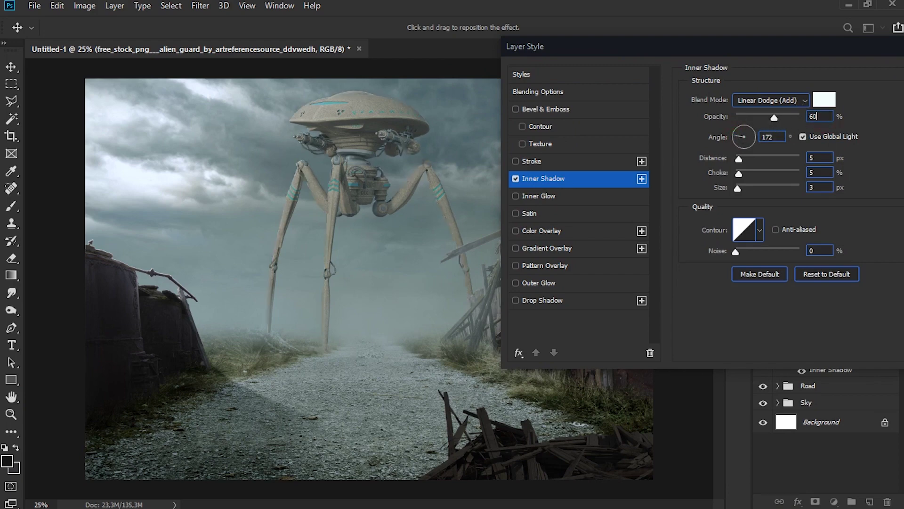
{"action": "left_click_drag", "start_coordinate": [851, 45], "coordinate": [732, 46]}
{"action": "left_click", "coordinate": [858, 80]}
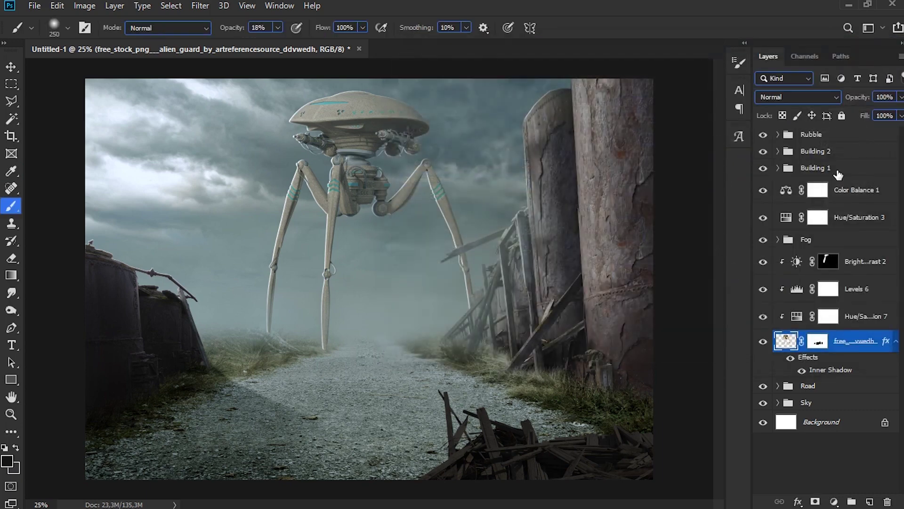
Step: Convert the alien guard's Inner Shadow effect into its own layer and move it above the clipped Brightness/Contrast adjustment
{"action": "right_click", "coordinate": [832, 373]}
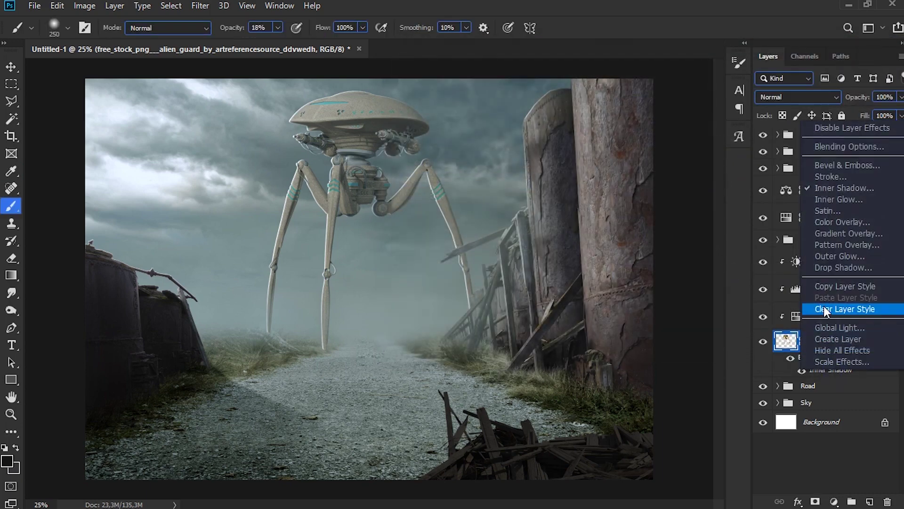
{"action": "left_click", "coordinate": [832, 338]}
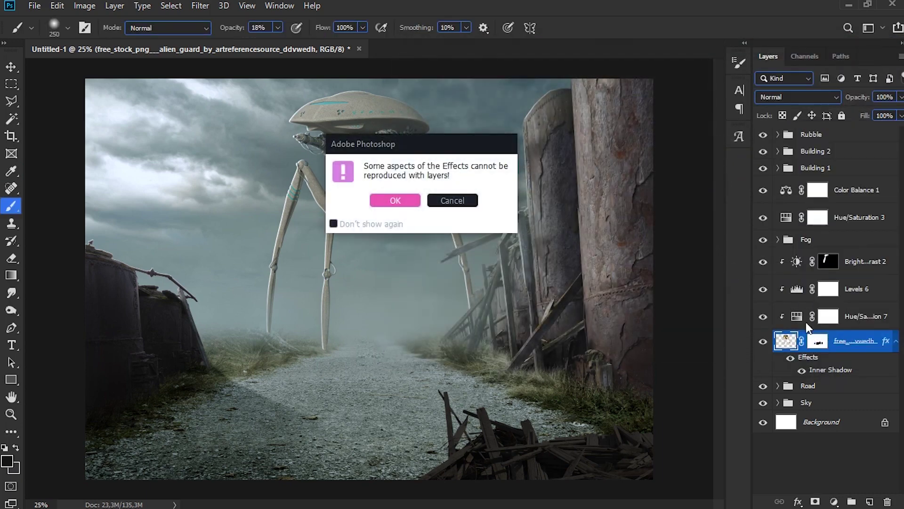
{"action": "left_click", "coordinate": [399, 198]}
{"action": "left_click", "coordinate": [841, 344]}
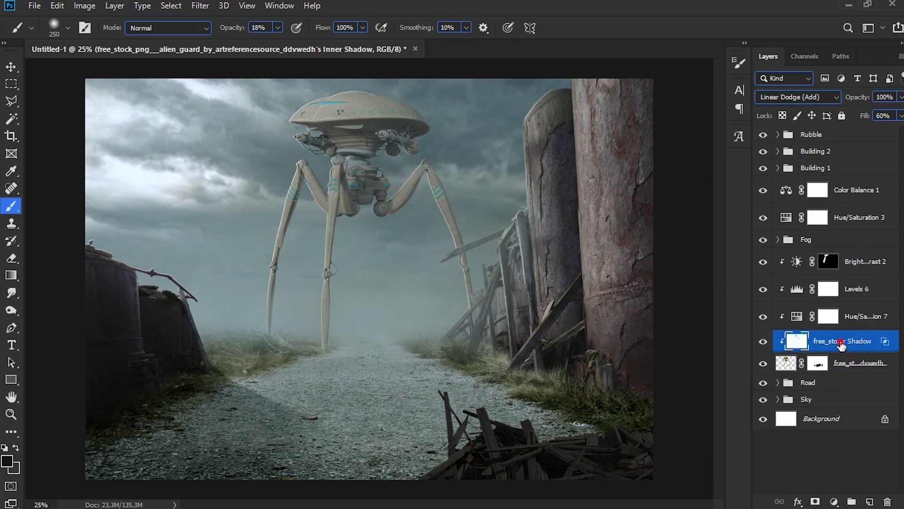
{"action": "left_click_drag", "start_coordinate": [841, 344], "coordinate": [818, 258]}
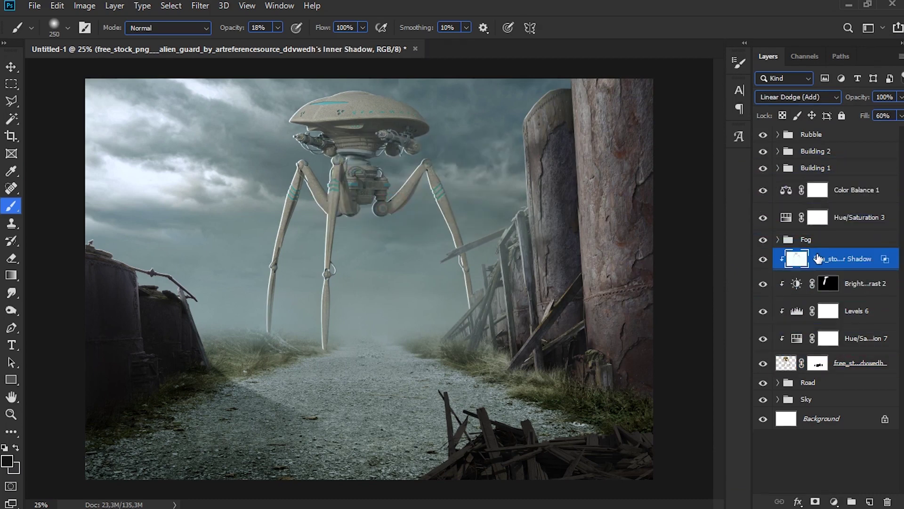
Step: Mask the Inner Shadow layer and paint black at 100% opacity to remove the rim light along the walker's legs
{"action": "left_click", "coordinate": [816, 501]}
{"action": "key", "text": "x"}
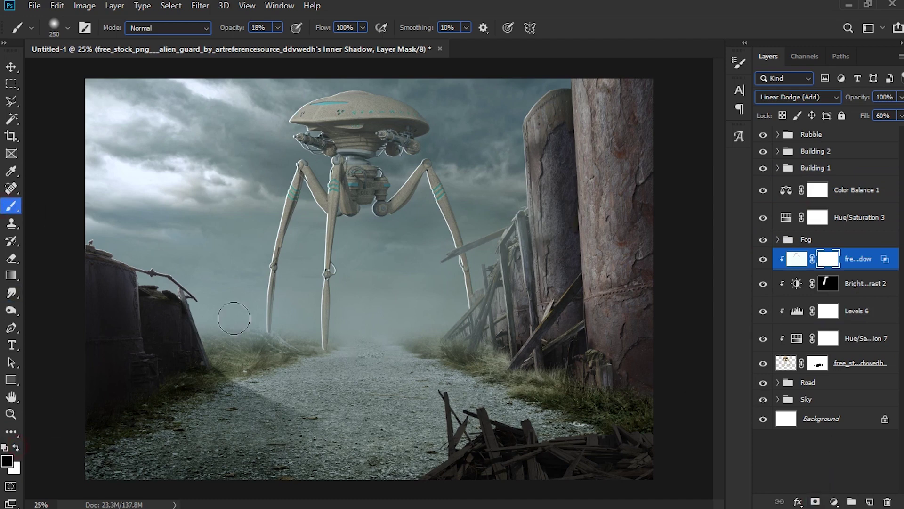
{"action": "left_click_drag", "start_coordinate": [238, 28], "coordinate": [364, 52]}
{"action": "left_click_drag", "start_coordinate": [273, 339], "coordinate": [303, 219]}
{"action": "mouse_move", "coordinate": [336, 369]}
{"action": "left_mouse_down"}
{"action": "mouse_move", "coordinate": [322, 188]}
{"action": "mouse_move", "coordinate": [347, 179]}
{"action": "mouse_move", "coordinate": [348, 168]}
{"action": "left_mouse_up"}
{"action": "mouse_move", "coordinate": [375, 198]}
{"action": "left_mouse_down"}
{"action": "mouse_move", "coordinate": [398, 212]}
{"action": "mouse_move", "coordinate": [396, 227]}
{"action": "left_mouse_up"}
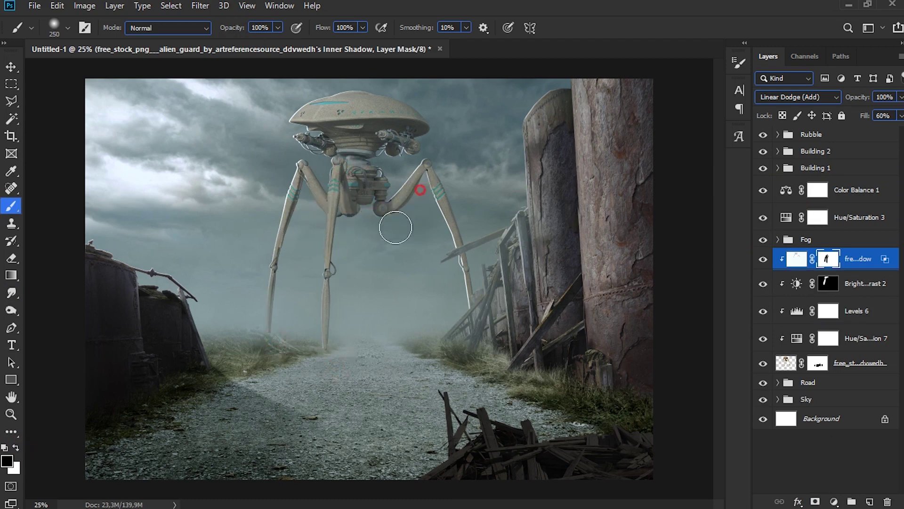
{"action": "mouse_move", "coordinate": [421, 181]}
{"action": "left_mouse_down"}
{"action": "mouse_move", "coordinate": [405, 209]}
{"action": "mouse_move", "coordinate": [451, 228]}
{"action": "mouse_move", "coordinate": [470, 297]}
{"action": "left_mouse_up"}
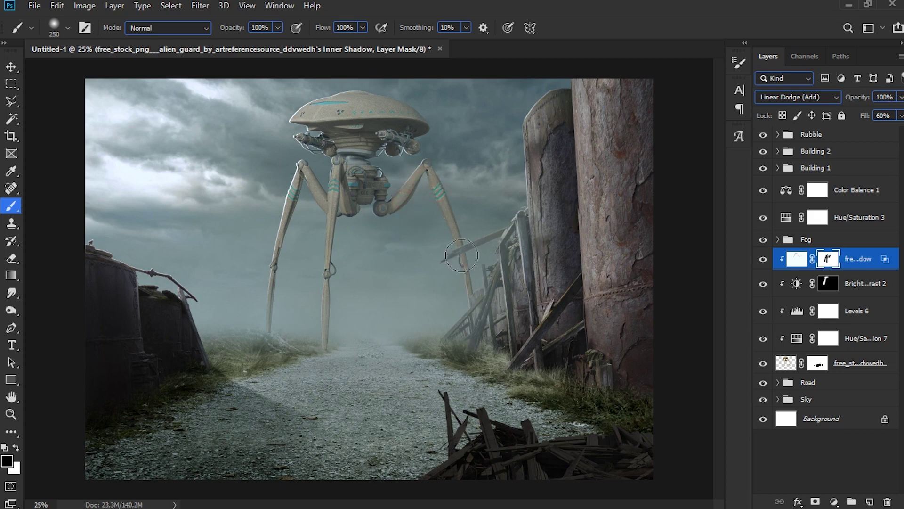
{"action": "left_click_drag", "start_coordinate": [462, 256], "coordinate": [469, 290]}
{"action": "left_click", "coordinate": [311, 197]}
Step: Soften the rim light on the left leg, dome and gun arms with a 29% opacity brush on the mask, and compare the result
{"action": "left_click_drag", "start_coordinate": [230, 27], "coordinate": [200, 32]}
{"action": "mouse_move", "coordinate": [295, 189]}
{"action": "left_mouse_down"}
{"action": "mouse_move", "coordinate": [274, 299]}
{"action": "mouse_move", "coordinate": [283, 292]}
{"action": "left_mouse_up"}
{"action": "left_click_drag", "start_coordinate": [296, 118], "coordinate": [358, 95]}
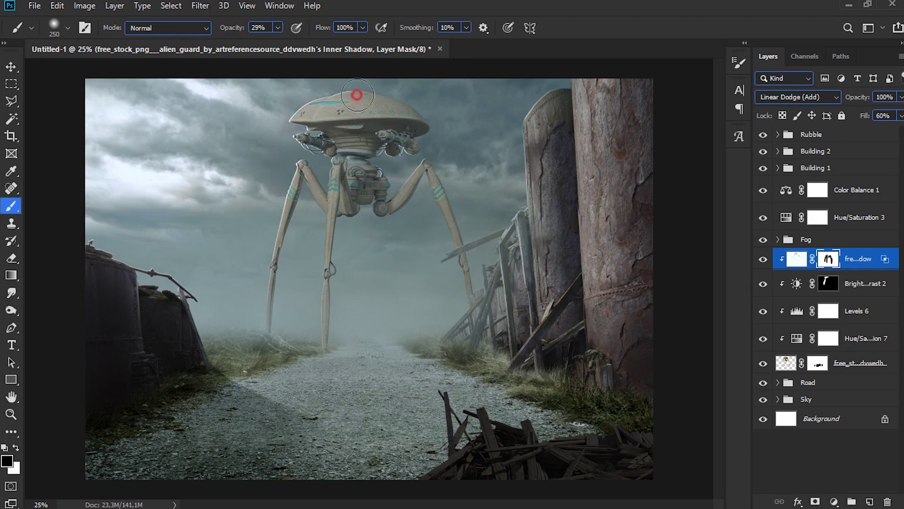
{"action": "mouse_move", "coordinate": [378, 146]}
{"action": "left_mouse_down"}
{"action": "mouse_move", "coordinate": [434, 157]}
{"action": "mouse_move", "coordinate": [412, 152]}
{"action": "left_mouse_up"}
{"action": "left_click", "coordinate": [762, 259]}
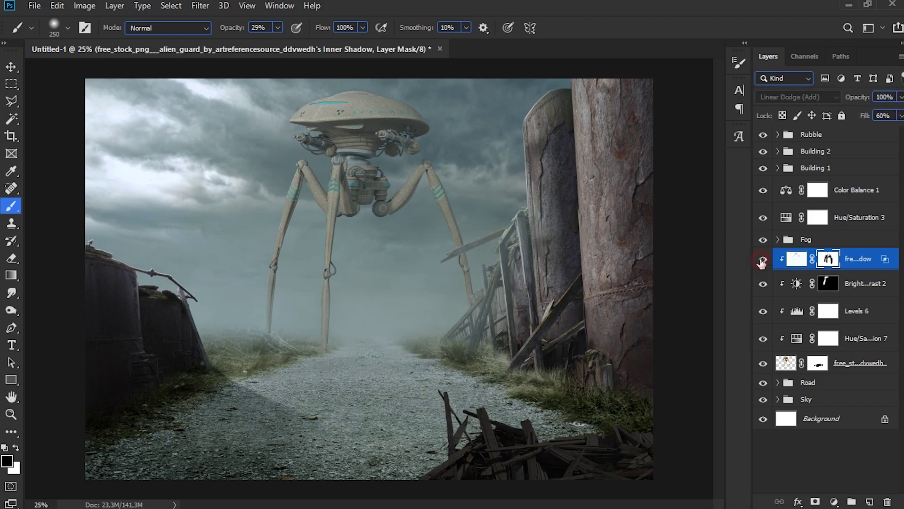
{"action": "left_click", "coordinate": [762, 259]}
Step: Create a new layer above the Inner Shadow layer and clip it to the alien guard
{"action": "key", "text": "ctrl+0"}
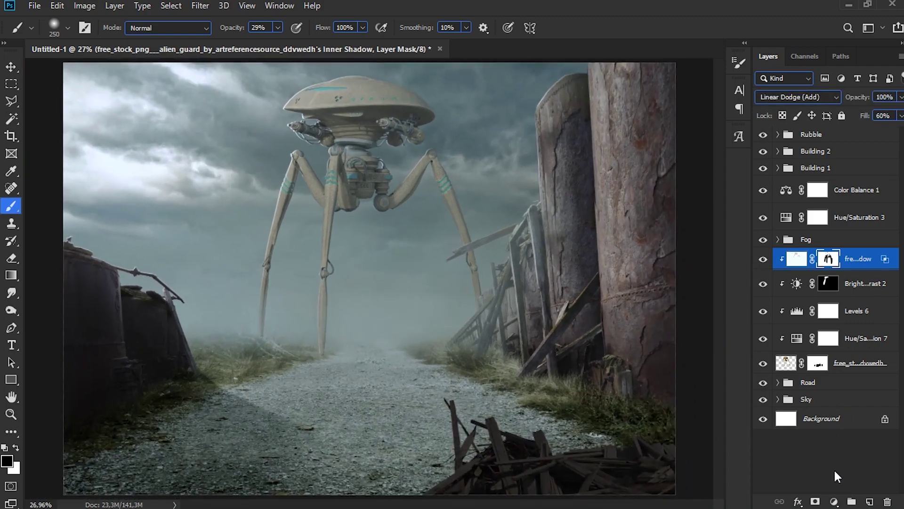
{"action": "left_click", "coordinate": [870, 502]}
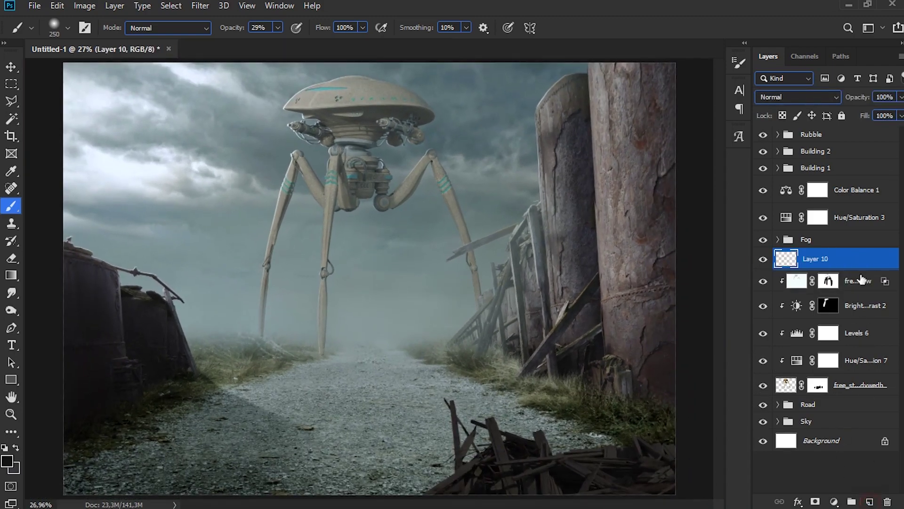
{"action": "right_click", "coordinate": [843, 239]}
{"action": "left_click", "coordinate": [854, 236]}
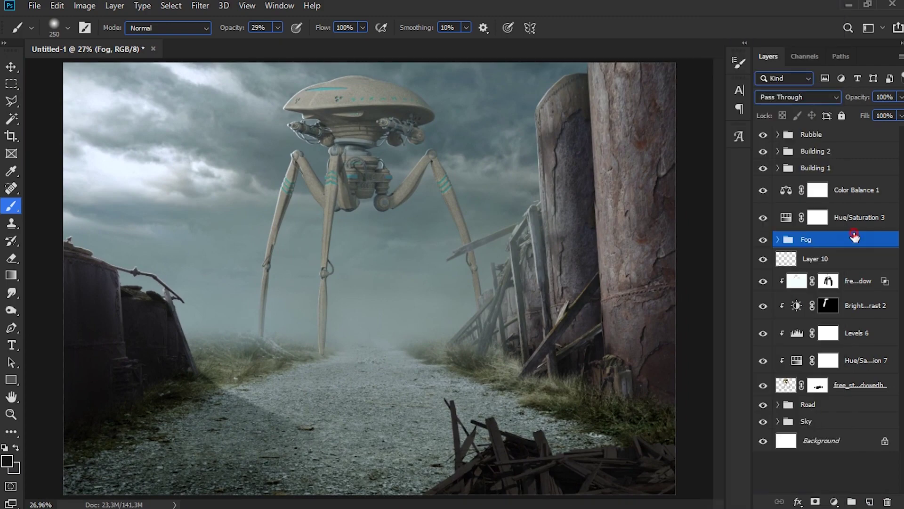
{"action": "left_click", "coordinate": [839, 259]}
{"action": "right_click", "coordinate": [836, 258]}
{"action": "left_click", "coordinate": [751, 252]}
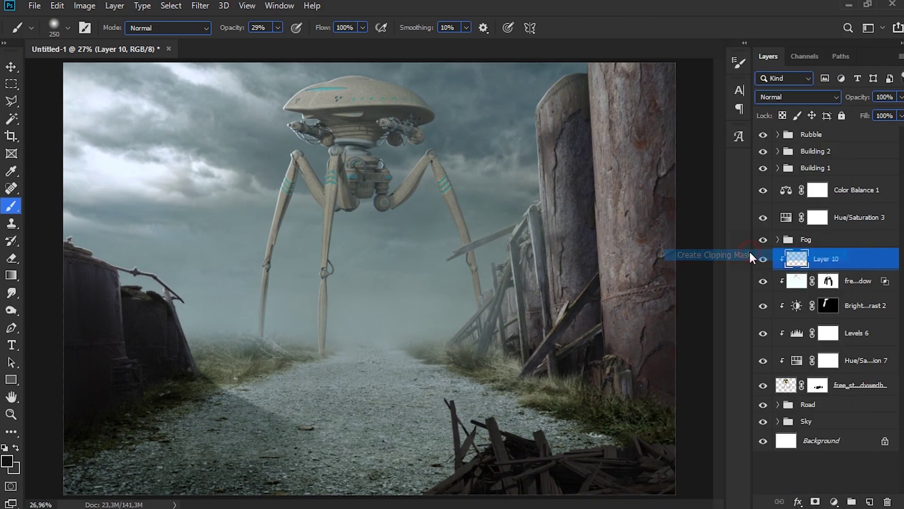
Step: Sample the haze colour and paint it with a 500 px soft brush over the walker's lower left and middle legs
{"action": "left_click", "coordinate": [246, 310], "text": "alt"}
{"action": "key", "text": "bracketright"}
{"action": "key", "text": "bracketright"}
{"action": "key", "text": "bracketright"}
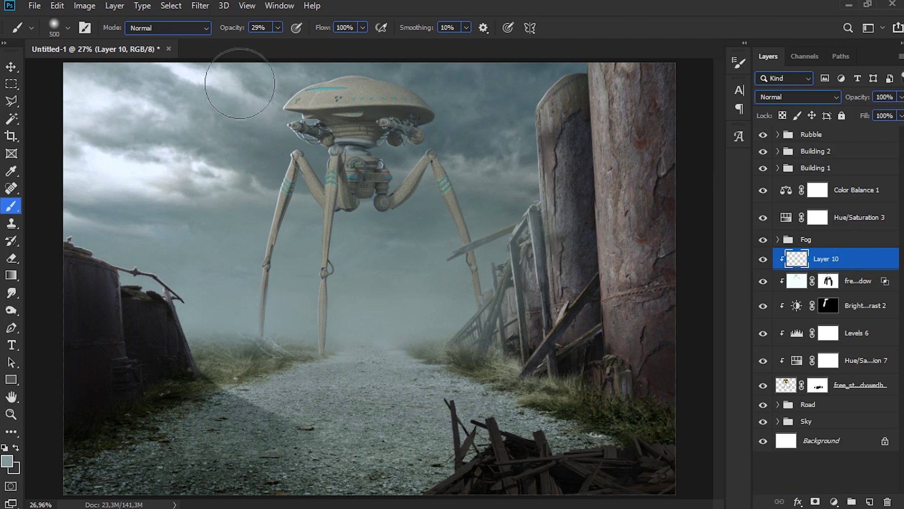
{"action": "mouse_move", "coordinate": [270, 340]}
{"action": "left_mouse_down"}
{"action": "mouse_move", "coordinate": [264, 293]}
{"action": "mouse_move", "coordinate": [279, 210]}
{"action": "mouse_move", "coordinate": [265, 346]}
{"action": "left_mouse_up"}
{"action": "left_click", "coordinate": [361, 318], "text": "alt"}
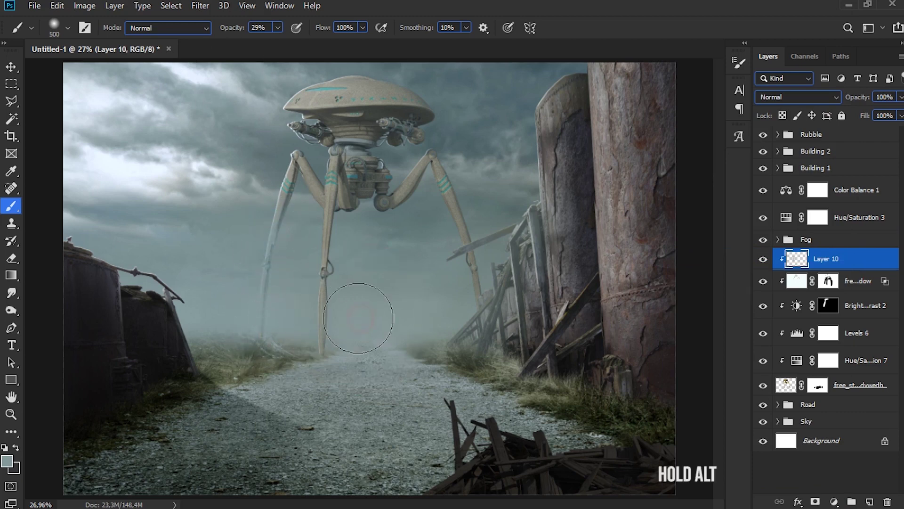
{"action": "mouse_move", "coordinate": [276, 291]}
{"action": "left_mouse_down"}
{"action": "mouse_move", "coordinate": [279, 225]}
{"action": "mouse_move", "coordinate": [286, 250]}
{"action": "mouse_move", "coordinate": [345, 330]}
{"action": "mouse_move", "coordinate": [332, 339]}
{"action": "mouse_move", "coordinate": [338, 311]}
{"action": "mouse_move", "coordinate": [317, 383]}
{"action": "mouse_move", "coordinate": [330, 245]}
{"action": "left_mouse_up"}
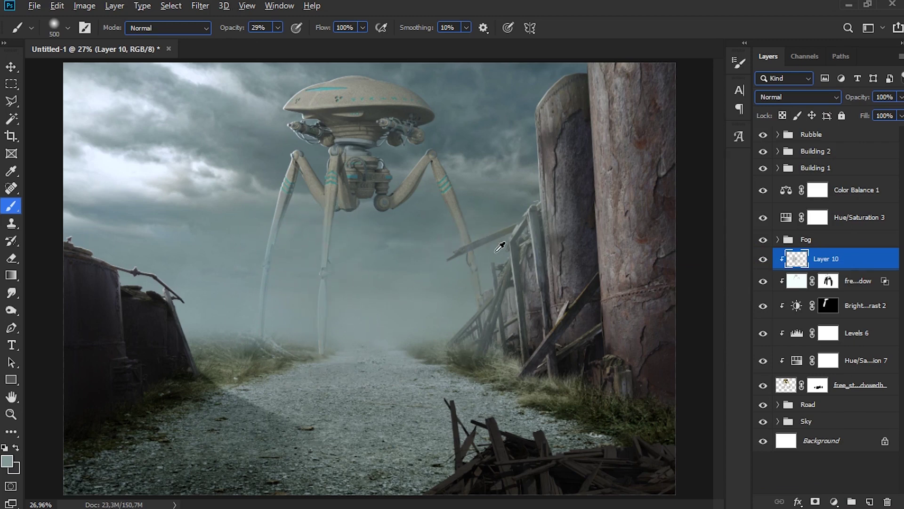
Step: Paint sampled haze over the right leg and the remaining leg areas, setting the haze layer to 68% opacity and 85% fill
{"action": "mouse_move", "coordinate": [495, 247]}
{"action": "left_mouse_down"}
{"action": "mouse_move", "coordinate": [485, 253]}
{"action": "mouse_move", "coordinate": [459, 195]}
{"action": "mouse_move", "coordinate": [476, 273]}
{"action": "left_mouse_up"}
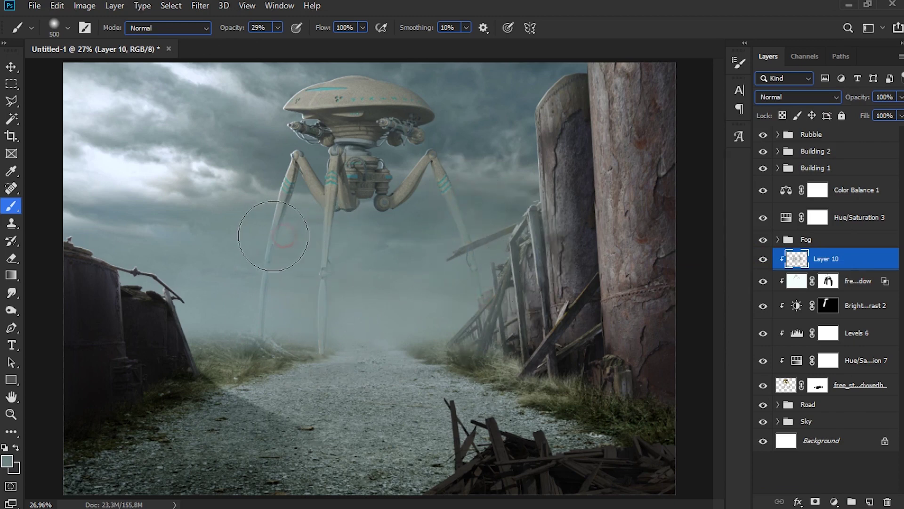
{"action": "left_click_drag", "start_coordinate": [277, 239], "coordinate": [265, 271]}
{"action": "left_click", "coordinate": [265, 269], "text": "alt"}
{"action": "mouse_move", "coordinate": [261, 304]}
{"action": "left_mouse_down"}
{"action": "mouse_move", "coordinate": [262, 282]}
{"action": "mouse_move", "coordinate": [333, 242]}
{"action": "mouse_move", "coordinate": [323, 327]}
{"action": "mouse_move", "coordinate": [347, 233]}
{"action": "mouse_move", "coordinate": [375, 219]}
{"action": "left_mouse_up"}
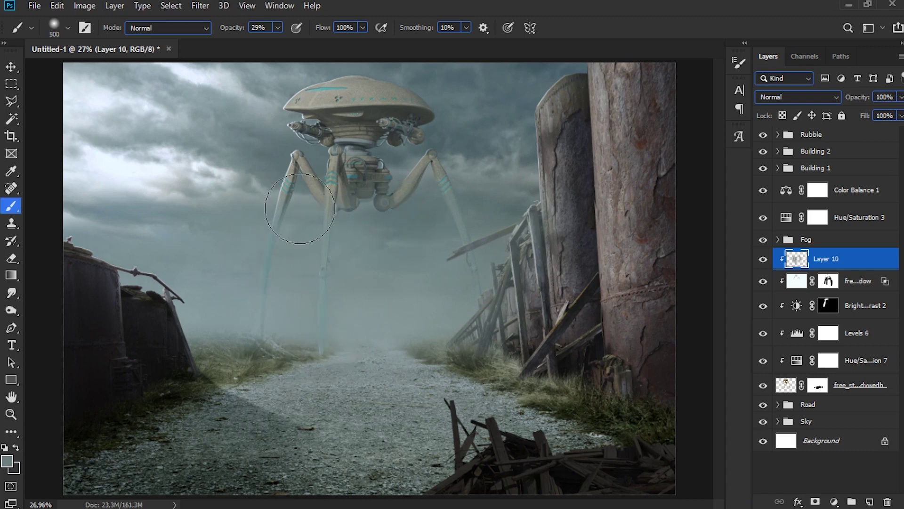
{"action": "mouse_move", "coordinate": [865, 101]}
{"action": "left_mouse_down"}
{"action": "mouse_move", "coordinate": [845, 105]}
{"action": "mouse_move", "coordinate": [858, 117]}
{"action": "mouse_move", "coordinate": [852, 103]}
{"action": "left_mouse_up"}
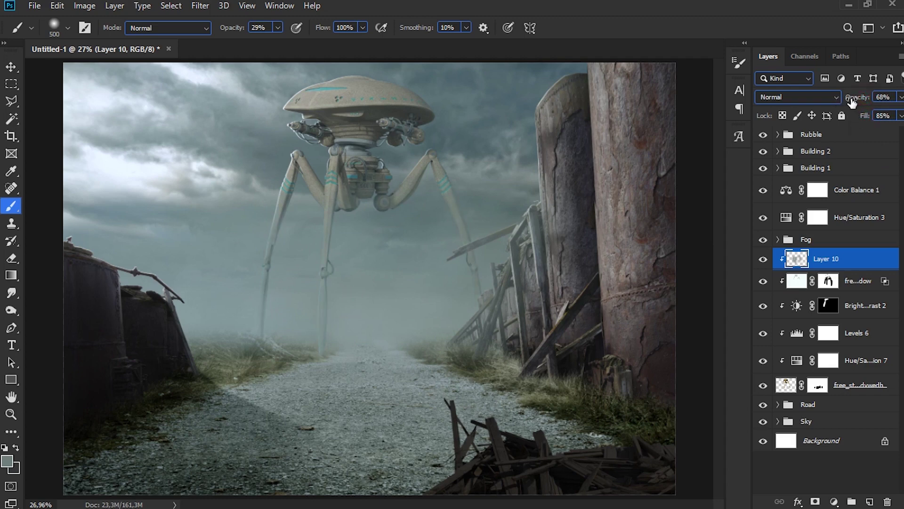
Step: Create a new empty layer between the alien guard layer and the Road group
{"action": "left_click", "coordinate": [859, 393]}
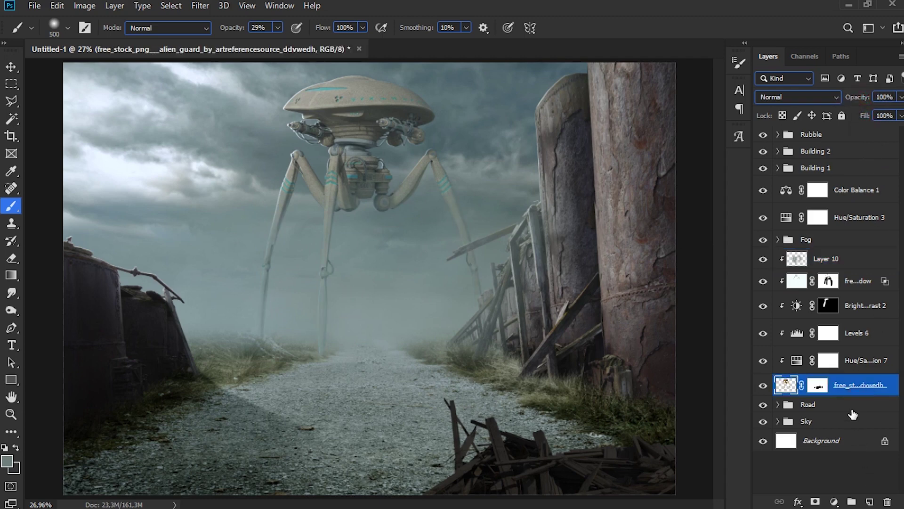
{"action": "left_click", "coordinate": [850, 404]}
{"action": "left_click", "coordinate": [868, 503]}
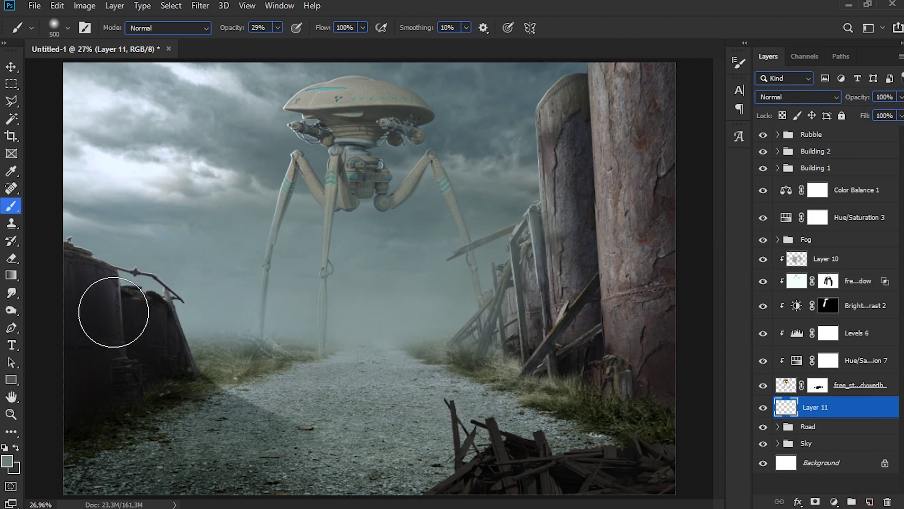
Step: Paint black shadow strokes across the road from the walker's left and middle feet, using a 35 px brush at 100% opacity
{"action": "key", "text": "bracketleft"}
{"action": "key", "text": "bracketleft"}
{"action": "key", "text": "bracketleft"}
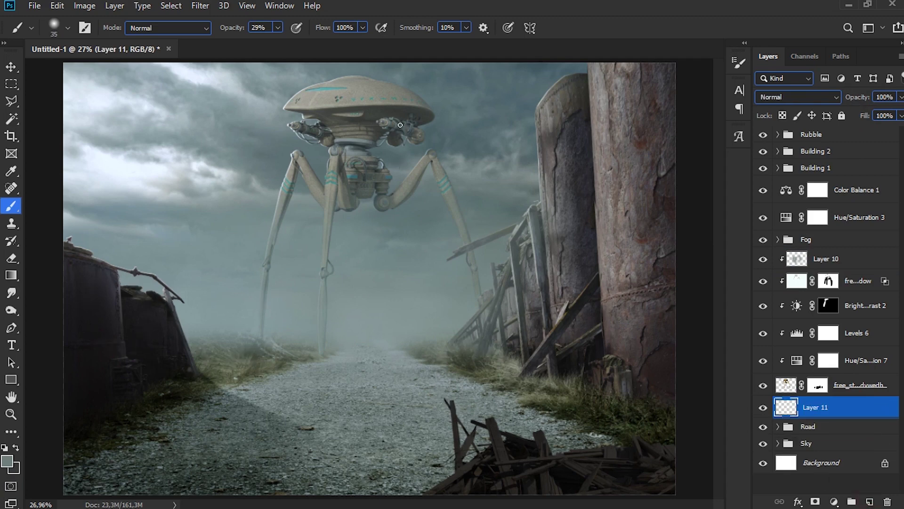
{"action": "key", "text": "alt"}
{"action": "left_click_drag", "start_coordinate": [224, 31], "coordinate": [379, 30]}
{"action": "left_click", "coordinate": [523, 358], "text": "shift"}
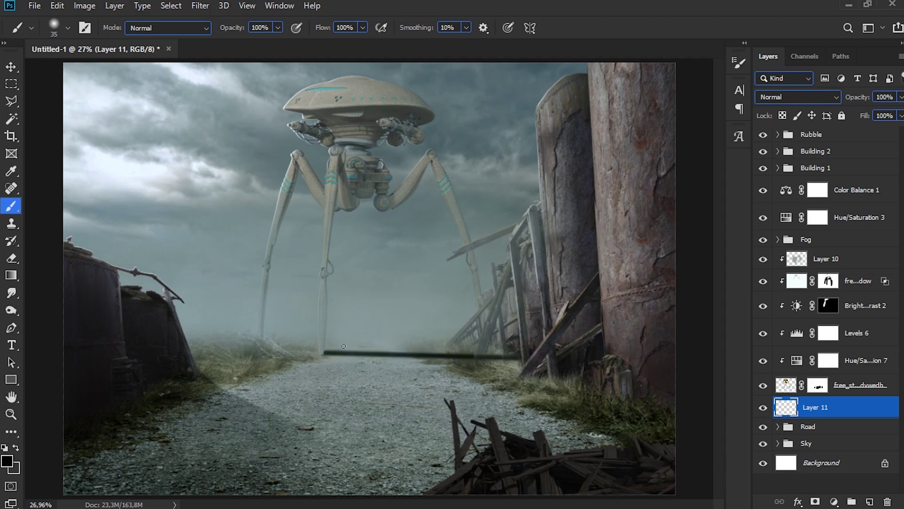
{"action": "left_click", "coordinate": [521, 348], "text": "shift"}
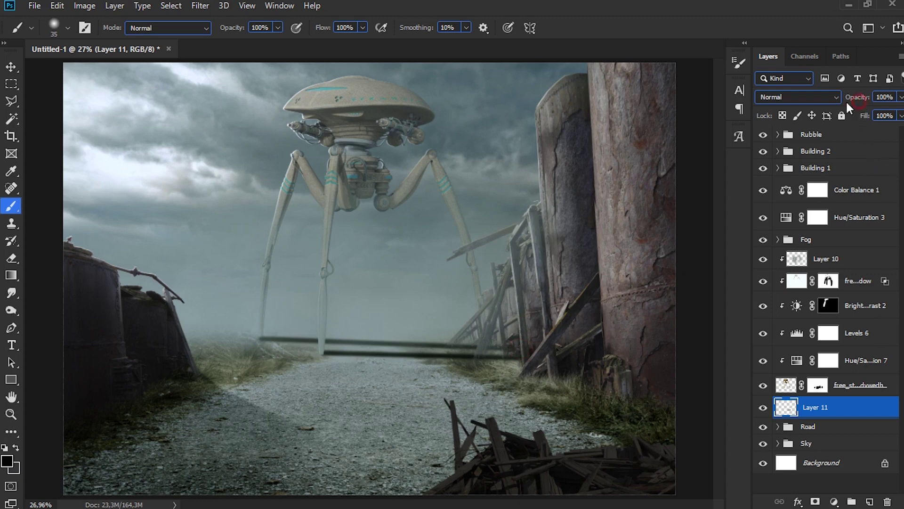
Step: Set the walker's shadow layer to Soft Light blending at 17% opacity
{"action": "left_click", "coordinate": [818, 95]}
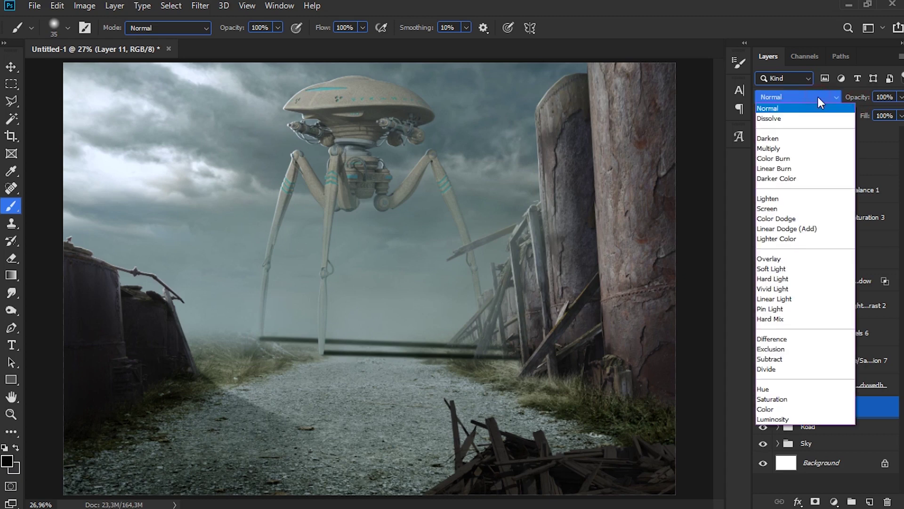
{"action": "left_click", "coordinate": [791, 265]}
{"action": "left_click_drag", "start_coordinate": [866, 101], "coordinate": [814, 99]}
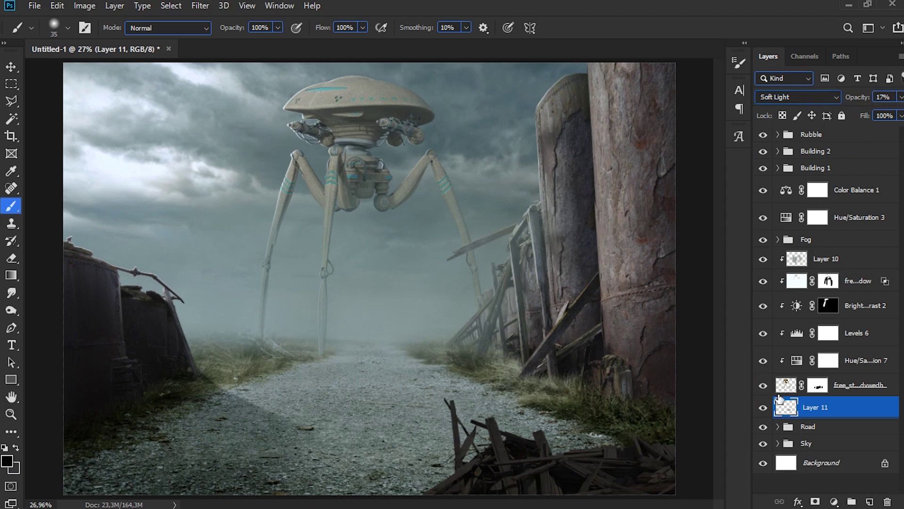
Step: Add a layer mask to the walker's shadow layer and fade the shadow with a 125 px soft brush at 16% opacity
{"action": "left_click", "coordinate": [764, 408]}
{"action": "left_click", "coordinate": [764, 408]}
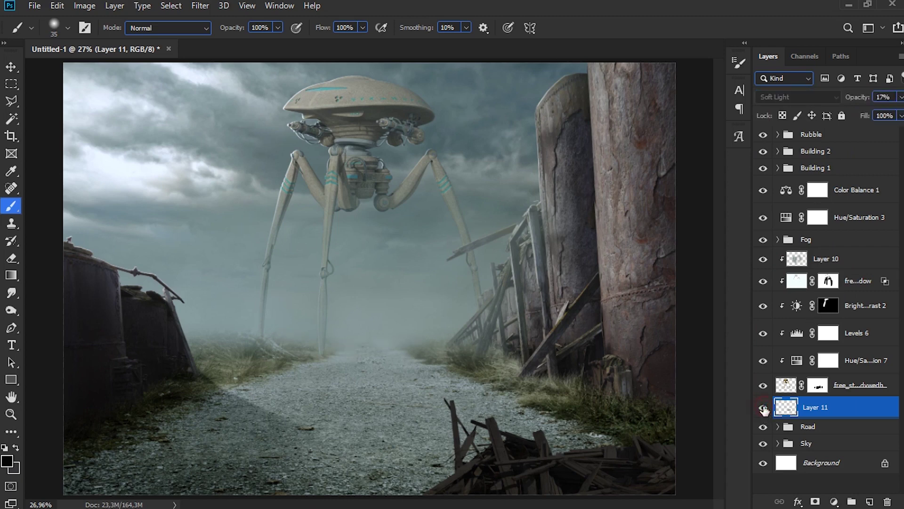
{"action": "left_click", "coordinate": [815, 502]}
{"action": "left_click_drag", "start_coordinate": [232, 31], "coordinate": [186, 37]}
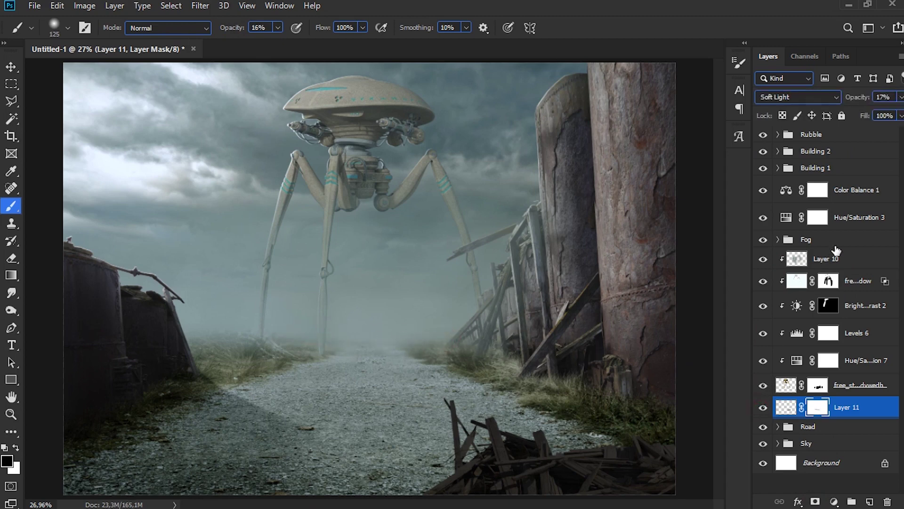
Step: Group the layers from Layer 10 down to Layer 11 and name the group Alien
{"action": "left_click", "coordinate": [842, 263]}
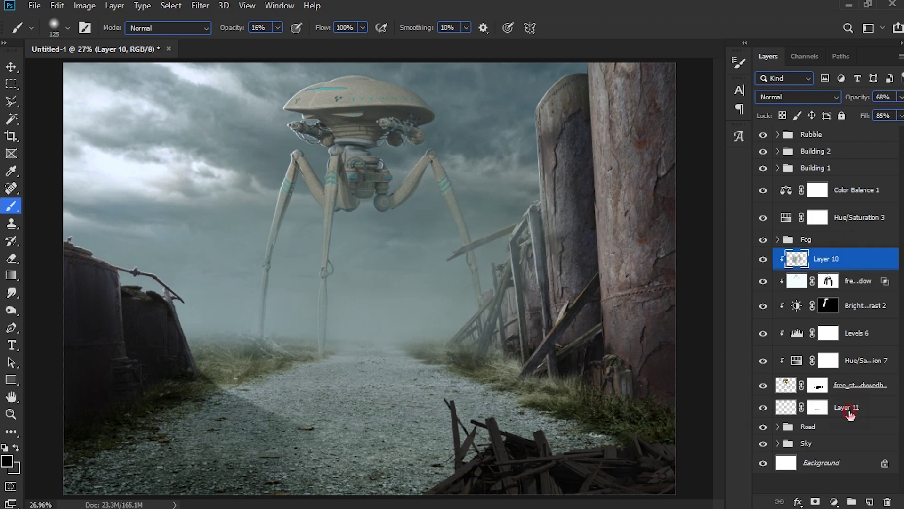
{"action": "left_click", "coordinate": [850, 413], "text": "shift"}
{"action": "key", "text": "ctrl+g"}
{"action": "double_click", "coordinate": [814, 256]}
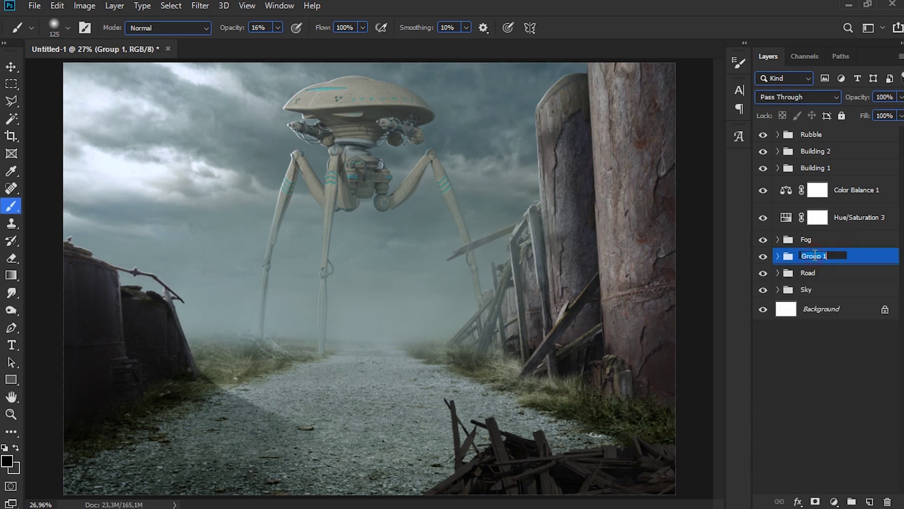
{"action": "type", "text": "Alien"}
{"action": "key", "text": "Return"}
Step: Place the survival_situation_stock_xi image from the stock folder above the Rubble group at its default size
{"action": "left_click", "coordinate": [833, 135]}
{"action": "key", "text": "super+e"}
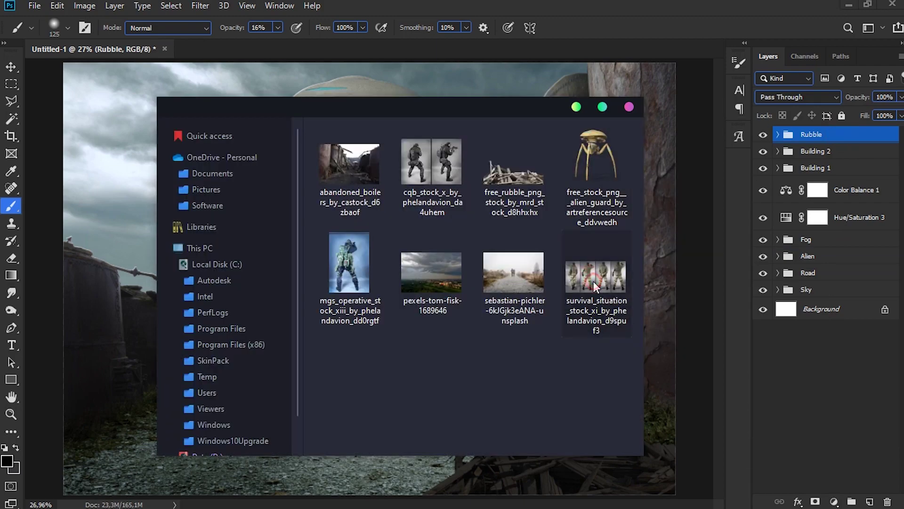
{"action": "left_click_drag", "start_coordinate": [593, 281], "coordinate": [359, 234]}
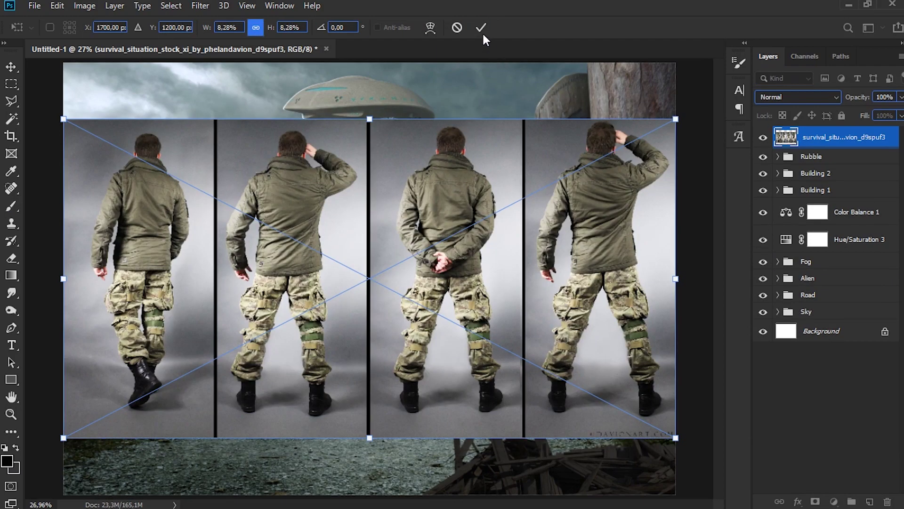
{"action": "left_click", "coordinate": [481, 28]}
{"action": "key", "text": "b"}
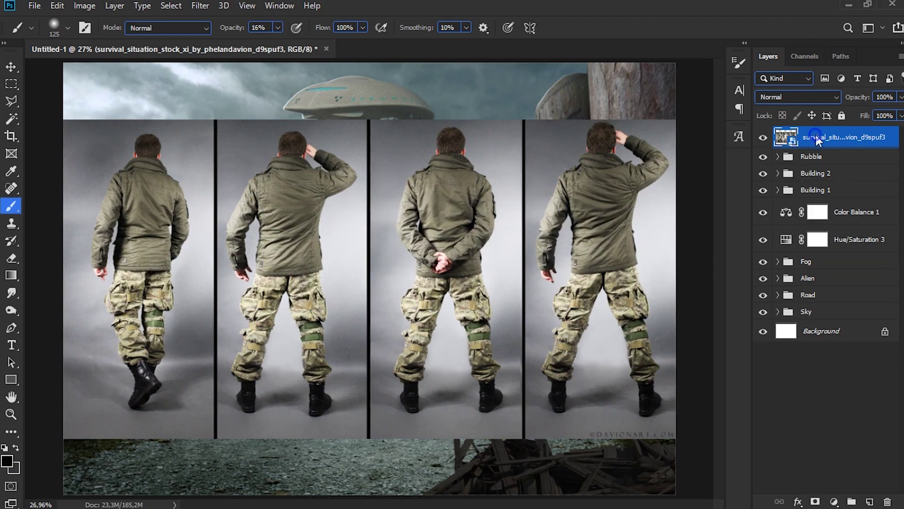
Step: Rasterize the placed image and keep only its first panel with the walking man by masking a rectangular selection and applying the mask
{"action": "right_click", "coordinate": [815, 134]}
{"action": "left_click", "coordinate": [678, 253]}
{"action": "left_click", "coordinate": [11, 84]}
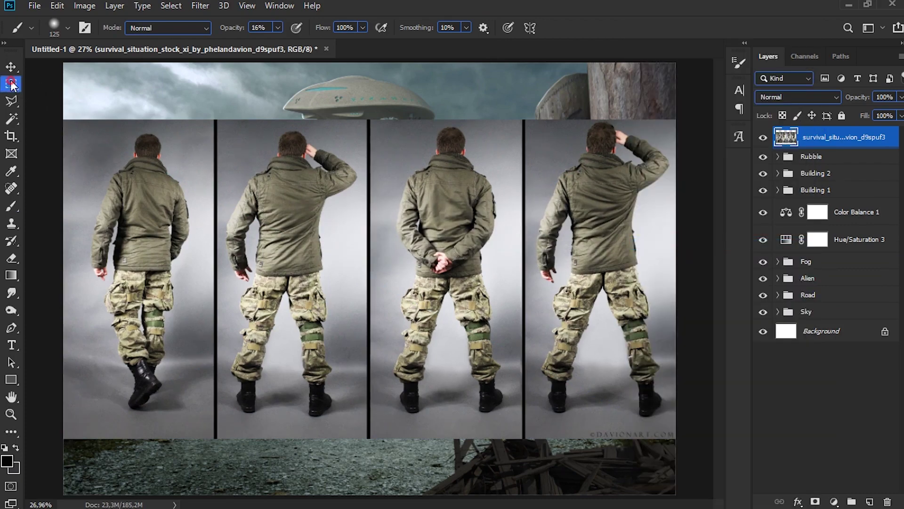
{"action": "left_click_drag", "start_coordinate": [63, 112], "coordinate": [214, 477]}
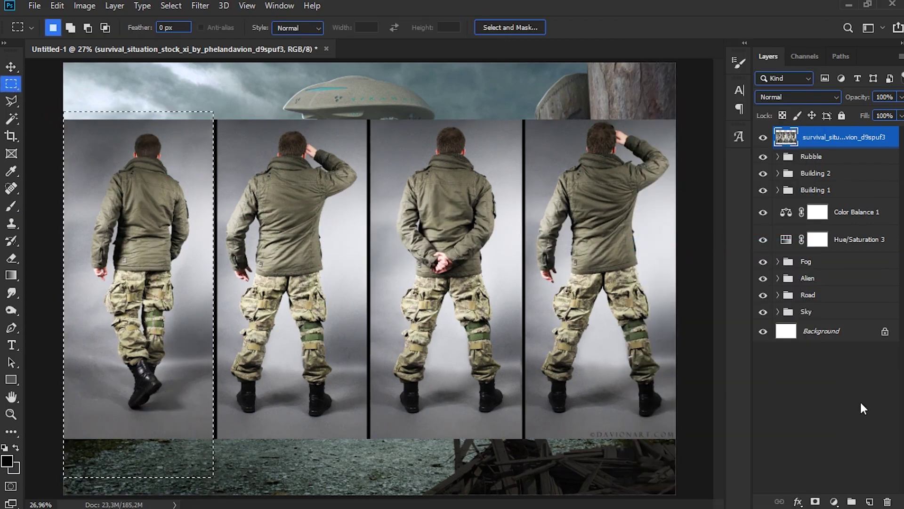
{"action": "left_click", "coordinate": [816, 501]}
{"action": "right_click", "coordinate": [818, 136]}
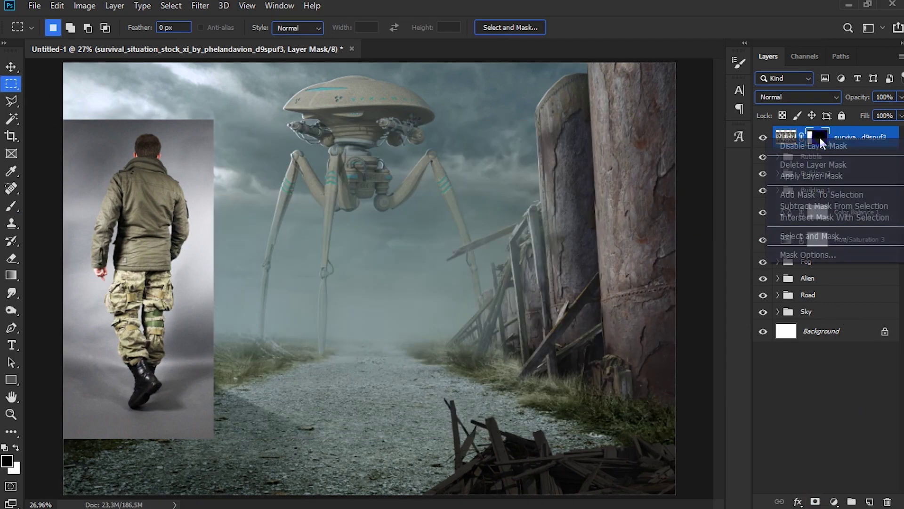
{"action": "left_click", "coordinate": [812, 174]}
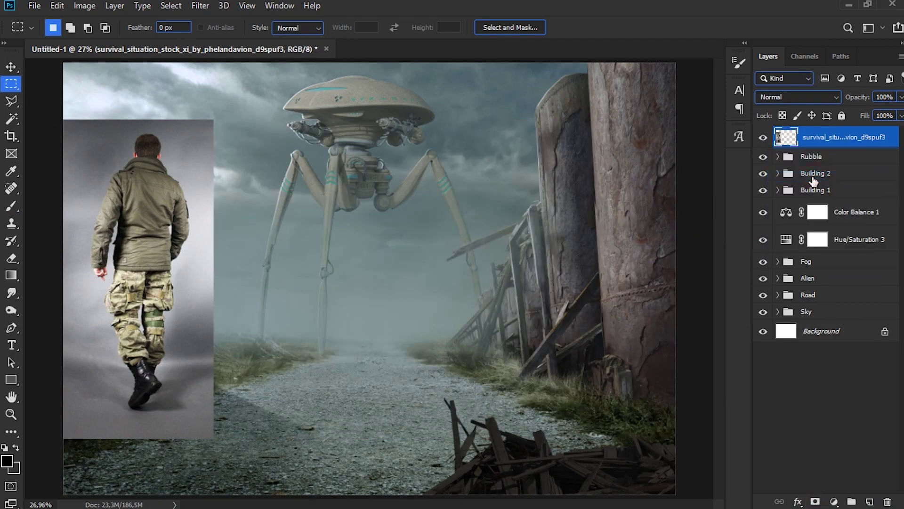
Step: Move the walking man's panel to the middle of the scene and select the man with Select Subject
{"action": "left_click", "coordinate": [11, 71]}
{"action": "left_click_drag", "start_coordinate": [203, 278], "coordinate": [400, 238]}
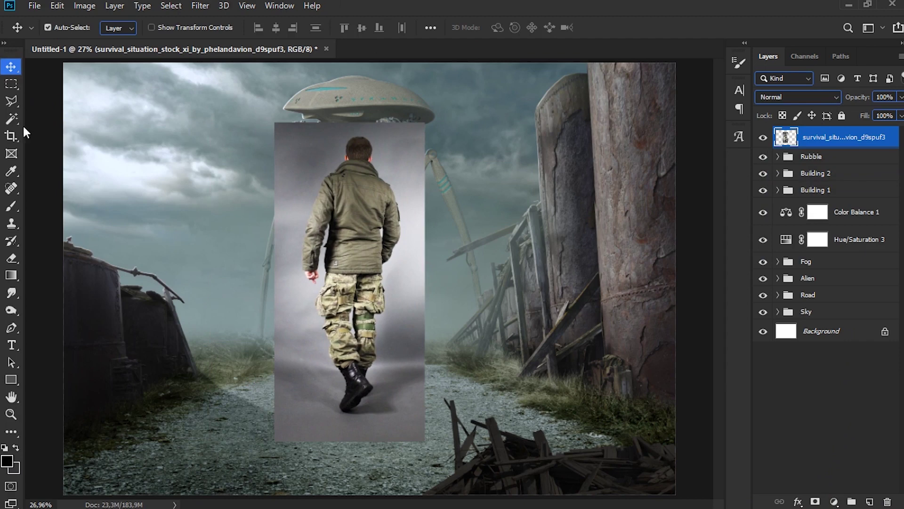
{"action": "left_click", "coordinate": [12, 119]}
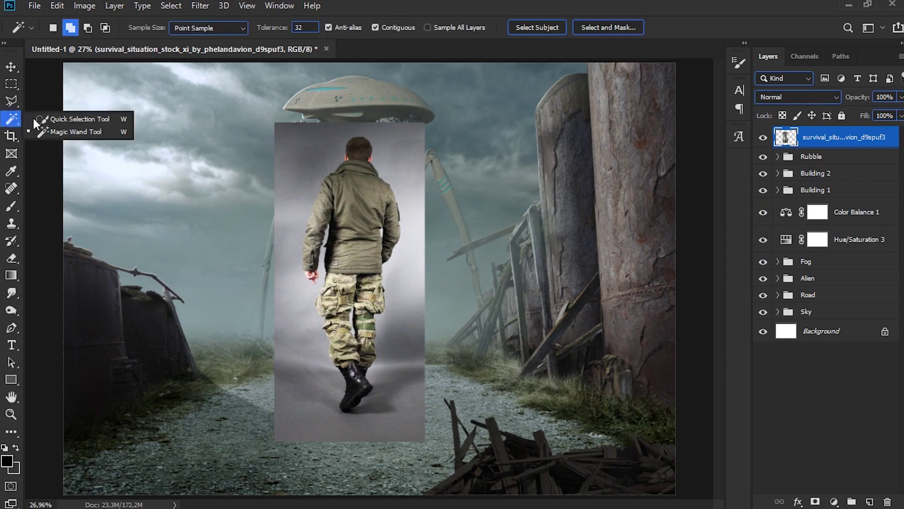
{"action": "left_click", "coordinate": [75, 119]}
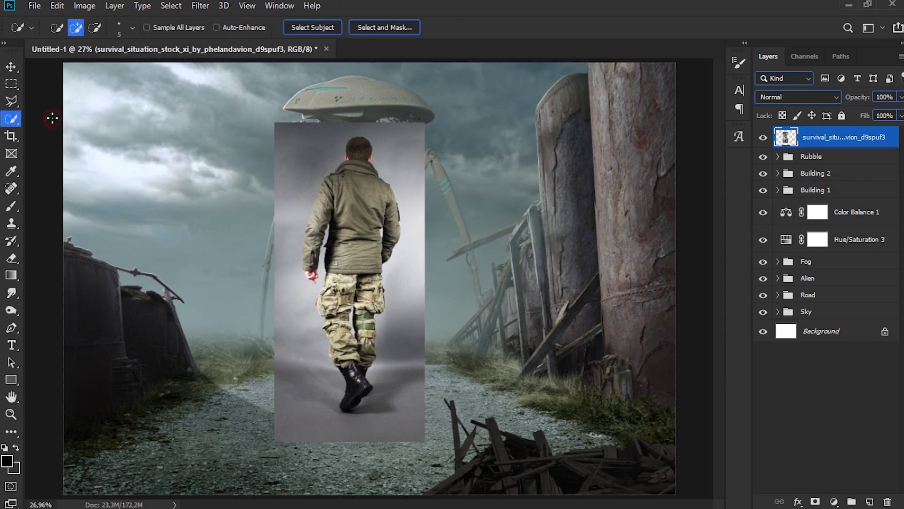
{"action": "left_click", "coordinate": [306, 29]}
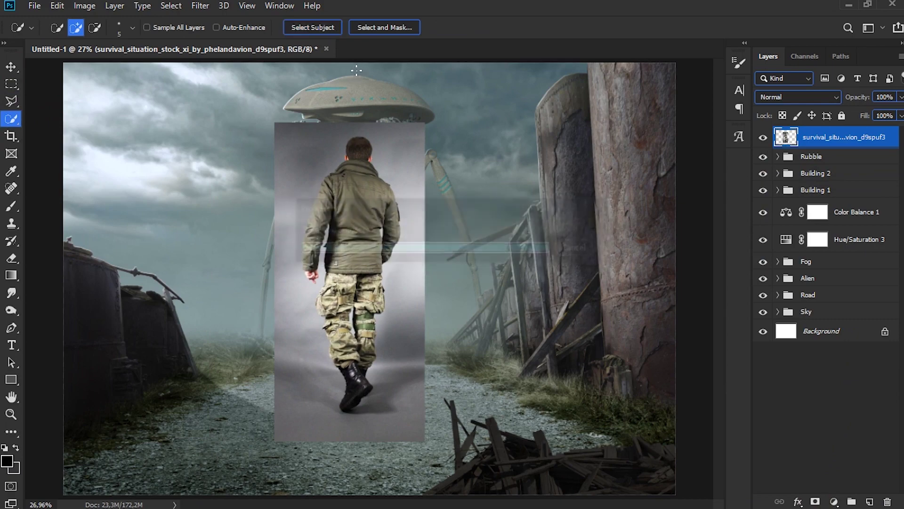
Step: Subtract the background gaps between the man's arms and jacket from the selection with the Quick Selection tool
{"action": "key", "text": "ctrl+plus"}
{"action": "key", "text": "ctrl+plus"}
{"action": "key", "text": "ctrl+plus"}
{"action": "key", "text": "ctrl+plus"}
{"action": "left_click_drag", "start_coordinate": [720, 263], "coordinate": [717, 236]}
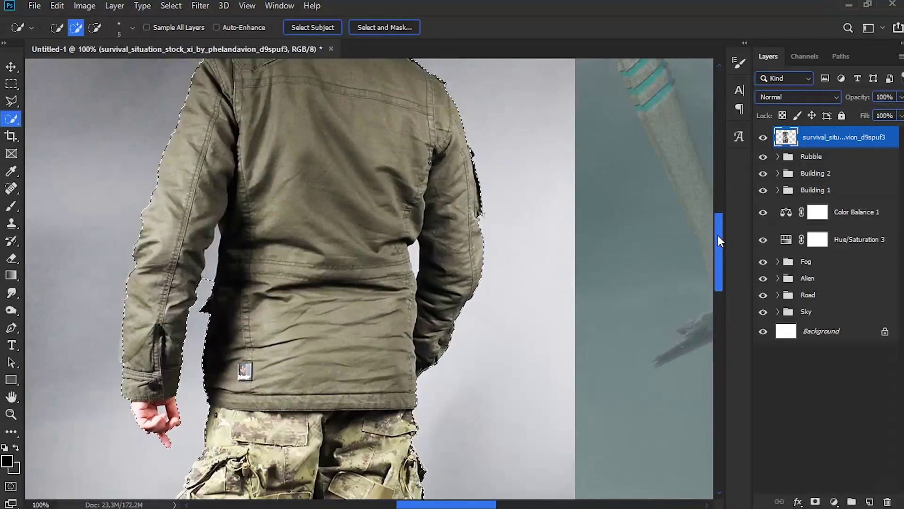
{"action": "mouse_move", "coordinate": [207, 283]}
{"action": "left_mouse_down", "text": "alt"}
{"action": "mouse_move", "coordinate": [217, 230]}
{"action": "mouse_move", "coordinate": [214, 239]}
{"action": "left_mouse_up", "text": "alt"}
{"action": "mouse_move", "coordinate": [415, 254]}
{"action": "left_mouse_down", "text": "alt"}
{"action": "mouse_move", "coordinate": [416, 269]}
{"action": "mouse_move", "coordinate": [416, 241]}
{"action": "left_mouse_up", "text": "alt"}
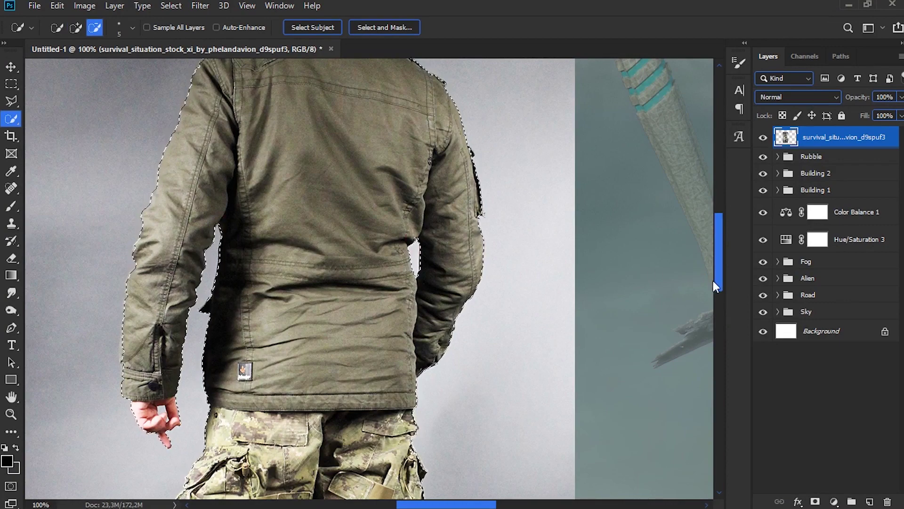
Step: Refine the selection by subtracting the gap between the man's legs and correcting the area around his hand
{"action": "left_click_drag", "start_coordinate": [714, 282], "coordinate": [717, 318]}
{"action": "left_click_drag", "start_coordinate": [297, 328], "coordinate": [300, 361]}
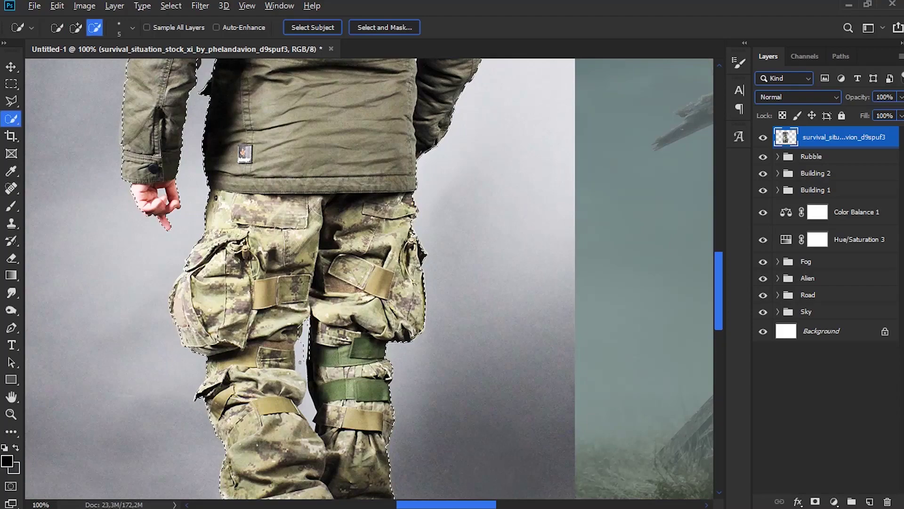
{"action": "left_click_drag", "start_coordinate": [310, 408], "coordinate": [314, 421], "text": "alt"}
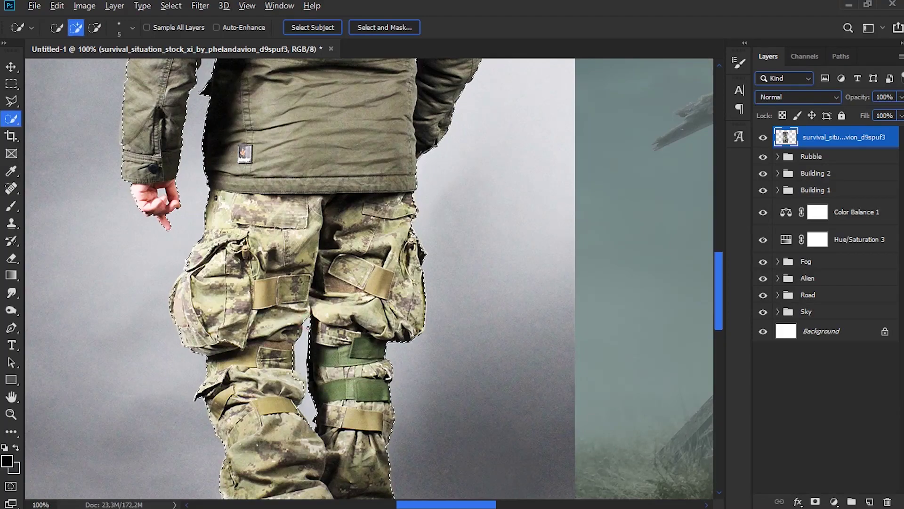
{"action": "left_click", "coordinate": [163, 193], "text": "alt"}
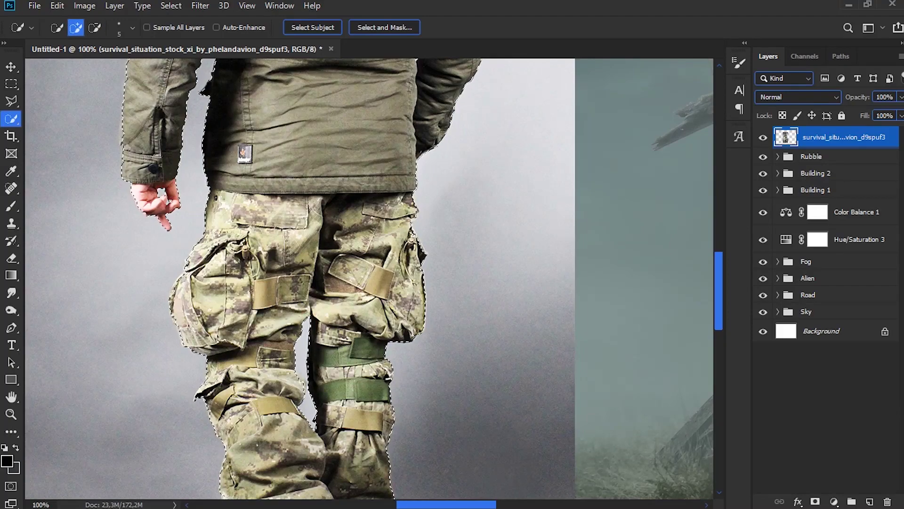
{"action": "key", "text": "ctrl+0"}
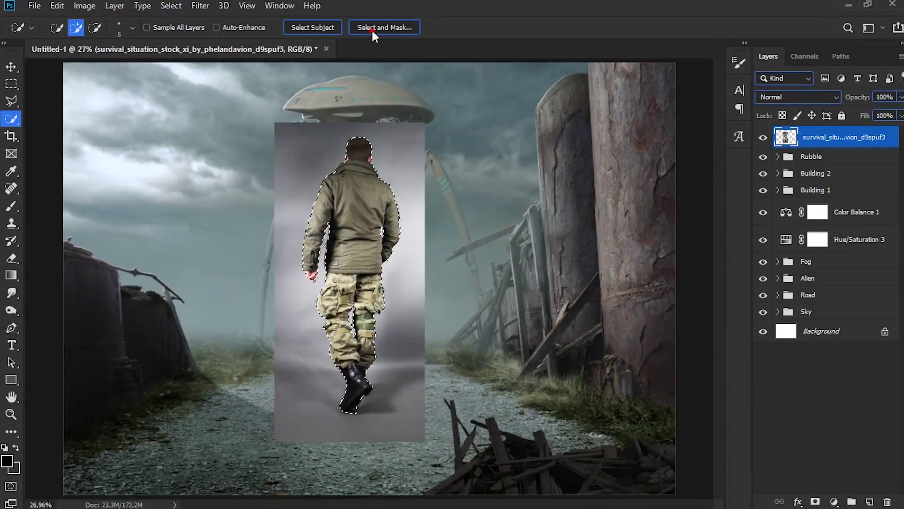
Step: Refine the man's selection in Select and Mask with Smooth 5 and Shift Edge 2, and output it as a layer mask
{"action": "left_click", "coordinate": [373, 30]}
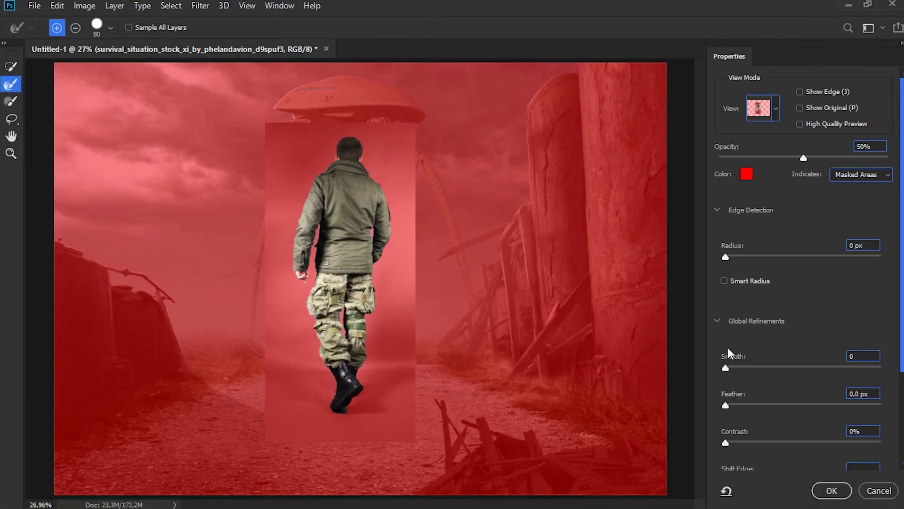
{"action": "type", "text": "5"}
{"action": "scroll", "coordinate": [821, 356], "scroll_direction": "down", "scroll_amount": 3}
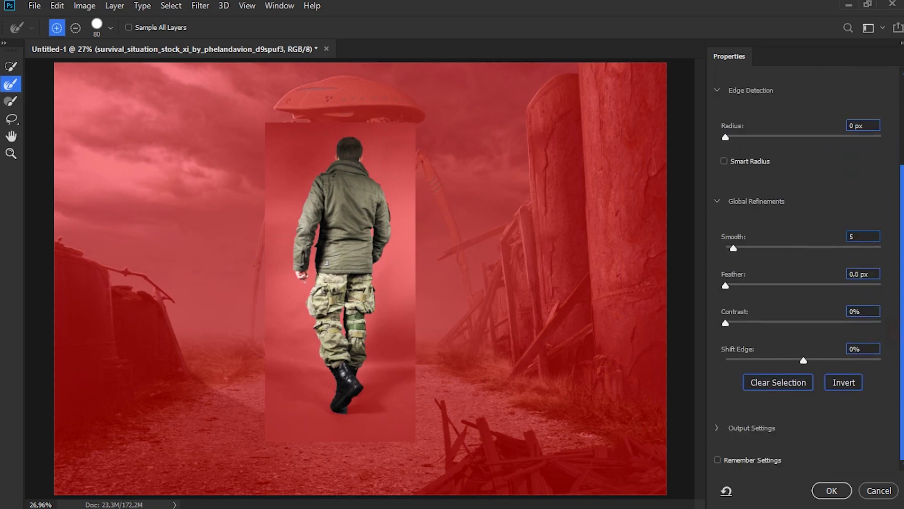
{"action": "left_click", "coordinate": [864, 311]}
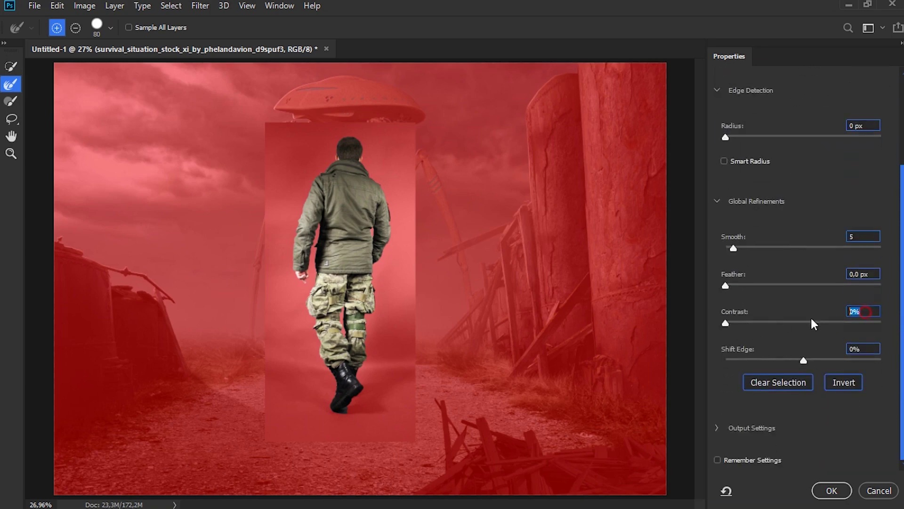
{"action": "left_click", "coordinate": [871, 348]}
{"action": "type", "text": "2"}
{"action": "left_click", "coordinate": [830, 495]}
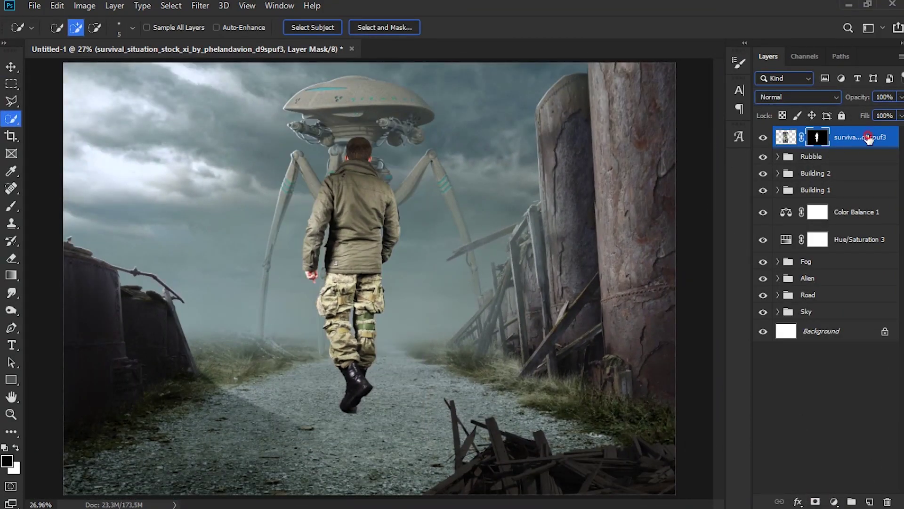
Step: Scale the masked man to about 46% and position him walking on the centre of the road
{"action": "key", "text": "ctrl+t"}
{"action": "left_click_drag", "start_coordinate": [425, 122], "coordinate": [409, 298]}
{"action": "left_click_drag", "start_coordinate": [382, 388], "coordinate": [379, 362]}
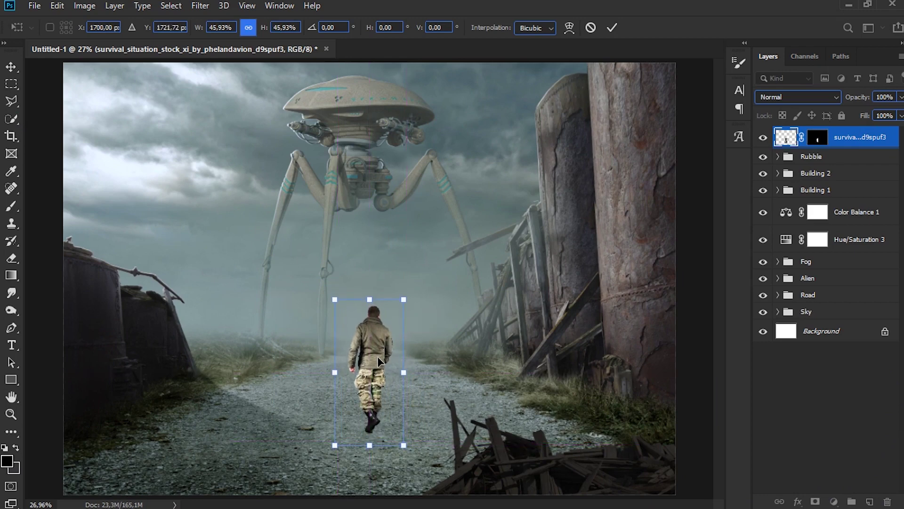
{"action": "left_click", "coordinate": [612, 27]}
{"action": "key", "text": "w"}
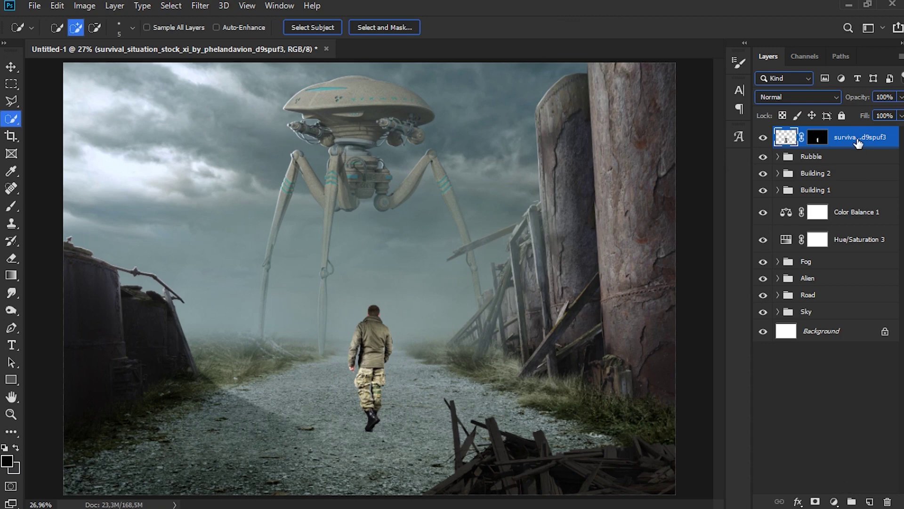
Step: Move the man's layer beneath the Rubble group and clip a Hue/Saturation adjustment layer to it
{"action": "left_click_drag", "start_coordinate": [856, 147], "coordinate": [839, 167]}
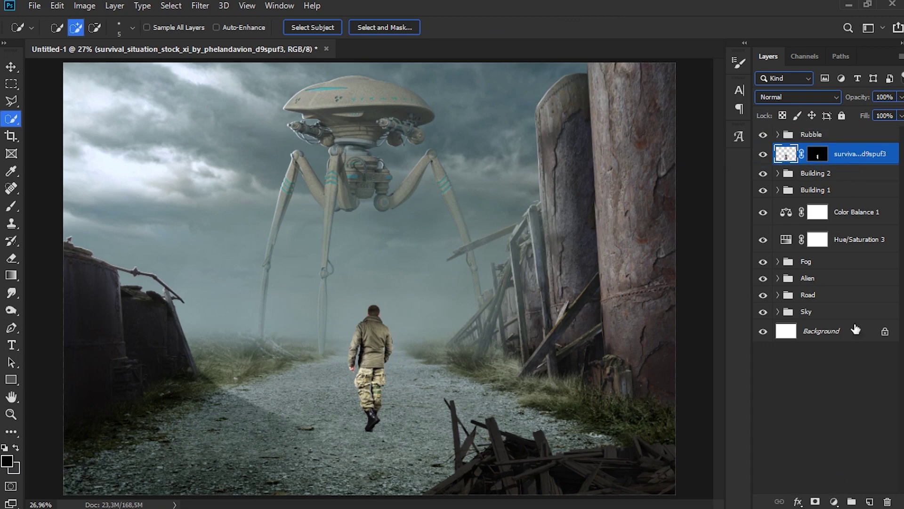
{"action": "left_click", "coordinate": [834, 501]}
{"action": "left_click", "coordinate": [839, 363]}
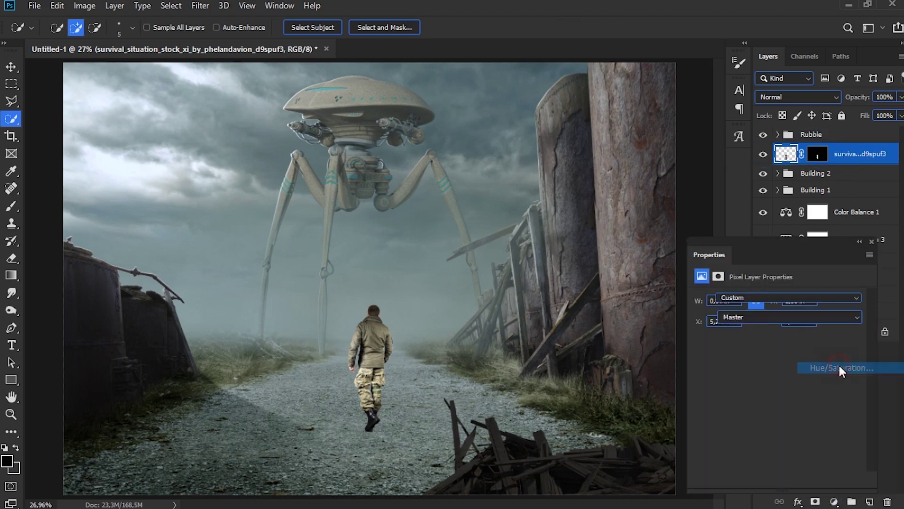
{"action": "left_click", "coordinate": [776, 479]}
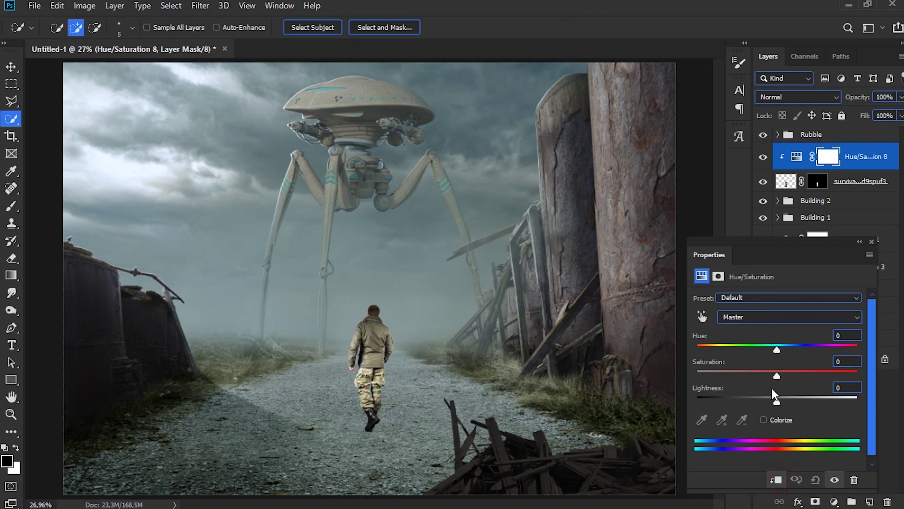
Step: Set the man's clipped Hue/Saturation adjustment to Hue -5 and Saturation -45
{"action": "left_click", "coordinate": [752, 375]}
{"action": "left_click_drag", "start_coordinate": [776, 353], "coordinate": [743, 377]}
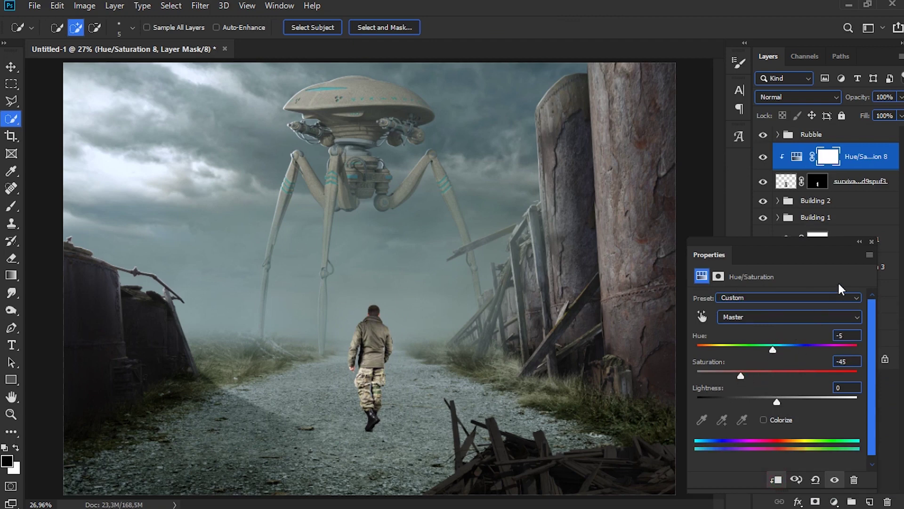
{"action": "left_click", "coordinate": [871, 241]}
Step: Add a Levels adjustment clipped to the man and lower its white output level to 175
{"action": "left_click", "coordinate": [834, 501]}
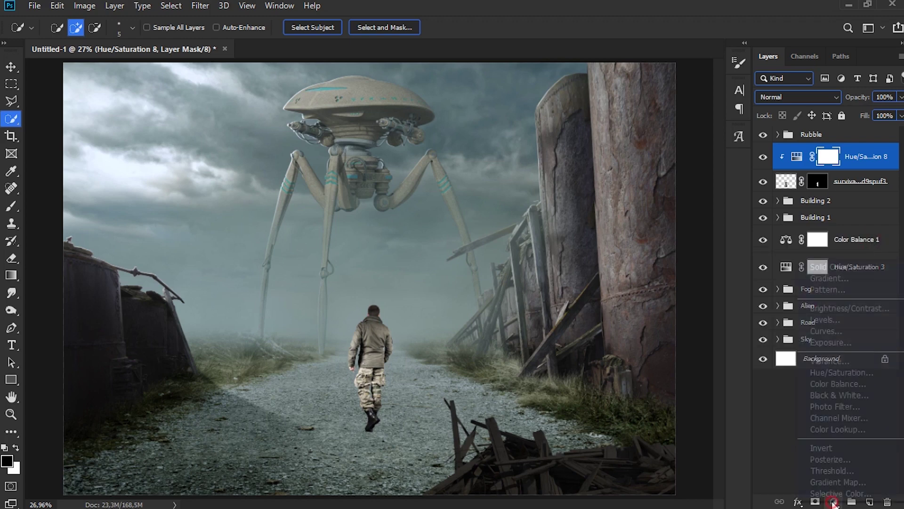
{"action": "left_click", "coordinate": [850, 316]}
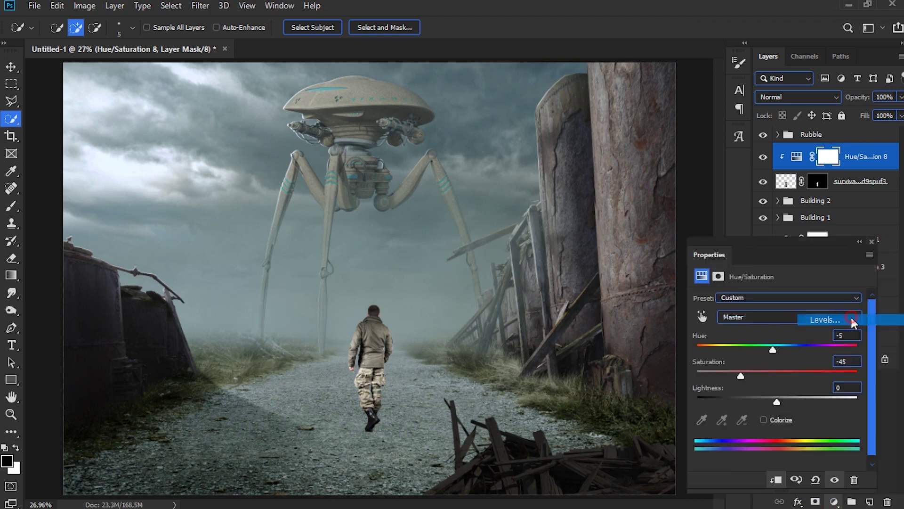
{"action": "left_click", "coordinate": [776, 480]}
{"action": "left_click_drag", "start_coordinate": [859, 434], "coordinate": [813, 434]}
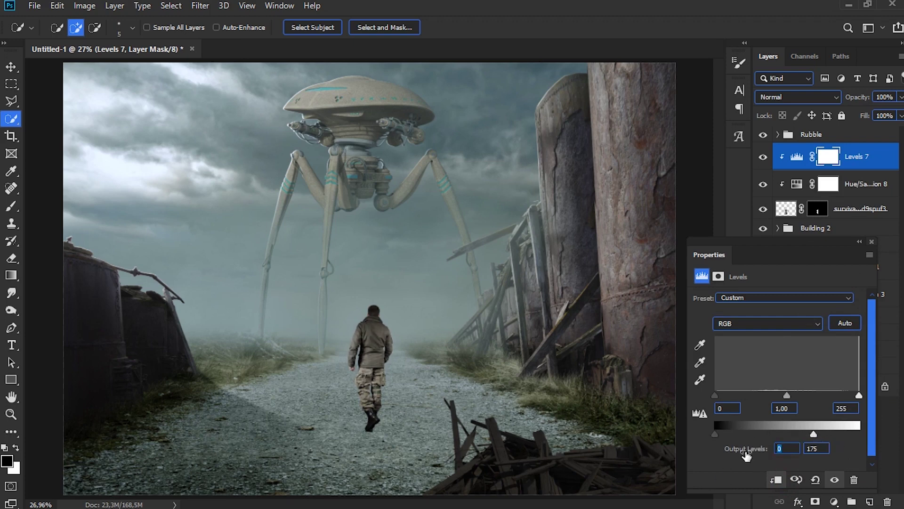
{"action": "left_click", "coordinate": [871, 243]}
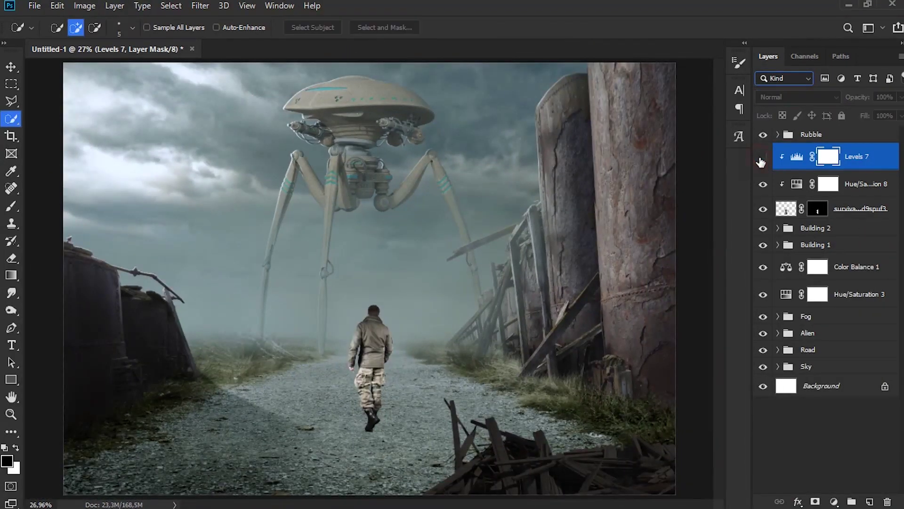
Step: Create a new blank layer above the man's Levels adjustment and make it a clipping mask
{"action": "key", "text": "ctrl+plus"}
{"action": "key", "text": "ctrl+plus"}
{"action": "left_click_drag", "start_coordinate": [722, 261], "coordinate": [719, 306]}
{"action": "left_click", "coordinate": [870, 502]}
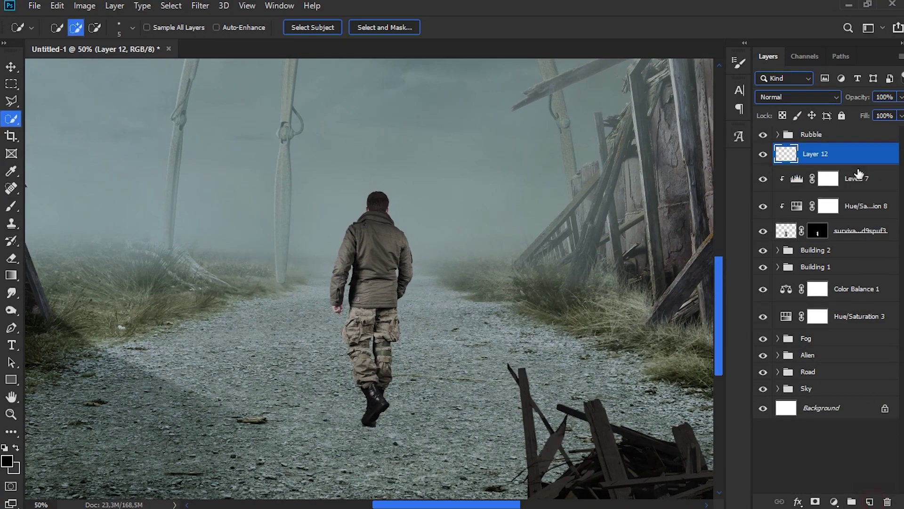
{"action": "right_click", "coordinate": [853, 159]}
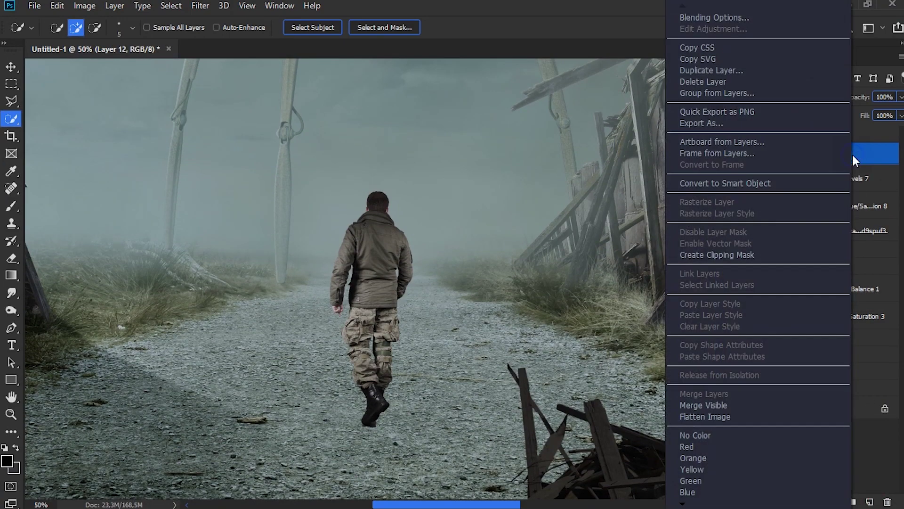
{"action": "left_click", "coordinate": [731, 257]}
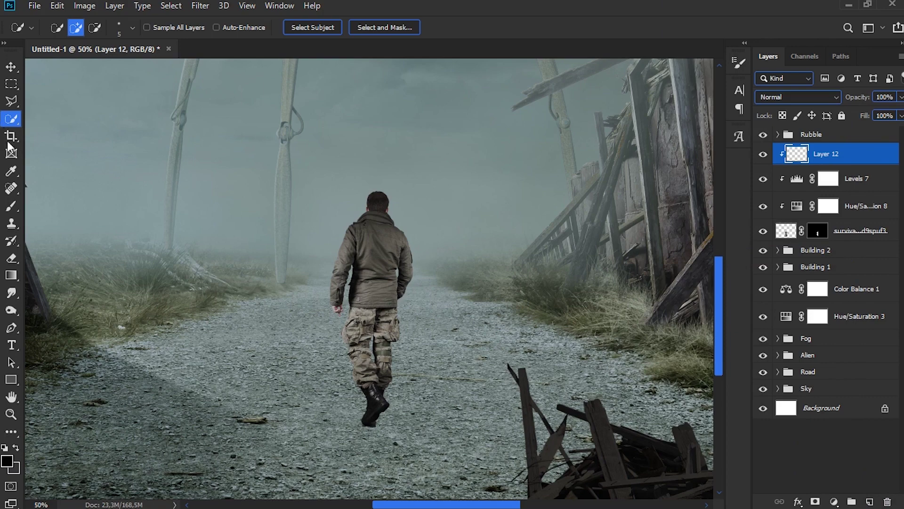
Step: Sample the bright cloud colour for the Brush and set the new clipped layer's blend mode to Overlay
{"action": "left_click", "coordinate": [13, 207]}
{"action": "key", "text": "ctrl+minus"}
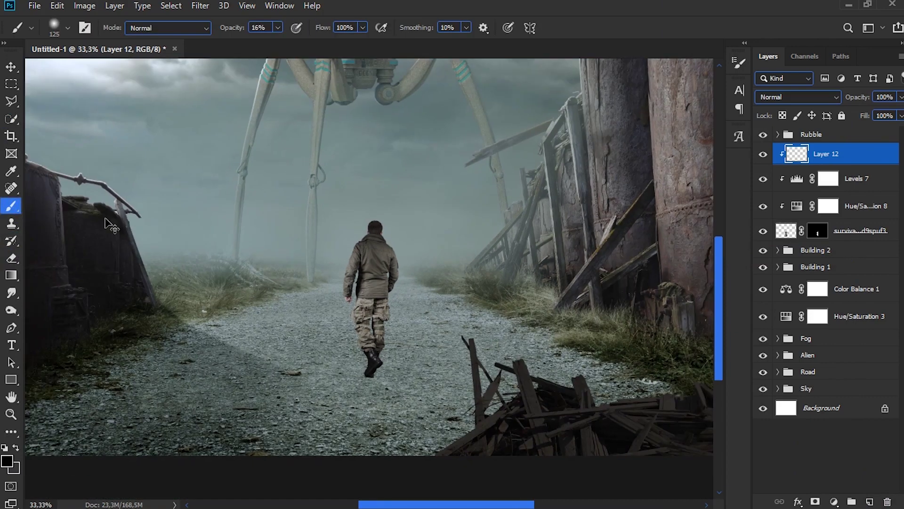
{"action": "left_click_drag", "start_coordinate": [719, 252], "coordinate": [719, 224]}
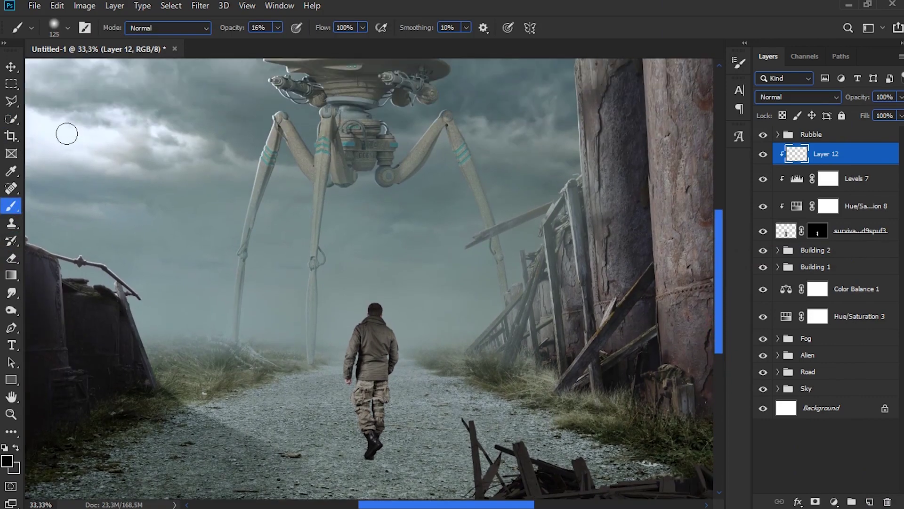
{"action": "left_click", "coordinate": [63, 124], "text": "alt"}
{"action": "left_click", "coordinate": [791, 96]}
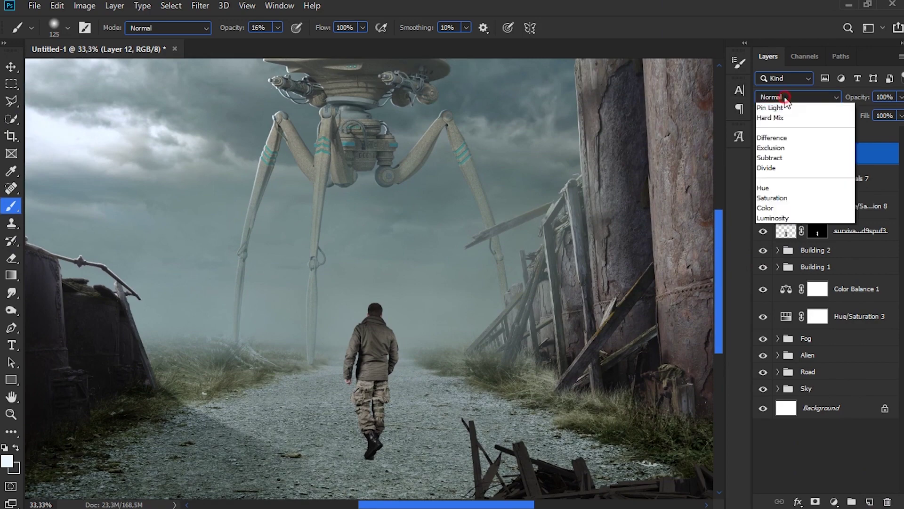
{"action": "left_click", "coordinate": [777, 258]}
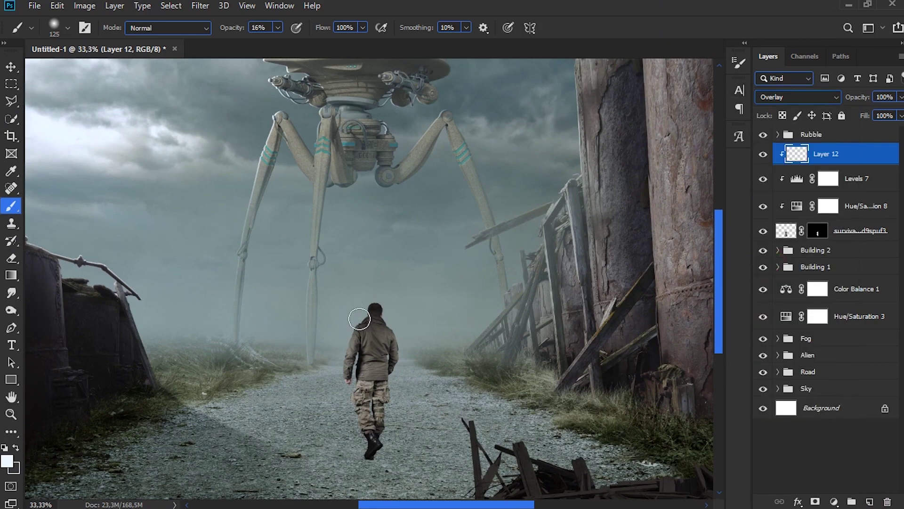
Step: Brush soft highlights at 16% opacity along the man's left shoulder, arm and leg, and compare before and after
{"action": "left_click_drag", "start_coordinate": [362, 314], "coordinate": [340, 357]}
{"action": "left_click_drag", "start_coordinate": [354, 392], "coordinate": [354, 422]}
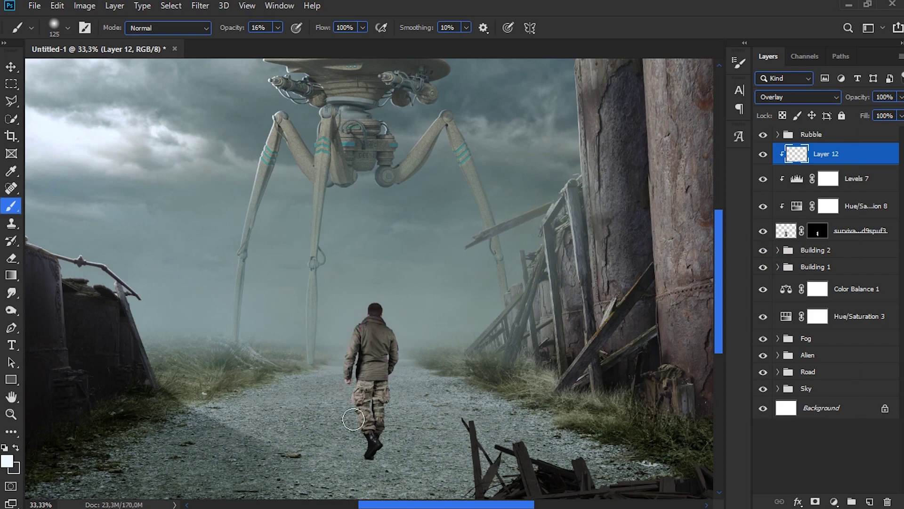
{"action": "left_click_drag", "start_coordinate": [341, 372], "coordinate": [342, 377]}
{"action": "left_click", "coordinate": [762, 154]}
{"action": "left_click", "coordinate": [763, 154]}
{"action": "key", "text": "ctrl+minus"}
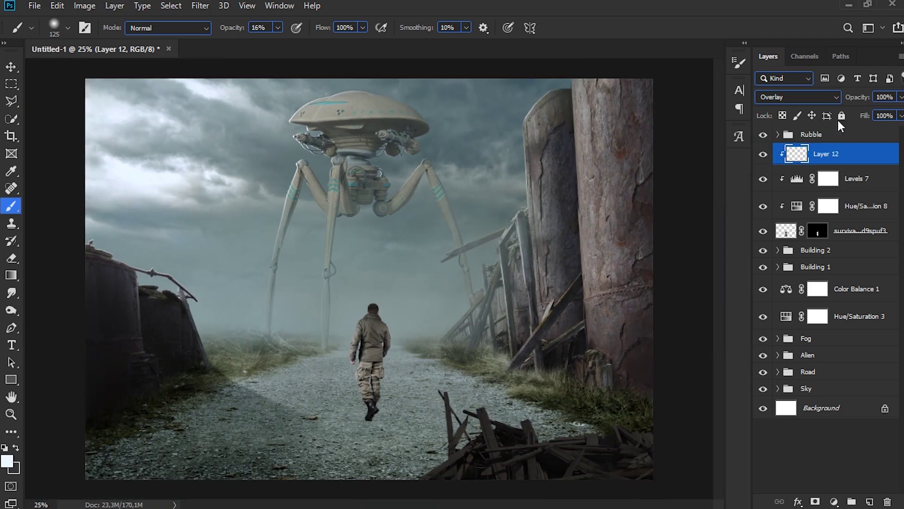
Step: Add an Inner Shadow effect to the man's layer using the Linear Dodge (Add) blend mode
{"action": "right_click", "coordinate": [852, 232]}
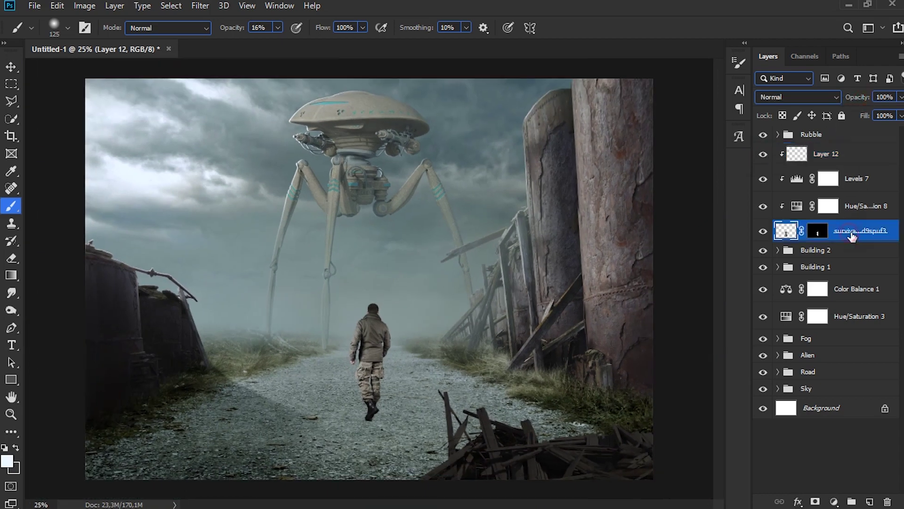
{"action": "left_click", "coordinate": [697, 17]}
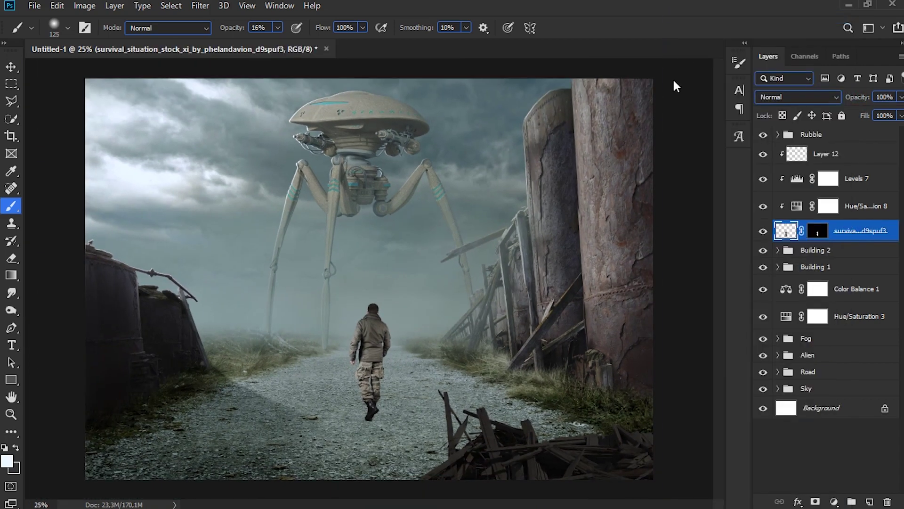
{"action": "left_click_drag", "start_coordinate": [488, 54], "coordinate": [532, 53]}
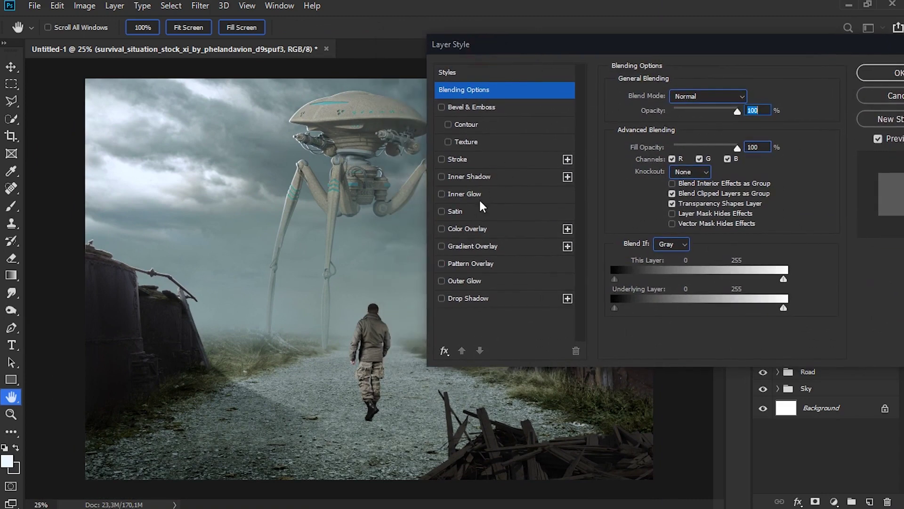
{"action": "left_click", "coordinate": [490, 177]}
{"action": "left_click", "coordinate": [710, 97]}
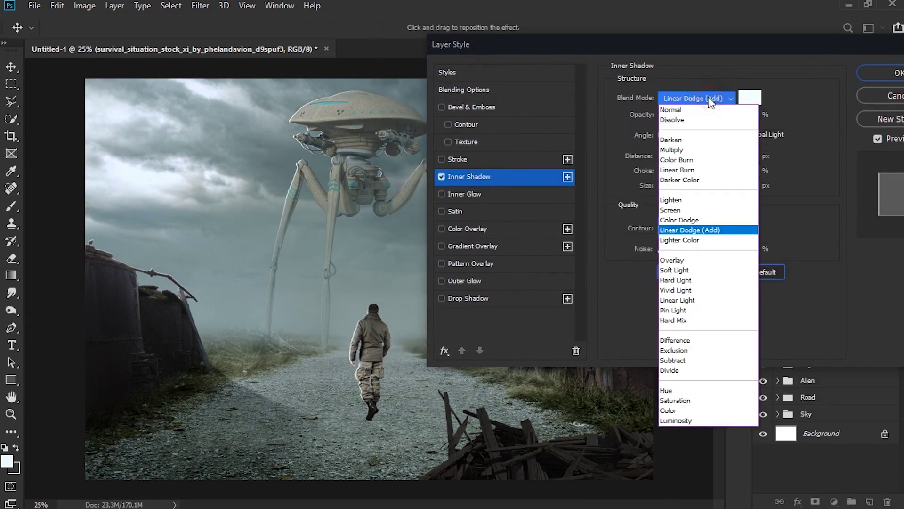
{"action": "left_click", "coordinate": [705, 230]}
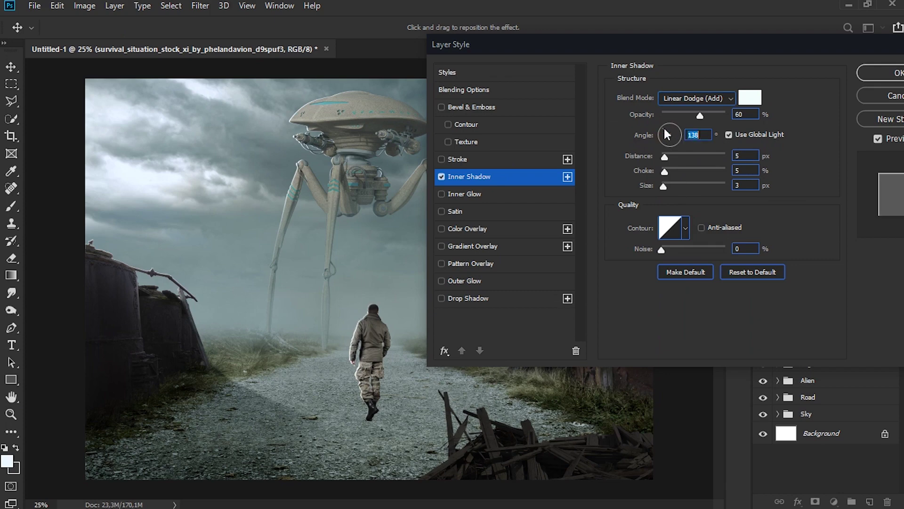
Step: Set the Inner Shadow angle to 123° with global light and apply the layer style
{"action": "left_click_drag", "start_coordinate": [664, 127], "coordinate": [665, 126]}
{"action": "key", "text": "ctrl+plus"}
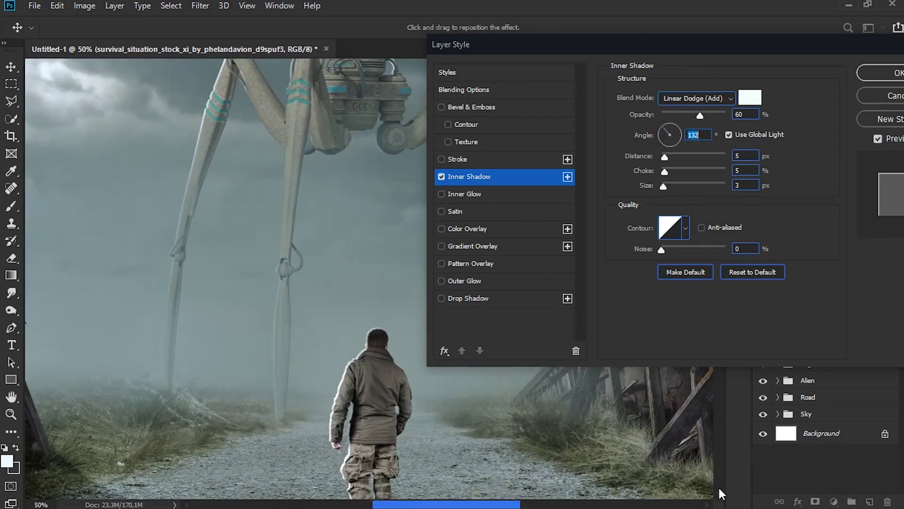
{"action": "scroll", "coordinate": [719, 494], "scroll_direction": "down", "scroll_amount": 3}
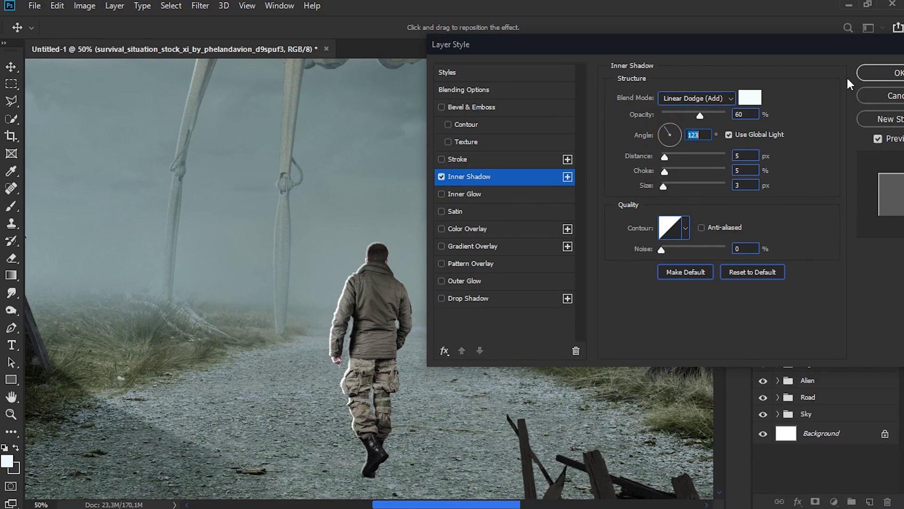
{"action": "left_click", "coordinate": [888, 76]}
Step: Convert the man's Inner Shadow effect into a separate layer
{"action": "key", "text": "ctrl+minus"}
{"action": "key", "text": "ctrl+minus"}
{"action": "key", "text": "ctrl+plus"}
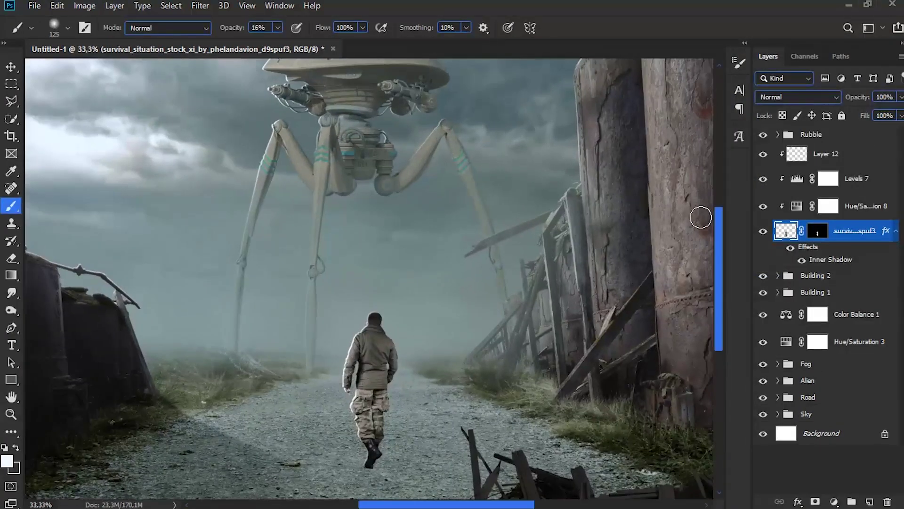
{"action": "left_click_drag", "start_coordinate": [718, 233], "coordinate": [733, 262]}
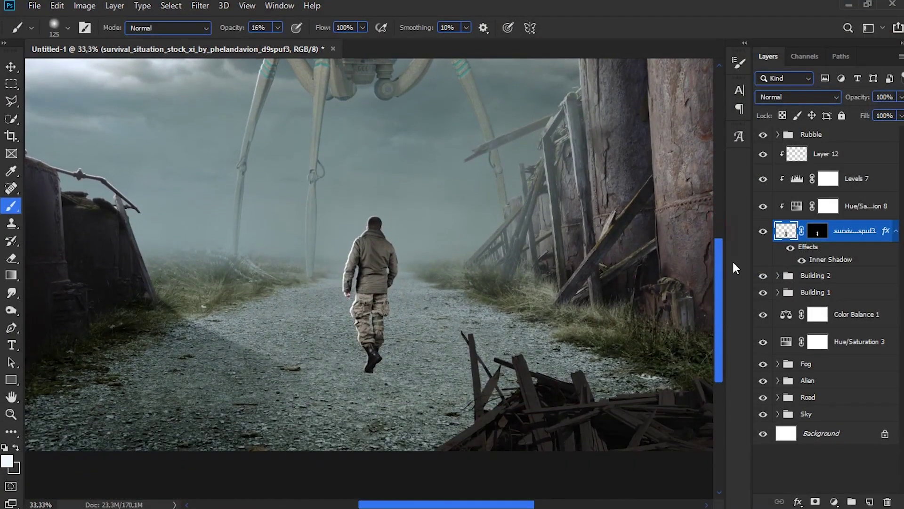
{"action": "right_click", "coordinate": [843, 261]}
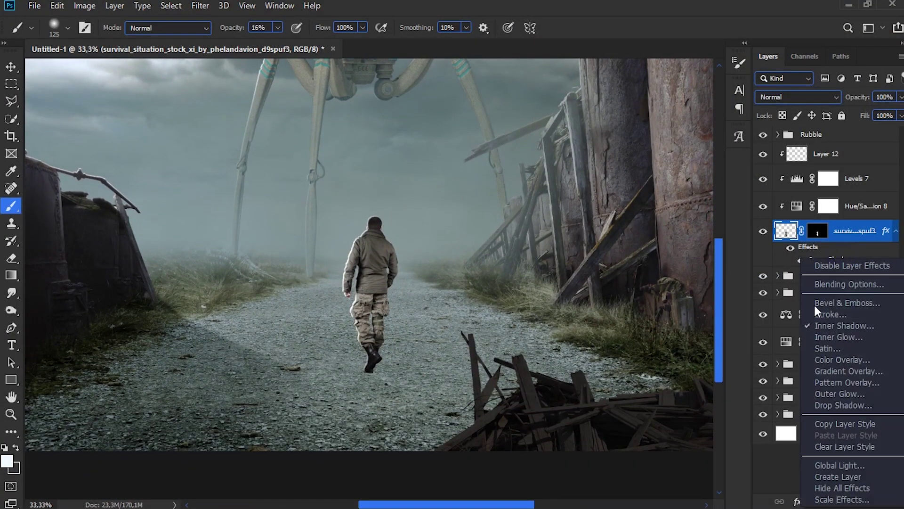
{"action": "left_click", "coordinate": [837, 475]}
{"action": "key", "text": "Return"}
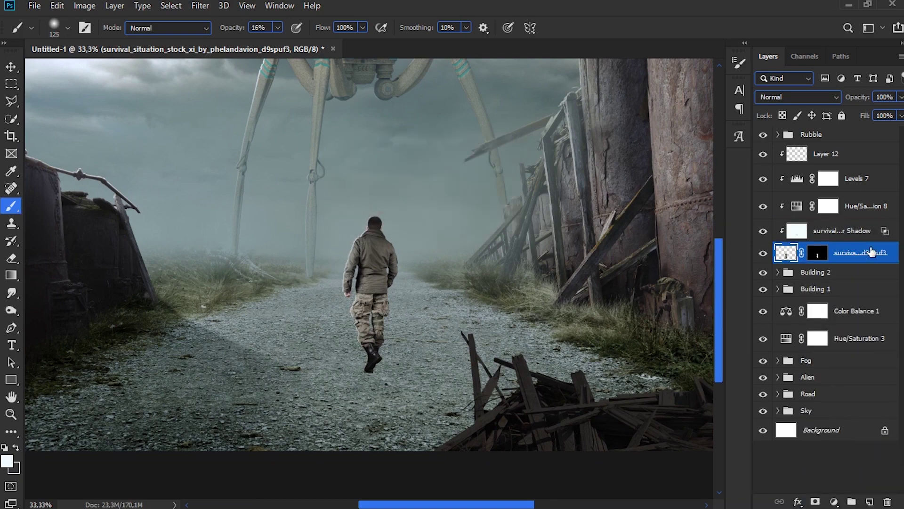
Step: Move the Inner Shadow layer to the top of the man's clipped layers and add a layer mask to it
{"action": "left_click", "coordinate": [843, 231]}
{"action": "left_click_drag", "start_coordinate": [839, 233], "coordinate": [838, 145]}
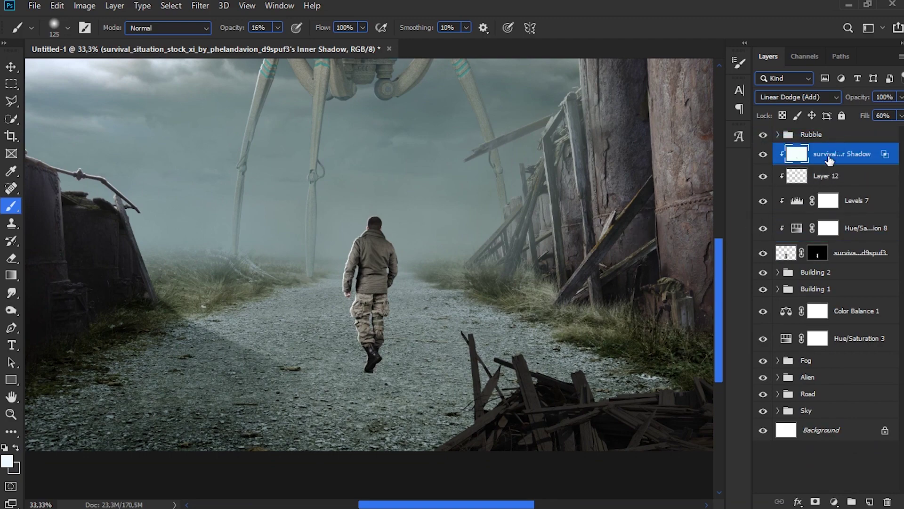
{"action": "left_click", "coordinate": [816, 499]}
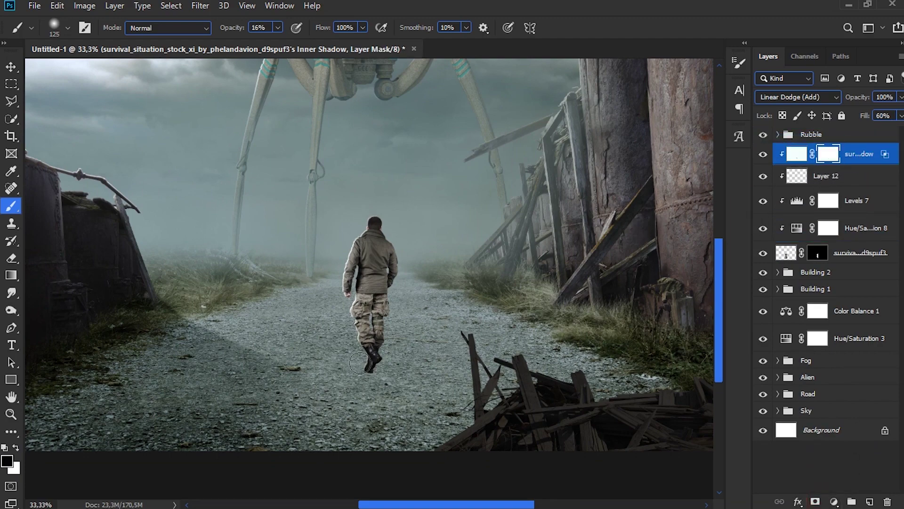
Step: Paint black on the Inner Shadow layer's mask with brush opacity 27% to soften the rim light on the man's legs, arm and shoulders
{"action": "left_click_drag", "start_coordinate": [225, 32], "coordinate": [264, 29]}
{"action": "mouse_move", "coordinate": [386, 364]}
{"action": "left_mouse_down"}
{"action": "mouse_move", "coordinate": [368, 345]}
{"action": "mouse_move", "coordinate": [367, 301]}
{"action": "mouse_move", "coordinate": [363, 317]}
{"action": "mouse_move", "coordinate": [381, 289]}
{"action": "left_mouse_up"}
{"action": "left_click", "coordinate": [249, 29]}
{"action": "type", "text": "27"}
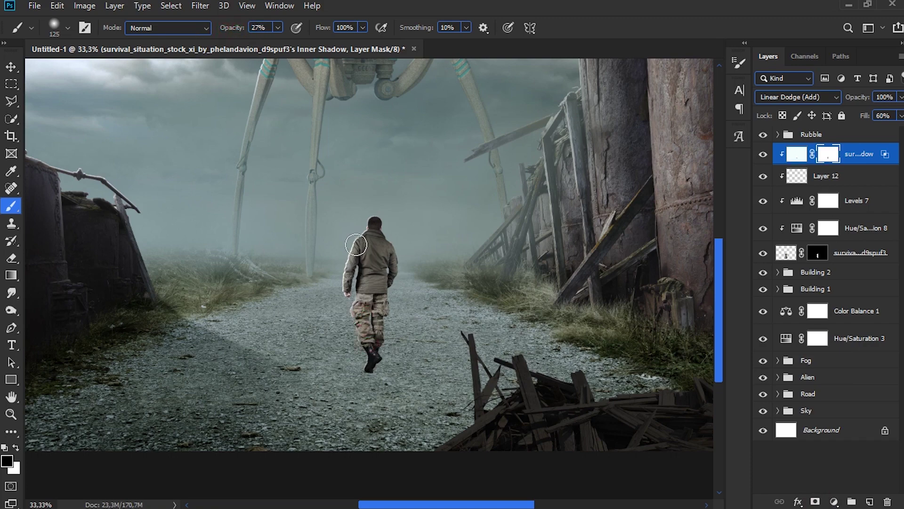
{"action": "mouse_move", "coordinate": [345, 280]}
{"action": "left_mouse_down"}
{"action": "mouse_move", "coordinate": [346, 296]}
{"action": "mouse_move", "coordinate": [346, 282]}
{"action": "left_mouse_up"}
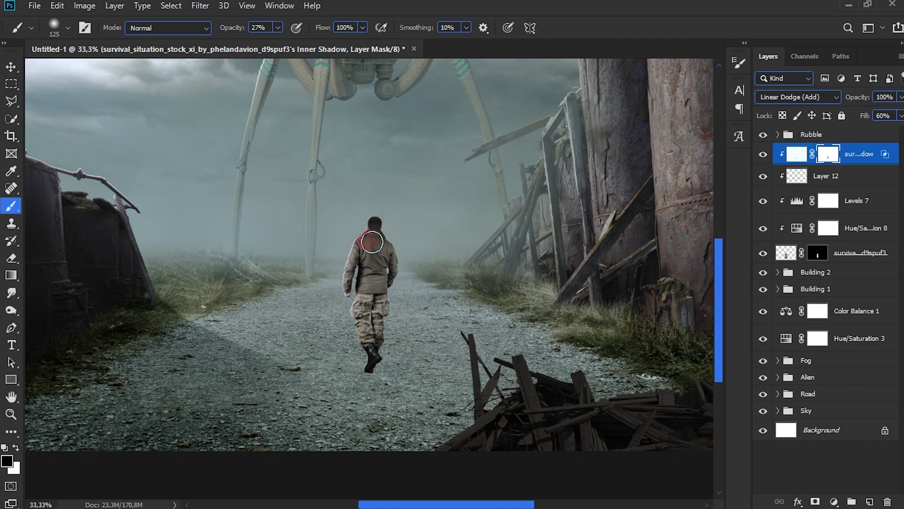
{"action": "key", "text": "ctrl+0"}
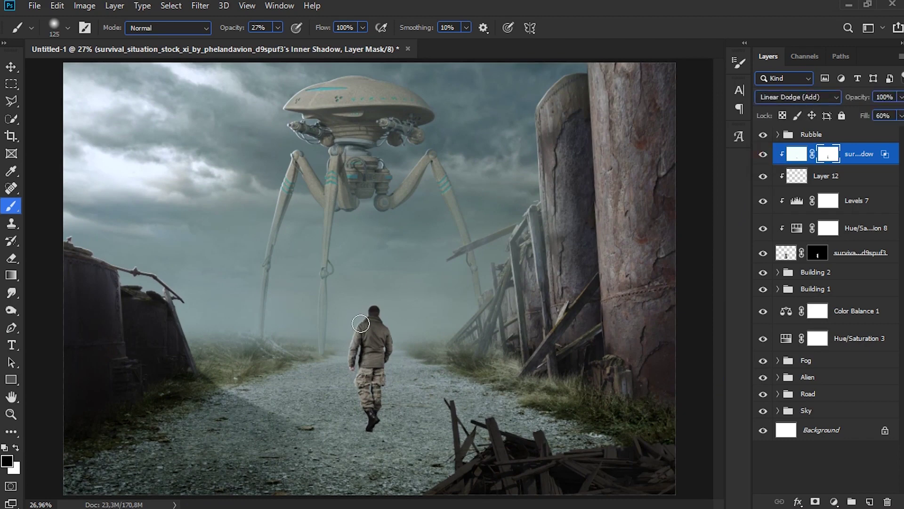
{"action": "left_click", "coordinate": [361, 325]}
Step: Duplicate the man's layer and apply the layer mask on the original beneath the copy
{"action": "left_click", "coordinate": [854, 258]}
{"action": "key", "text": "ctrl+j"}
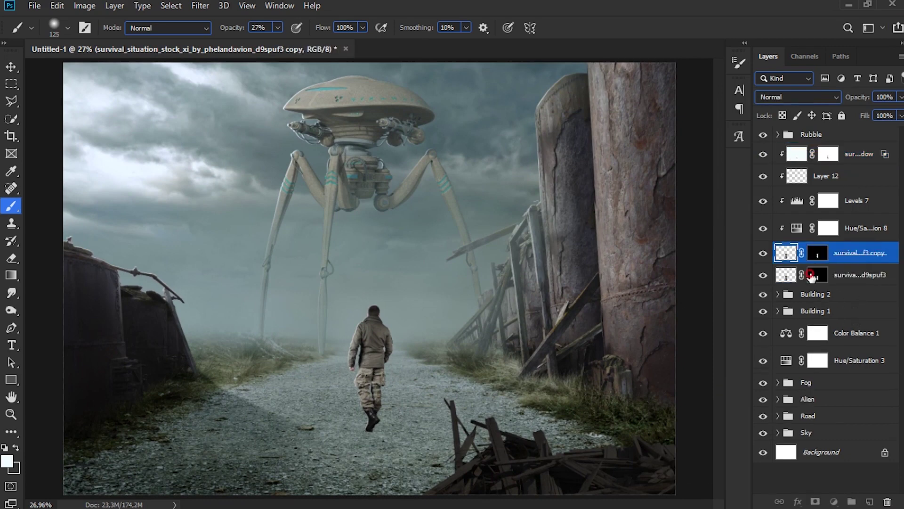
{"action": "left_click", "coordinate": [811, 274]}
{"action": "right_click", "coordinate": [810, 274]}
{"action": "left_click", "coordinate": [818, 306]}
Step: Flip the lower man layer vertically below his boots and squash it to about half his height
{"action": "key", "text": "ctrl+t"}
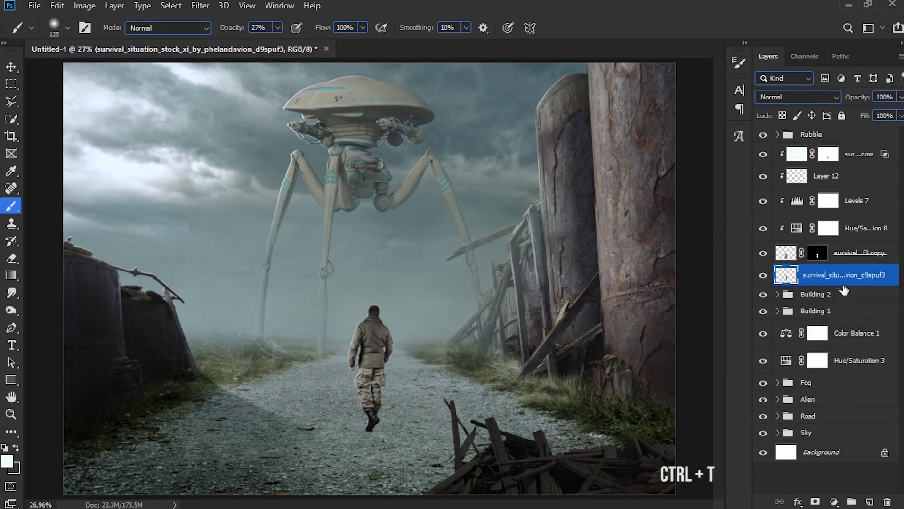
{"action": "left_click_drag", "start_coordinate": [372, 304], "coordinate": [375, 490]}
{"action": "key", "text": "Return"}
Step: Turn the flipped figure solid black using Hue/Saturation with Lightness -100
{"action": "key", "text": "ctrl+u"}
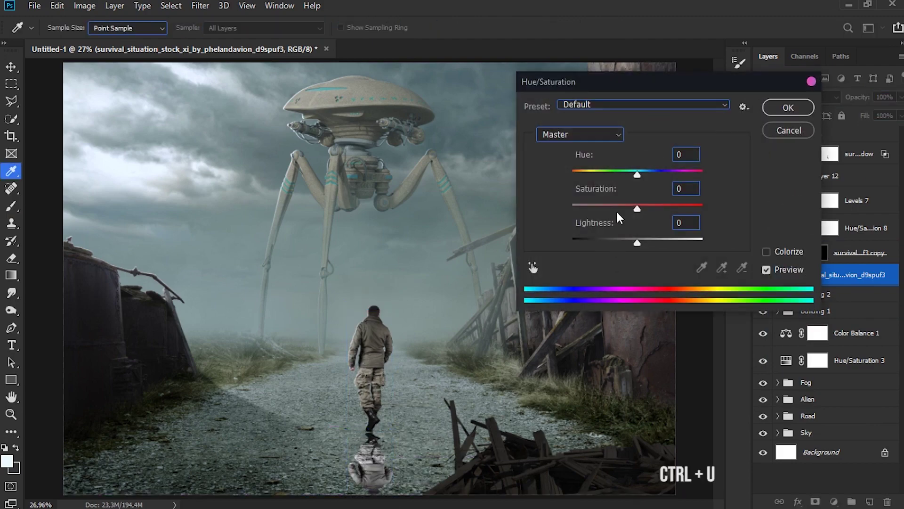
{"action": "left_click_drag", "start_coordinate": [637, 242], "coordinate": [572, 242]}
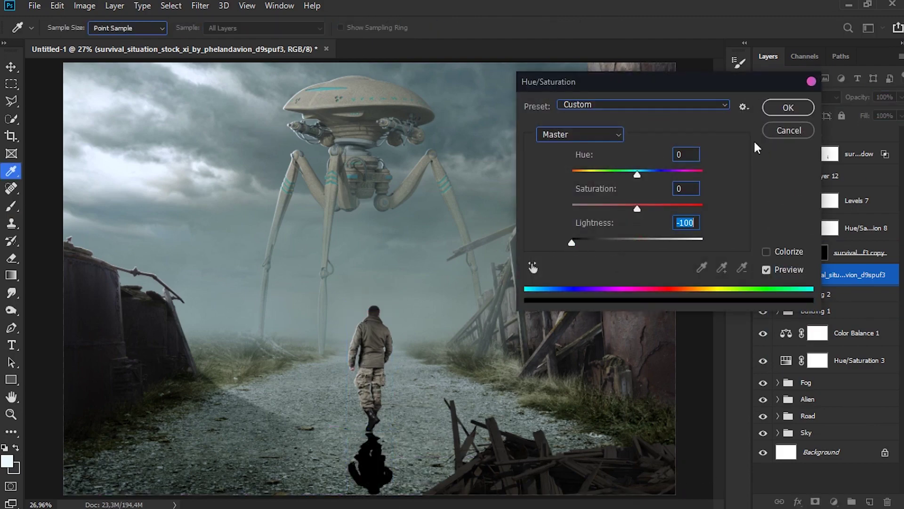
{"action": "left_click", "coordinate": [783, 107]}
Step: Free-transform the black shadow figure, skewing it horizontally about 67° toward the rubble while keeping its base at the man's boots
{"action": "key", "text": "ctrl+t"}
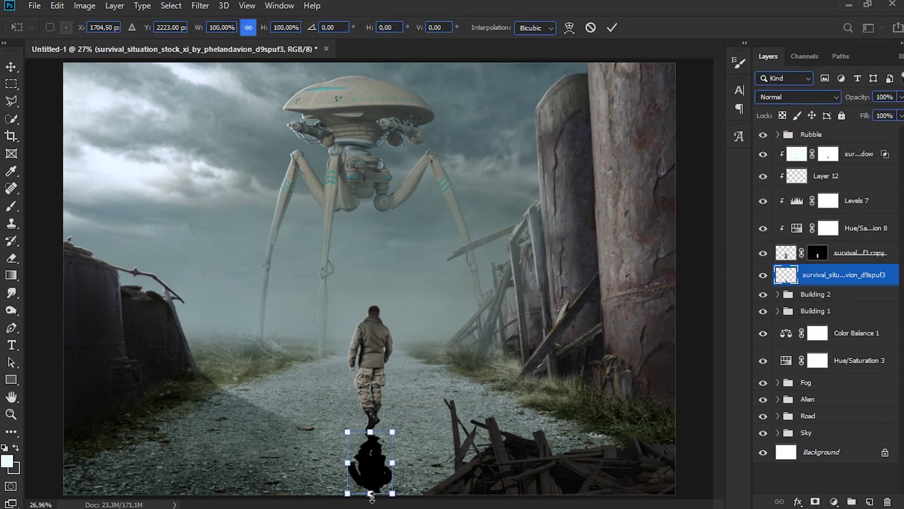
{"action": "left_click_drag", "start_coordinate": [371, 495], "coordinate": [371, 496]}
{"action": "left_click_drag", "start_coordinate": [370, 429], "coordinate": [370, 425]}
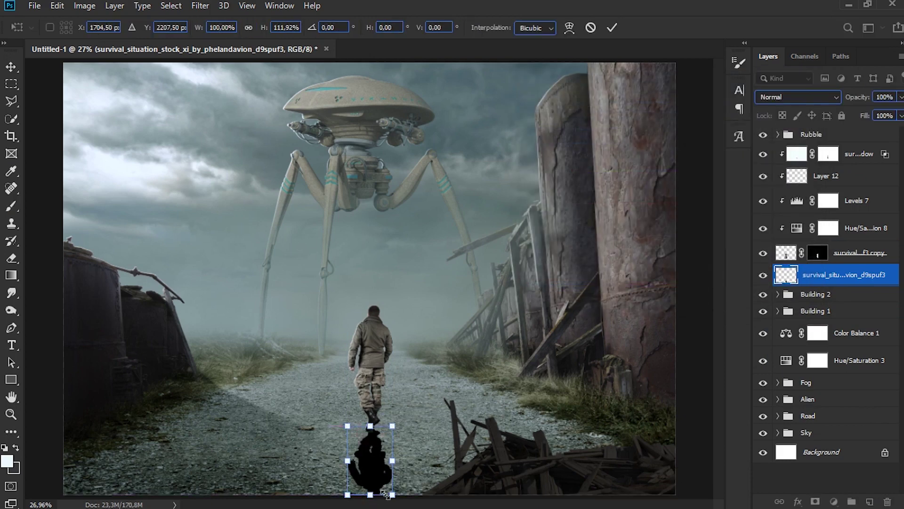
{"action": "left_click_drag", "start_coordinate": [370, 495], "coordinate": [518, 492]}
{"action": "left_click_drag", "start_coordinate": [370, 426], "coordinate": [366, 429]}
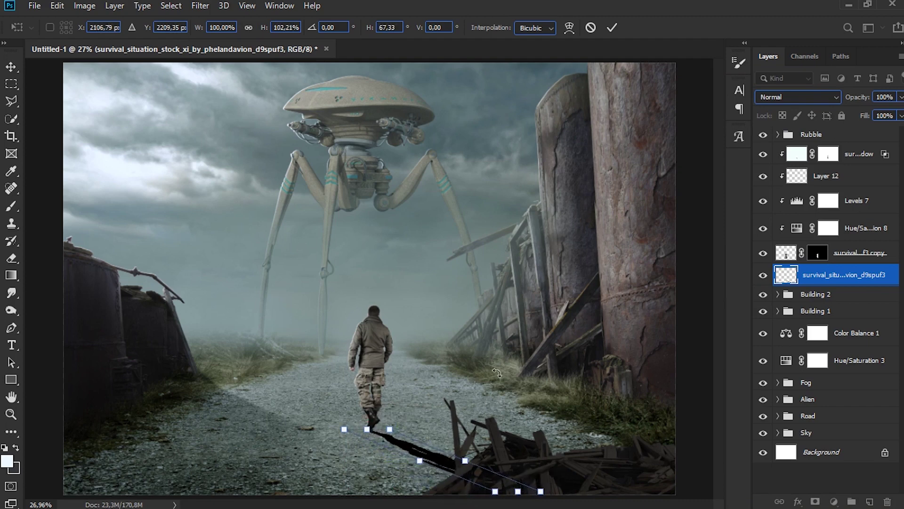
{"action": "left_click", "coordinate": [611, 28]}
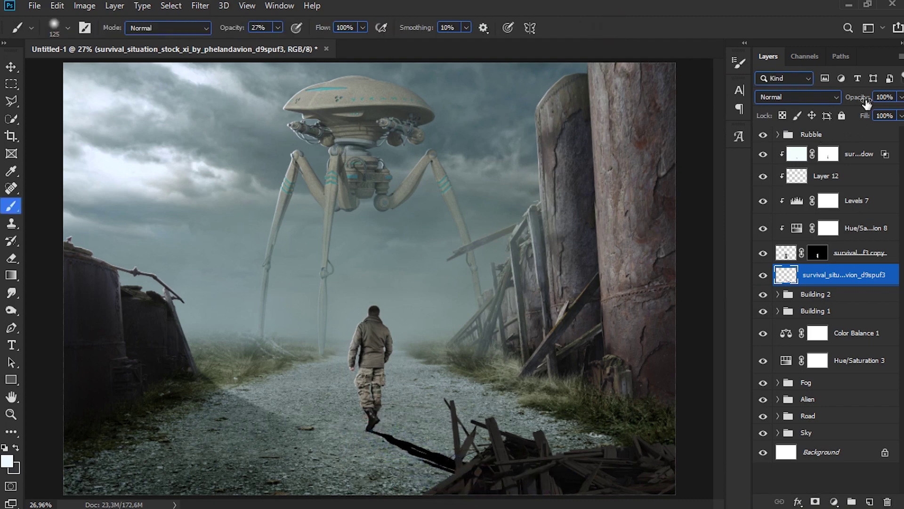
Step: Set the shadow layer's opacity to 40% and apply a Gaussian Blur with a 4.1-pixel radius
{"action": "double_click", "coordinate": [885, 97]}
{"action": "type", "text": "40"}
{"action": "key", "text": "Return"}
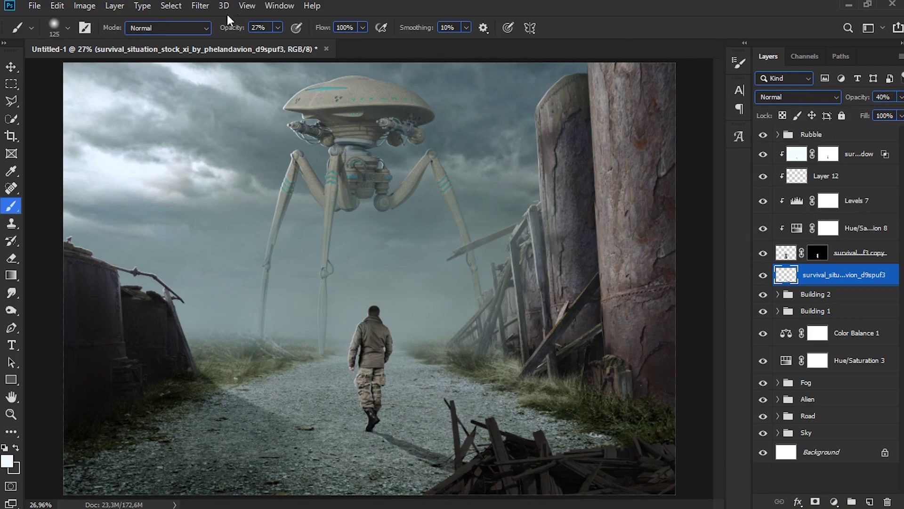
{"action": "left_click", "coordinate": [200, 6]}
{"action": "mouse_move", "coordinate": [234, 158]}
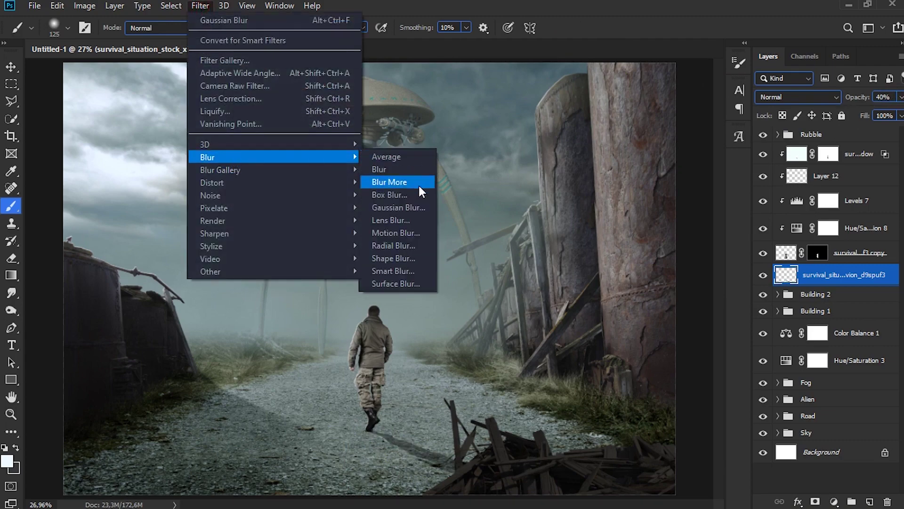
{"action": "left_click", "coordinate": [414, 207]}
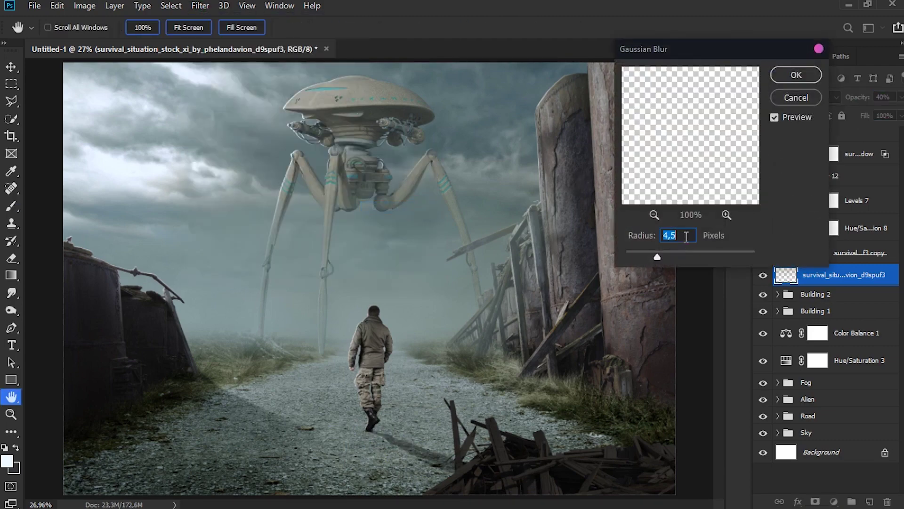
{"action": "type", "text": "4,1"}
{"action": "left_click", "coordinate": [796, 73]}
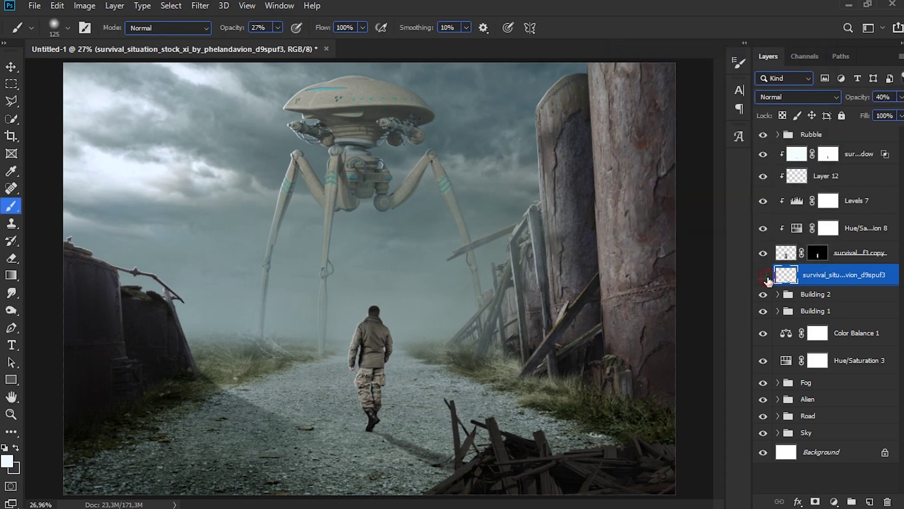
{"action": "left_click", "coordinate": [764, 275]}
Step: Duplicate the shadow layer, mask the copy, and fade its far end by painting black with a size 300 brush at 49% opacity
{"action": "key", "text": "ctrl+j"}
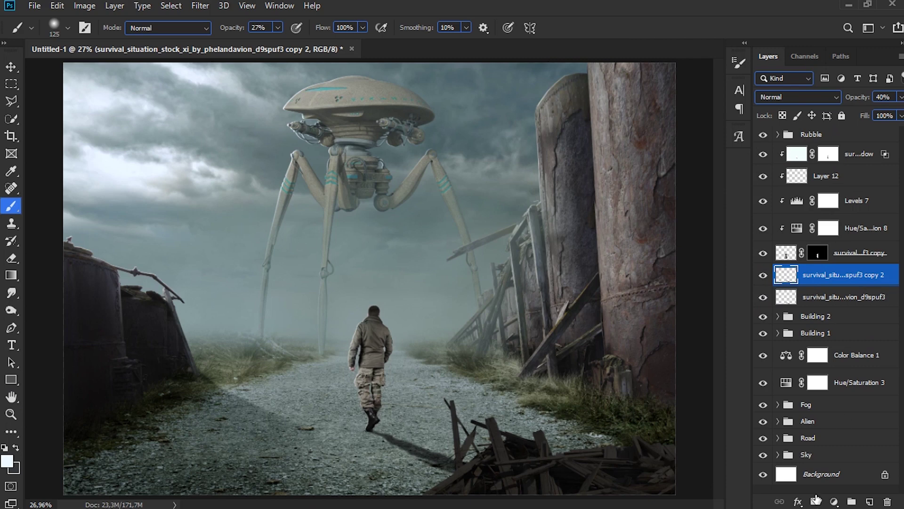
{"action": "left_click", "coordinate": [815, 500]}
{"action": "key", "text": "d"}
{"action": "key", "text": "x"}
{"action": "left_click_drag", "start_coordinate": [235, 31], "coordinate": [246, 31]}
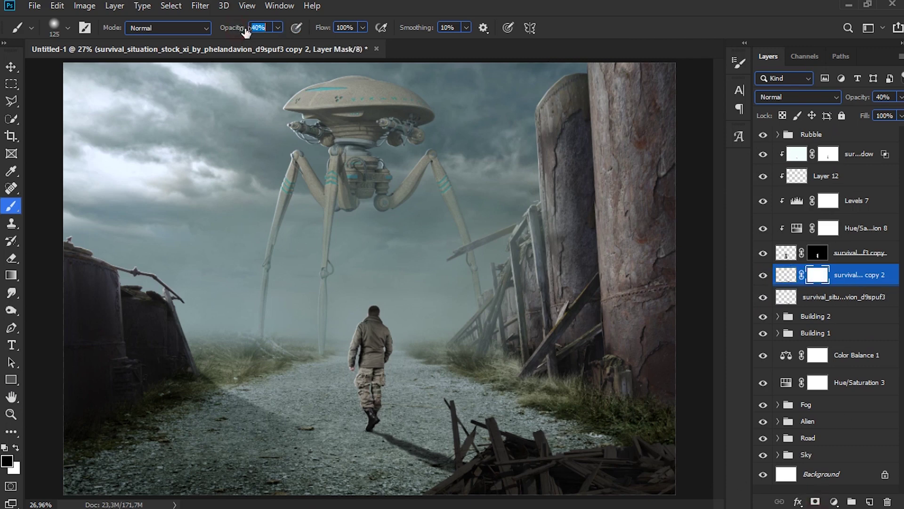
{"action": "key", "text": "bracketright"}
{"action": "key", "text": "bracketright"}
{"action": "key", "text": "bracketright"}
{"action": "key", "text": "bracketright"}
{"action": "key", "text": "bracketright"}
{"action": "mouse_move", "coordinate": [465, 471]}
{"action": "left_mouse_down"}
{"action": "mouse_move", "coordinate": [395, 459]}
{"action": "mouse_move", "coordinate": [421, 433]}
{"action": "left_mouse_up"}
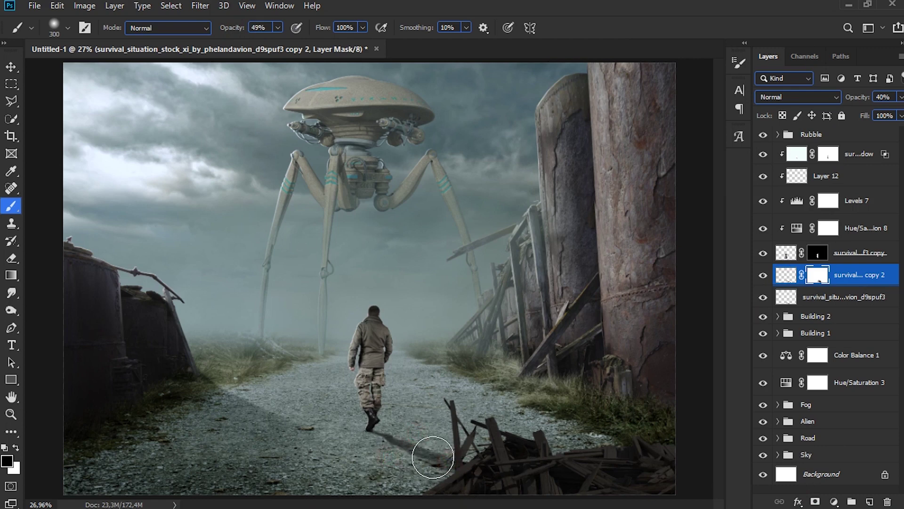
{"action": "left_click", "coordinate": [764, 276]}
{"action": "left_click", "coordinate": [763, 276]}
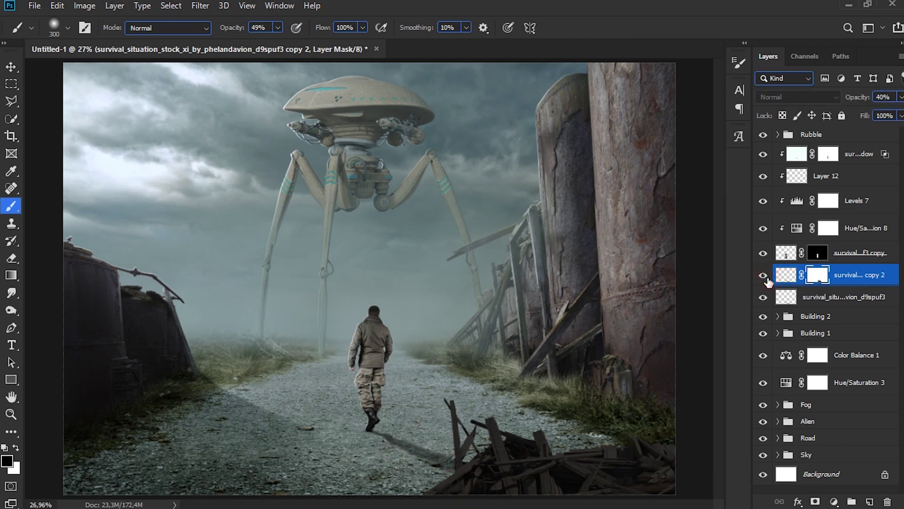
Step: Group the man's layers together with both shadow layers and name the group Army 1
{"action": "left_click", "coordinate": [847, 155]}
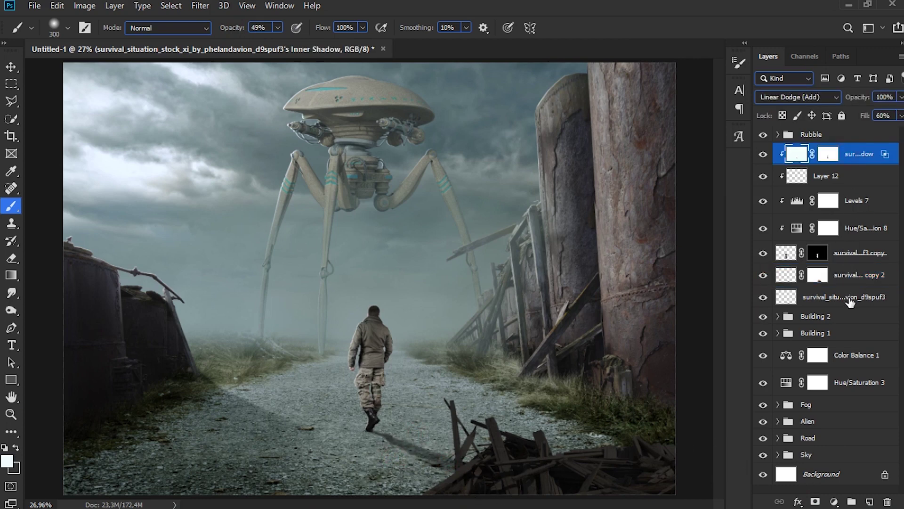
{"action": "left_click", "coordinate": [850, 302], "text": "shift"}
{"action": "key", "text": "ctrl+g"}
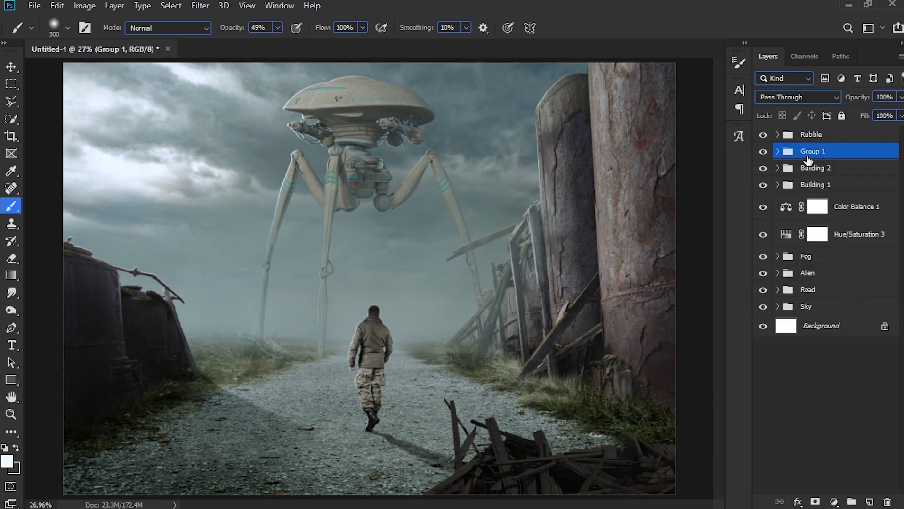
{"action": "double_click", "coordinate": [808, 151]}
{"action": "type", "text": "Army 1"}
{"action": "key", "text": "Return"}
Step: Place the cqb_stock_x soldier image from the stock folder above the Army 1 group and rasterize its layer
{"action": "key", "text": "alt+Tab"}
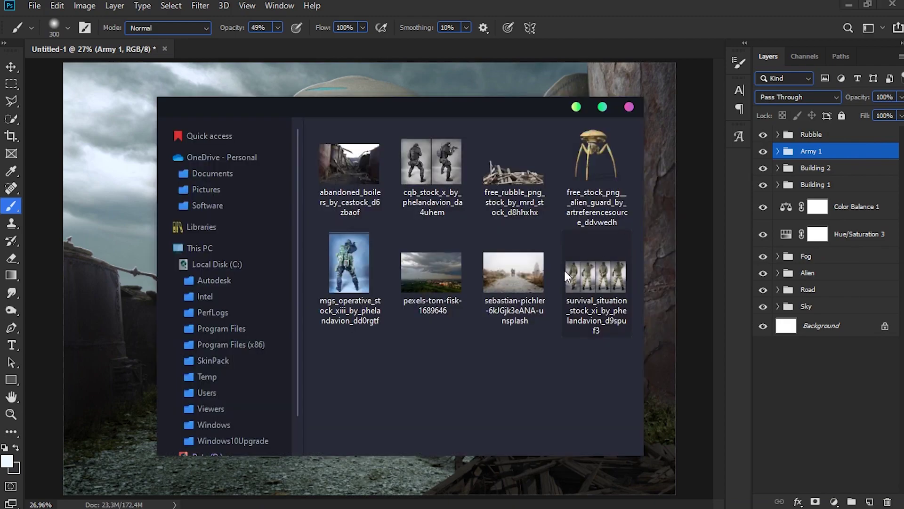
{"action": "left_click", "coordinate": [442, 172]}
{"action": "left_click_drag", "start_coordinate": [443, 174], "coordinate": [123, 175]}
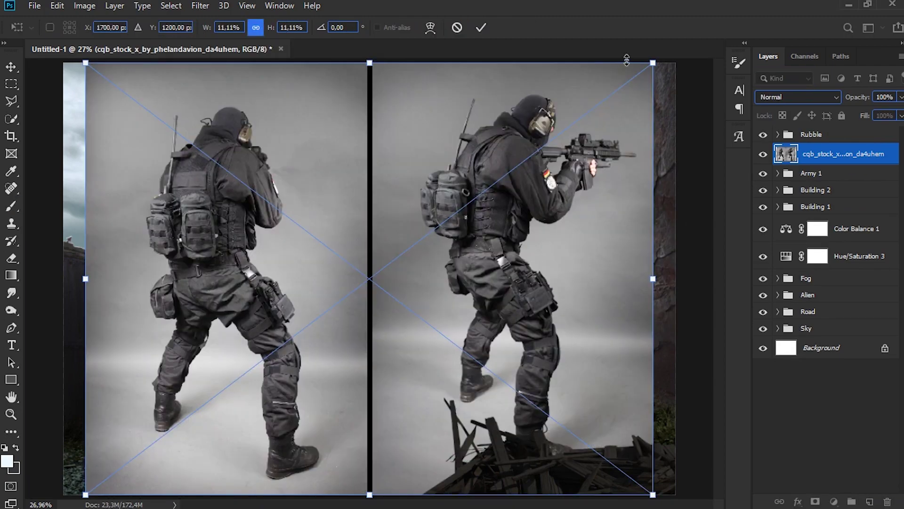
{"action": "left_click", "coordinate": [480, 28]}
{"action": "key", "text": "b"}
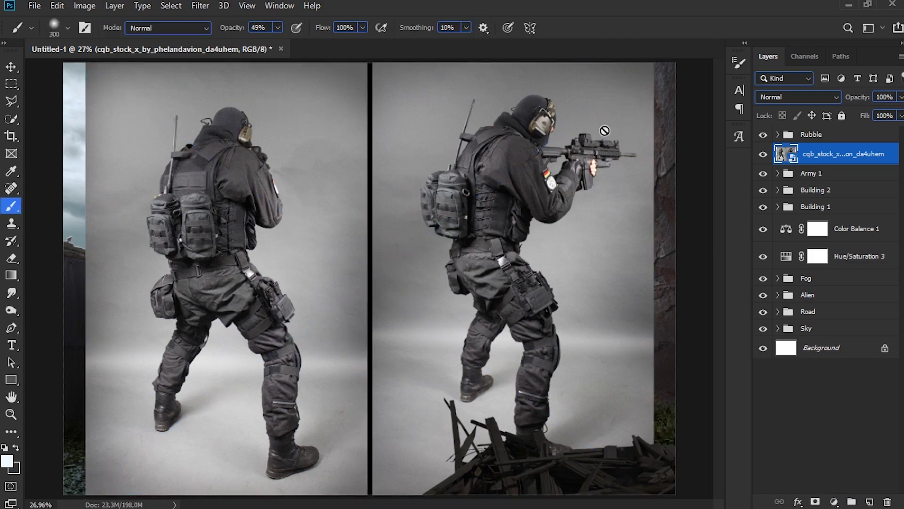
{"action": "right_click", "coordinate": [841, 156]}
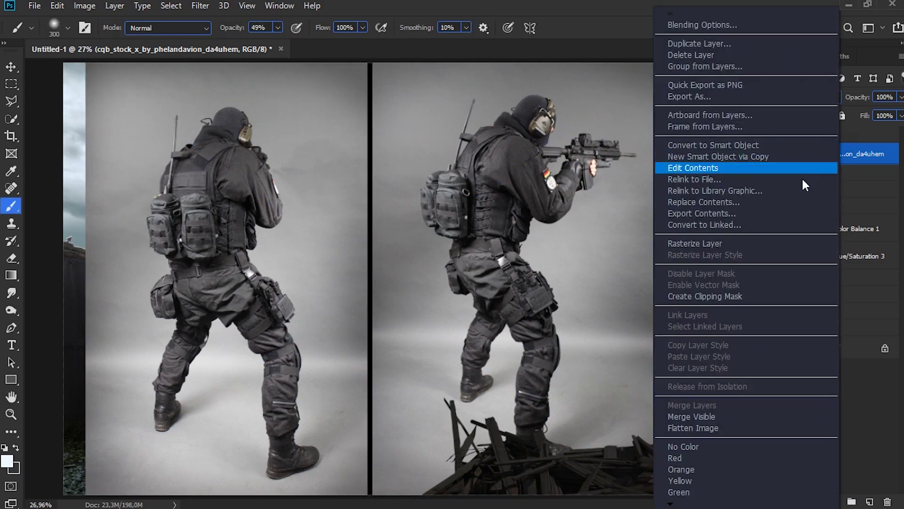
{"action": "left_click", "coordinate": [739, 245]}
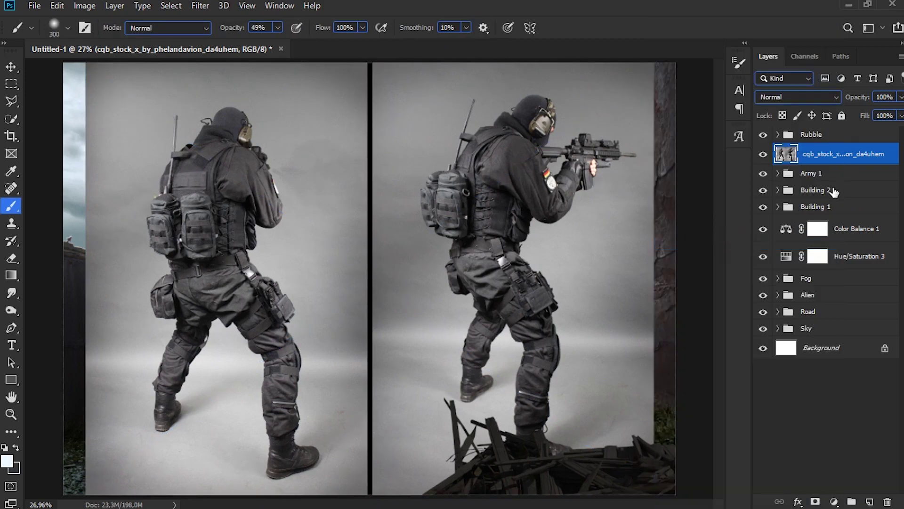
Step: Isolate the left soldier with a rectangular selection and an applied layer mask, and shift his layer slightly to the right
{"action": "left_click", "coordinate": [11, 119]}
{"action": "left_click", "coordinate": [11, 84]}
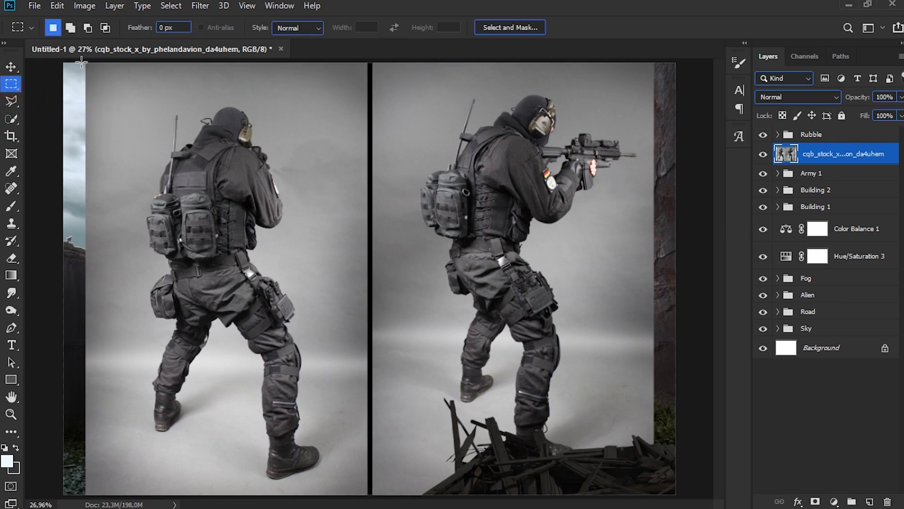
{"action": "left_click_drag", "start_coordinate": [81, 62], "coordinate": [366, 494]}
{"action": "left_click", "coordinate": [815, 501]}
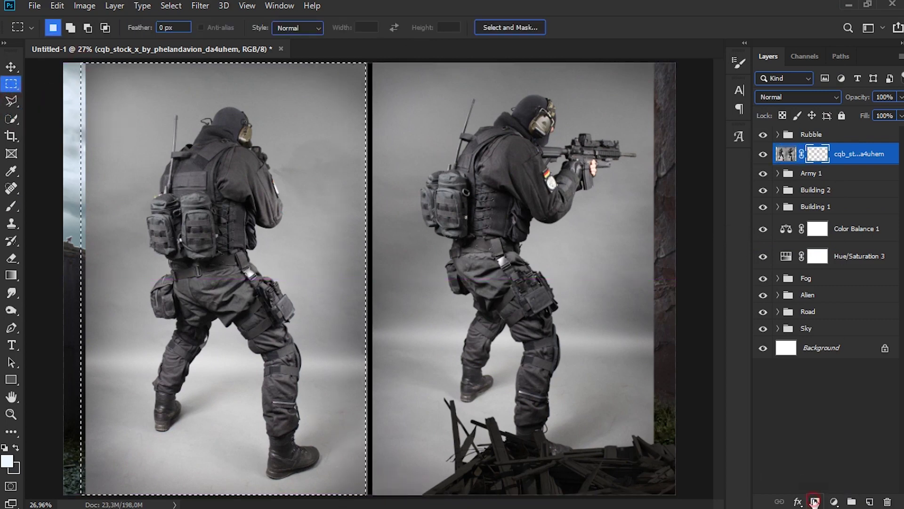
{"action": "right_click", "coordinate": [818, 156]}
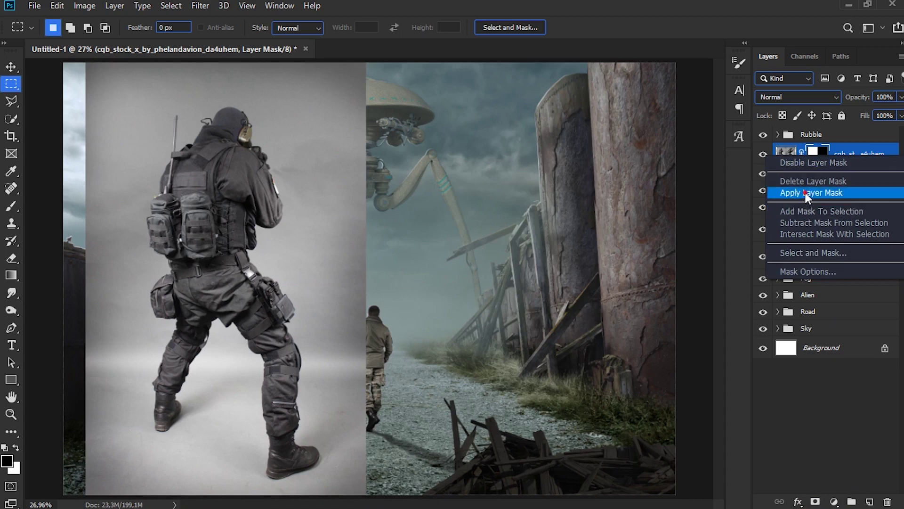
{"action": "left_click", "coordinate": [804, 192]}
{"action": "left_click", "coordinate": [10, 66]}
{"action": "left_click_drag", "start_coordinate": [217, 209], "coordinate": [296, 208]}
Step: Select the soldier with Select Subject and subtract the background inside the headset cable loop using Quick Selection
{"action": "left_click", "coordinate": [13, 121]}
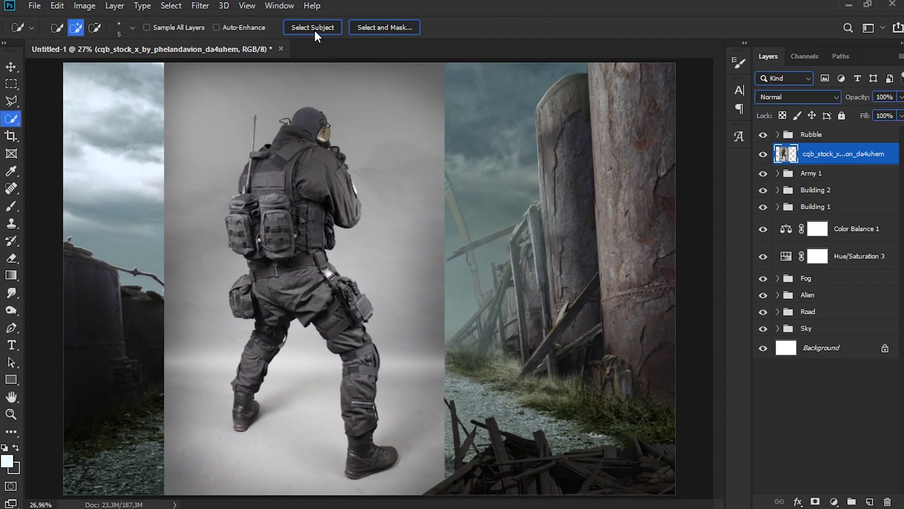
{"action": "left_click", "coordinate": [315, 31]}
{"action": "key", "text": "z"}
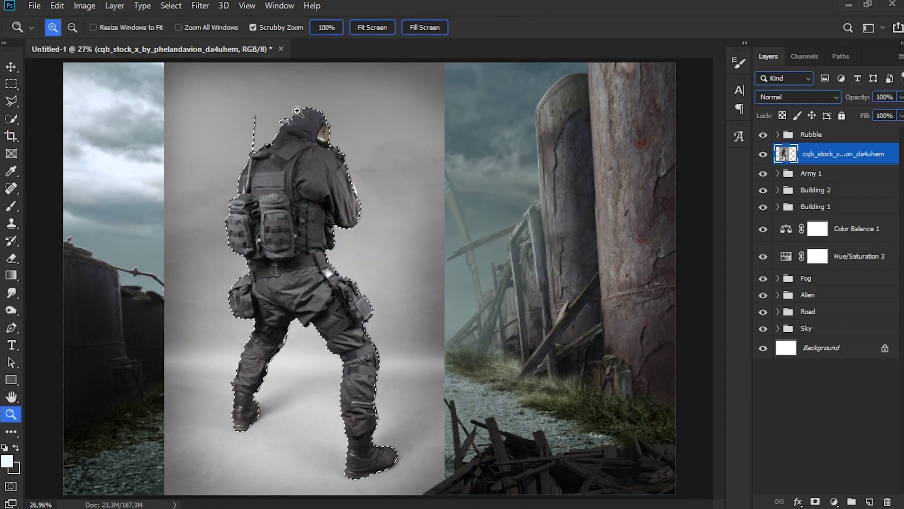
{"action": "left_click_drag", "start_coordinate": [298, 111], "coordinate": [329, 113]}
{"action": "left_click", "coordinate": [12, 121]}
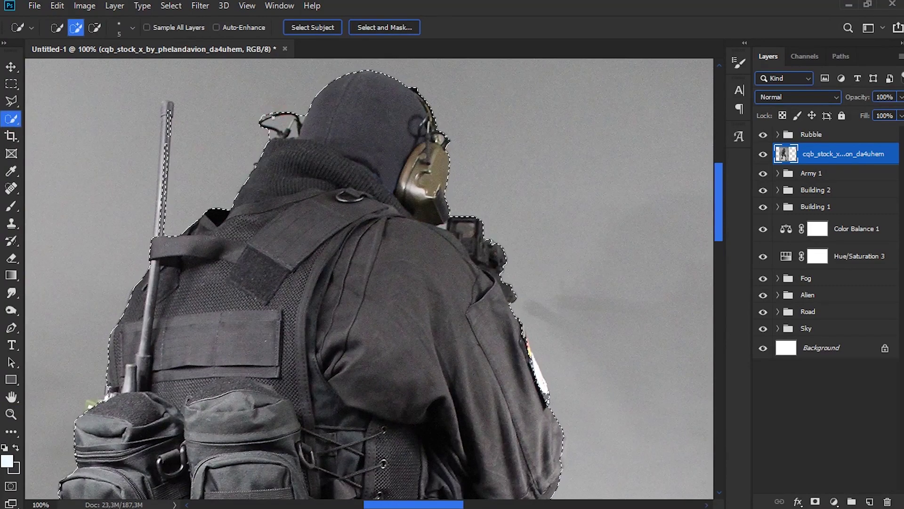
{"action": "left_click", "coordinate": [270, 134], "text": "alt"}
{"action": "left_click", "coordinate": [272, 138], "text": "alt"}
{"action": "left_click", "coordinate": [275, 125], "text": "alt"}
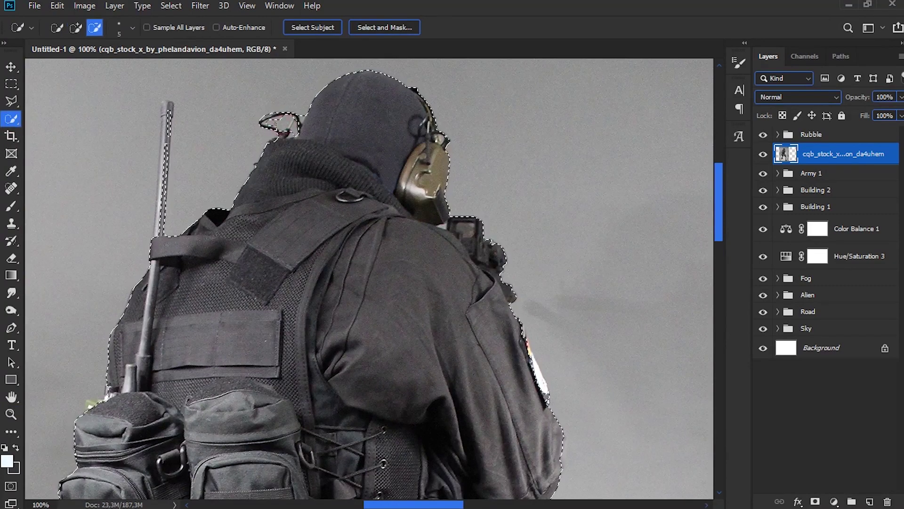
{"action": "left_click", "coordinate": [289, 126], "text": "alt"}
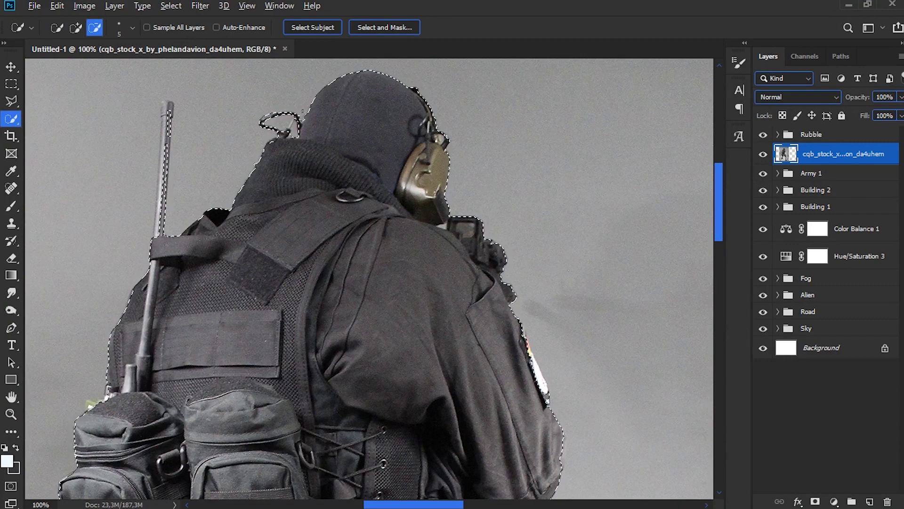
Step: Refine the selection around the soldier's radio antenna, using the Polygonal Lasso to subtract the background between antenna and shoulder
{"action": "key", "text": "ctrl+0"}
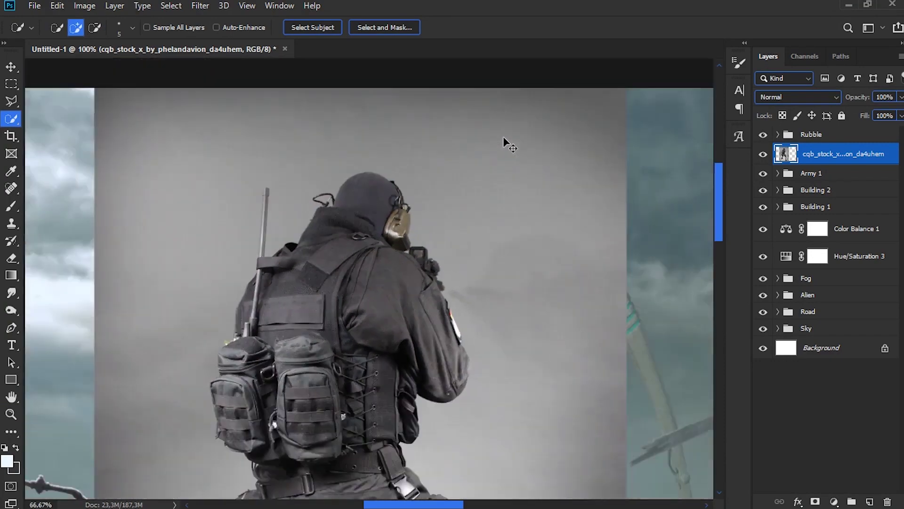
{"action": "key", "text": "ctrl+plus"}
{"action": "key", "text": "ctrl+plus"}
{"action": "key", "text": "ctrl+plus"}
{"action": "left_click_drag", "start_coordinate": [720, 285], "coordinate": [721, 231]}
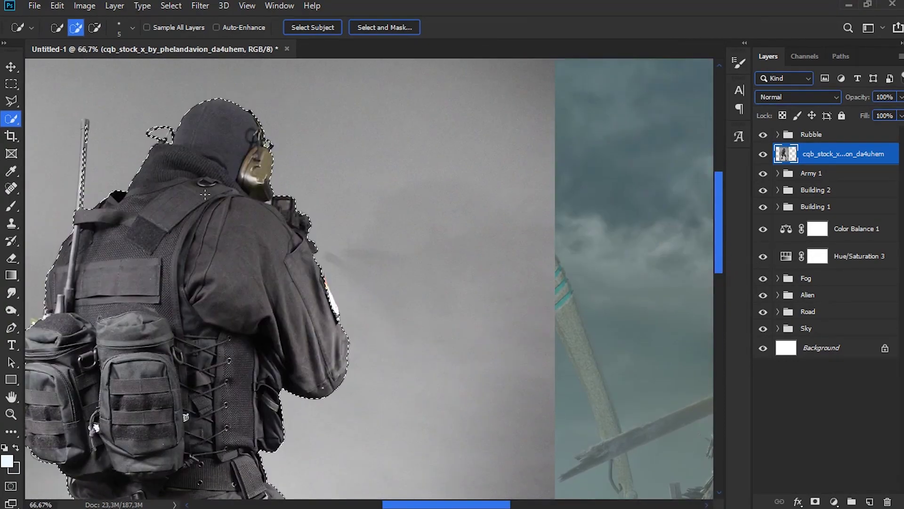
{"action": "left_click_drag", "start_coordinate": [445, 503], "coordinate": [416, 504]}
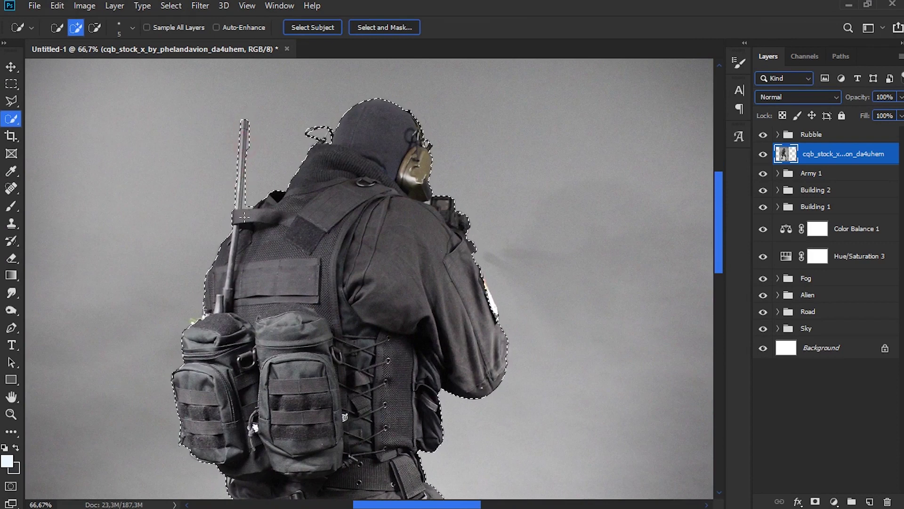
{"action": "left_click", "coordinate": [12, 102]}
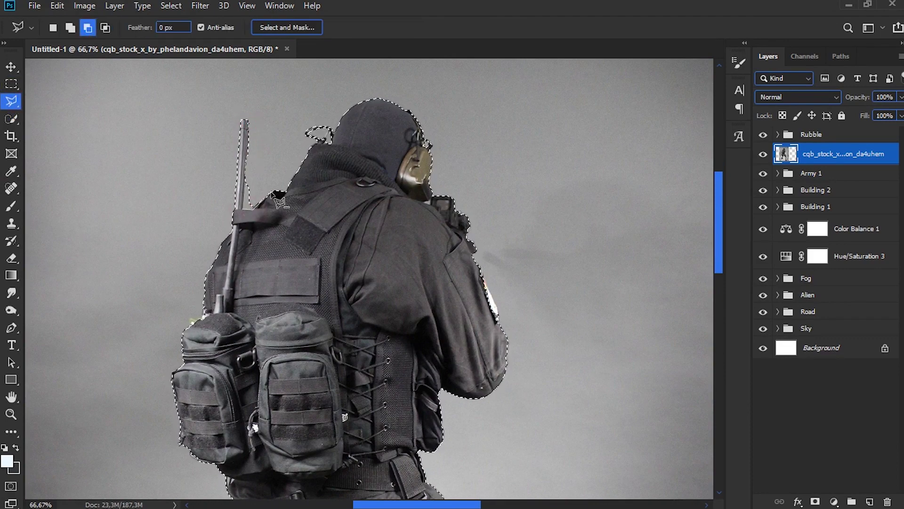
{"action": "key", "text": "ctrl+0"}
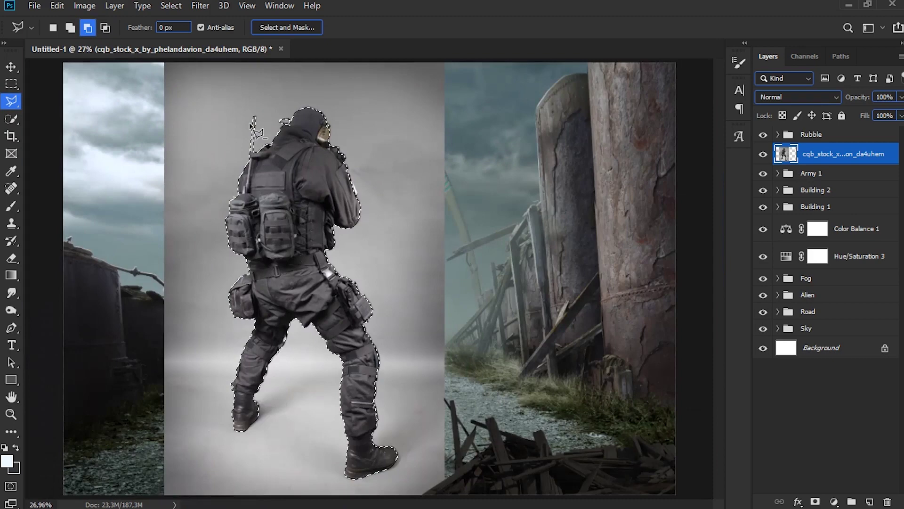
Step: Refine the selection in Select and Mask with Shift Edge -15% and turn it into a layer mask on the soldier
{"action": "left_click", "coordinate": [287, 28]}
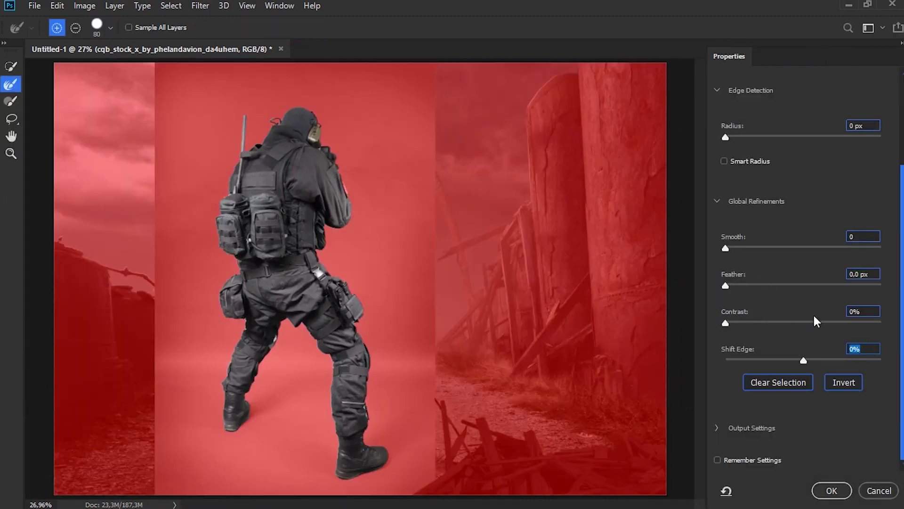
{"action": "left_click", "coordinate": [860, 312]}
{"action": "left_click_drag", "start_coordinate": [865, 348], "coordinate": [801, 355]}
{"action": "type", "text": "-15"}
{"action": "left_click", "coordinate": [832, 490]}
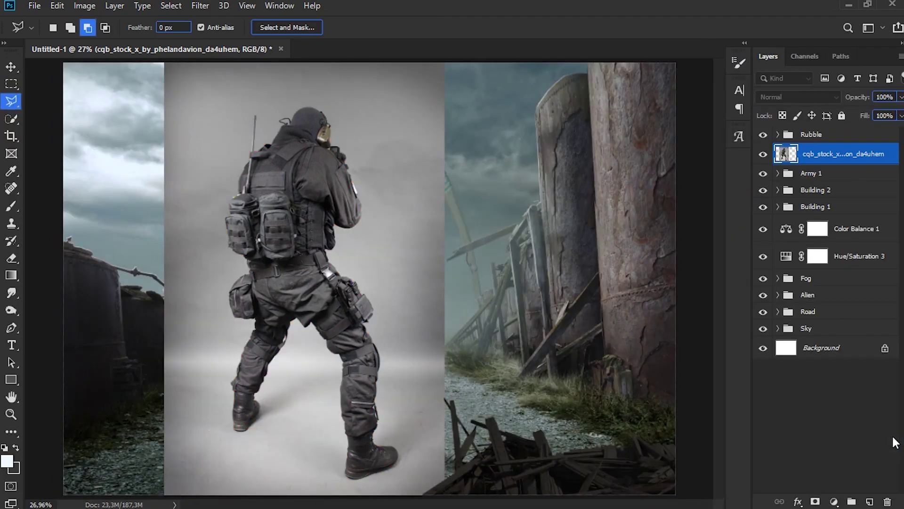
{"action": "left_click", "coordinate": [815, 501]}
Step: Scale the masked soldier down to about the standing soldier's height and place him on the road to that soldier's left
{"action": "key", "text": "ctrl+t"}
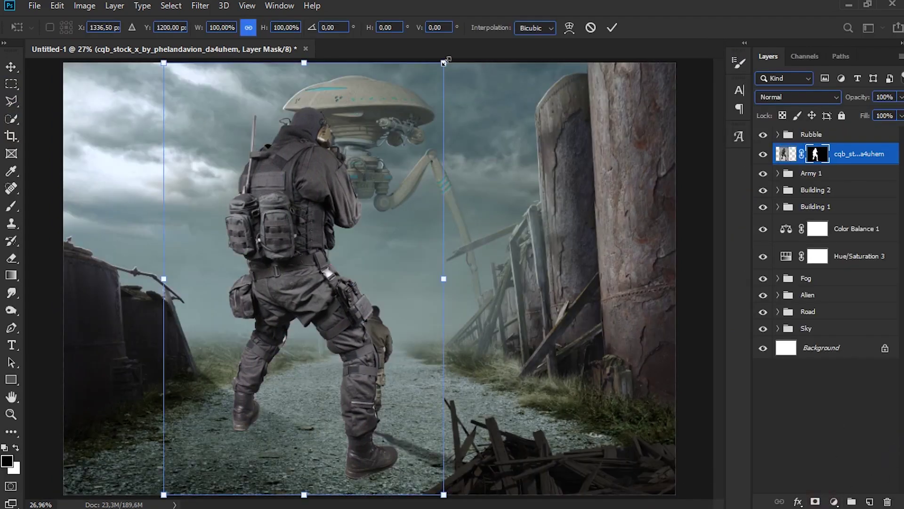
{"action": "left_click_drag", "start_coordinate": [444, 62], "coordinate": [239, 379]}
{"action": "left_click_drag", "start_coordinate": [191, 426], "coordinate": [294, 375]}
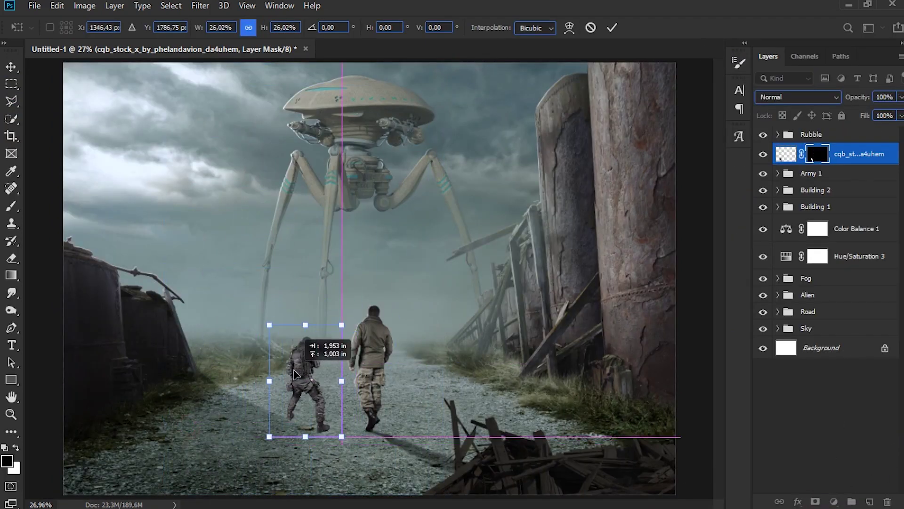
{"action": "left_click_drag", "start_coordinate": [342, 325], "coordinate": [359, 300]}
{"action": "left_click", "coordinate": [611, 27]}
{"action": "key", "text": "l"}
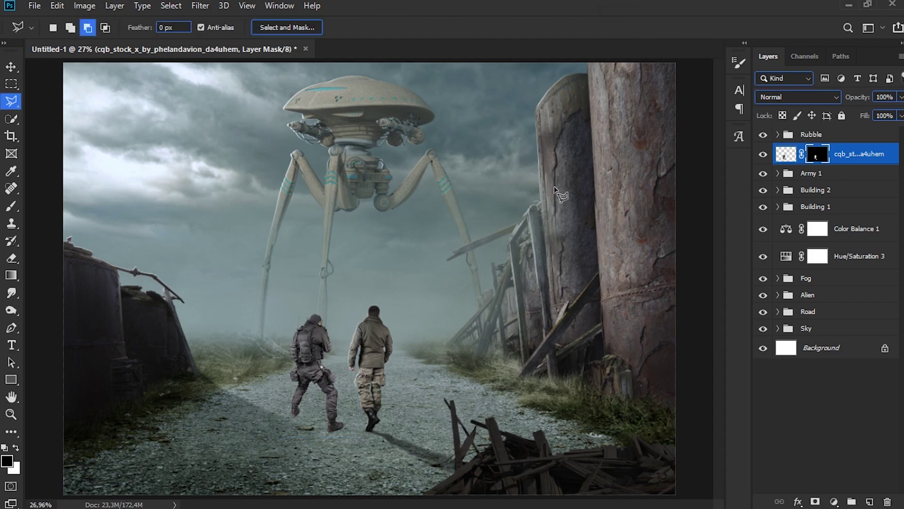
Step: Add a Hue/Saturation adjustment clipped to the new soldier with Saturation set to -17
{"action": "left_click", "coordinate": [835, 500]}
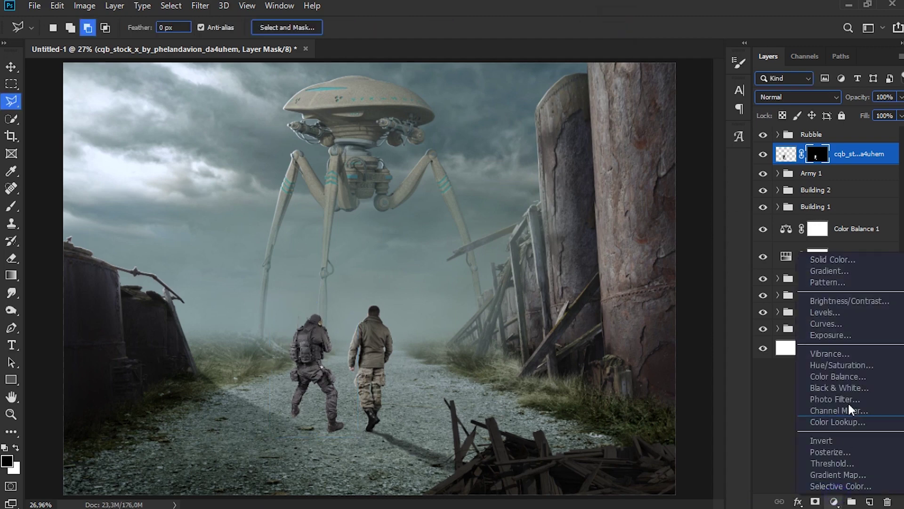
{"action": "left_click", "coordinate": [852, 366]}
{"action": "left_click", "coordinate": [777, 479]}
{"action": "left_click", "coordinate": [763, 372]}
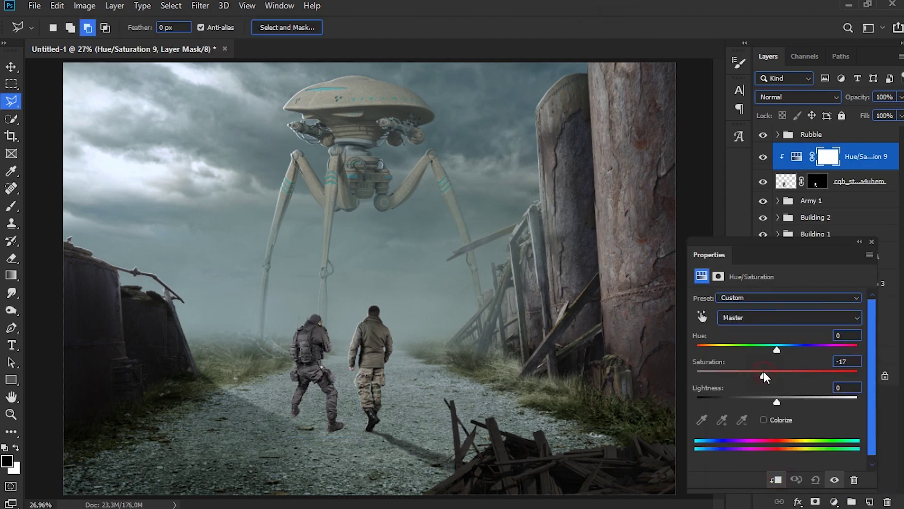
{"action": "left_click", "coordinate": [874, 242]}
Step: Darken the new soldier with a clipped Levels adjustment, setting the Output Levels to about 5 and 210
{"action": "left_click", "coordinate": [834, 501]}
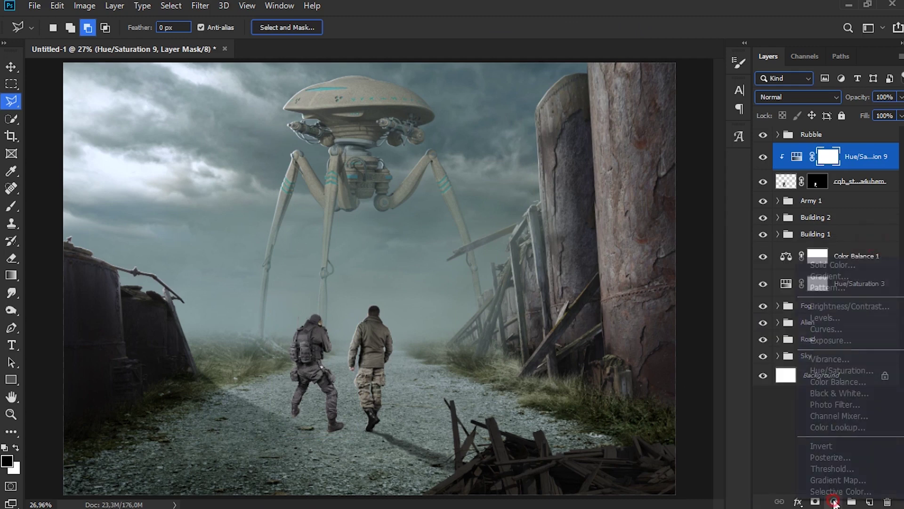
{"action": "left_click", "coordinate": [838, 318]}
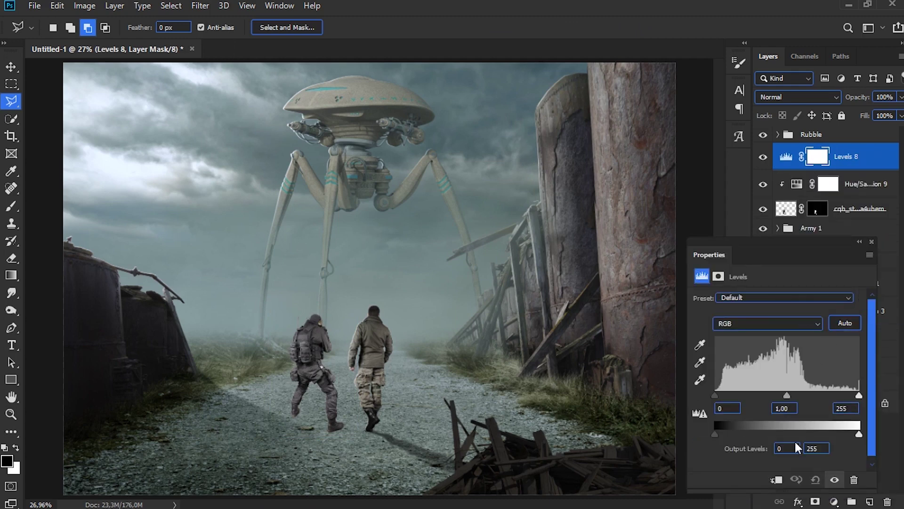
{"action": "left_click", "coordinate": [776, 479]}
{"action": "left_click_drag", "start_coordinate": [859, 434], "coordinate": [838, 434]}
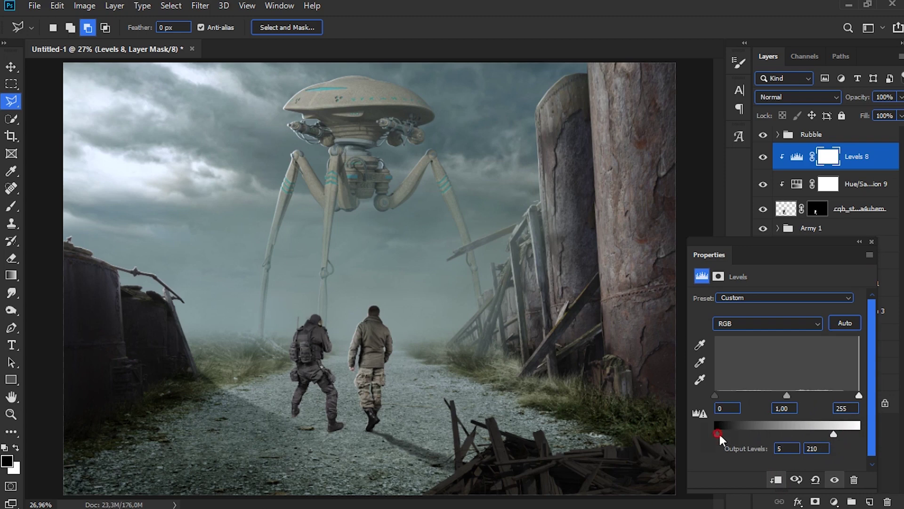
{"action": "left_click_drag", "start_coordinate": [716, 432], "coordinate": [722, 433]}
{"action": "left_click", "coordinate": [872, 242]}
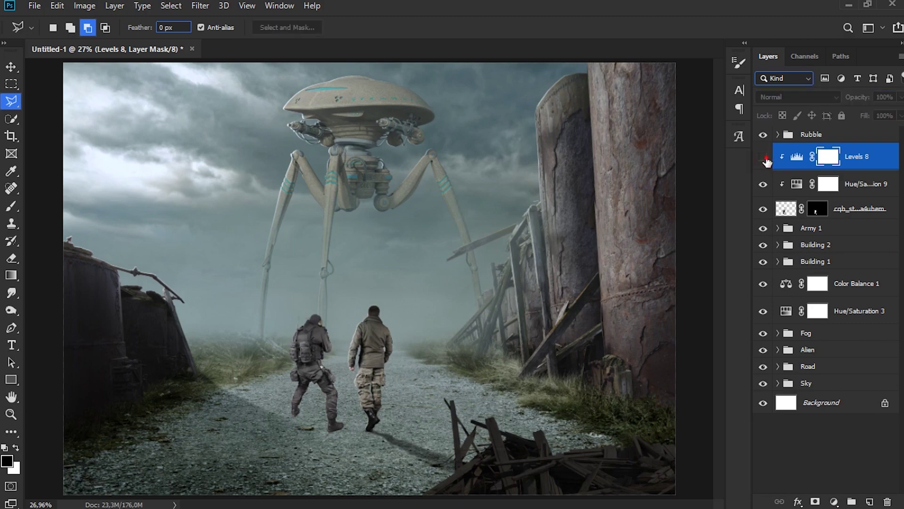
{"action": "key", "text": "ctrl+plus"}
{"action": "key", "text": "ctrl+plus"}
{"action": "key", "text": "ctrl+0"}
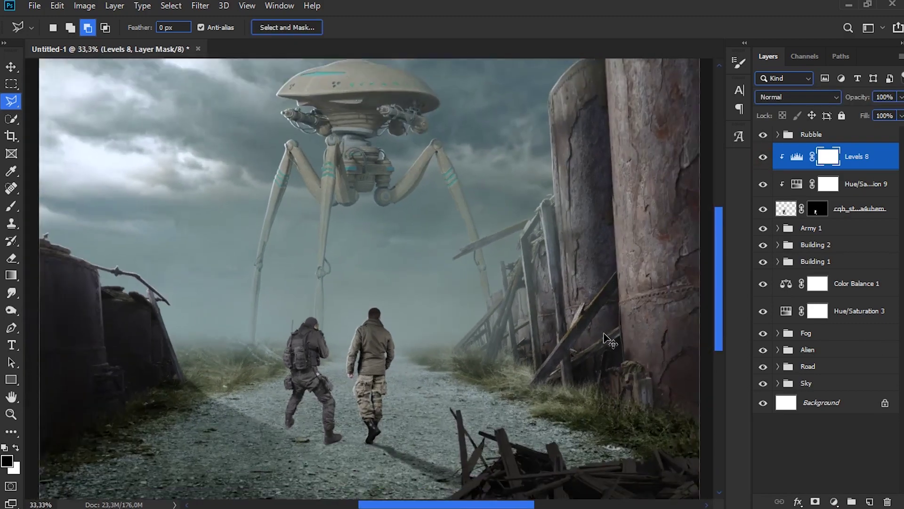
Step: Add a new layer clipped to the soldier in Overlay mode and sample a pale brush colour from the bright clouds
{"action": "left_click", "coordinate": [870, 502]}
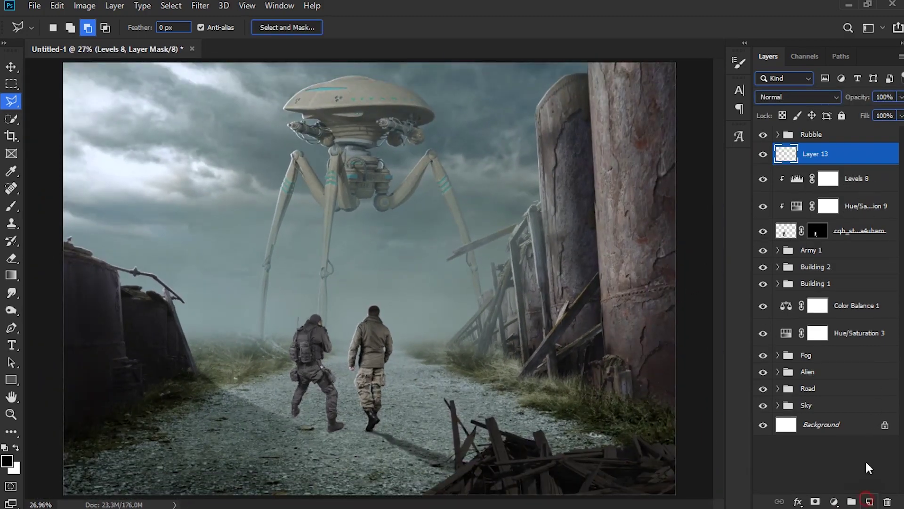
{"action": "key", "text": "x"}
{"action": "right_click", "coordinate": [838, 157]}
{"action": "left_click", "coordinate": [725, 259]}
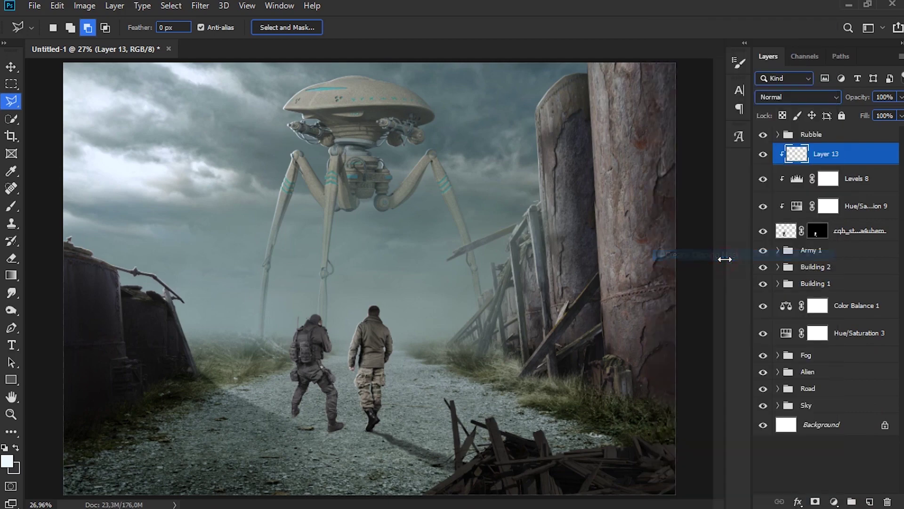
{"action": "key", "text": "b"}
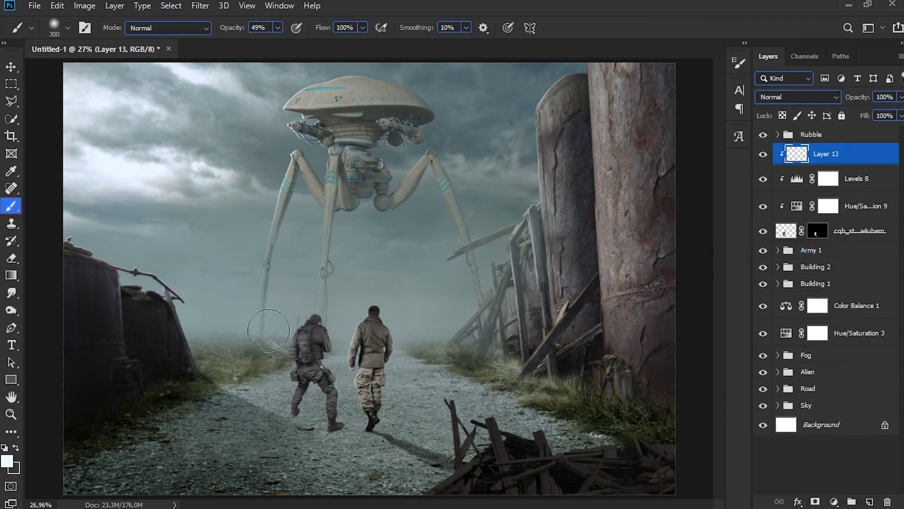
{"action": "left_click", "coordinate": [781, 96]}
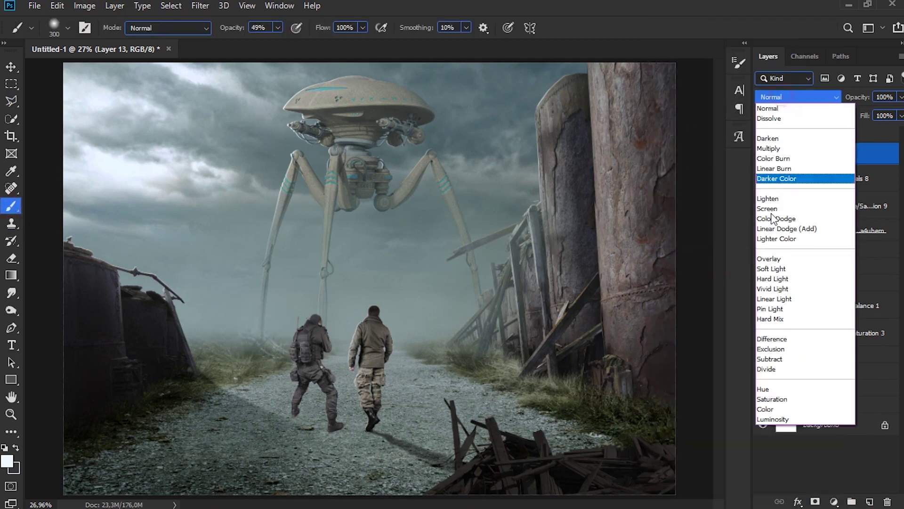
{"action": "left_click", "coordinate": [775, 257]}
{"action": "left_click", "coordinate": [122, 164], "text": "alt"}
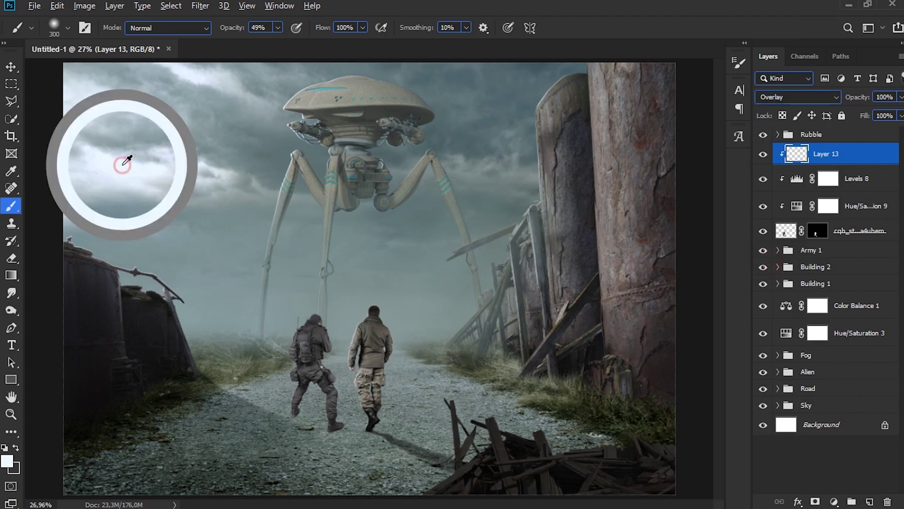
Step: Paint highlights on the soldier's left side with a 200 px brush at 30% opacity, and reduce the layer to 54% opacity and 83% fill
{"action": "key", "text": "bracketleft"}
{"action": "key", "text": "bracketleft"}
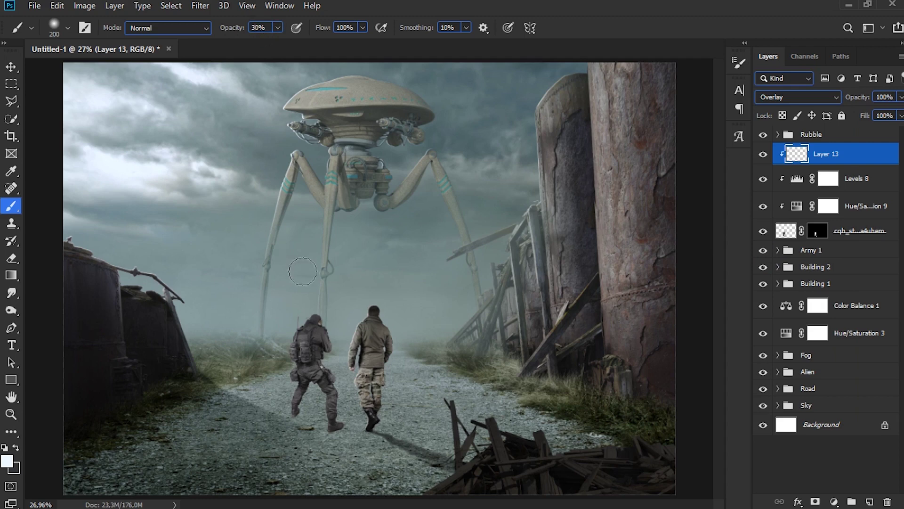
{"action": "left_click", "coordinate": [286, 373]}
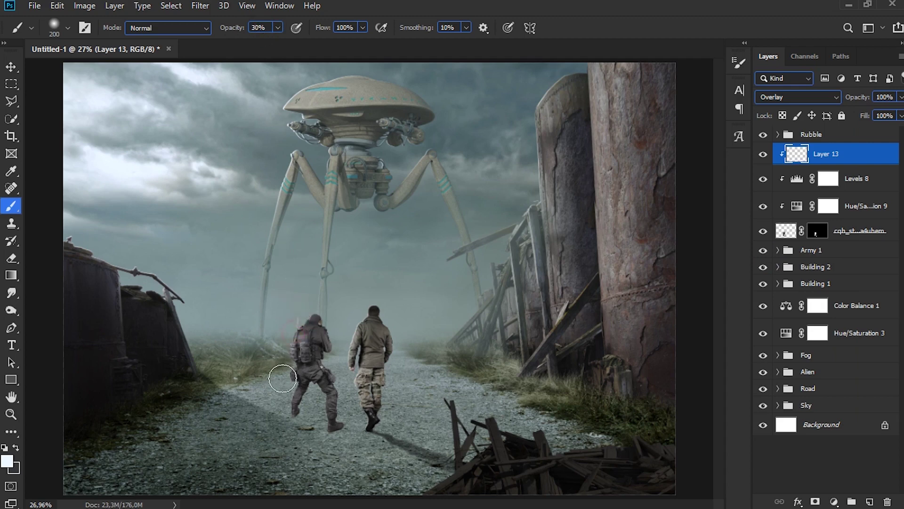
{"action": "left_click_drag", "start_coordinate": [288, 393], "coordinate": [297, 341]}
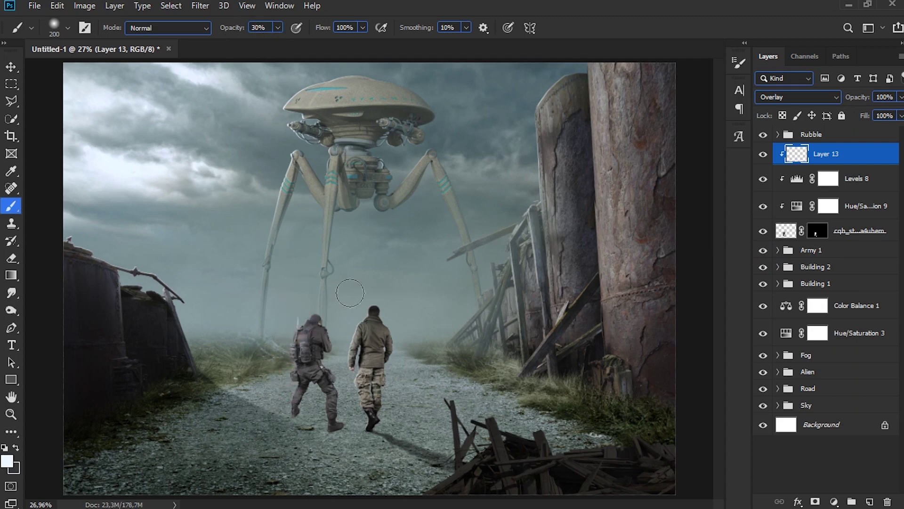
{"action": "left_click_drag", "start_coordinate": [863, 102], "coordinate": [845, 113]}
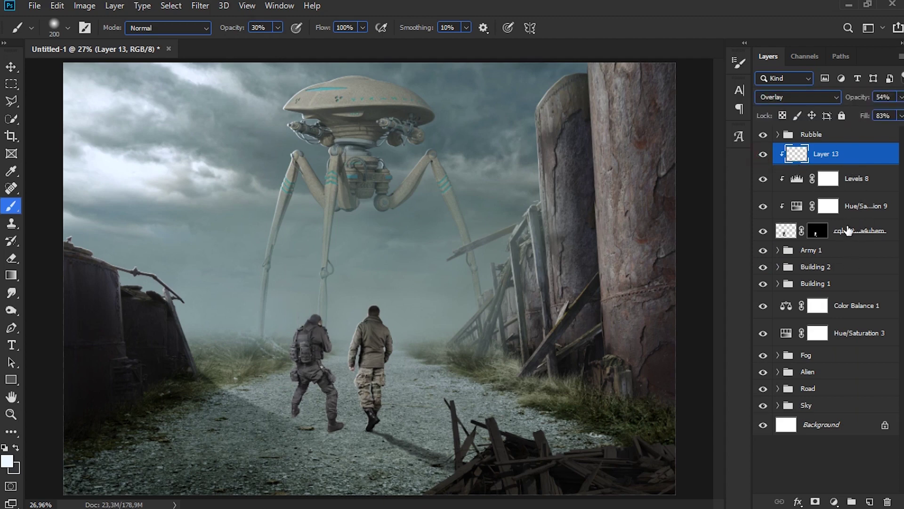
Step: Give the soldier layer a white Linear Dodge (Add) Inner Shadow with 60% opacity, 123° angle, distance 5 px, choke 5% and size 3 px
{"action": "left_click", "coordinate": [867, 234]}
{"action": "right_click", "coordinate": [869, 236]}
{"action": "left_click", "coordinate": [723, 18]}
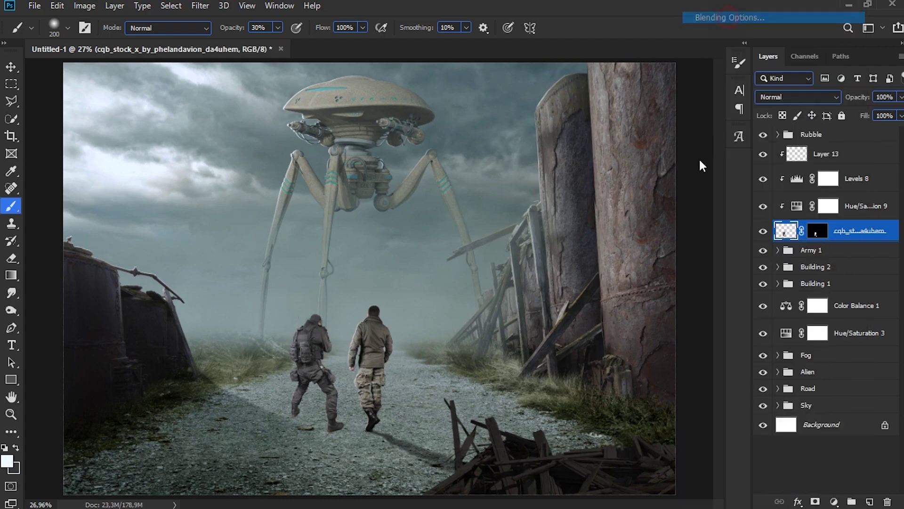
{"action": "left_click", "coordinate": [432, 176]}
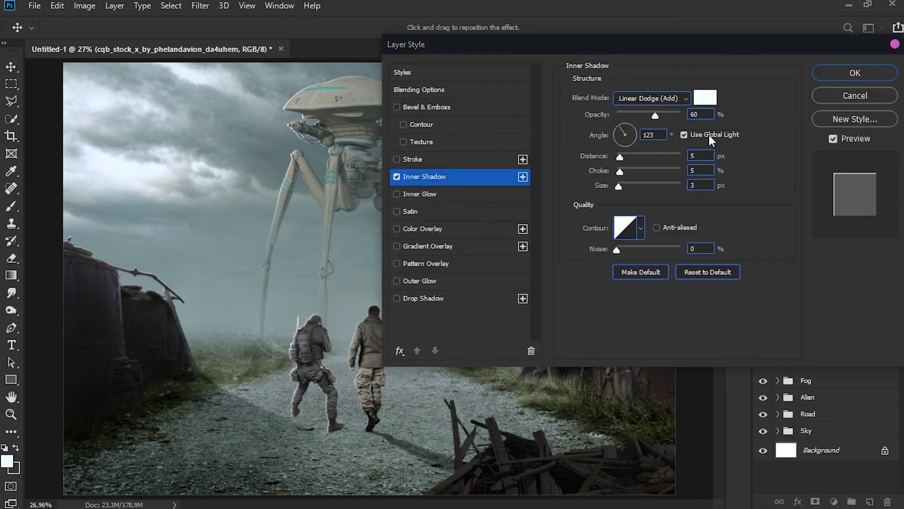
{"action": "left_click", "coordinate": [706, 155]}
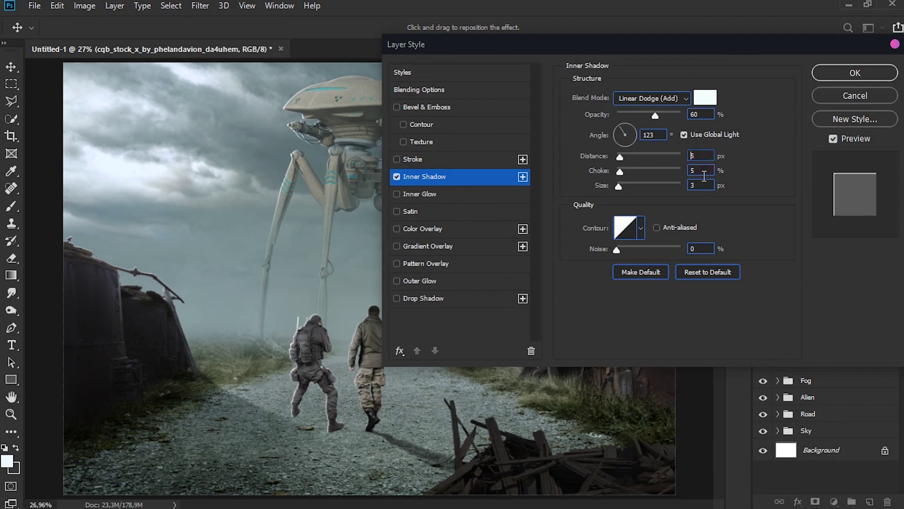
{"action": "left_click", "coordinate": [855, 73]}
{"action": "key", "text": "b"}
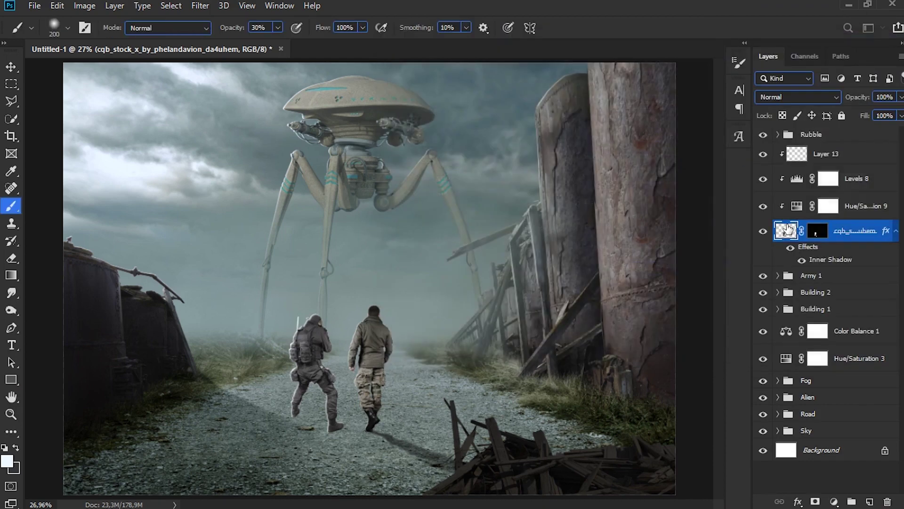
Step: Convert the soldier's Inner Shadow effect into its own layer and move it to the top of his clipped layers
{"action": "right_click", "coordinate": [829, 259]}
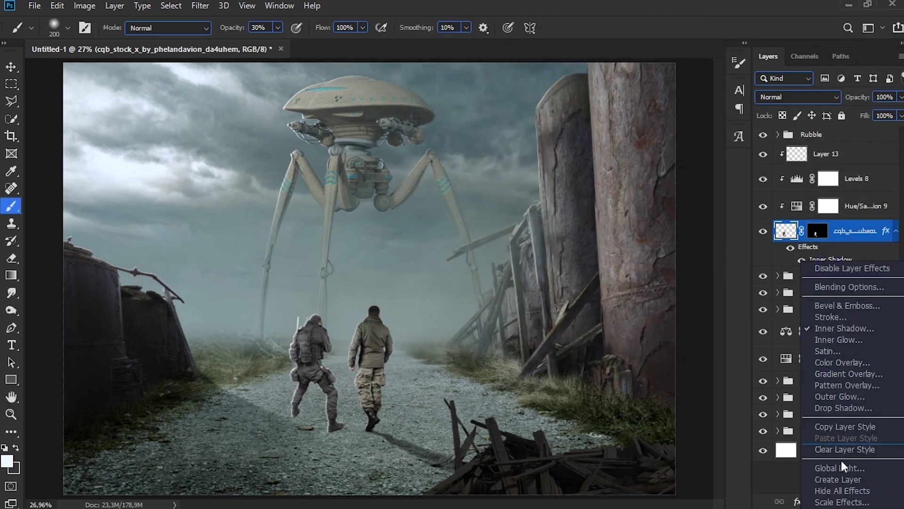
{"action": "left_click", "coordinate": [841, 479]}
{"action": "left_click", "coordinate": [396, 200]}
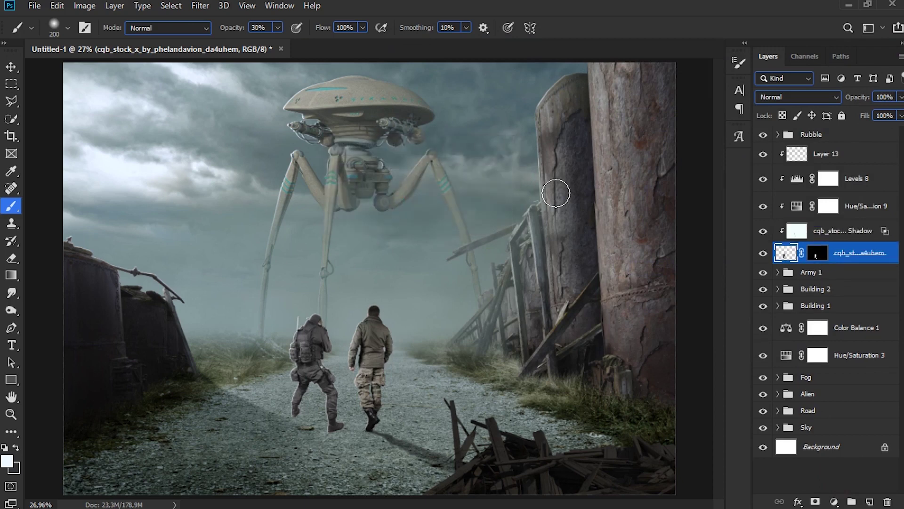
{"action": "left_click_drag", "start_coordinate": [838, 236], "coordinate": [832, 150]}
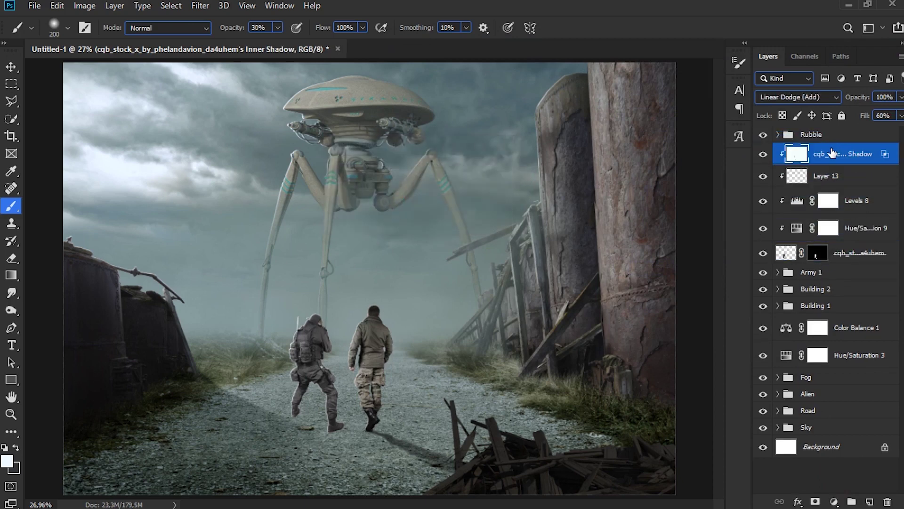
Step: Add a layer mask to the inner shadow layer and paint black to remove the rim light from the soldier's right side and legs
{"action": "left_click", "coordinate": [814, 500]}
{"action": "left_click_drag", "start_coordinate": [227, 30], "coordinate": [324, 39]}
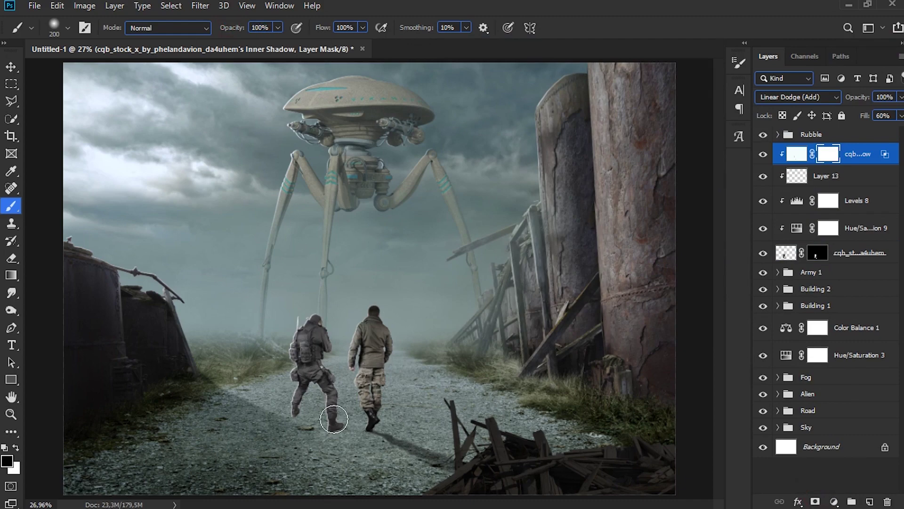
{"action": "left_click_drag", "start_coordinate": [334, 419], "coordinate": [329, 366]}
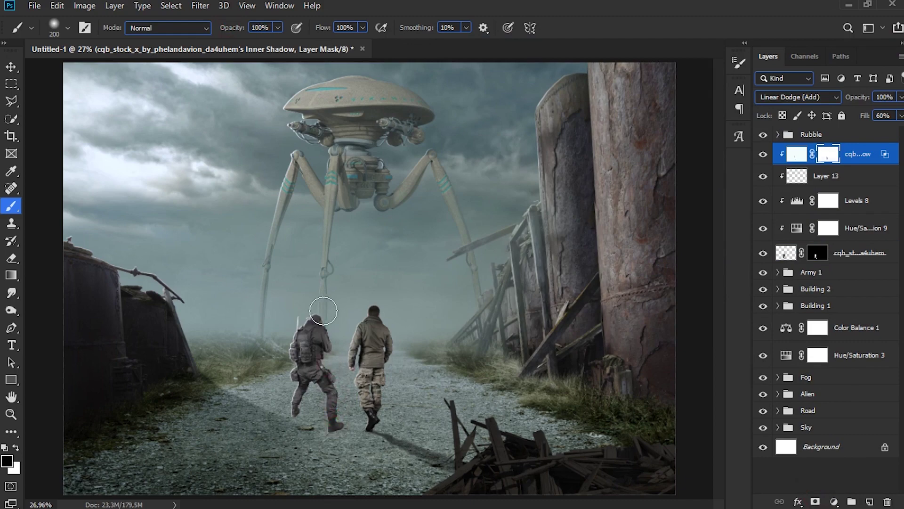
{"action": "key", "text": "ctrl+plus"}
{"action": "key", "text": "ctrl+plus"}
{"action": "left_click_drag", "start_coordinate": [720, 309], "coordinate": [719, 346]}
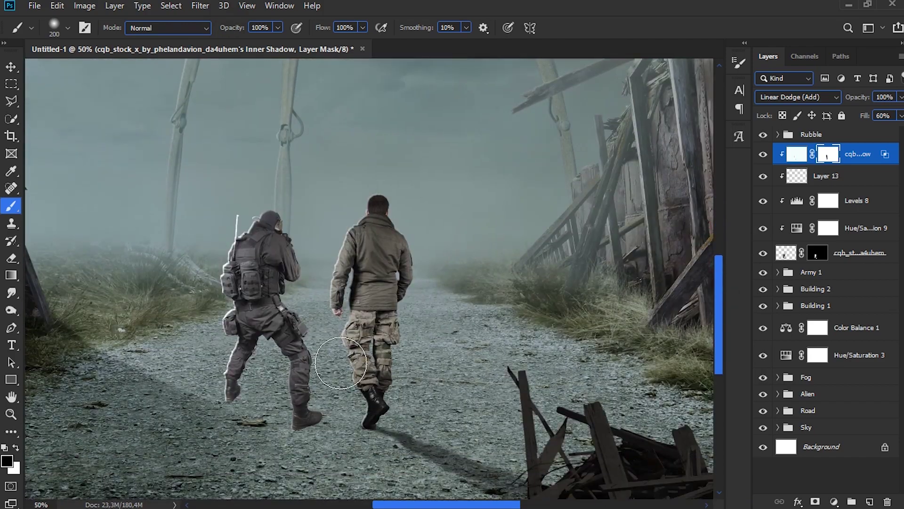
{"action": "left_click_drag", "start_coordinate": [246, 396], "coordinate": [245, 381]}
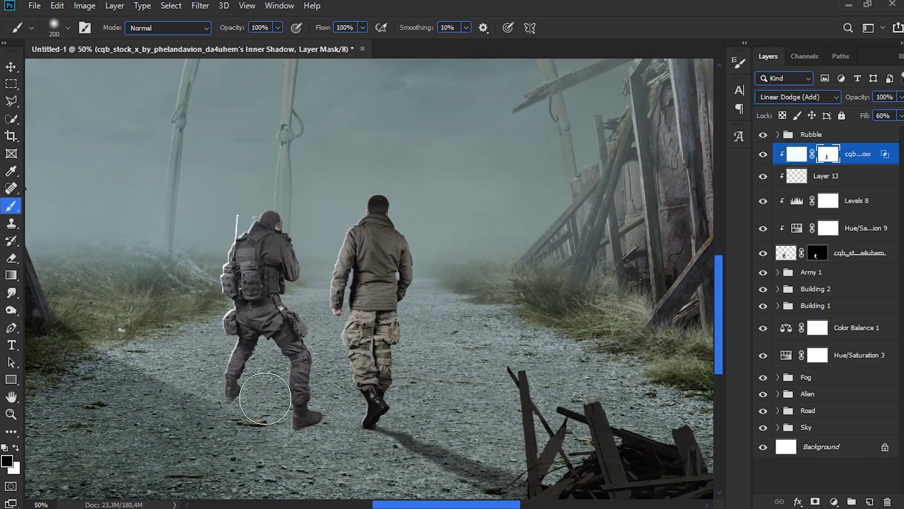
{"action": "mouse_move", "coordinate": [289, 432]}
{"action": "left_mouse_down"}
{"action": "mouse_move", "coordinate": [287, 359]}
{"action": "mouse_move", "coordinate": [260, 353]}
{"action": "left_mouse_up"}
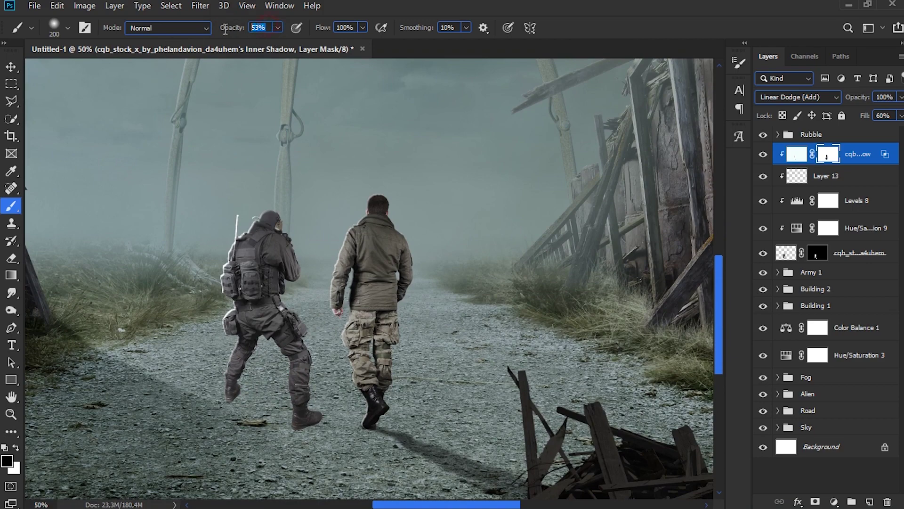
Step: Soften the rim light along the soldier's left side and antenna by painting the mask at 35% brush opacity, and compare before and after
{"action": "type", "text": "35"}
{"action": "key", "text": "Return"}
{"action": "mouse_move", "coordinate": [231, 340]}
{"action": "left_mouse_down"}
{"action": "mouse_move", "coordinate": [241, 291]}
{"action": "mouse_move", "coordinate": [223, 213]}
{"action": "left_mouse_up"}
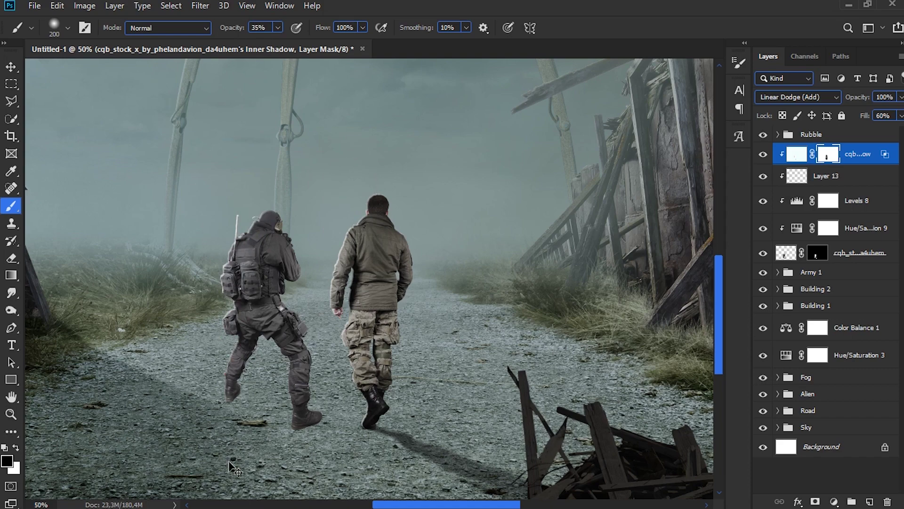
{"action": "key", "text": "ctrl+0"}
{"action": "left_click", "coordinate": [759, 157]}
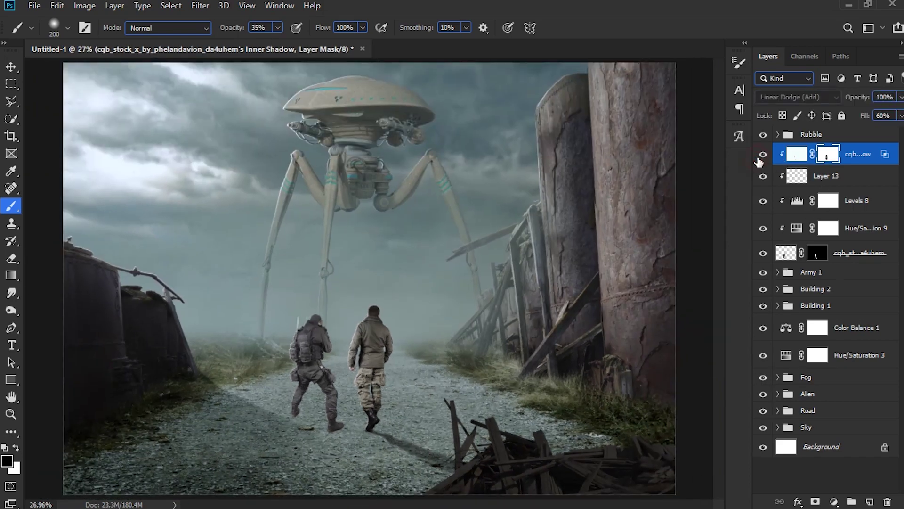
{"action": "left_click", "coordinate": [762, 156]}
Step: Duplicate the masked soldier layer and apply the layer mask on the lower copy
{"action": "left_click", "coordinate": [839, 252]}
{"action": "key", "text": "ctrl+j"}
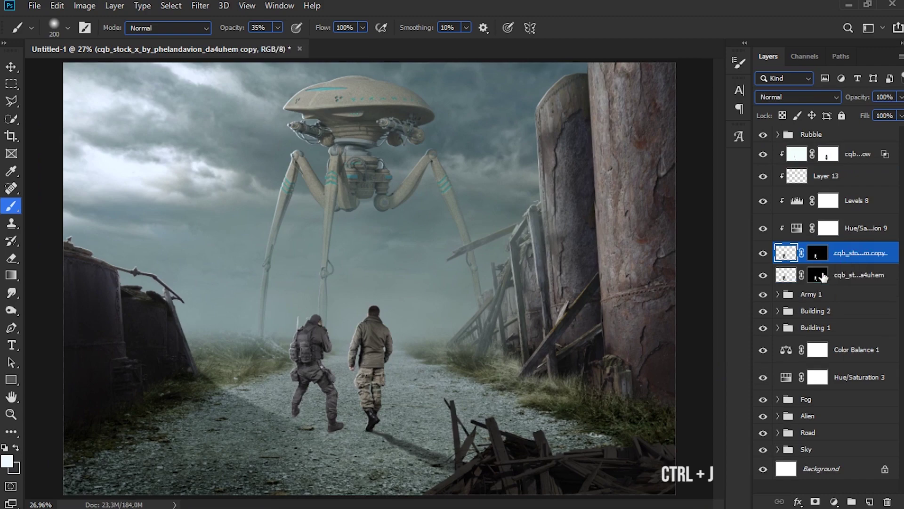
{"action": "left_click", "coordinate": [818, 276]}
{"action": "right_click", "coordinate": [819, 276]}
{"action": "left_click", "coordinate": [819, 316]}
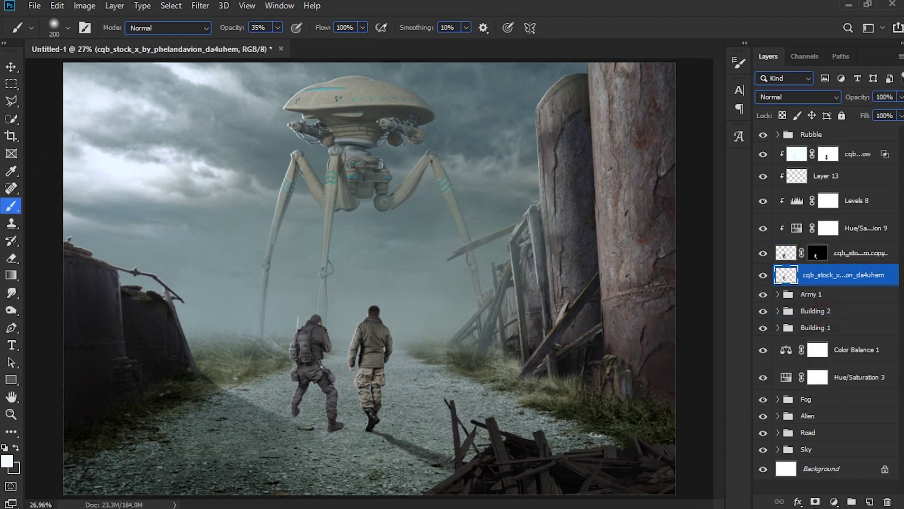
Step: Turn the lower soldier copy solid black by lowering its lightness to the minimum with Hue/Saturation
{"action": "key", "text": "ctrl+u"}
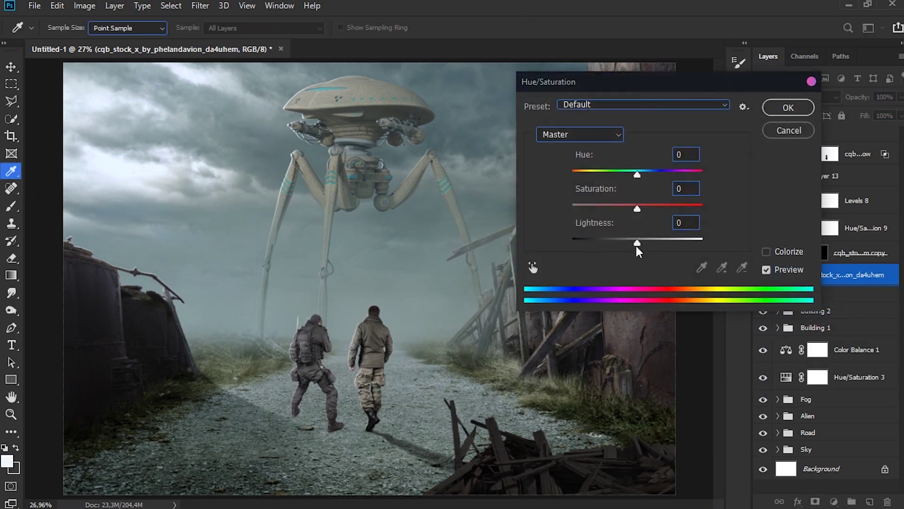
{"action": "left_click_drag", "start_coordinate": [637, 245], "coordinate": [550, 241]}
{"action": "left_click", "coordinate": [788, 108]}
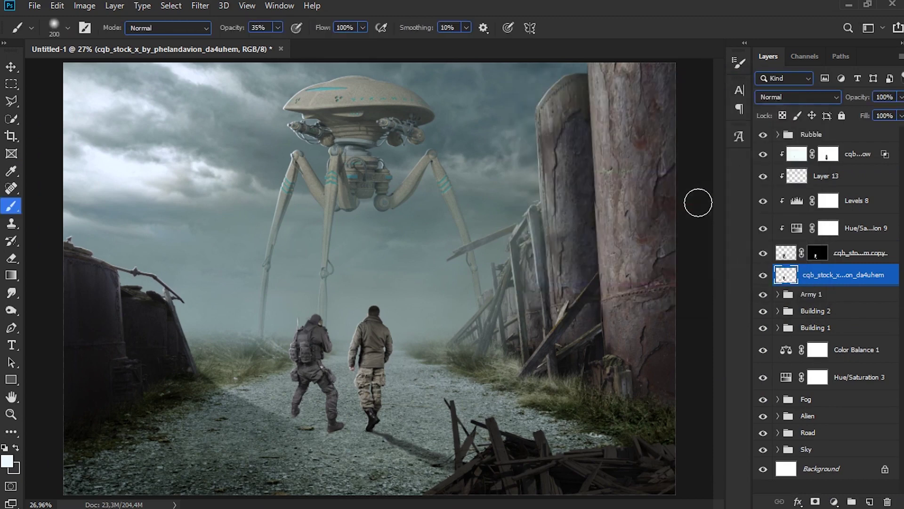
Step: Flip, skew and flatten the black copy into a cast shadow running from the soldier's feet toward the rubble
{"action": "key", "text": "ctrl+t"}
{"action": "left_click_drag", "start_coordinate": [316, 312], "coordinate": [452, 497]}
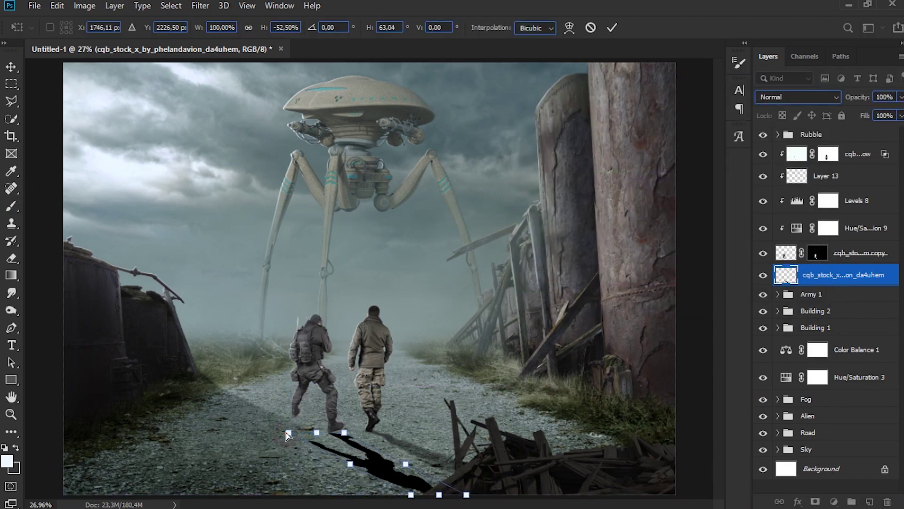
{"action": "left_click_drag", "start_coordinate": [286, 433], "coordinate": [289, 413]}
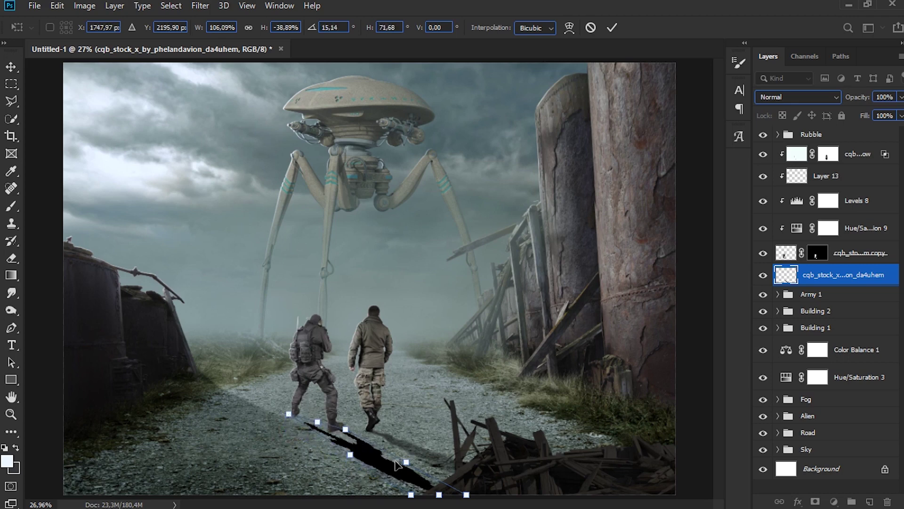
{"action": "left_click_drag", "start_coordinate": [440, 496], "coordinate": [458, 493]}
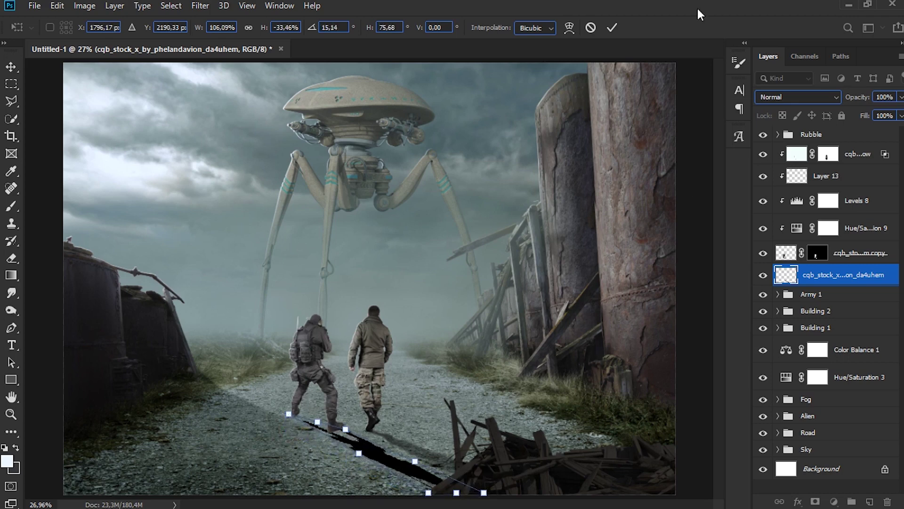
{"action": "left_click", "coordinate": [611, 27]}
{"action": "key", "text": "b"}
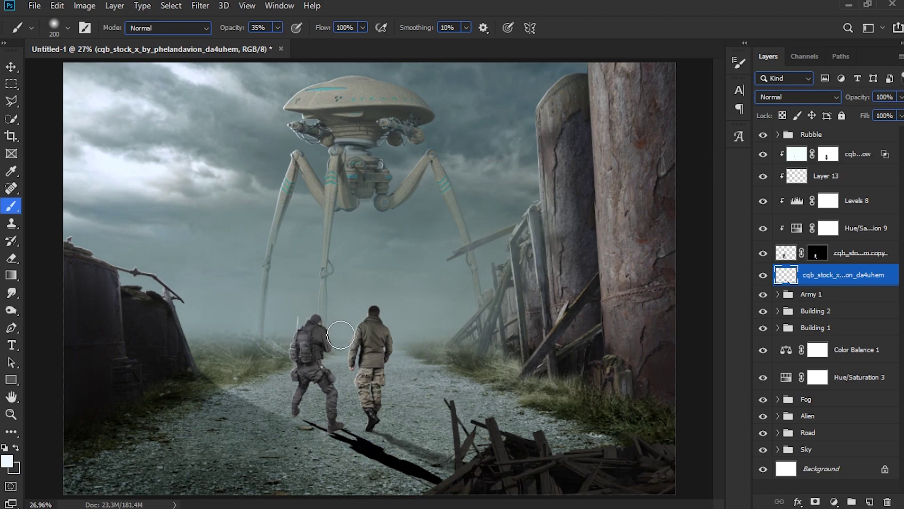
Step: Paint black with a 20 px Hard Round brush at 100% opacity to join the shadow to the soldier's feet
{"action": "key", "text": "ctrl+plus"}
{"action": "key", "text": "ctrl+plus"}
{"action": "scroll", "coordinate": [324, 376], "scroll_direction": "down", "scroll_amount": 5}
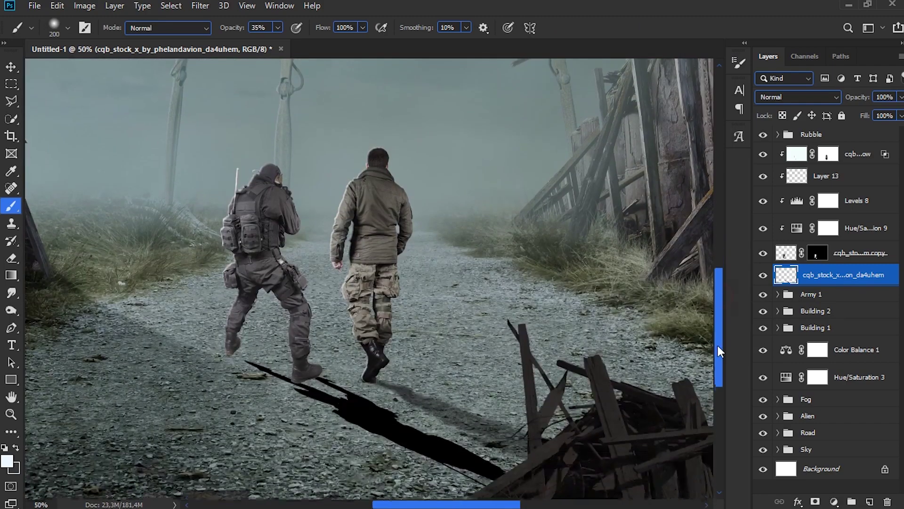
{"action": "left_click", "coordinate": [371, 408], "text": "alt"}
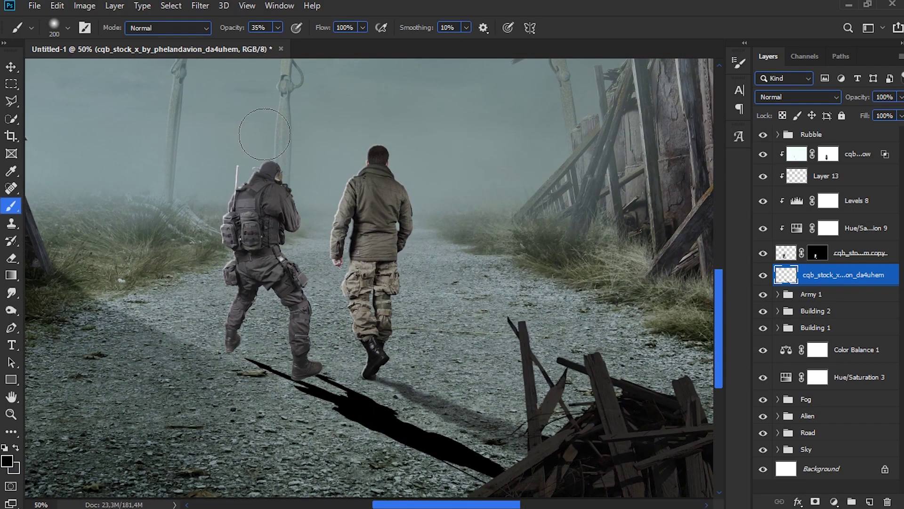
{"action": "right_click", "coordinate": [204, 158]}
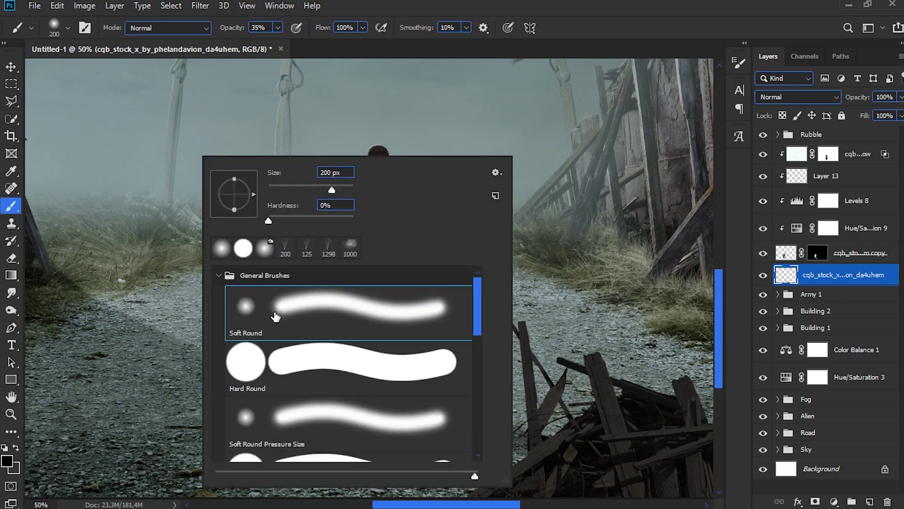
{"action": "left_click", "coordinate": [276, 369]}
{"action": "key", "text": "Return"}
{"action": "left_click_drag", "start_coordinate": [227, 29], "coordinate": [505, 62]}
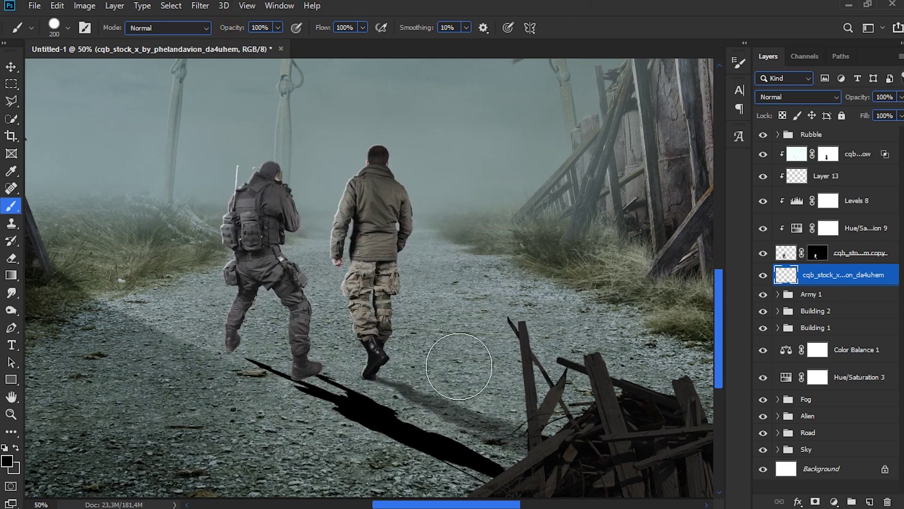
{"action": "key", "text": "bracketleft"}
{"action": "key", "text": "bracketleft"}
{"action": "key", "text": "bracketleft"}
{"action": "key", "text": "bracketleft"}
{"action": "key", "text": "bracketleft"}
{"action": "key", "text": "bracketleft"}
{"action": "key", "text": "bracketleft"}
{"action": "key", "text": "bracketleft"}
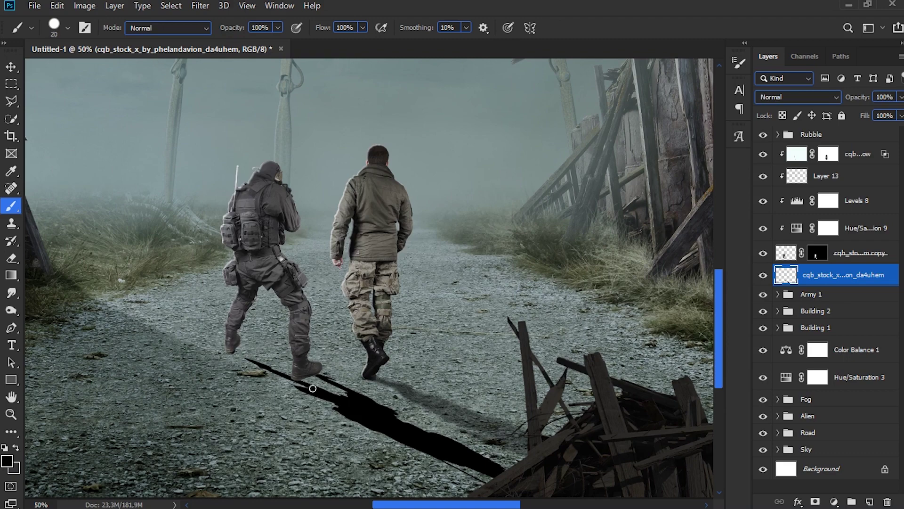
{"action": "mouse_move", "coordinate": [289, 375]}
{"action": "left_mouse_down"}
{"action": "mouse_move", "coordinate": [235, 351]}
{"action": "mouse_move", "coordinate": [288, 370]}
{"action": "left_mouse_up"}
{"action": "key", "text": "ctrl+z"}
{"action": "left_click_drag", "start_coordinate": [239, 348], "coordinate": [305, 375]}
{"action": "key", "text": "ctrl+minus"}
{"action": "key", "text": "ctrl+minus"}
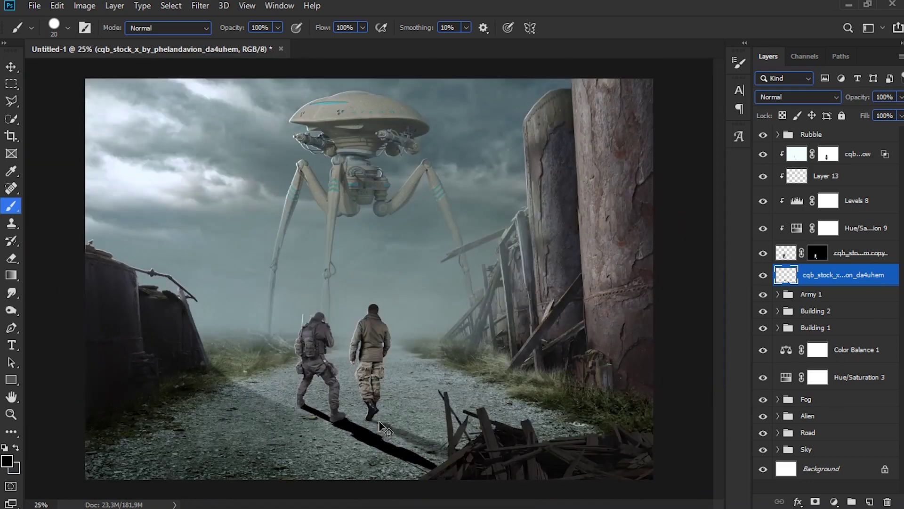
Step: Set the shadow layer to Soft Light blending at 50% opacity
{"action": "left_click", "coordinate": [817, 97]}
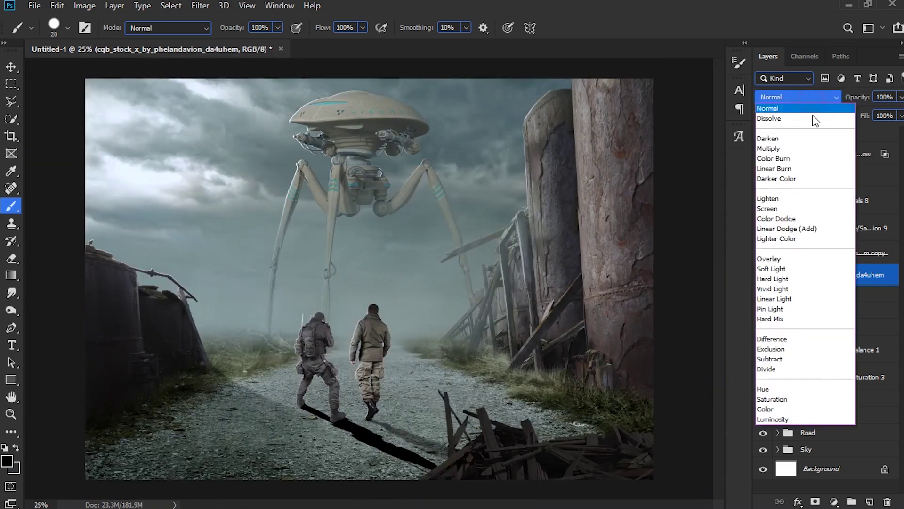
{"action": "left_click", "coordinate": [793, 263]}
{"action": "left_click", "coordinate": [895, 98]}
{"action": "type", "text": "40"}
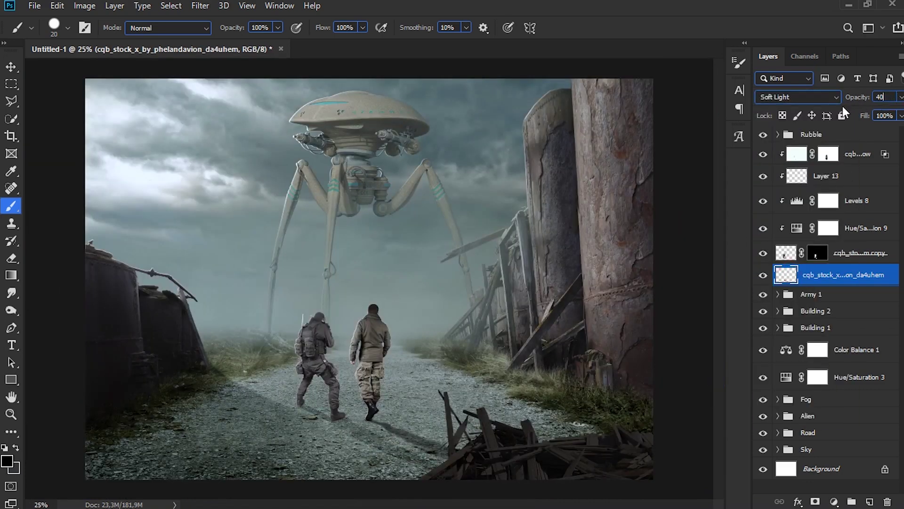
{"action": "key", "text": "Return"}
{"action": "key", "text": "ctrl+j"}
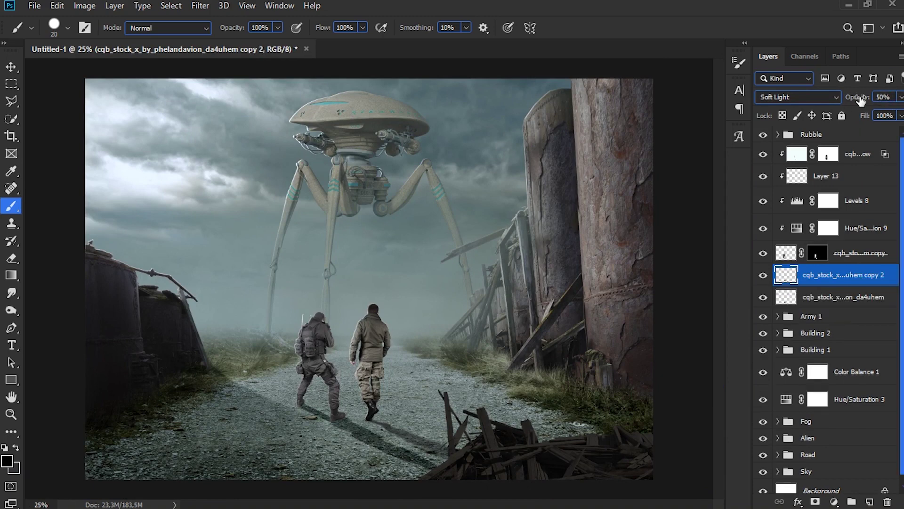
{"action": "key", "text": "ctrl+z"}
Step: Soften the soldier's shadow with a Gaussian Blur of 4.0 pixels radius
{"action": "left_click", "coordinate": [199, 6]}
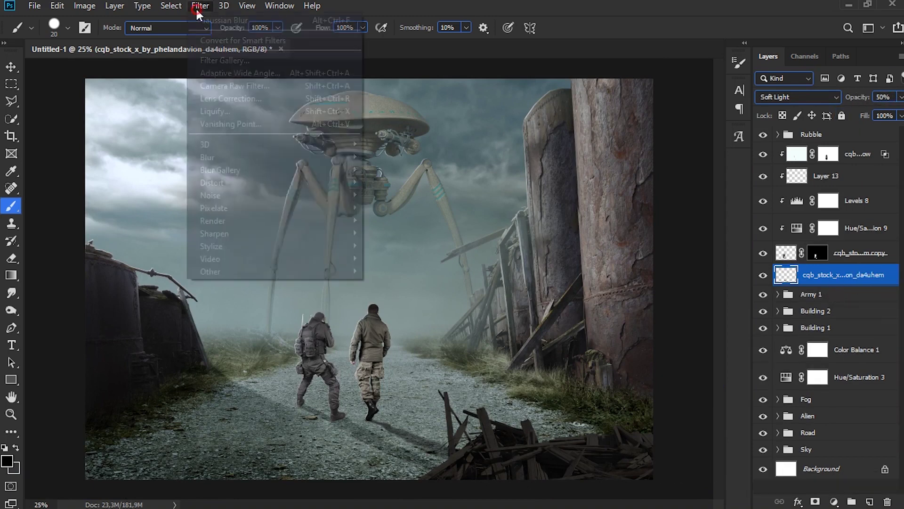
{"action": "mouse_move", "coordinate": [348, 157]}
{"action": "left_click", "coordinate": [405, 207]}
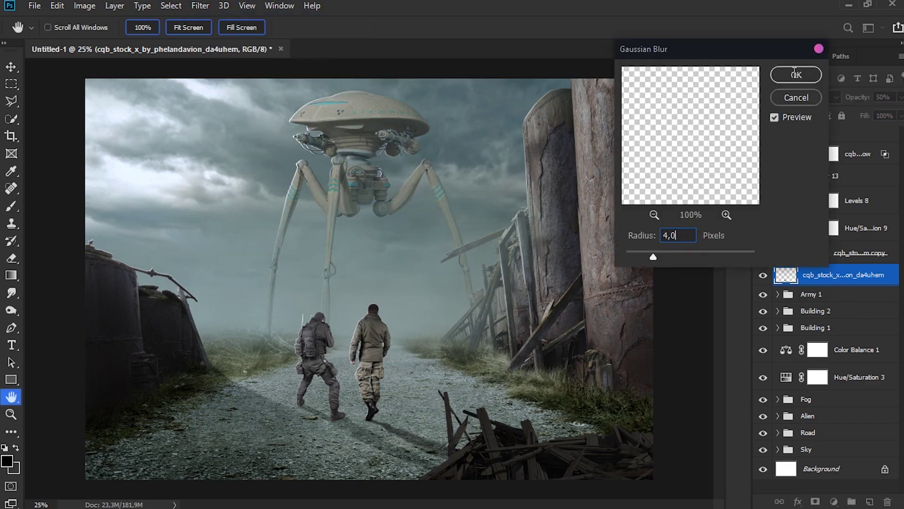
{"action": "left_click", "coordinate": [796, 74]}
Step: Duplicate the shadow layer, add a layer mask, and fade its far end with a 250 px soft black brush at 30% opacity
{"action": "key", "text": "ctrl+j"}
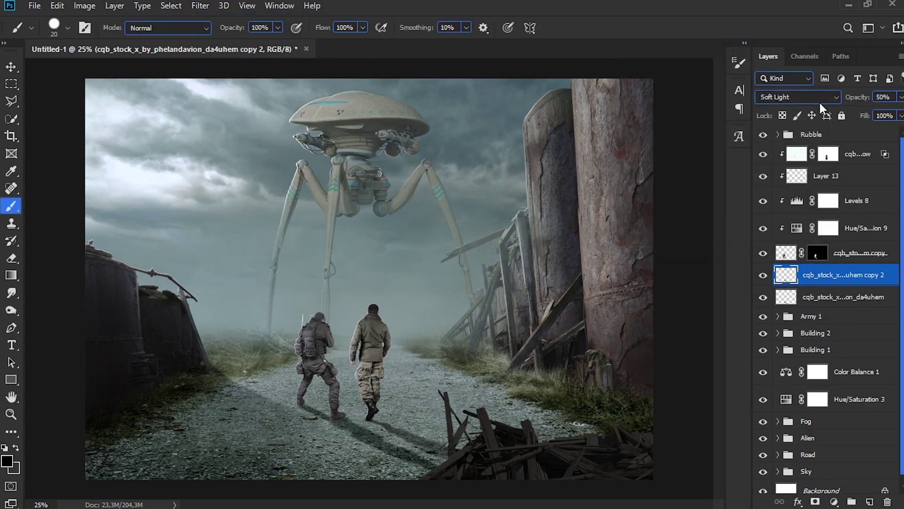
{"action": "left_click", "coordinate": [816, 501]}
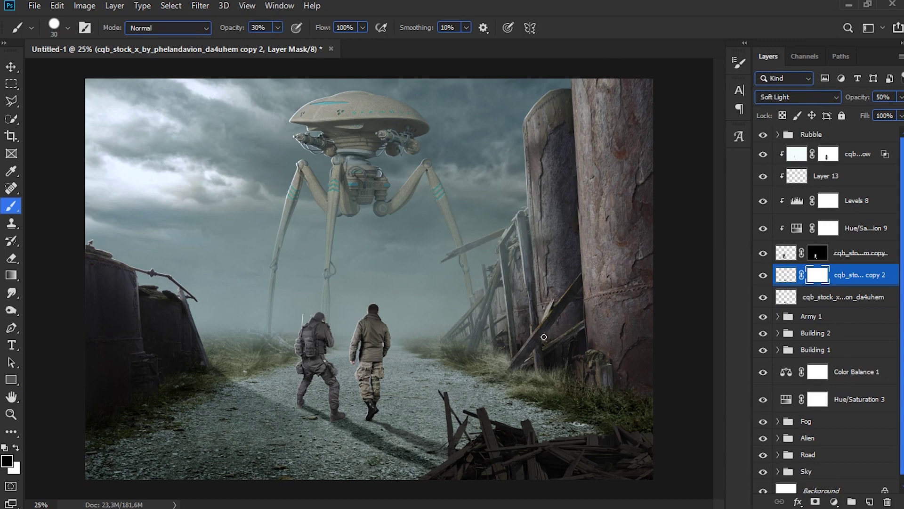
{"action": "key", "text": "bracketright"}
{"action": "key", "text": "bracketright"}
{"action": "key", "text": "bracketright"}
{"action": "key", "text": "bracketright"}
{"action": "key", "text": "bracketright"}
{"action": "key", "text": "bracketright"}
{"action": "key", "text": "bracketright"}
{"action": "key", "text": "bracketright"}
{"action": "key", "text": "bracketright"}
{"action": "key", "text": "bracketright"}
{"action": "key", "text": "bracketright"}
{"action": "key", "text": "bracketright"}
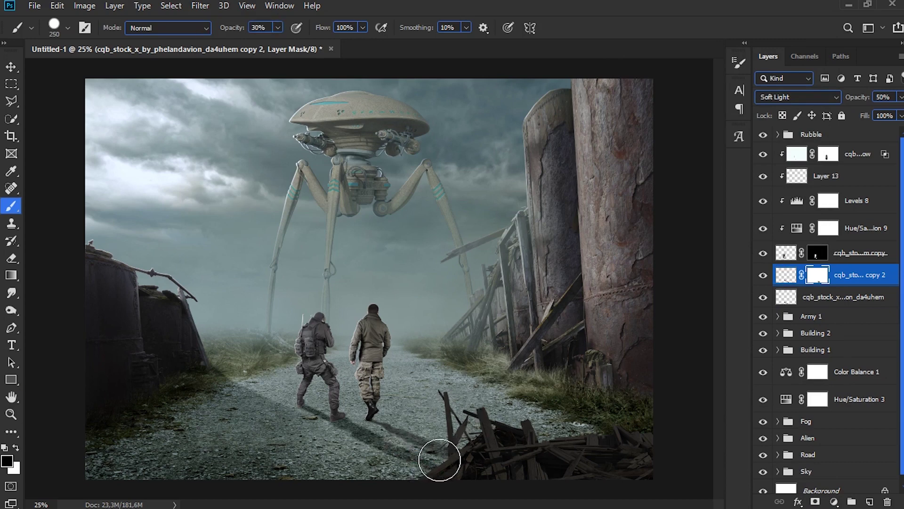
{"action": "right_click", "coordinate": [429, 316]}
{"action": "double_click", "coordinate": [565, 323]}
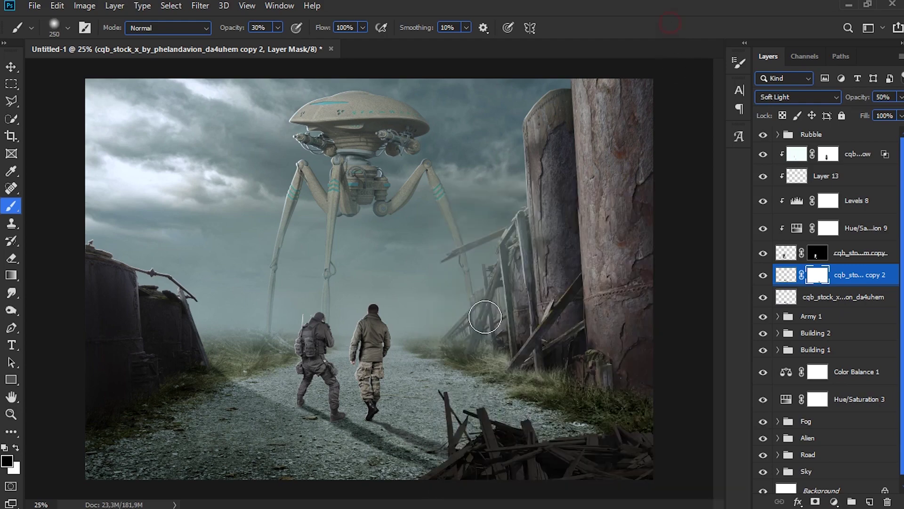
{"action": "mouse_move", "coordinate": [359, 432]}
{"action": "left_mouse_down"}
{"action": "mouse_move", "coordinate": [344, 443]}
{"action": "mouse_move", "coordinate": [429, 463]}
{"action": "left_mouse_up"}
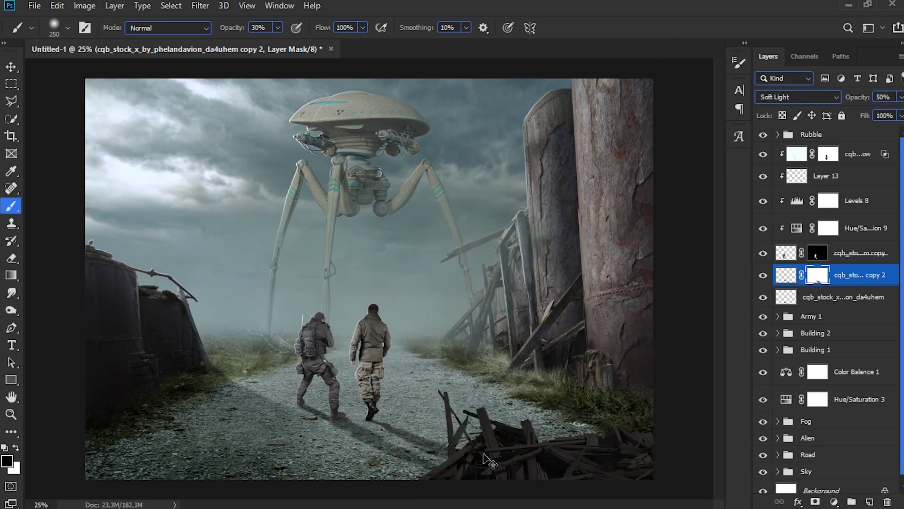
Step: Add a new layer above the soldier's inner shadow layer and clip it to the soldier
{"action": "key", "text": "ctrl+plus"}
{"action": "left_click_drag", "start_coordinate": [720, 295], "coordinate": [720, 348]}
{"action": "key", "text": "ctrl+plus"}
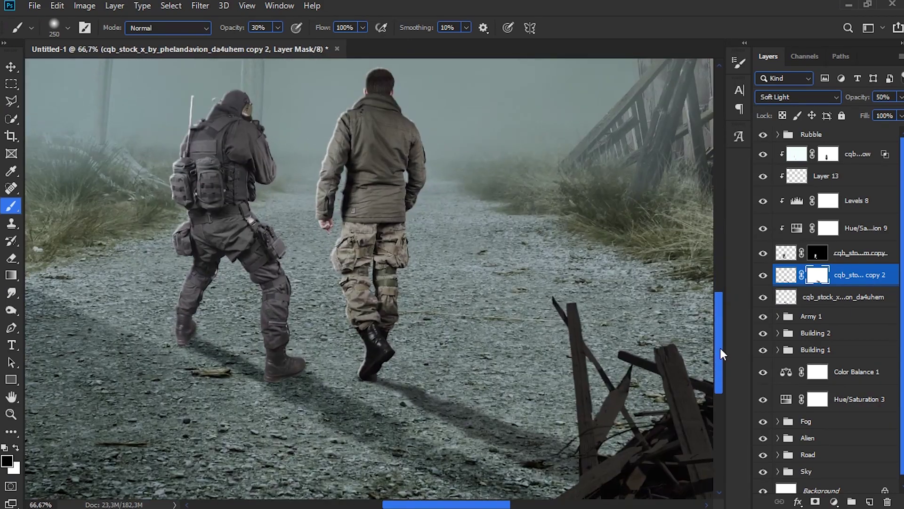
{"action": "left_click", "coordinate": [864, 160]}
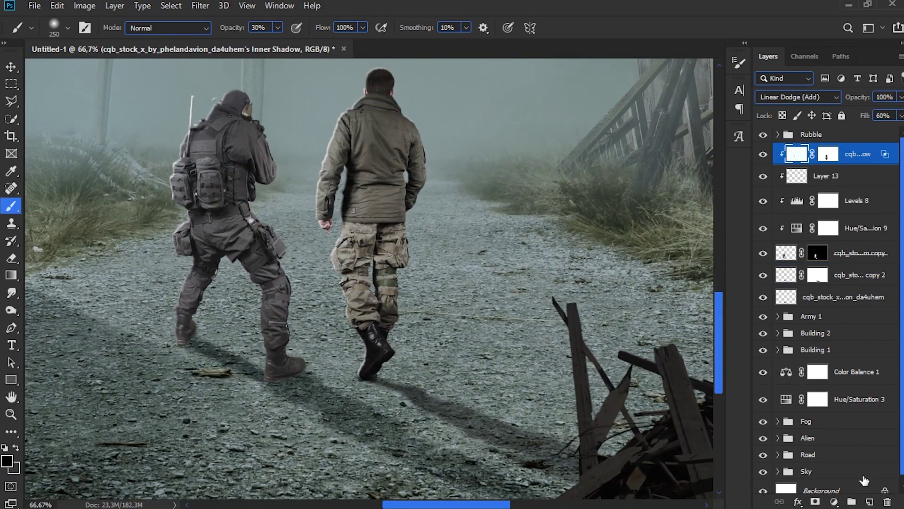
{"action": "left_click", "coordinate": [870, 501]}
{"action": "right_click", "coordinate": [847, 154]}
{"action": "left_click", "coordinate": [757, 255]}
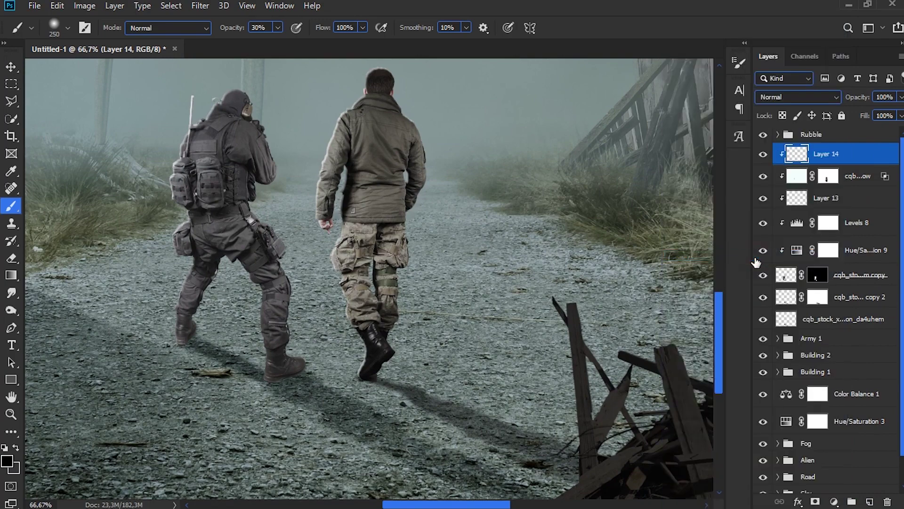
Step: Fill the new clipped layer with 50% Gray and set its blend mode to Overlay
{"action": "key", "text": "ctrl+minus"}
{"action": "key", "text": "ctrl+minus"}
{"action": "key", "text": "shift+F5"}
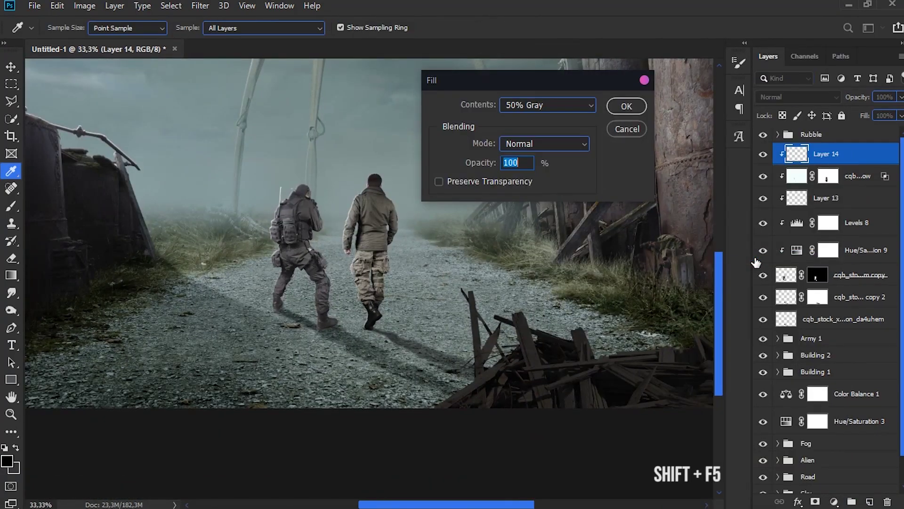
{"action": "left_click", "coordinate": [625, 103]}
{"action": "left_click", "coordinate": [792, 97]}
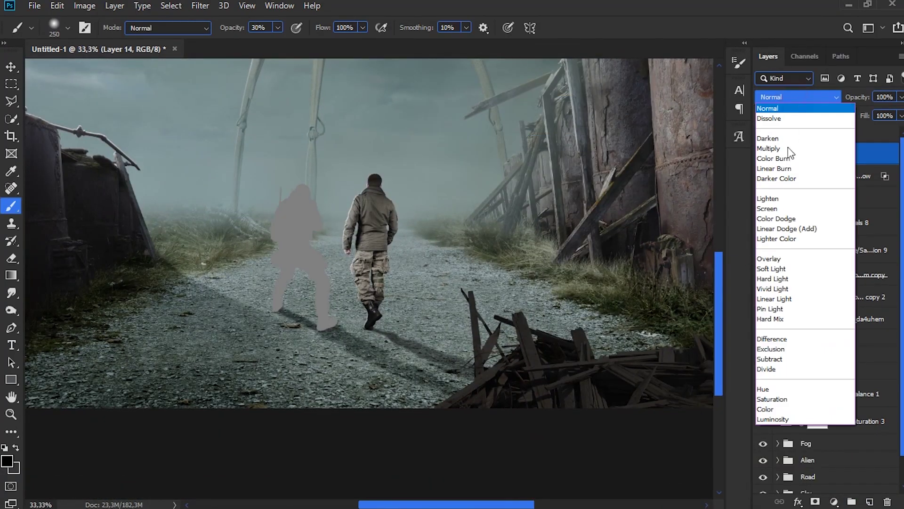
{"action": "left_click", "coordinate": [772, 258]}
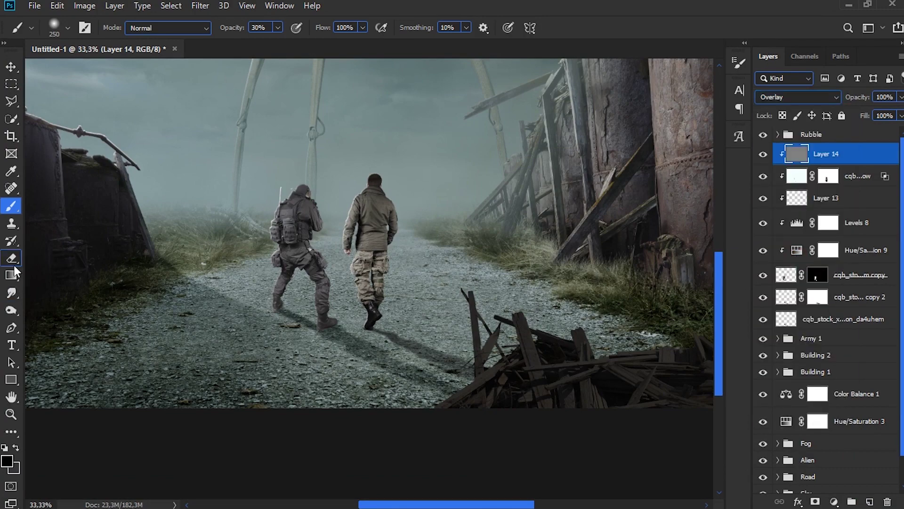
Step: Burn the soldier's shaded areas on the gray layer with a 90 px brush, Midtones range and 25% exposure
{"action": "left_click", "coordinate": [11, 310]}
{"action": "key", "text": "bracketleft"}
{"action": "key", "text": "bracketleft"}
{"action": "key", "text": "bracketleft"}
{"action": "key", "text": "bracketleft"}
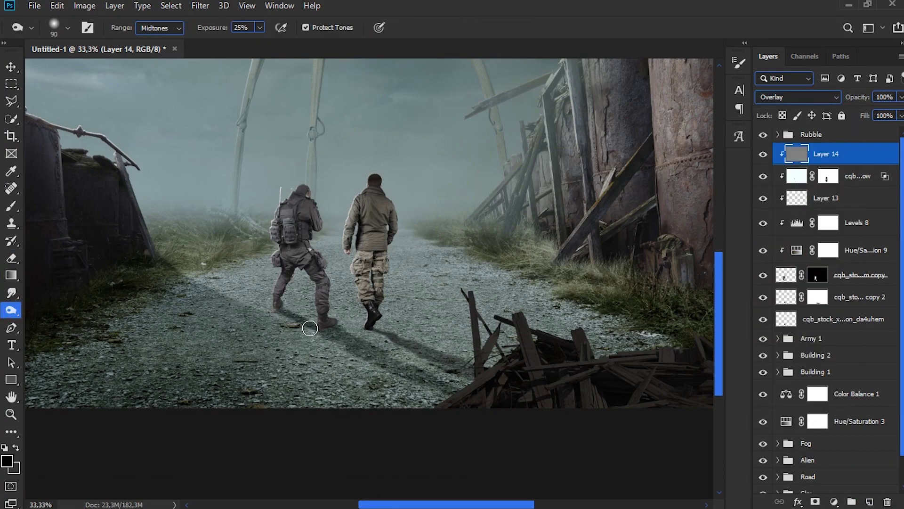
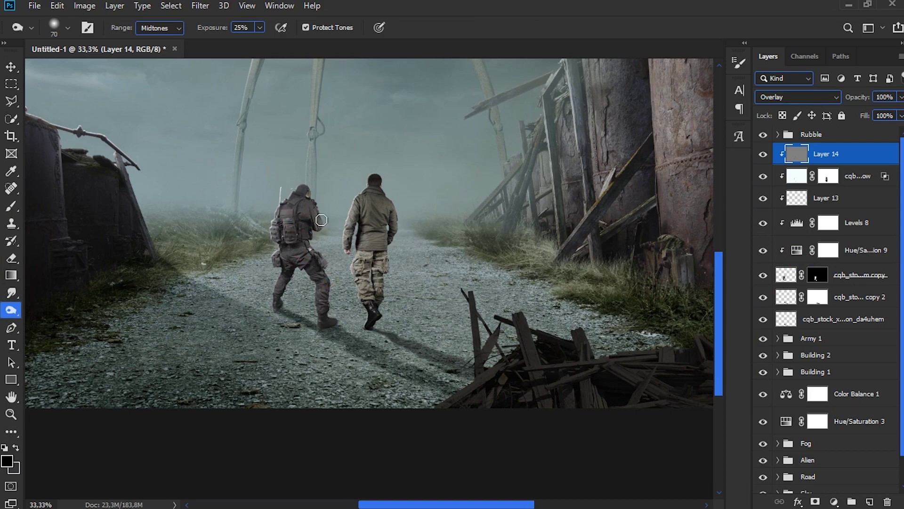
Step: Add a new layer above the left soldier's masked shadow copy for contact shadows, with the brush reduced to 35 px
{"action": "key", "text": "ctrl+0"}
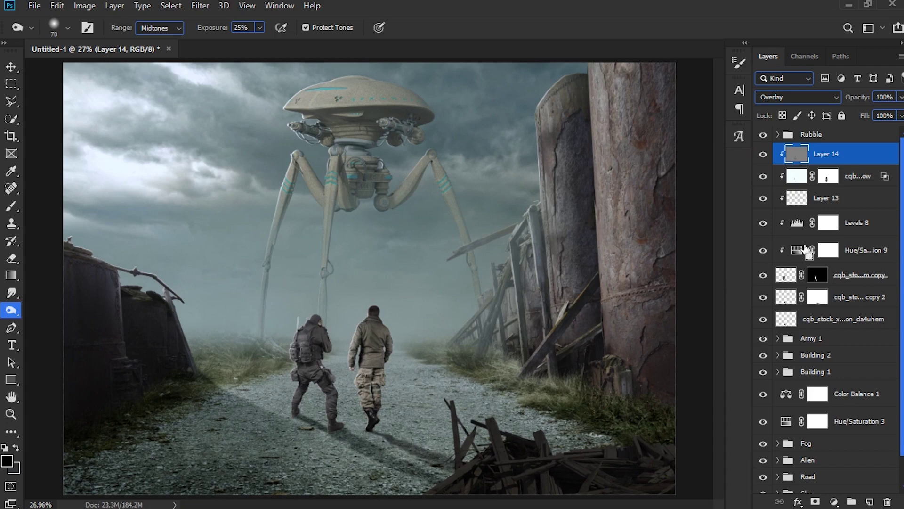
{"action": "key", "text": "ctrl+plus"}
{"action": "key", "text": "ctrl+plus"}
{"action": "left_click_drag", "start_coordinate": [719, 319], "coordinate": [718, 368]}
{"action": "key", "text": "ctrl+plus"}
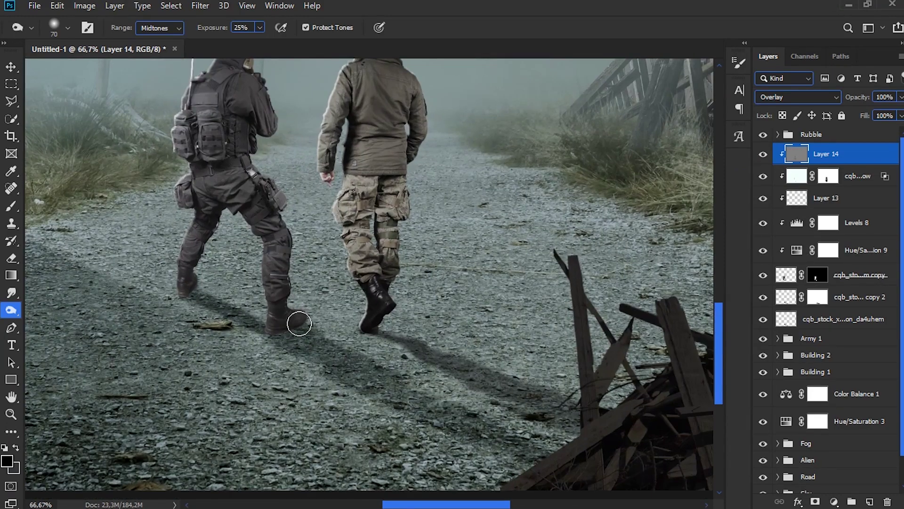
{"action": "left_click", "coordinate": [853, 297]}
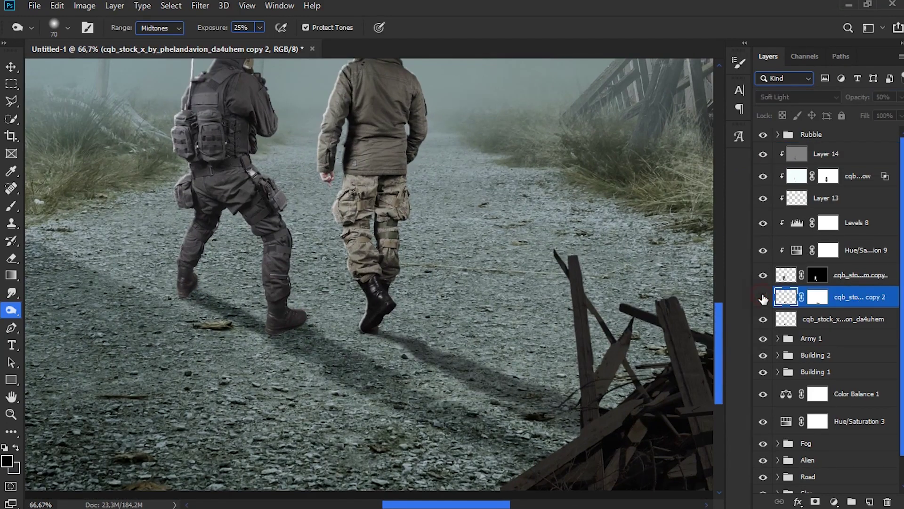
{"action": "left_click", "coordinate": [16, 210]}
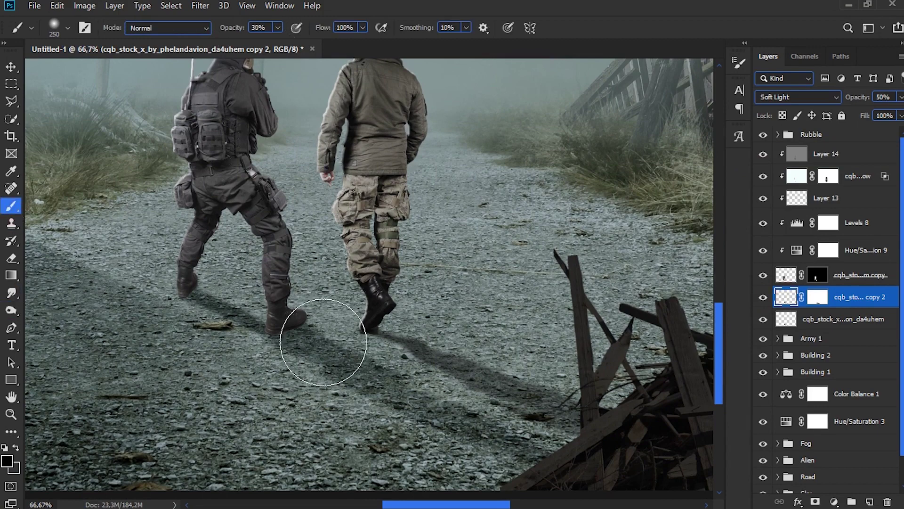
{"action": "key", "text": "bracketleft"}
{"action": "key", "text": "bracketleft"}
{"action": "key", "text": "bracketleft"}
{"action": "key", "text": "bracketleft"}
{"action": "key", "text": "bracketleft"}
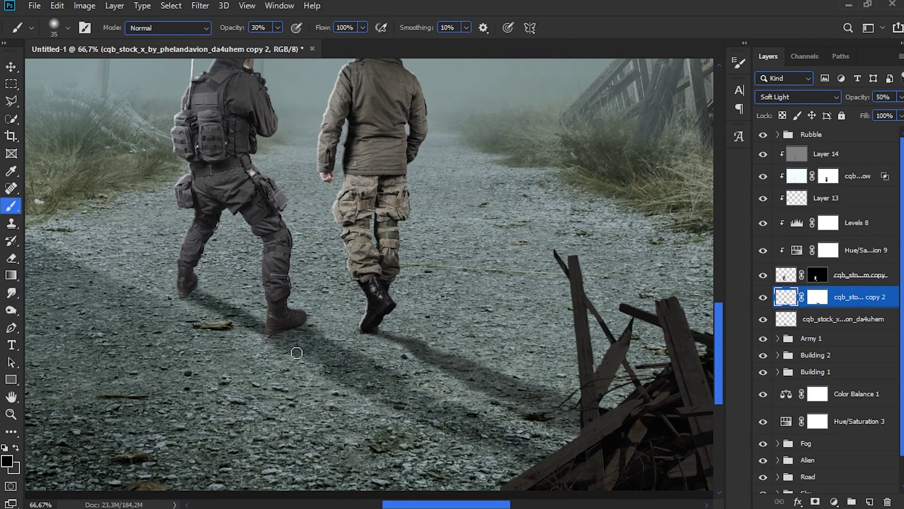
{"action": "left_click", "coordinate": [870, 502]}
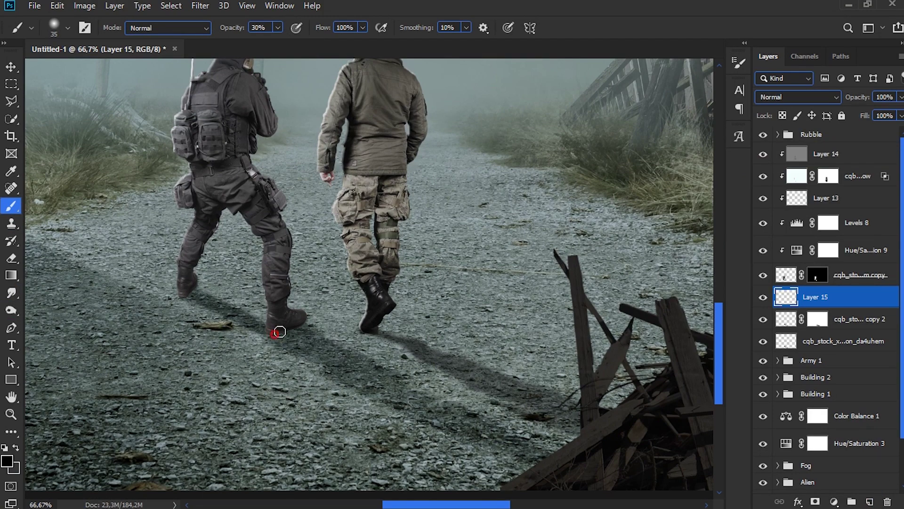
Step: Paint soft black contact shadows under the left soldier's boots at 30% brush opacity, and set the layer opacity to 40%
{"action": "mouse_move", "coordinate": [280, 331]}
{"action": "left_mouse_down"}
{"action": "mouse_move", "coordinate": [301, 323]}
{"action": "mouse_move", "coordinate": [311, 334]}
{"action": "mouse_move", "coordinate": [292, 334]}
{"action": "left_mouse_up"}
{"action": "left_click_drag", "start_coordinate": [196, 288], "coordinate": [214, 298]}
{"action": "mouse_move", "coordinate": [285, 323]}
{"action": "left_mouse_down"}
{"action": "mouse_move", "coordinate": [278, 329]}
{"action": "mouse_move", "coordinate": [299, 337]}
{"action": "left_mouse_up"}
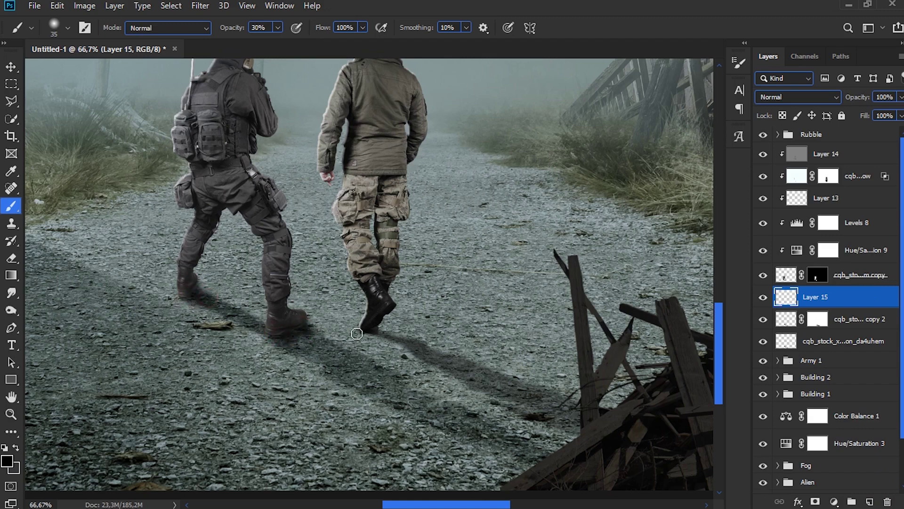
{"action": "key", "text": "ctrl+0"}
{"action": "left_click_drag", "start_coordinate": [849, 100], "coordinate": [825, 98]}
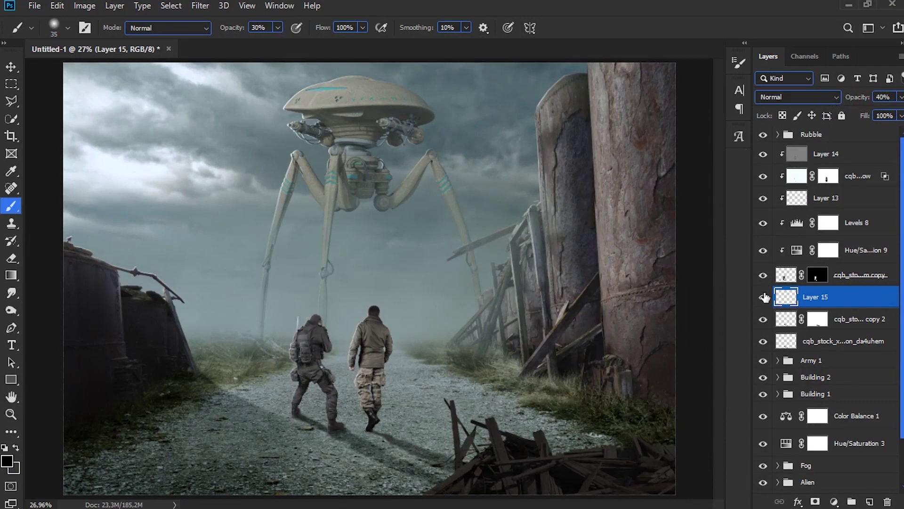
Step: Group all the left soldier's layers, from the original shadow up to the gray Overlay layer, and name the group Army 2
{"action": "left_click", "coordinate": [866, 342]}
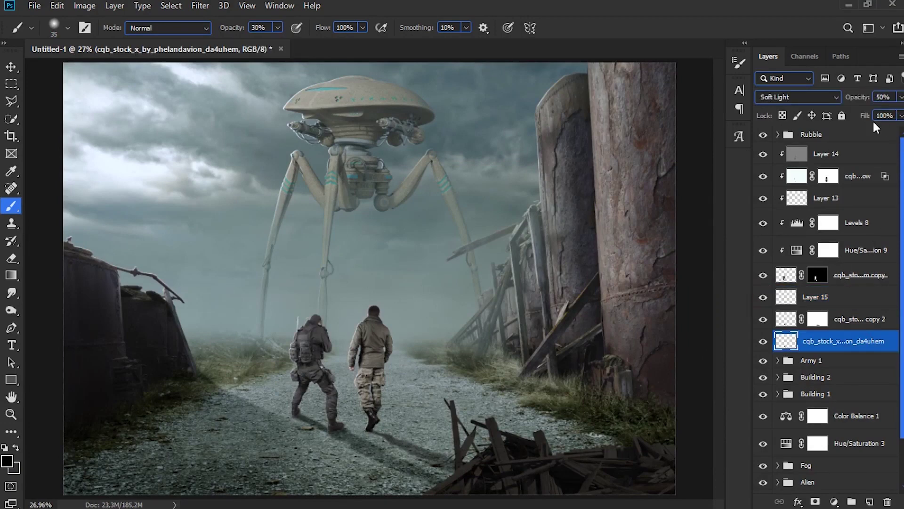
{"action": "left_click", "coordinate": [853, 154], "text": "shift"}
{"action": "key", "text": "ctrl+g"}
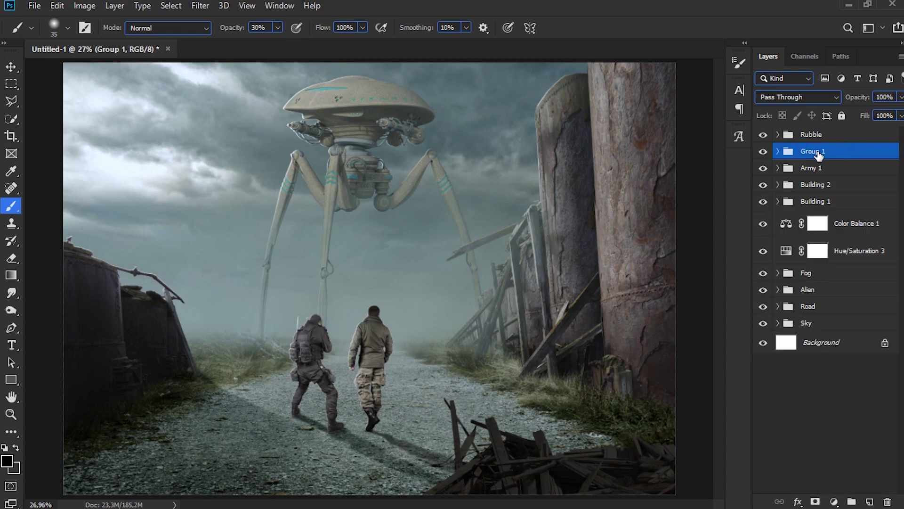
{"action": "double_click", "coordinate": [818, 151]}
{"action": "type", "text": "Army 2"}
{"action": "key", "text": "Return"}
Step: Place the mgs_operative_stock_xiii image from the stock folder into the composite above the Army 2 group
{"action": "key", "text": "alt+Tab"}
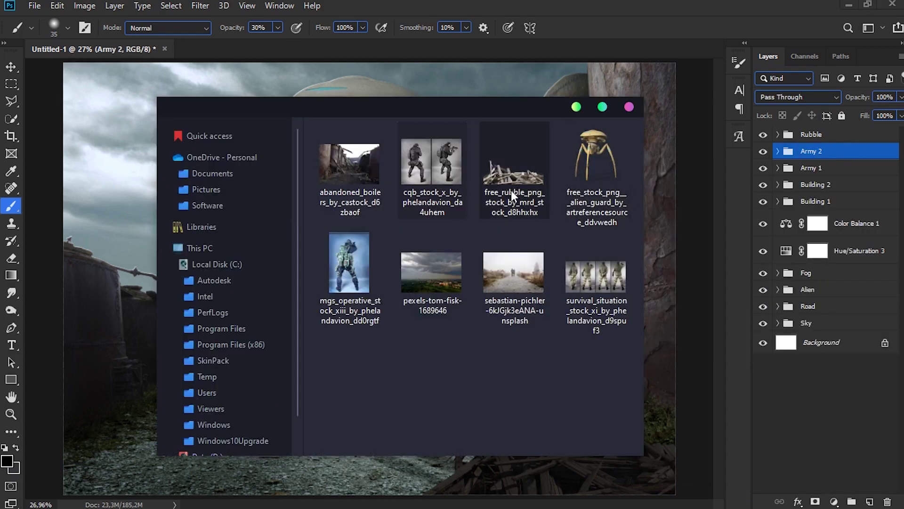
{"action": "left_click_drag", "start_coordinate": [370, 265], "coordinate": [373, 198]}
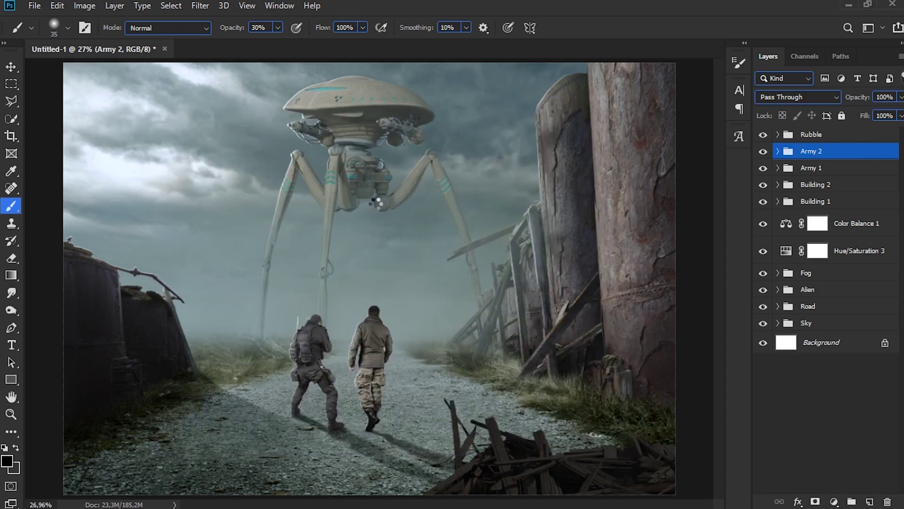
{"action": "left_click", "coordinate": [481, 28]}
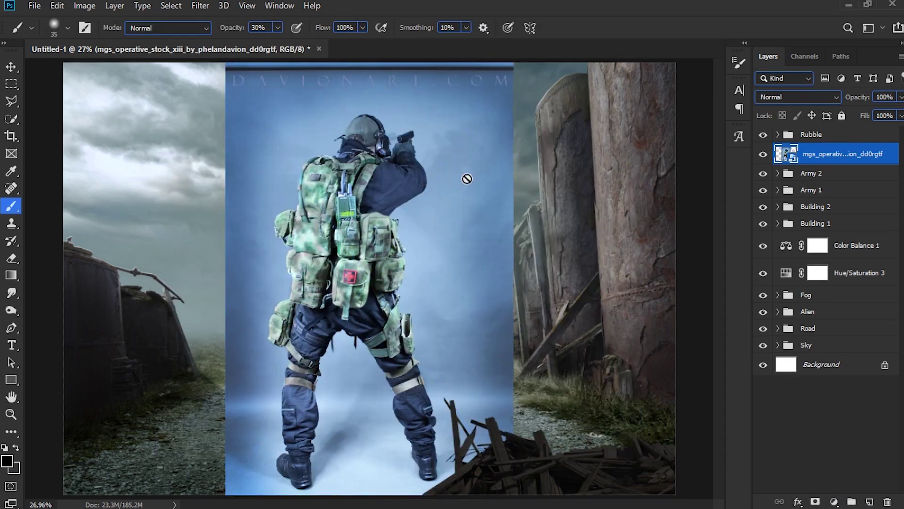
Step: Rasterize the placed operative layer and select the soldier with Select Subject
{"action": "left_click", "coordinate": [11, 118]}
{"action": "right_click", "coordinate": [816, 150]}
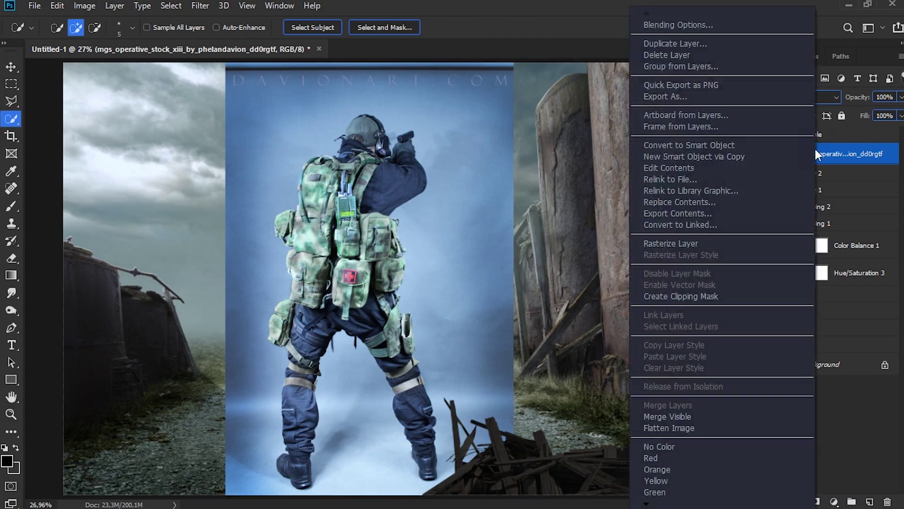
{"action": "left_click", "coordinate": [703, 245]}
{"action": "left_click", "coordinate": [313, 27]}
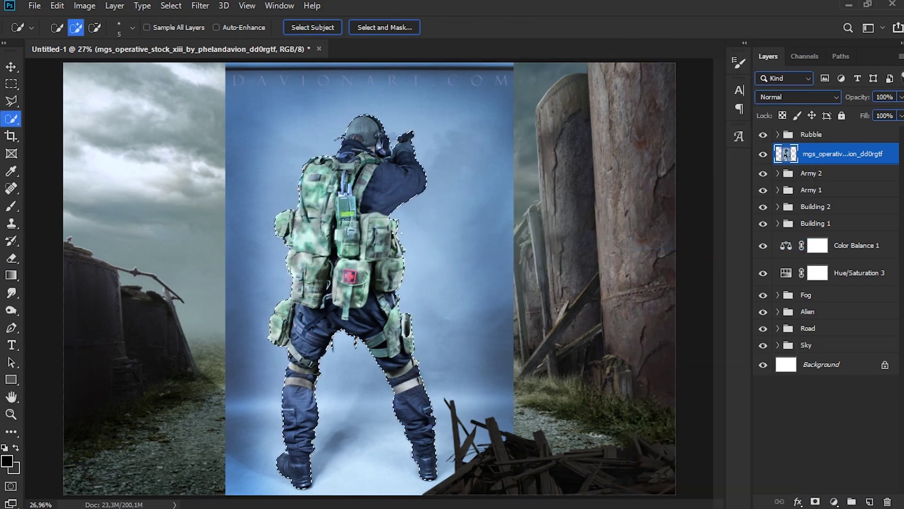
Step: Refine the soldier selection with 20% Contrast and -15% Shift Edge, and mask out the studio background
{"action": "left_click", "coordinate": [384, 27]}
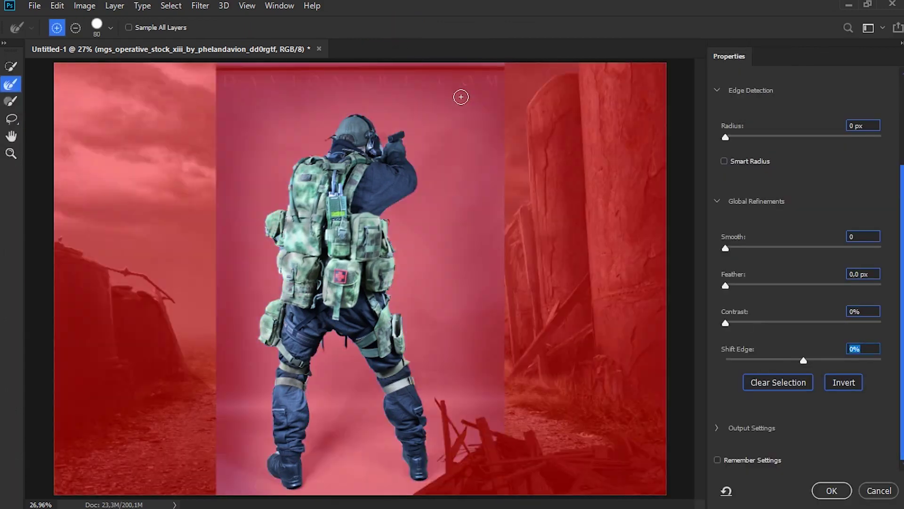
{"action": "key", "text": "shift+Tab"}
{"action": "type", "text": "20"}
{"action": "key", "text": "Tab"}
{"action": "type", "text": "15"}
{"action": "key", "text": "Left"}
{"action": "key", "text": "Left"}
{"action": "type", "text": "-"}
{"action": "left_click", "coordinate": [837, 497]}
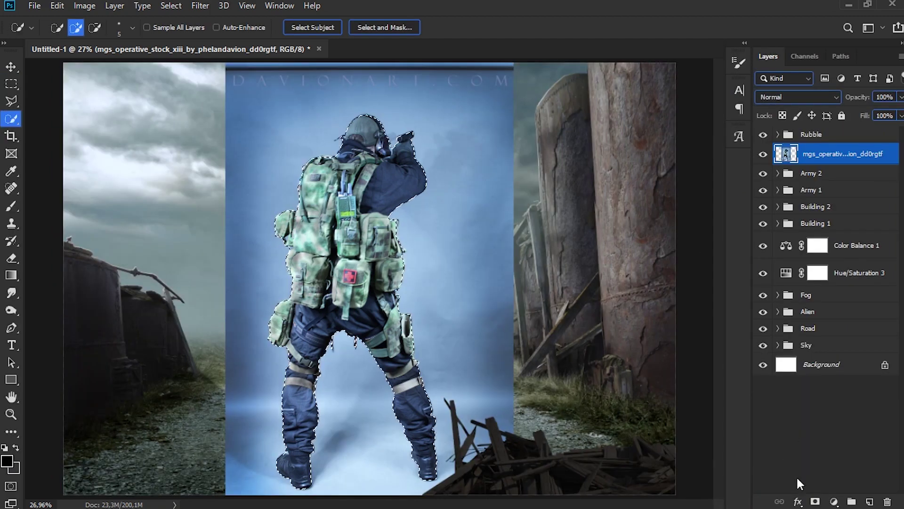
{"action": "left_click", "coordinate": [785, 154]}
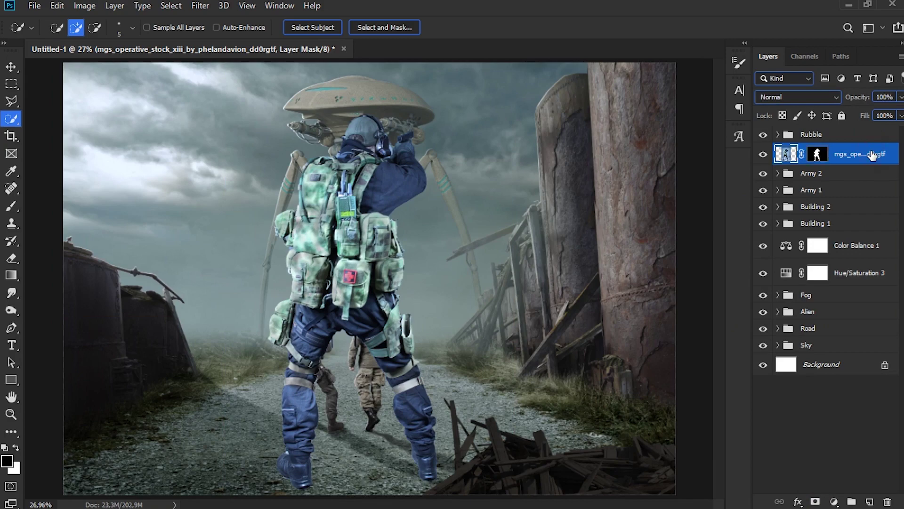
Step: Flip the operative horizontally, scale it to about 31%, and stand it on the road to the right of the middle soldier
{"action": "key", "text": "ctrl+t"}
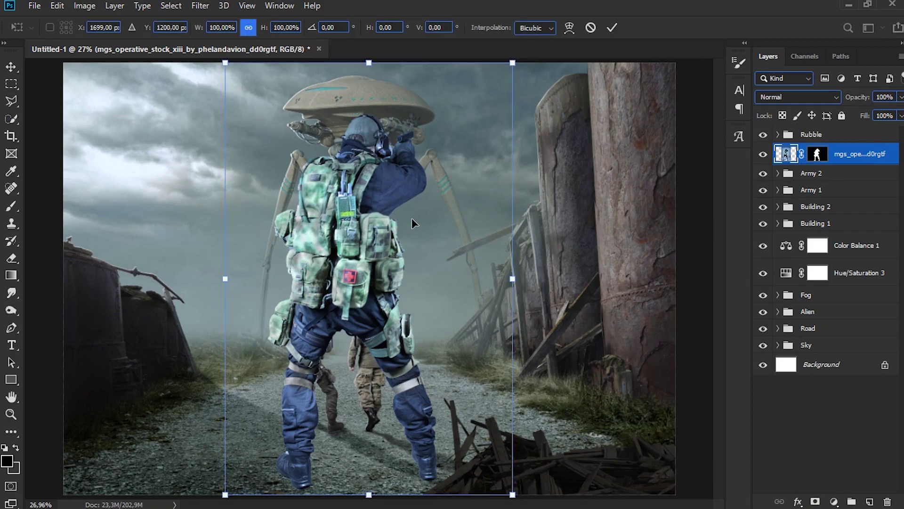
{"action": "right_click", "coordinate": [411, 219]}
{"action": "left_click", "coordinate": [459, 380]}
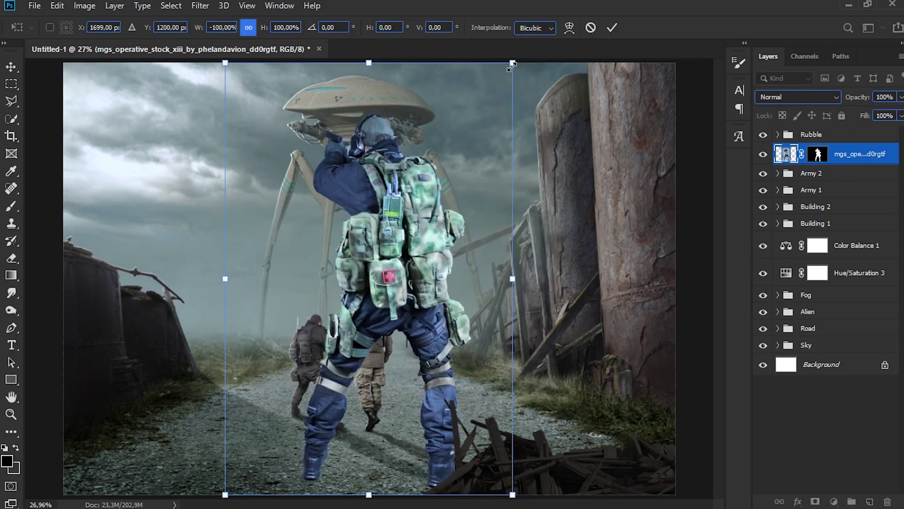
{"action": "left_click_drag", "start_coordinate": [512, 63], "coordinate": [426, 238]}
{"action": "left_click_drag", "start_coordinate": [395, 289], "coordinate": [438, 368]}
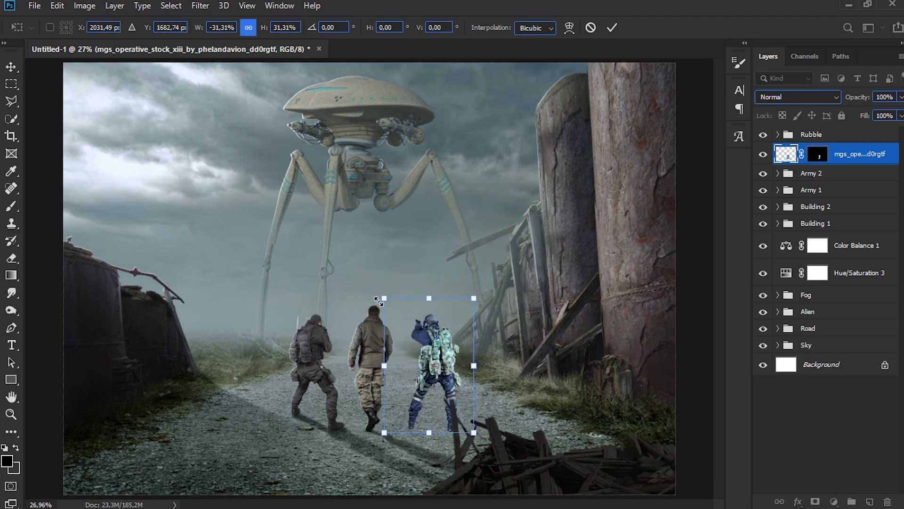
{"action": "left_click", "coordinate": [612, 27]}
{"action": "key", "text": "w"}
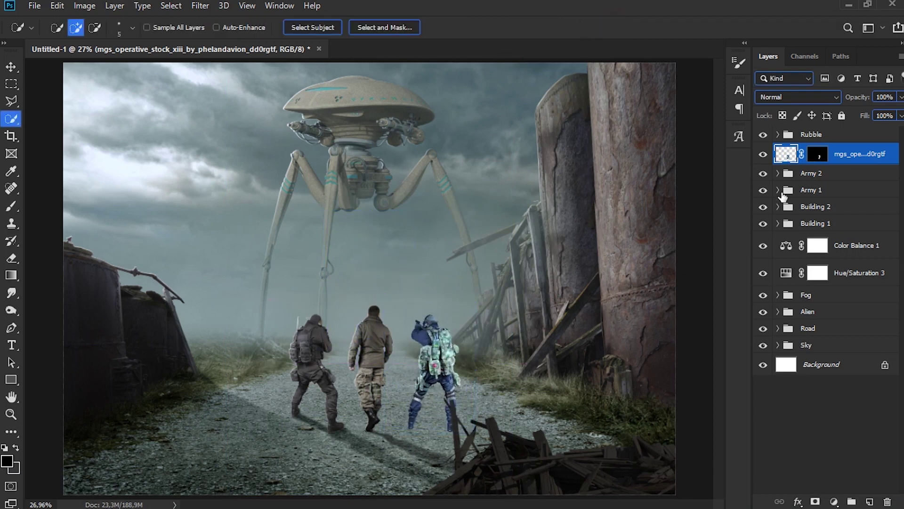
Step: Move the Rubble group slightly to the right so it clears the new soldier's legs
{"action": "left_click", "coordinate": [812, 134]}
{"action": "key", "text": "ctrl+t"}
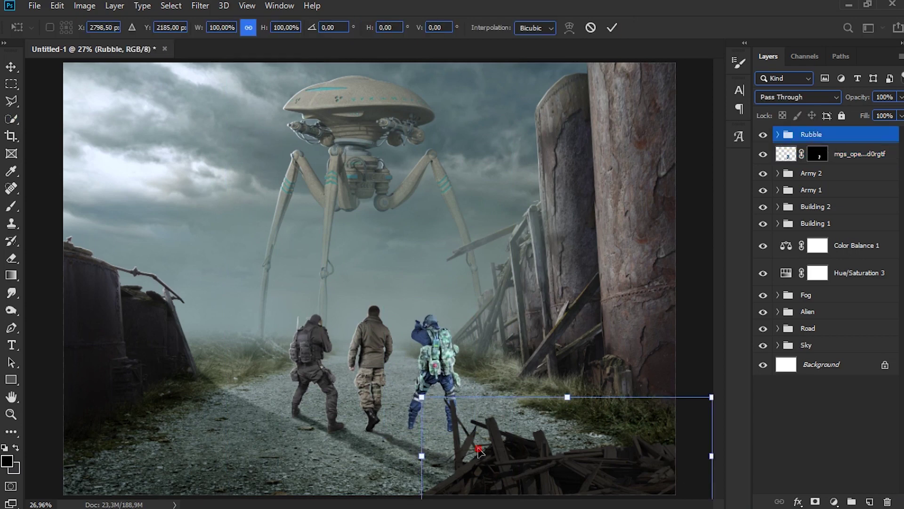
{"action": "left_click_drag", "start_coordinate": [479, 451], "coordinate": [509, 452]}
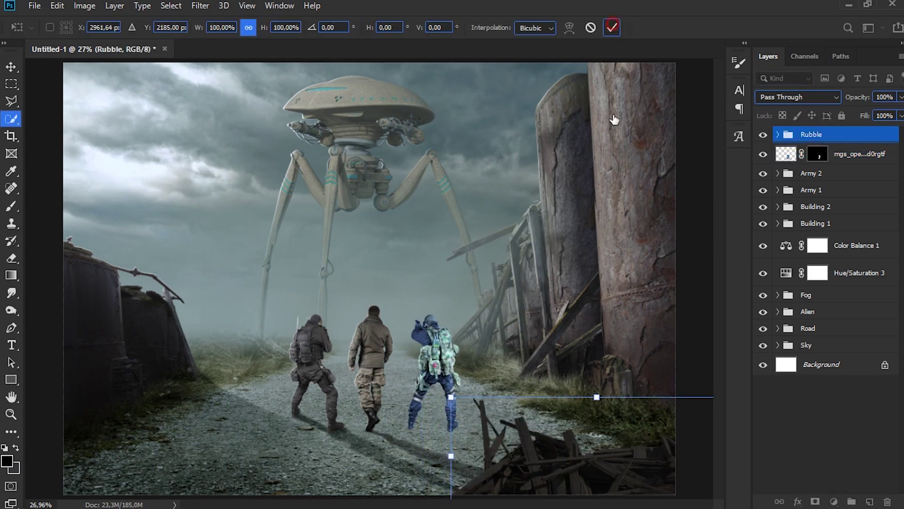
{"action": "key", "text": "Return"}
Step: Add a Hue/Saturation adjustment clipped to the operative layer and reduce its saturation
{"action": "left_click", "coordinate": [819, 157]}
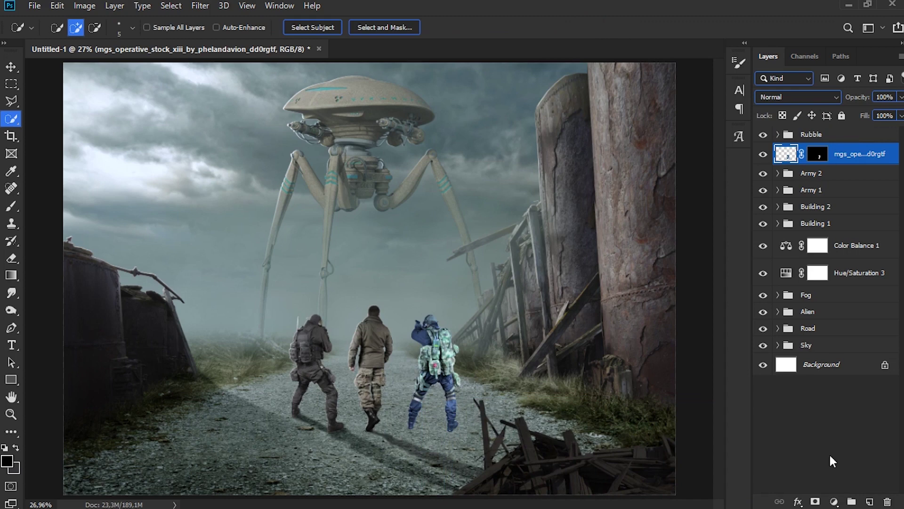
{"action": "left_click", "coordinate": [832, 502]}
{"action": "left_click", "coordinate": [844, 370]}
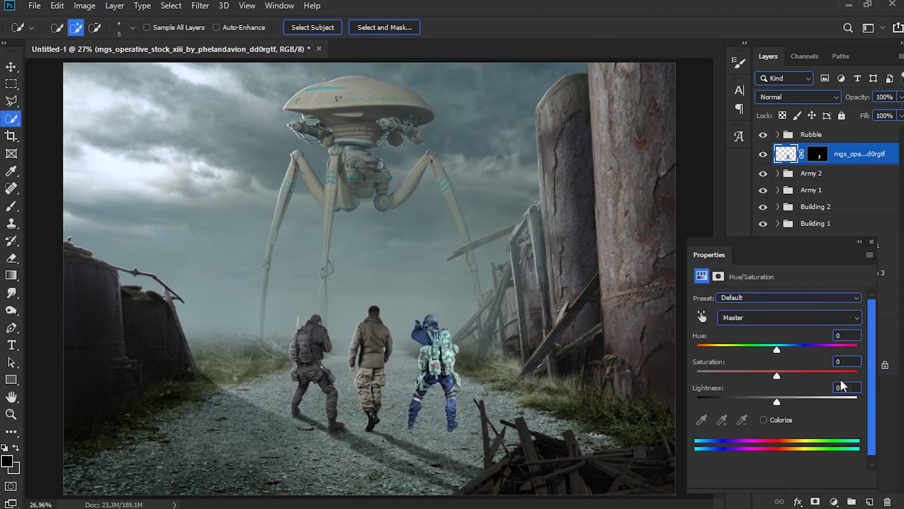
{"action": "left_click", "coordinate": [779, 479]}
{"action": "left_click_drag", "start_coordinate": [777, 375], "coordinate": [765, 351]}
{"action": "left_click", "coordinate": [871, 242]}
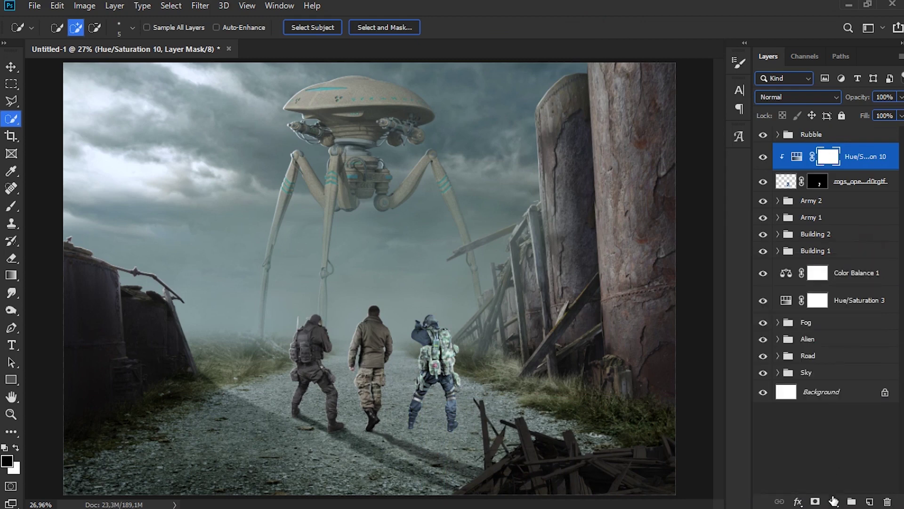
Step: Add a Levels adjustment clipped to the operative with RGB output white at 170 and Blue midtones at 0.95
{"action": "left_click", "coordinate": [834, 502]}
{"action": "left_click", "coordinate": [839, 316]}
{"action": "left_click_drag", "start_coordinate": [859, 434], "coordinate": [810, 432]}
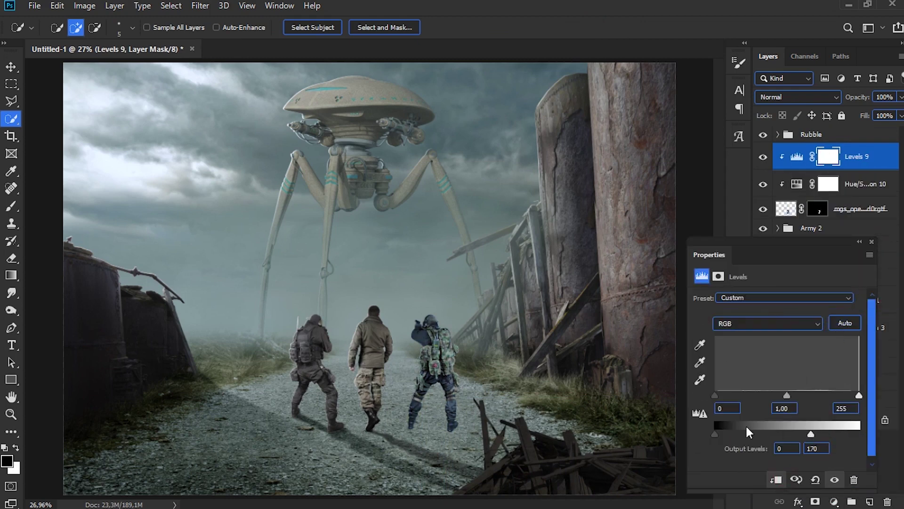
{"action": "left_click_drag", "start_coordinate": [719, 433], "coordinate": [719, 431]}
{"action": "left_click", "coordinate": [772, 324]}
{"action": "left_click", "coordinate": [771, 365]}
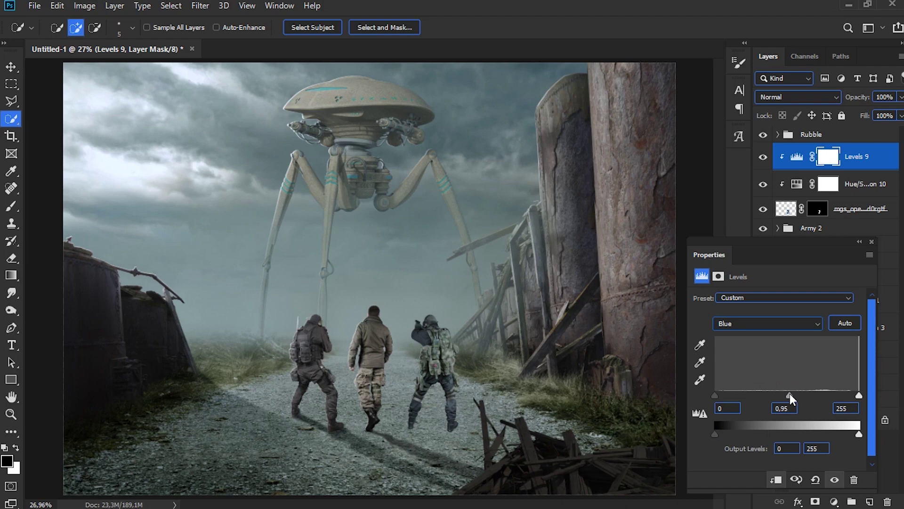
{"action": "left_click", "coordinate": [872, 242]}
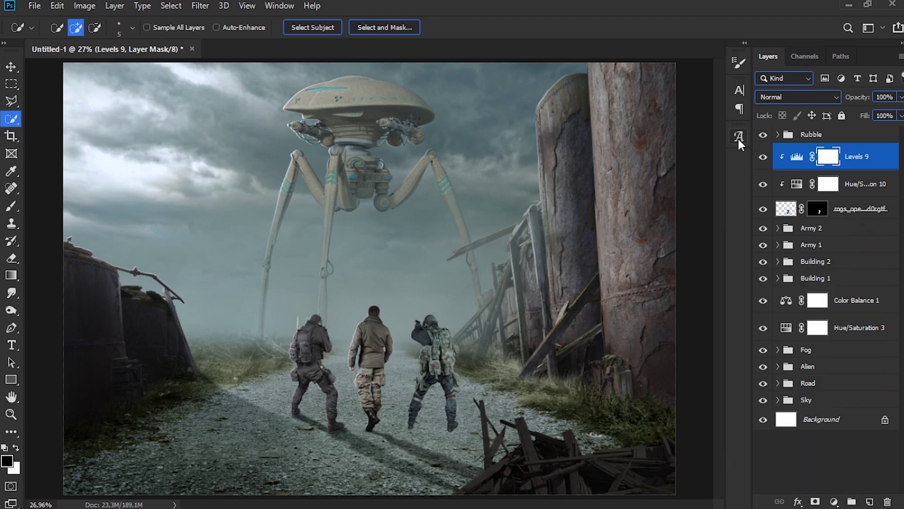
{"action": "left_click", "coordinate": [762, 158]}
{"action": "left_click", "coordinate": [762, 158]}
Step: Add a new layer clipped to the operative, sample a light color from the bright clouds, and set the blend mode to Overlay
{"action": "left_click", "coordinate": [869, 502]}
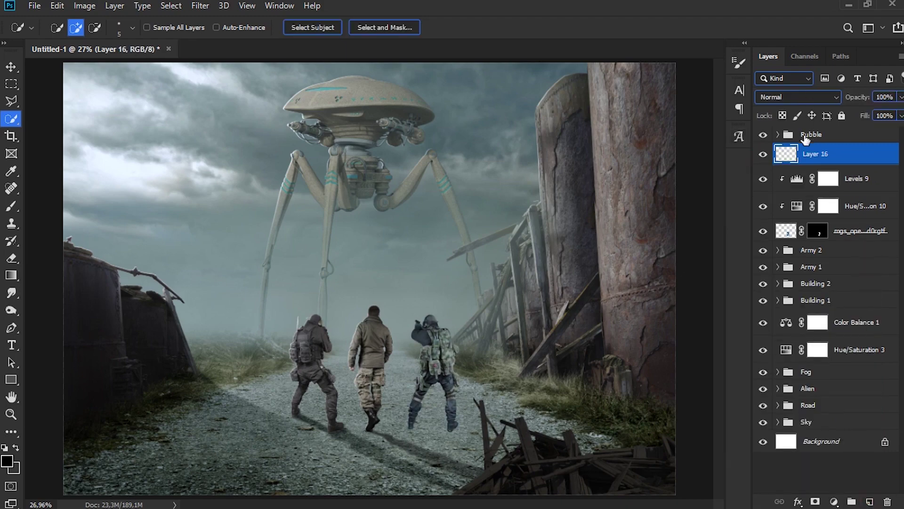
{"action": "right_click", "coordinate": [810, 161]}
{"action": "left_click", "coordinate": [700, 248]}
{"action": "left_click", "coordinate": [12, 206]}
{"action": "left_click", "coordinate": [124, 167], "text": "alt"}
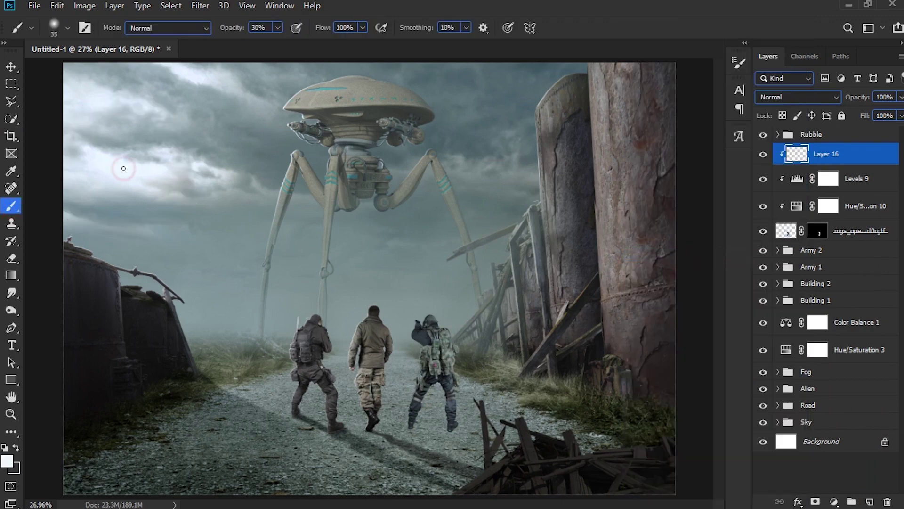
{"action": "left_click", "coordinate": [802, 100]}
{"action": "left_click", "coordinate": [796, 258]}
Step: Paint highlights along the operative's left side and head with a 125 px brush at 30% opacity, and lower the layer opacity to 75%
{"action": "left_click", "coordinate": [267, 25]}
{"action": "type", "text": "3"}
{"action": "key", "text": "ctrl+plus"}
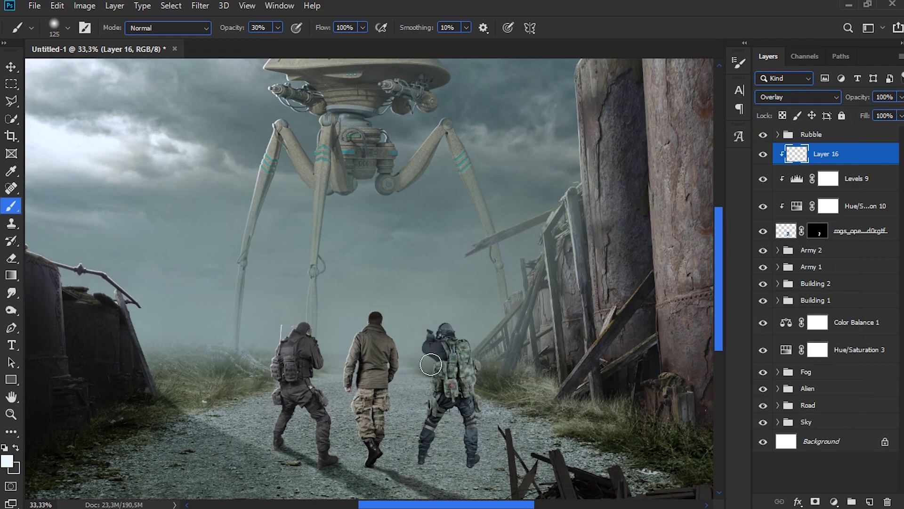
{"action": "left_click_drag", "start_coordinate": [427, 403], "coordinate": [413, 460]}
{"action": "left_click_drag", "start_coordinate": [441, 329], "coordinate": [441, 329]}
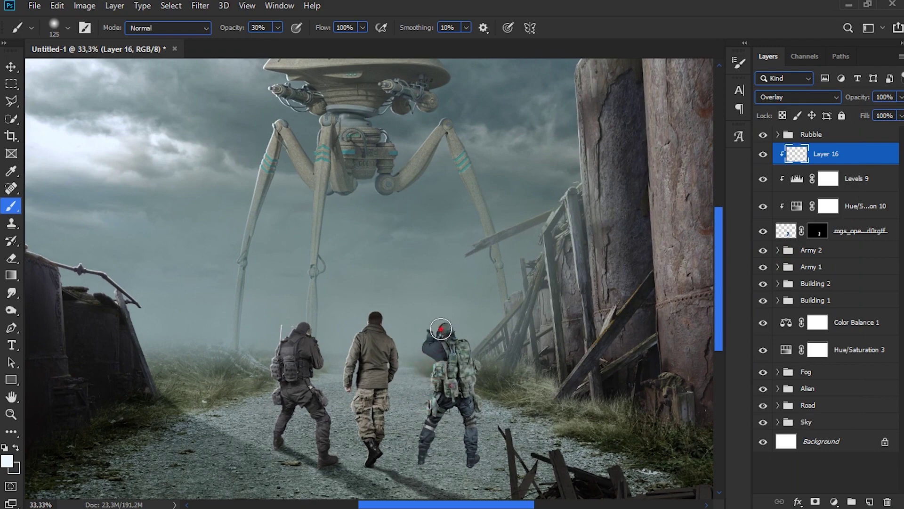
{"action": "left_click", "coordinate": [768, 154]}
{"action": "left_click", "coordinate": [767, 154]}
{"action": "left_click_drag", "start_coordinate": [860, 102], "coordinate": [845, 103]}
{"action": "key", "text": "ctrl+0"}
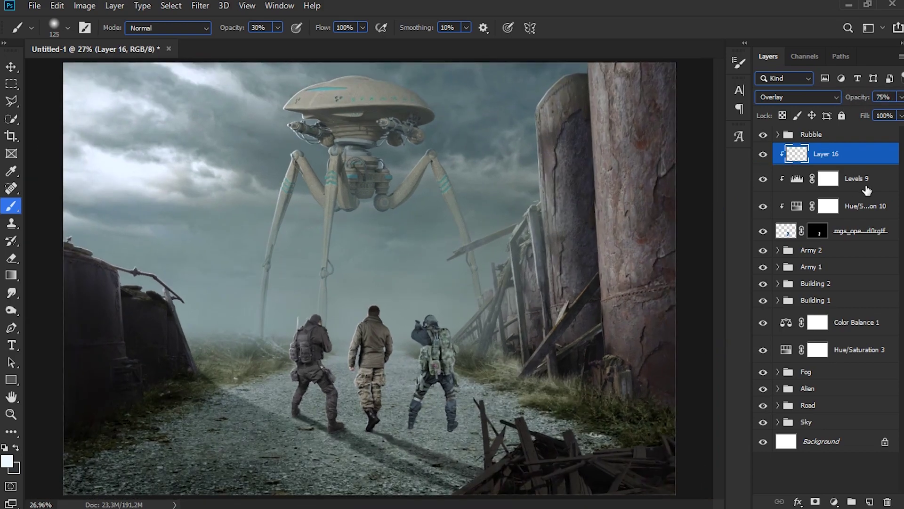
Step: Add an Inner Shadow to the operative layer with Linear Dodge (Add), 60% opacity, 123° angle, 5 px distance, 5% choke and 3 px size
{"action": "right_click", "coordinate": [840, 235]}
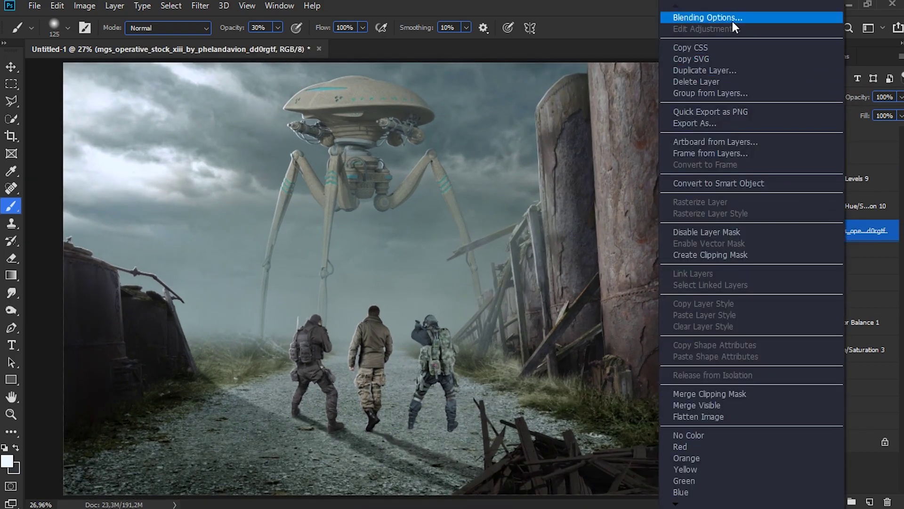
{"action": "left_click", "coordinate": [708, 17]}
{"action": "left_click_drag", "start_coordinate": [492, 42], "coordinate": [602, 33]}
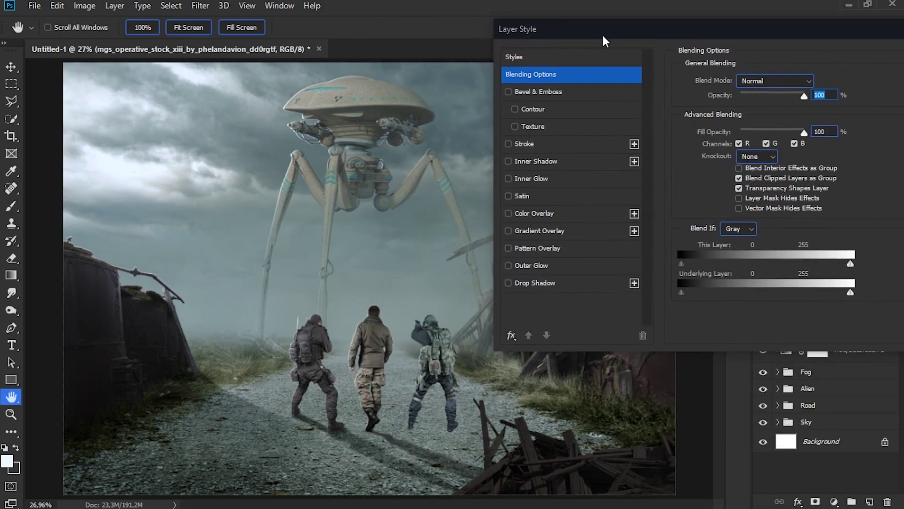
{"action": "left_click", "coordinate": [535, 160]}
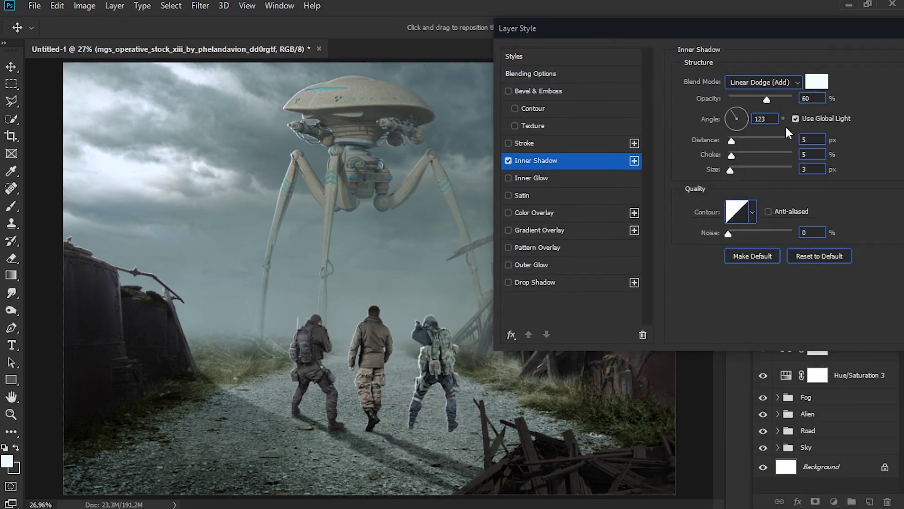
{"action": "left_click_drag", "start_coordinate": [879, 28], "coordinate": [820, 38]}
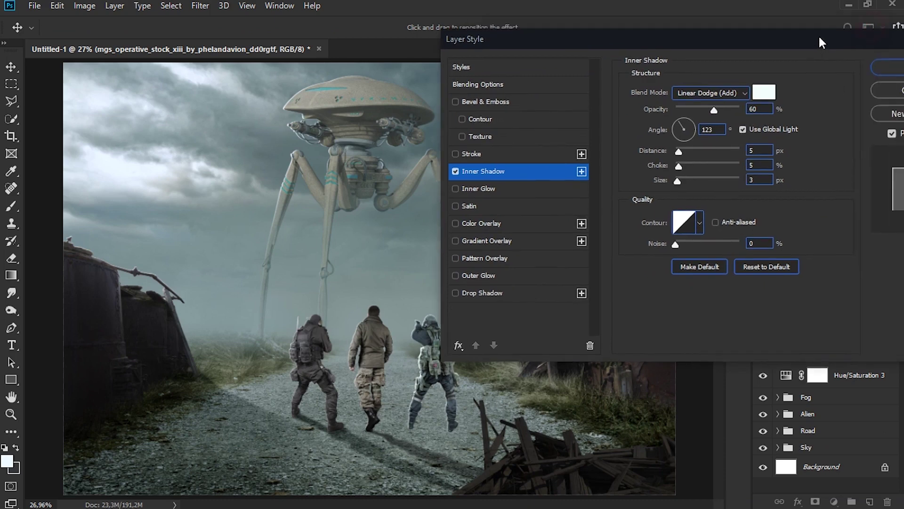
{"action": "left_click", "coordinate": [886, 70]}
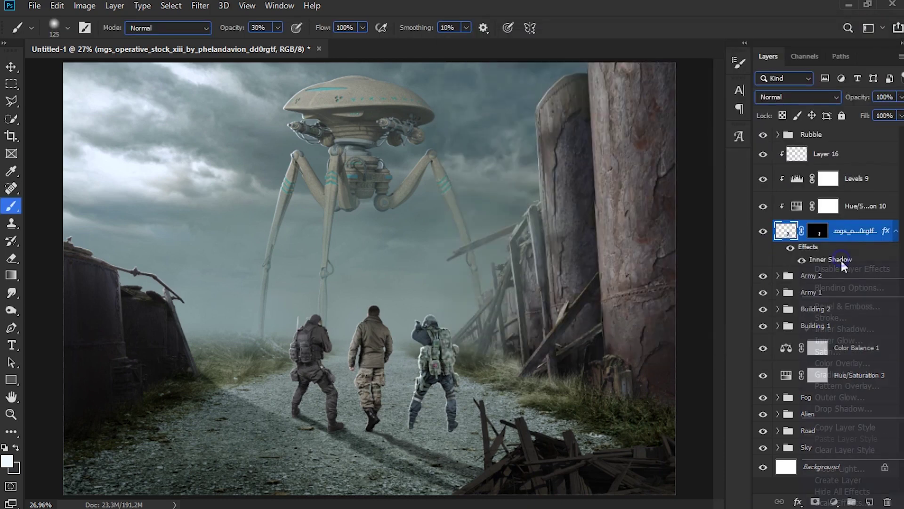
Step: Separate the operative's Inner Shadow effect into its own clipped layer and move it above Layer 16
{"action": "right_click", "coordinate": [841, 261]}
{"action": "left_click", "coordinate": [846, 485]}
{"action": "left_click", "coordinate": [372, 200]}
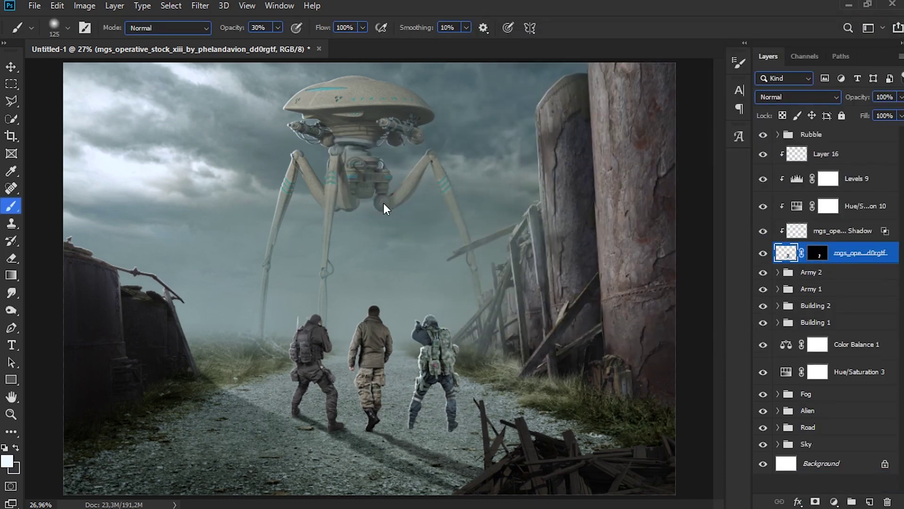
{"action": "left_click_drag", "start_coordinate": [830, 236], "coordinate": [830, 149]}
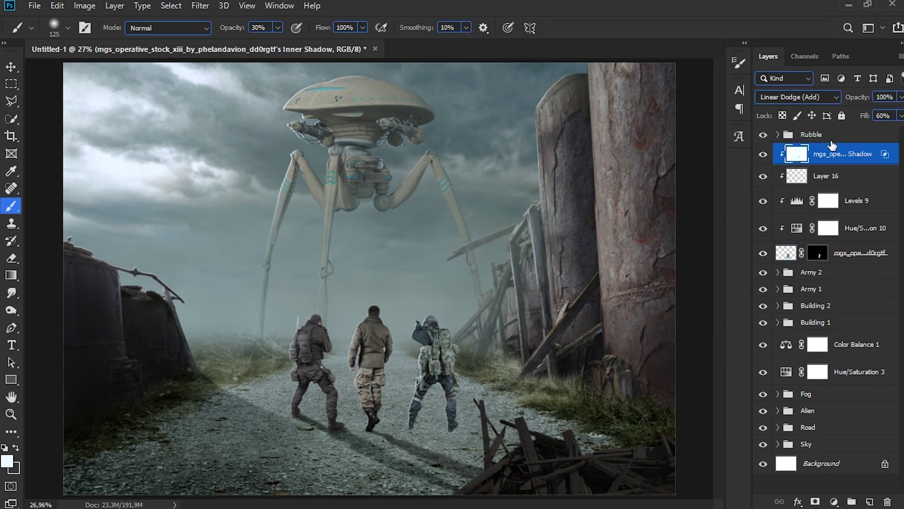
Step: Mask the extracted inner shadow layer and paint black along the operative's right side with a 200 px brush at 100% opacity
{"action": "left_click", "coordinate": [816, 501]}
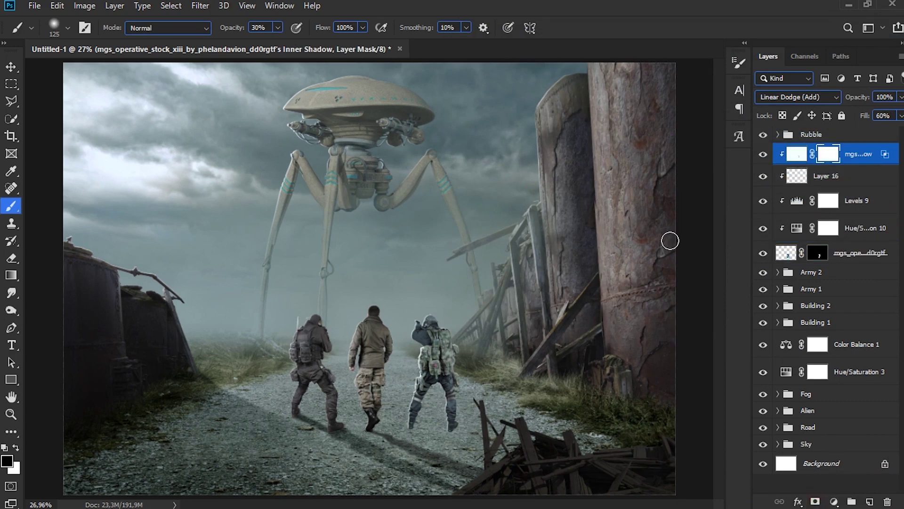
{"action": "left_click_drag", "start_coordinate": [232, 30], "coordinate": [278, 31]}
{"action": "key", "text": "bracketright"}
{"action": "key", "text": "bracketright"}
{"action": "key", "text": "bracketright"}
{"action": "mouse_move", "coordinate": [451, 404]}
{"action": "left_mouse_down"}
{"action": "mouse_move", "coordinate": [418, 422]}
{"action": "mouse_move", "coordinate": [424, 391]}
{"action": "mouse_move", "coordinate": [452, 419]}
{"action": "mouse_move", "coordinate": [455, 394]}
{"action": "mouse_move", "coordinate": [472, 382]}
{"action": "mouse_move", "coordinate": [443, 320]}
{"action": "left_mouse_up"}
Step: Soften the rim light around the operative's head on the mask at 30% brush opacity, and compare with the layer hidden
{"action": "left_click", "coordinate": [267, 28]}
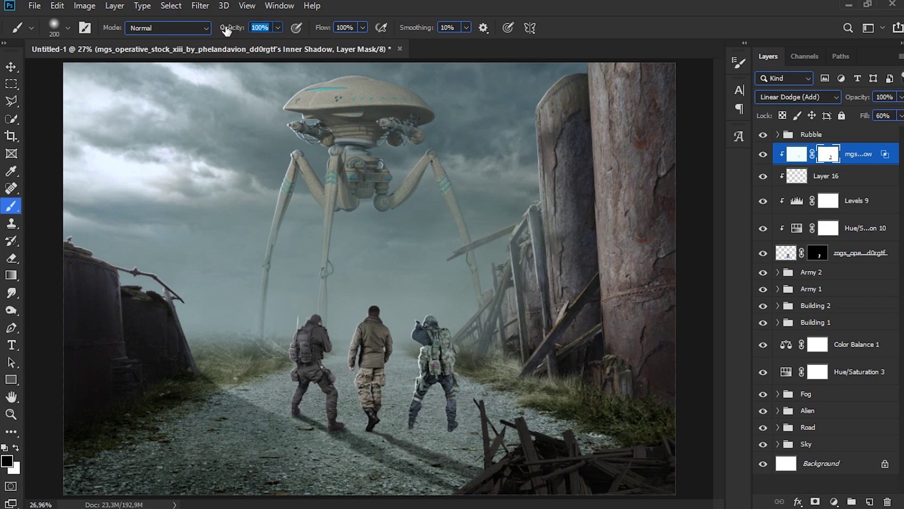
{"action": "type", "text": "03"}
{"action": "key", "text": "Return"}
{"action": "left_click", "coordinate": [416, 326]}
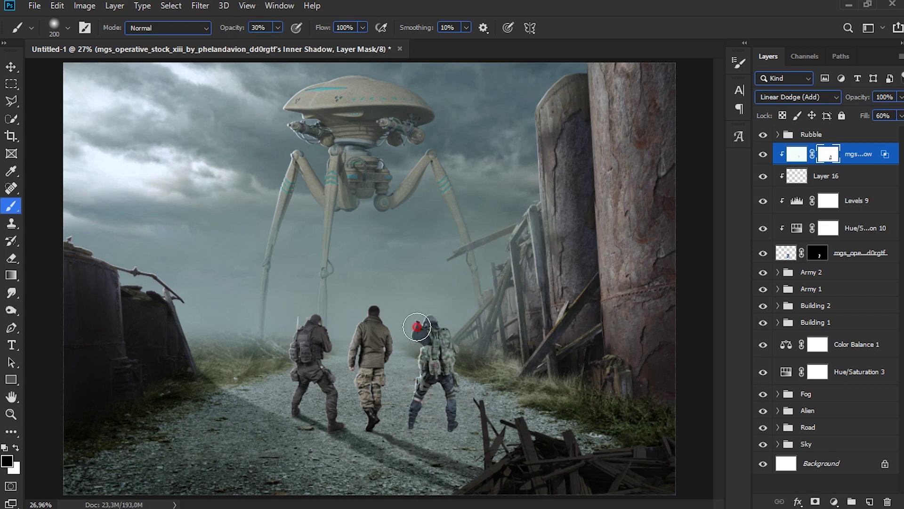
{"action": "left_click", "coordinate": [760, 154]}
{"action": "left_click", "coordinate": [760, 155]}
Step: Duplicate the operative layer, apply the mask on the original below it, and set the original's lightness to -100
{"action": "left_click", "coordinate": [854, 257]}
{"action": "key", "text": "ctrl+j"}
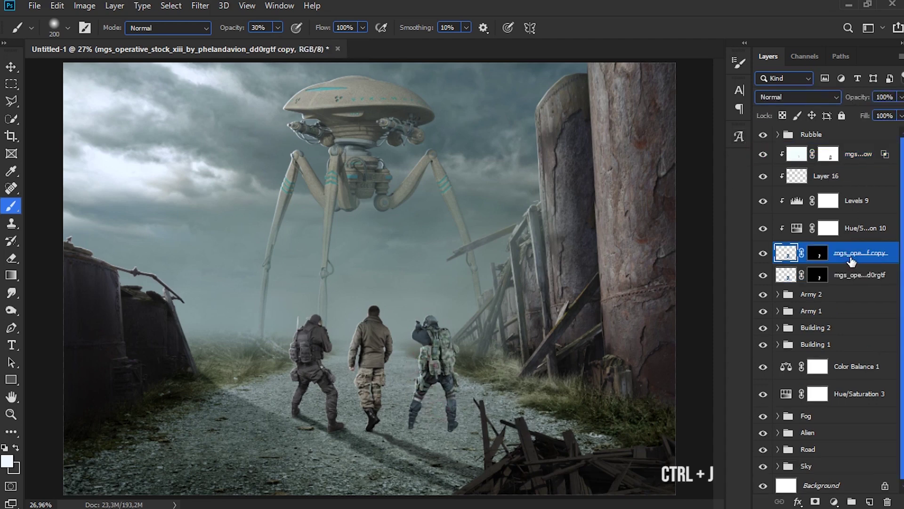
{"action": "right_click", "coordinate": [818, 279]}
{"action": "left_click", "coordinate": [817, 315]}
{"action": "key", "text": "ctrl+u"}
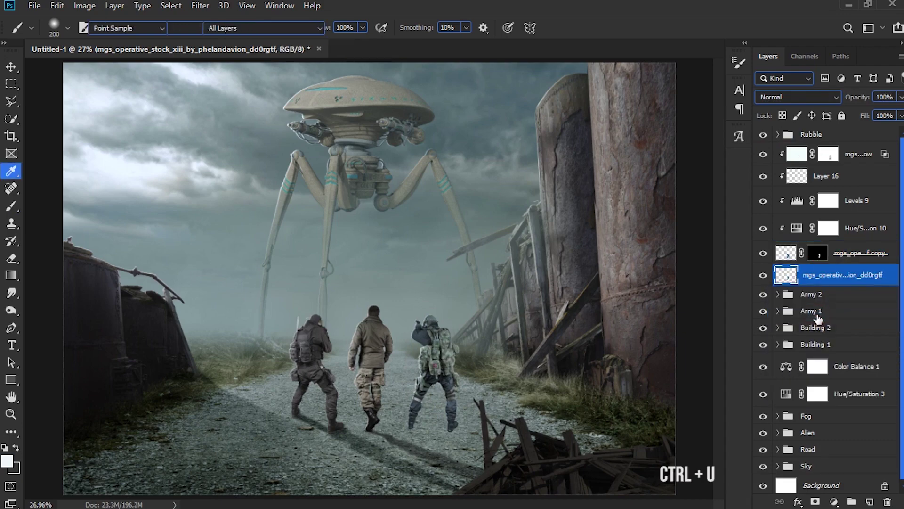
{"action": "left_click_drag", "start_coordinate": [635, 242], "coordinate": [572, 242]}
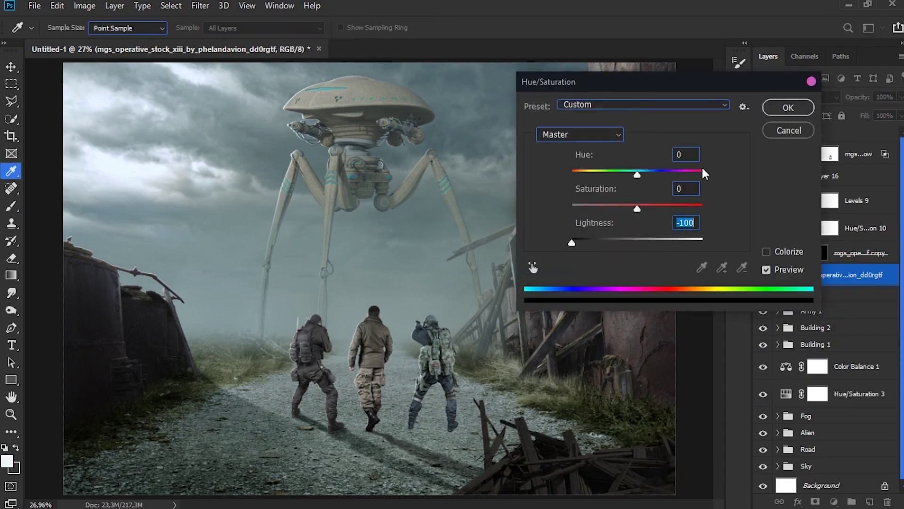
{"action": "left_click", "coordinate": [773, 108]}
Step: Transform the black silhouette into a cast shadow, flipped to about -54% height and skewed about 65° toward the rubble
{"action": "key", "text": "ctrl+t"}
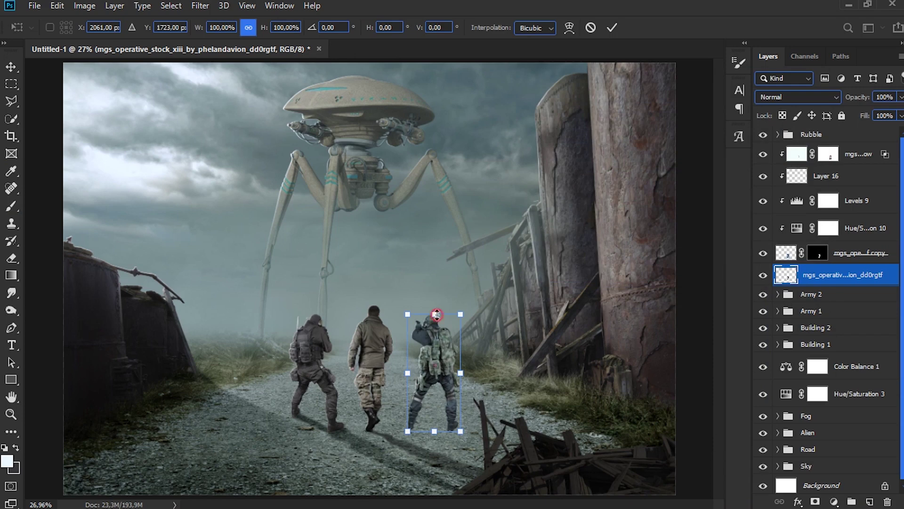
{"action": "left_click_drag", "start_coordinate": [437, 314], "coordinate": [575, 496]}
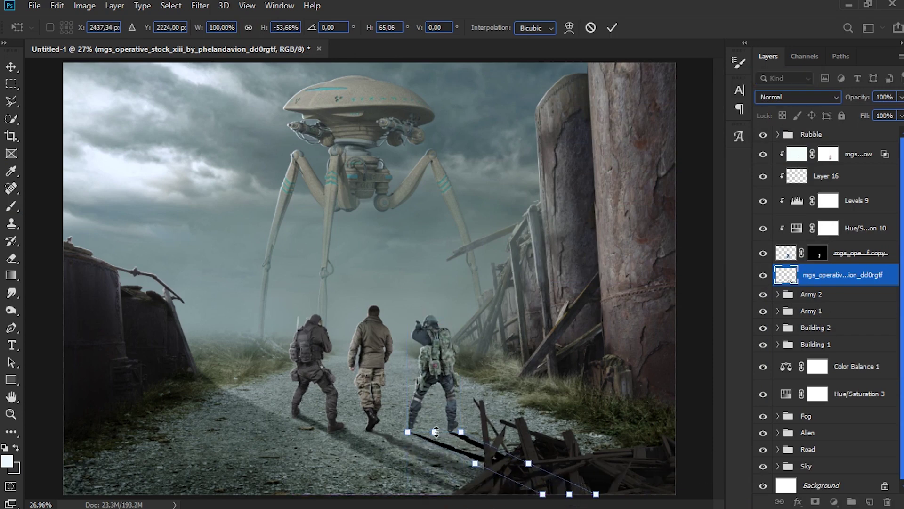
{"action": "left_click_drag", "start_coordinate": [436, 432], "coordinate": [435, 426]}
{"action": "key", "text": "ctrl+z"}
{"action": "left_click", "coordinate": [612, 27]}
Step: Move the cast shadow slightly up so that it meets the operative's boots
{"action": "key", "text": "b"}
{"action": "scroll", "coordinate": [570, 208], "scroll_direction": "up", "scroll_amount": 3}
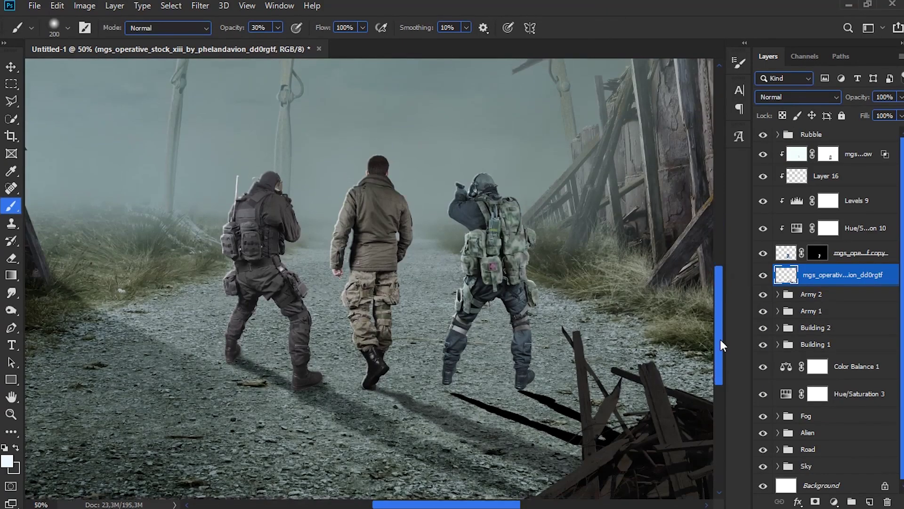
{"action": "left_click_drag", "start_coordinate": [721, 340], "coordinate": [720, 344]}
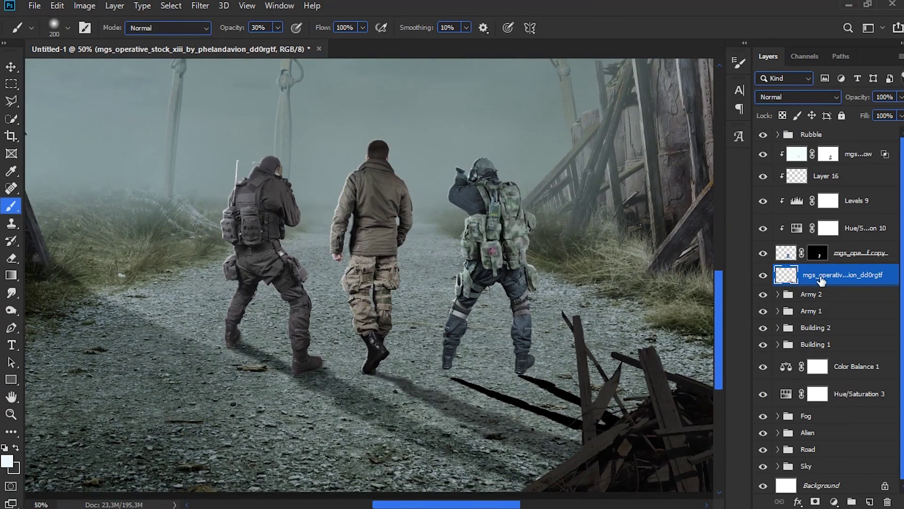
{"action": "key", "text": "ctrl+t"}
{"action": "left_click_drag", "start_coordinate": [594, 375], "coordinate": [595, 368]}
{"action": "left_click", "coordinate": [612, 27]}
{"action": "key", "text": "b"}
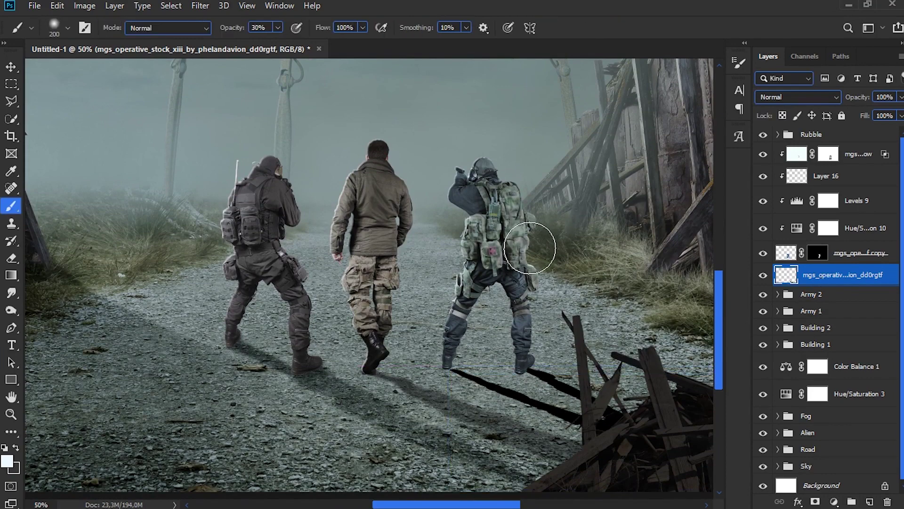
Step: Thicken both leg shadows from the boots to the rubble with a black 15 px Hard Round brush at 100% opacity
{"action": "key", "text": "x"}
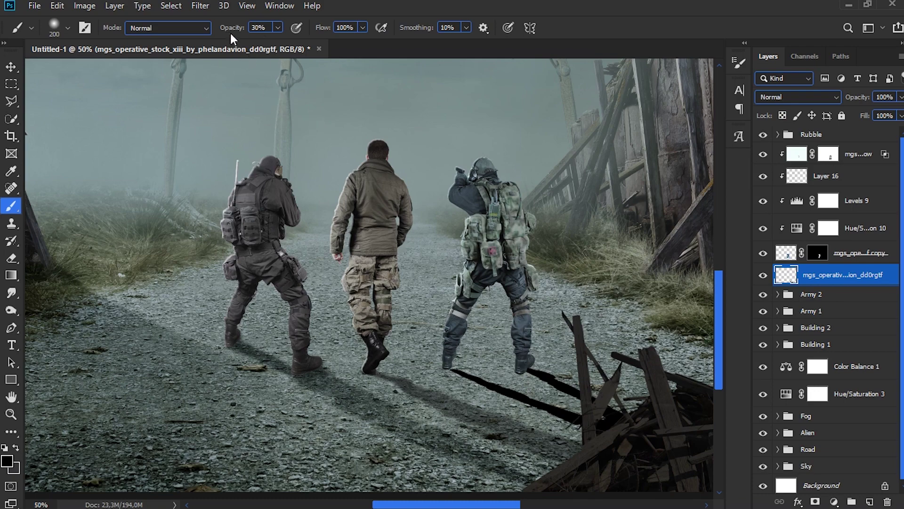
{"action": "key", "text": "0"}
{"action": "right_click", "coordinate": [327, 186]}
{"action": "left_click", "coordinate": [411, 385]}
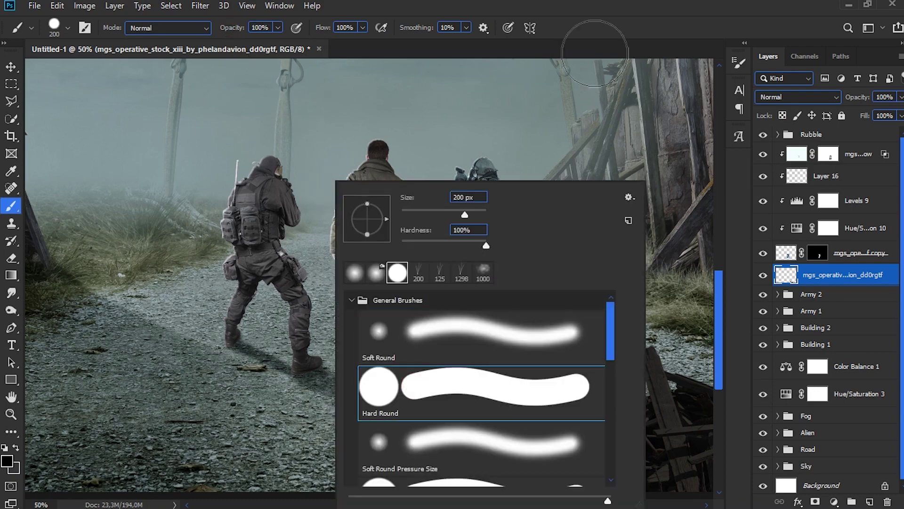
{"action": "left_click", "coordinate": [662, 3]}
{"action": "key", "text": "["}
{"action": "key", "text": "["}
{"action": "key", "text": "["}
{"action": "key", "text": "["}
{"action": "key", "text": "["}
{"action": "key", "text": "["}
{"action": "key", "text": "["}
{"action": "key", "text": "["}
{"action": "key", "text": "["}
{"action": "key", "text": "["}
{"action": "key", "text": "["}
{"action": "key", "text": "["}
{"action": "key", "text": "["}
{"action": "key", "text": "["}
{"action": "key", "text": "["}
{"action": "key", "text": "["}
{"action": "key", "text": "["}
{"action": "key", "text": "["}
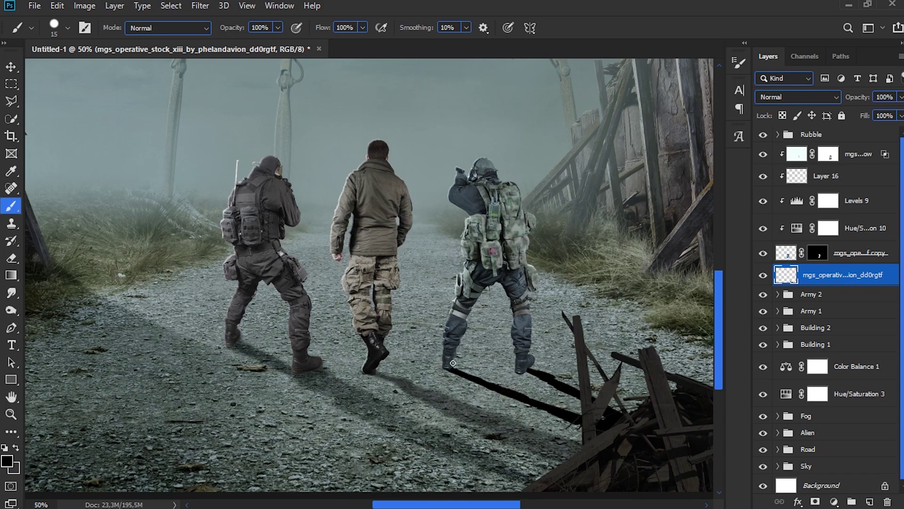
{"action": "left_click", "coordinate": [601, 421], "text": "shift"}
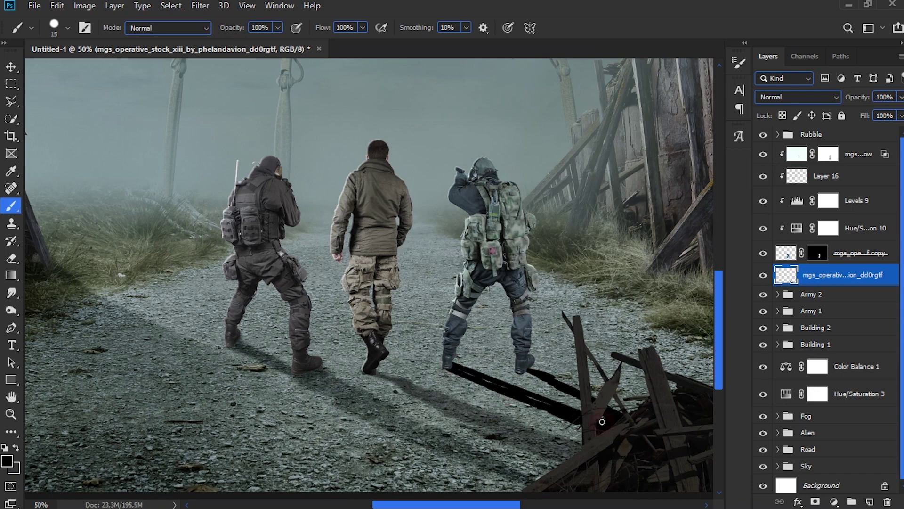
{"action": "left_click", "coordinate": [522, 373]}
{"action": "left_click", "coordinate": [608, 417], "text": "shift"}
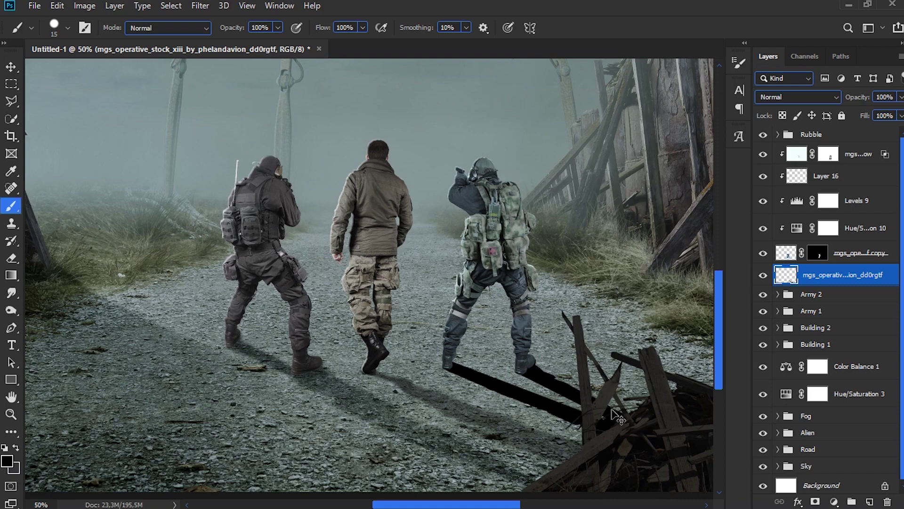
Step: Set the operative's shadow layer to Soft Light at 50% opacity
{"action": "key", "text": "ctrl+0"}
{"action": "left_click", "coordinate": [810, 99]}
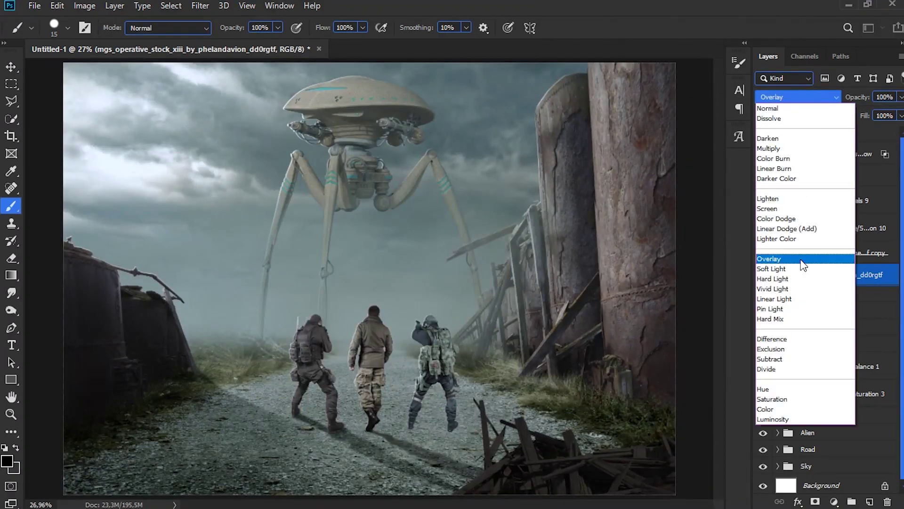
{"action": "left_click", "coordinate": [803, 264]}
{"action": "left_click", "coordinate": [894, 97]}
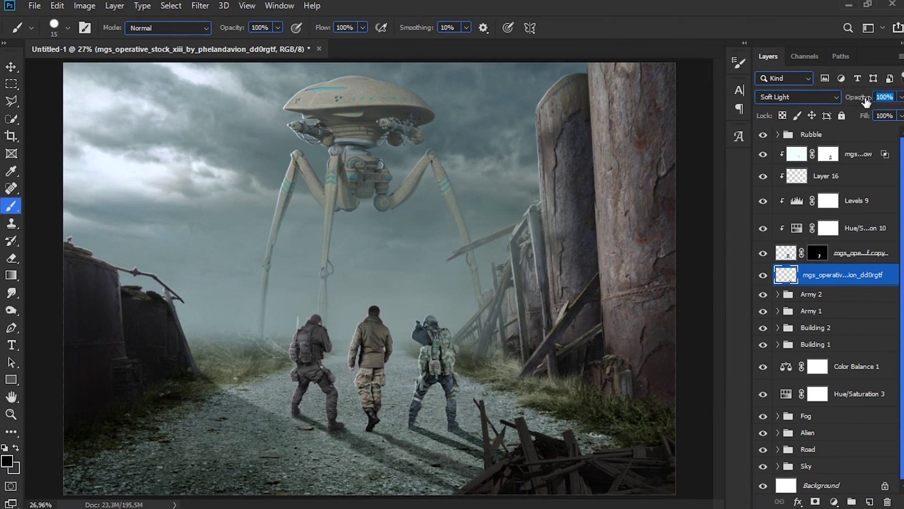
{"action": "key", "text": "BackSpace"}
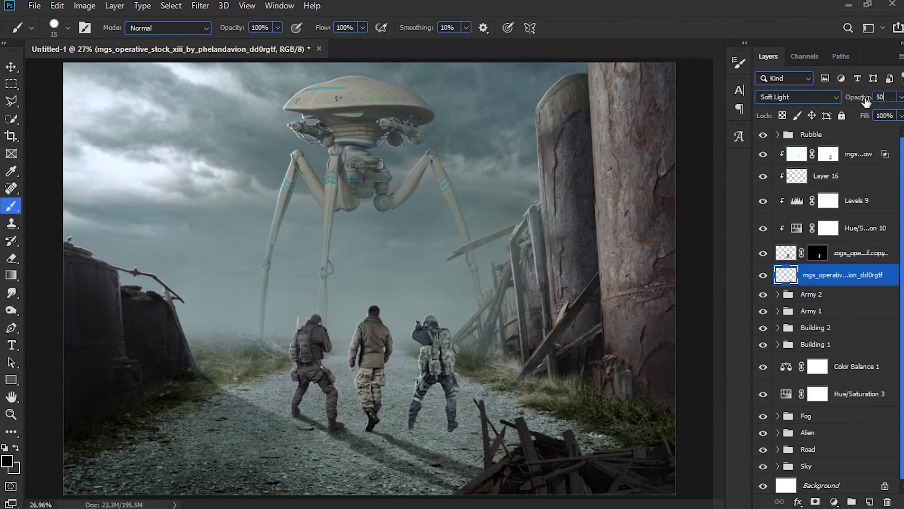
{"action": "key", "text": "Return"}
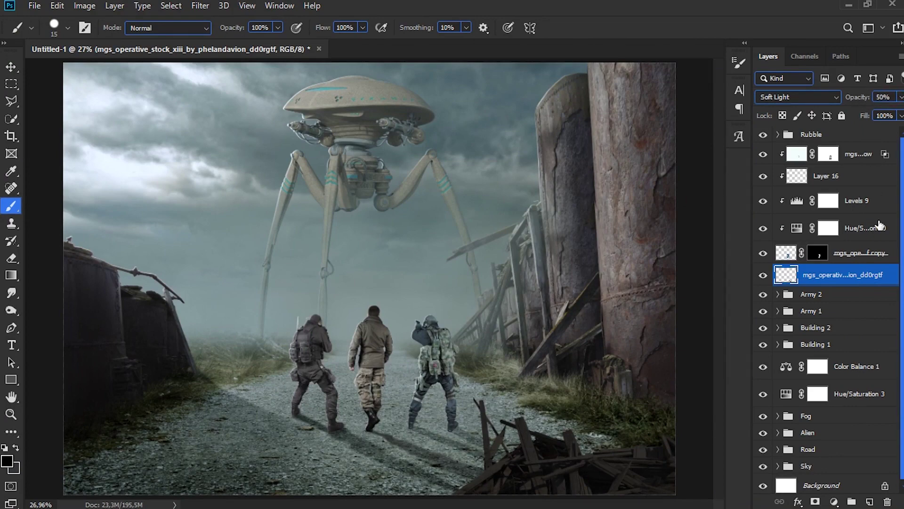
Step: Apply a Gaussian Blur with a 4.0 pixel radius to the operative's shadow
{"action": "left_click", "coordinate": [200, 6]}
{"action": "mouse_move", "coordinate": [227, 155]}
{"action": "left_click", "coordinate": [419, 207]}
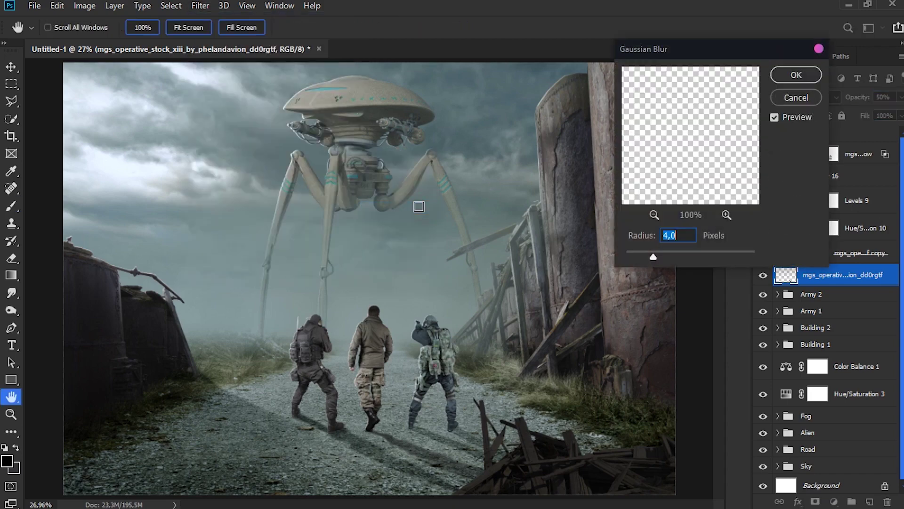
{"action": "left_click", "coordinate": [798, 74]}
Step: Duplicate the blurred shadow layer and add a layer mask to the copy
{"action": "key", "text": "ctrl+j"}
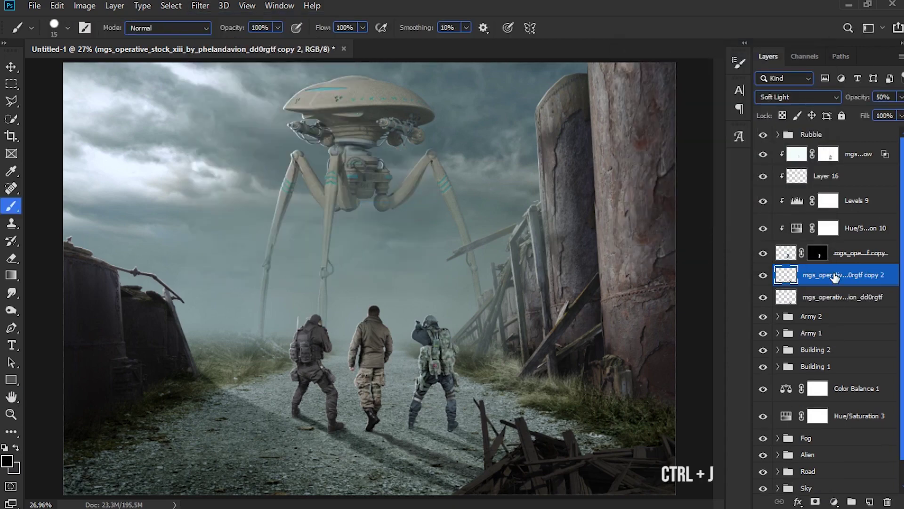
{"action": "key", "text": "ctrl+plus"}
{"action": "key", "text": "ctrl+plus"}
{"action": "scroll", "coordinate": [716, 356], "scroll_direction": "down", "scroll_amount": 2}
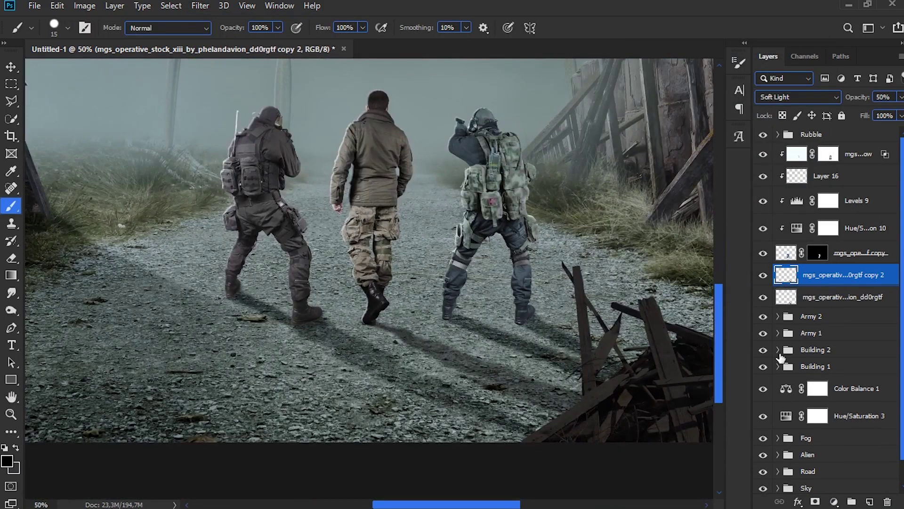
{"action": "left_click", "coordinate": [815, 501]}
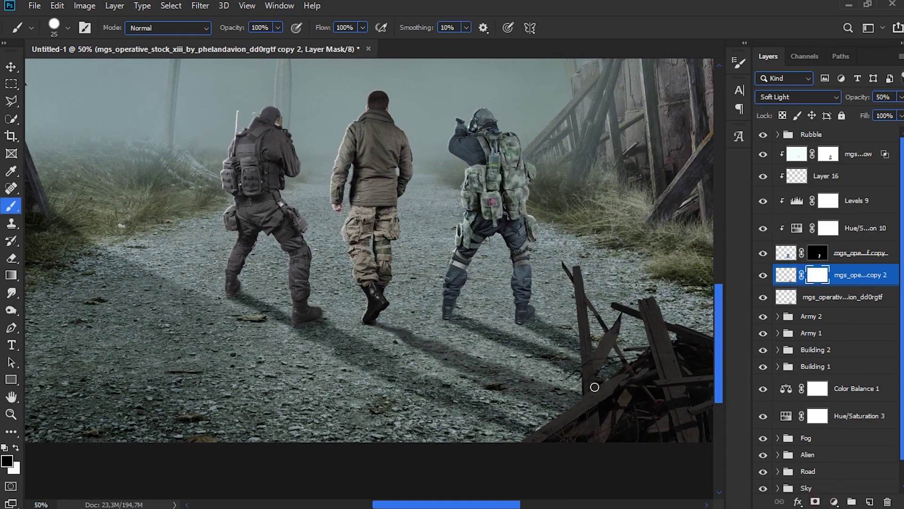
Step: Fade the copied shadow's far end near the rubble on its mask with a black 300 px Soft Round brush at 54% opacity
{"action": "key", "text": "bracketright"}
{"action": "key", "text": "bracketright"}
{"action": "key", "text": "bracketright"}
{"action": "key", "text": "bracketright"}
{"action": "key", "text": "bracketright"}
{"action": "key", "text": "bracketright"}
{"action": "key", "text": "bracketright"}
{"action": "key", "text": "bracketright"}
{"action": "key", "text": "bracketright"}
{"action": "key", "text": "bracketright"}
{"action": "key", "text": "bracketright"}
{"action": "key", "text": "bracketright"}
{"action": "key", "text": "bracketright"}
{"action": "key", "text": "bracketright"}
{"action": "key", "text": "bracketright"}
{"action": "key", "text": "bracketright"}
{"action": "left_click", "coordinate": [640, 399]}
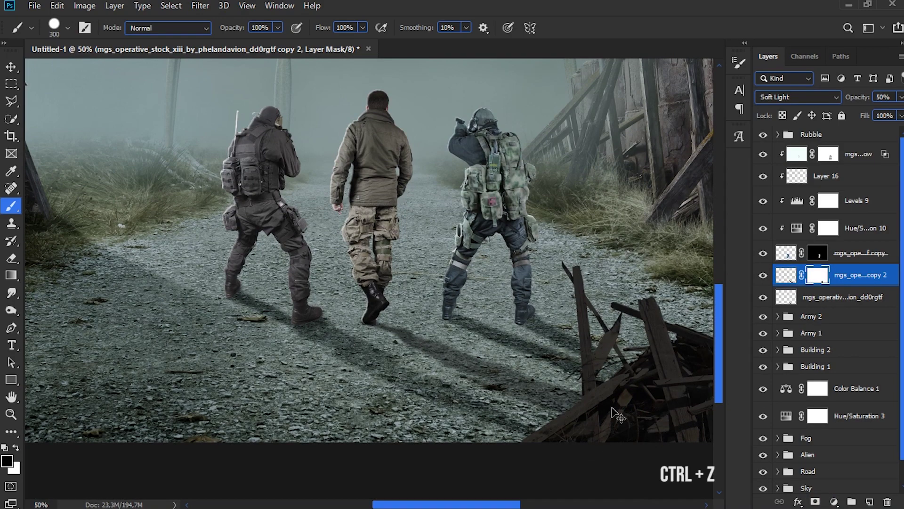
{"action": "right_click", "coordinate": [428, 277]}
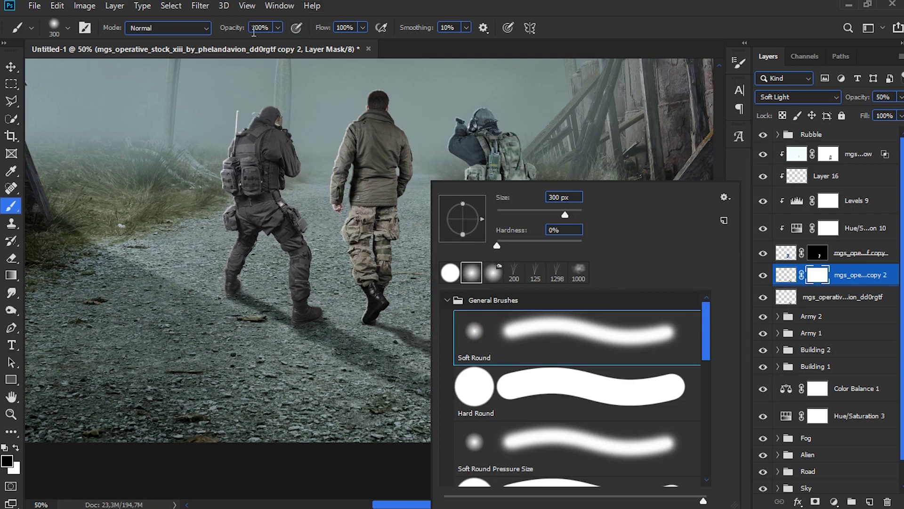
{"action": "left_click_drag", "start_coordinate": [235, 31], "coordinate": [204, 33]}
{"action": "mouse_move", "coordinate": [620, 384]}
{"action": "left_mouse_down"}
{"action": "mouse_move", "coordinate": [582, 383]}
{"action": "mouse_move", "coordinate": [606, 351]}
{"action": "left_mouse_up"}
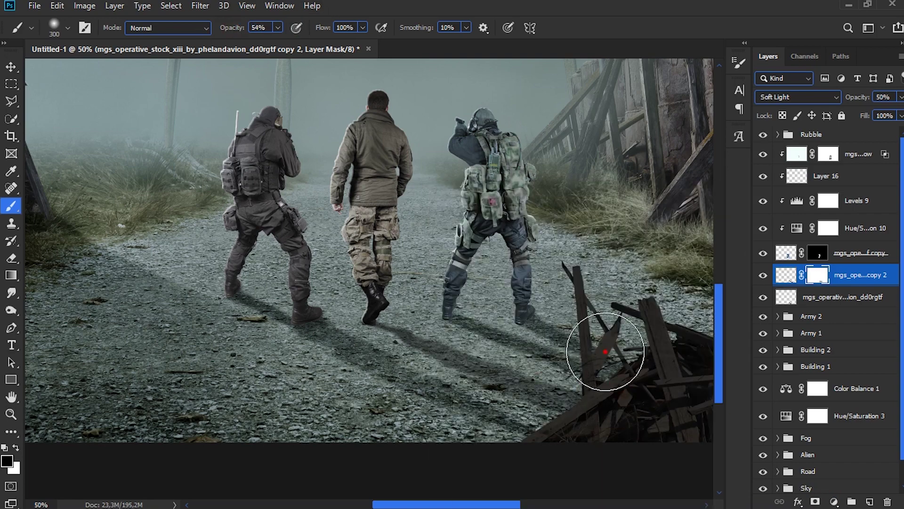
{"action": "scroll", "coordinate": [619, 379], "scroll_direction": "down", "scroll_amount": 3}
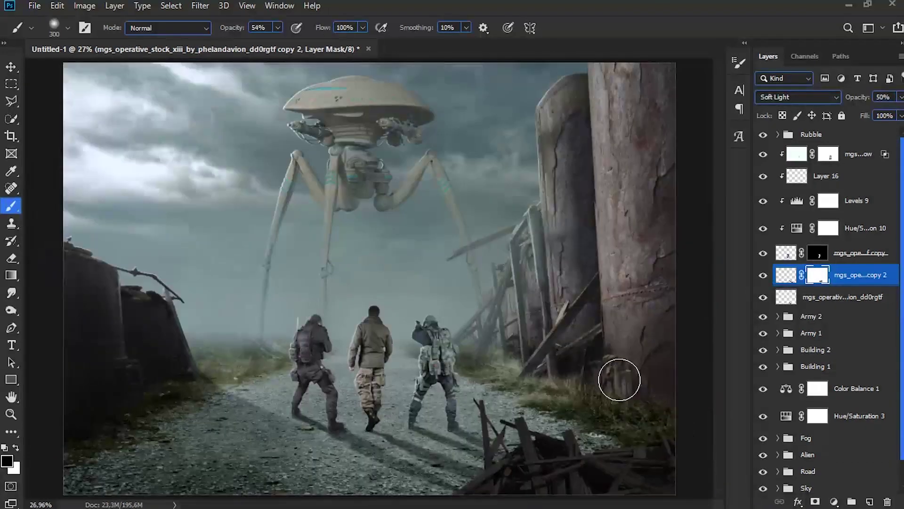
Step: Add a new layer clipped above the operative's inner shadow layer, fill it with gray, and set it to Overlay
{"action": "left_click", "coordinate": [845, 160]}
{"action": "left_click", "coordinate": [870, 501]}
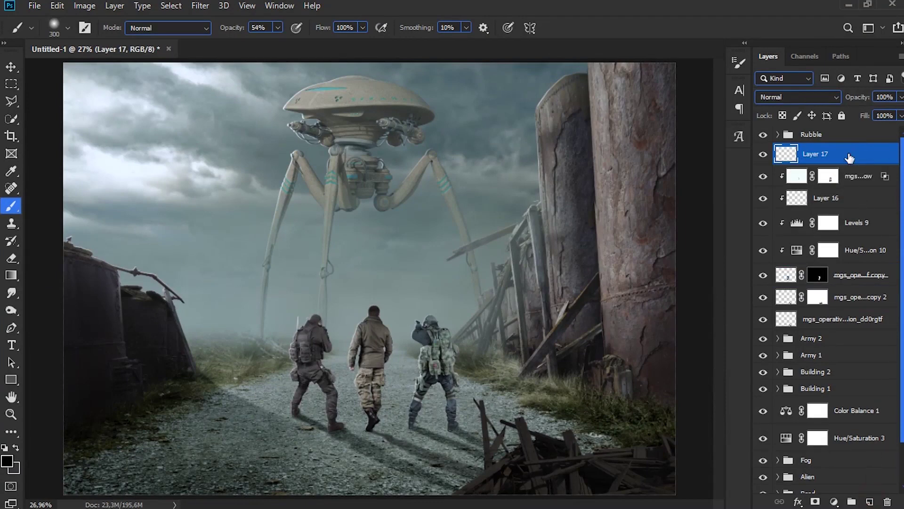
{"action": "right_click", "coordinate": [849, 158]}
{"action": "left_click", "coordinate": [739, 258]}
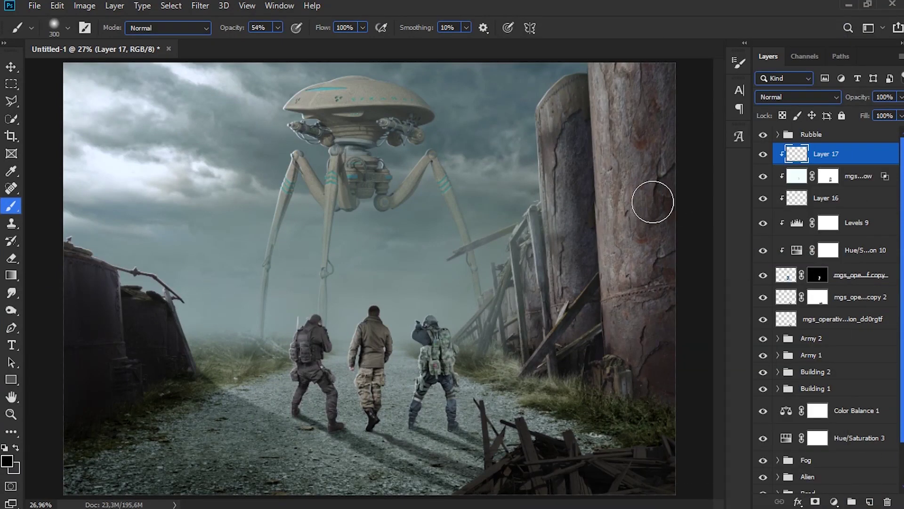
{"action": "key", "text": "shift+F5"}
{"action": "left_click", "coordinate": [618, 105]}
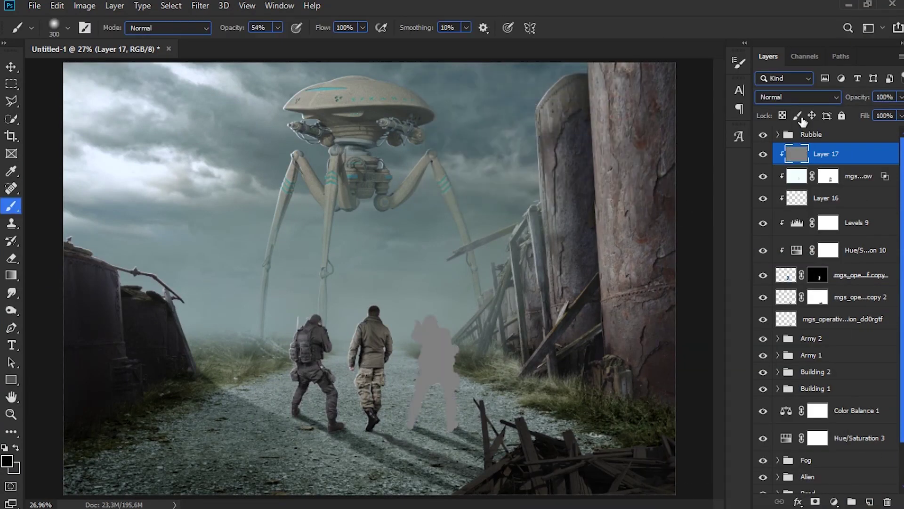
{"action": "left_click", "coordinate": [799, 98]}
{"action": "left_click", "coordinate": [792, 258]}
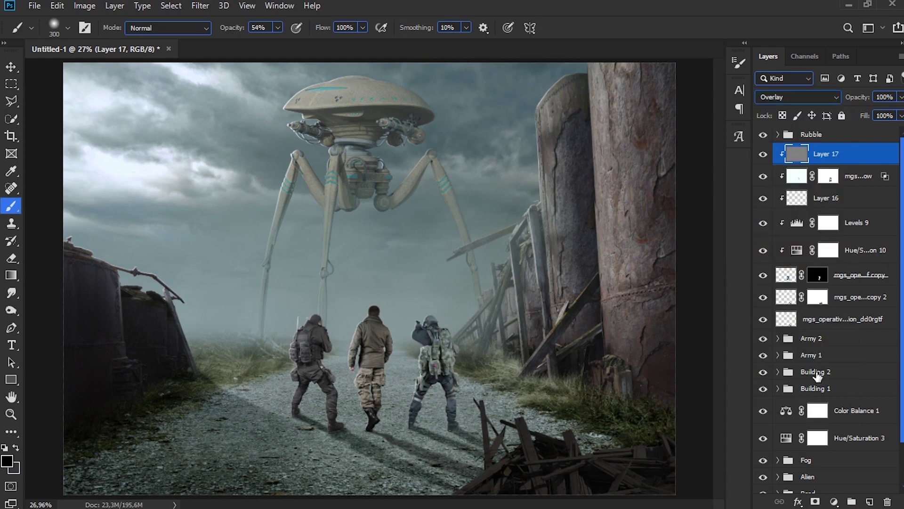
Step: Shade the operative's body, legs and boots on the gray Overlay layer with the dodge/burn tool at Midtones range and 25% exposure
{"action": "key", "text": "o"}
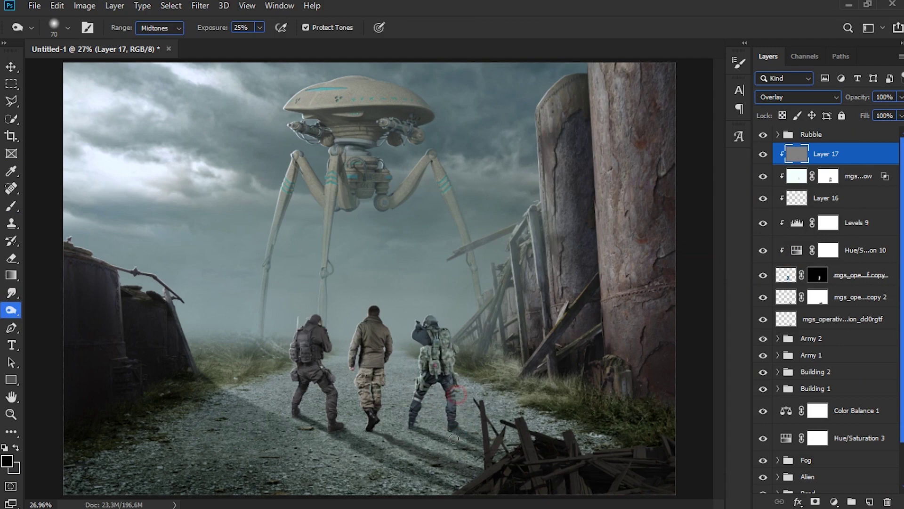
{"action": "mouse_move", "coordinate": [446, 341]}
{"action": "left_mouse_down"}
{"action": "mouse_move", "coordinate": [460, 386]}
{"action": "mouse_move", "coordinate": [424, 398]}
{"action": "mouse_move", "coordinate": [444, 380]}
{"action": "mouse_move", "coordinate": [456, 397]}
{"action": "left_mouse_up"}
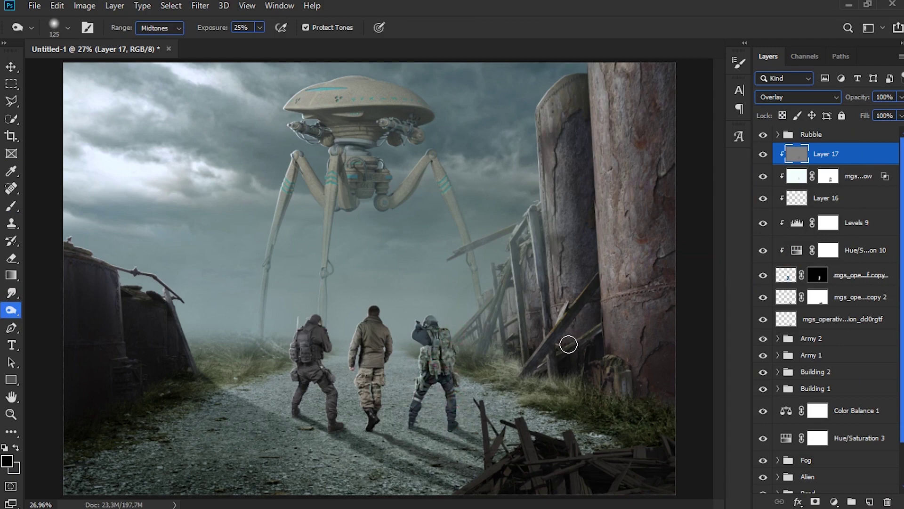
{"action": "key", "text": "ctrl+plus"}
{"action": "key", "text": "ctrl+plus"}
{"action": "left_click_drag", "start_coordinate": [721, 281], "coordinate": [720, 317]}
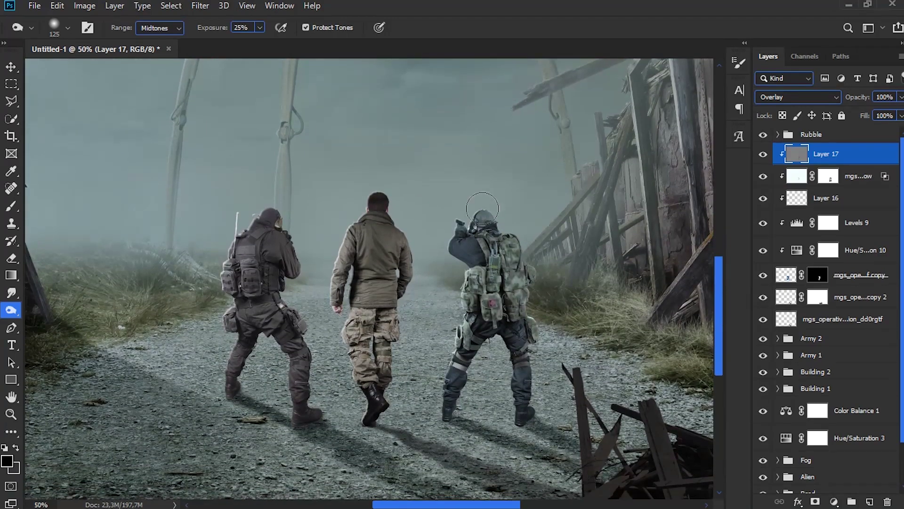
{"action": "left_click_drag", "start_coordinate": [525, 425], "coordinate": [524, 429]}
{"action": "left_click_drag", "start_coordinate": [456, 424], "coordinate": [453, 419]}
Step: Add a layer above the copied shadow and paint black contact shadows under the operative's boots with a soft 45 px brush at 54% opacity
{"action": "left_click", "coordinate": [858, 297]}
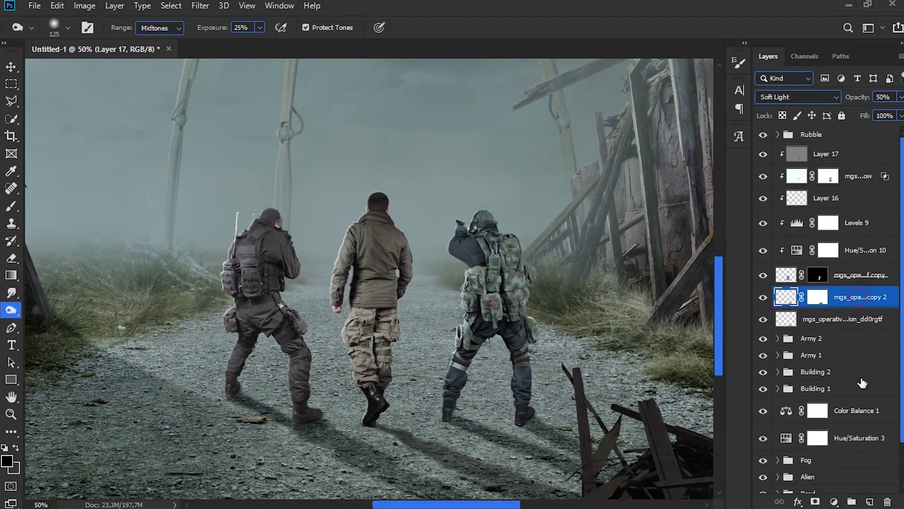
{"action": "left_click", "coordinate": [870, 501]}
{"action": "key", "text": "bracketleft"}
{"action": "key", "text": "bracketleft"}
{"action": "key", "text": "bracketleft"}
{"action": "key", "text": "bracketleft"}
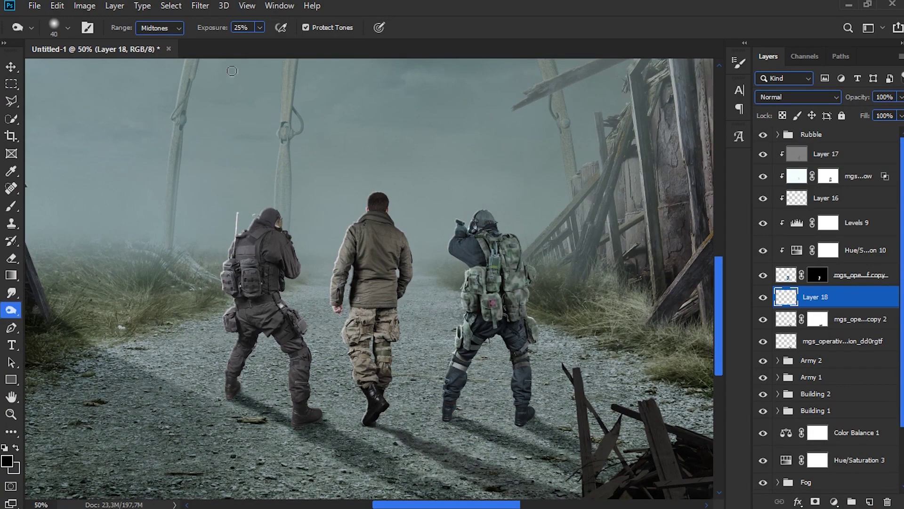
{"action": "key", "text": "b"}
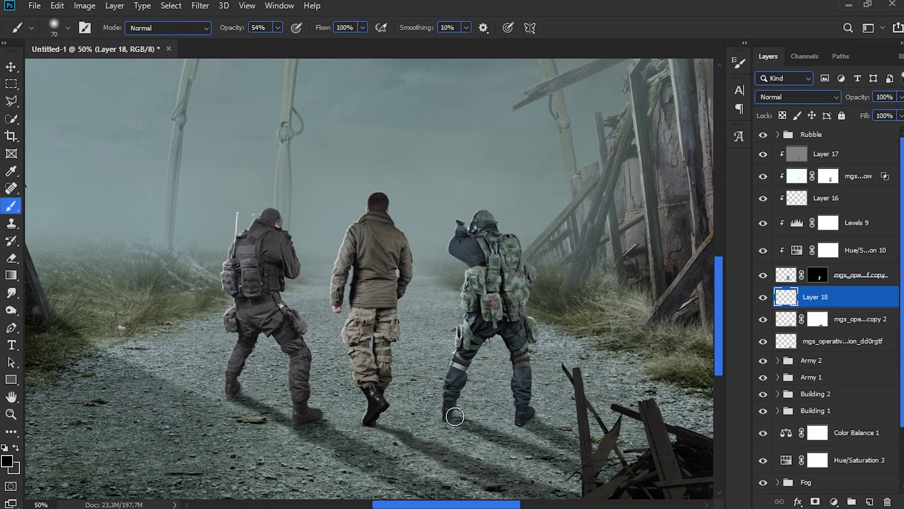
{"action": "left_click_drag", "start_coordinate": [461, 419], "coordinate": [457, 415]}
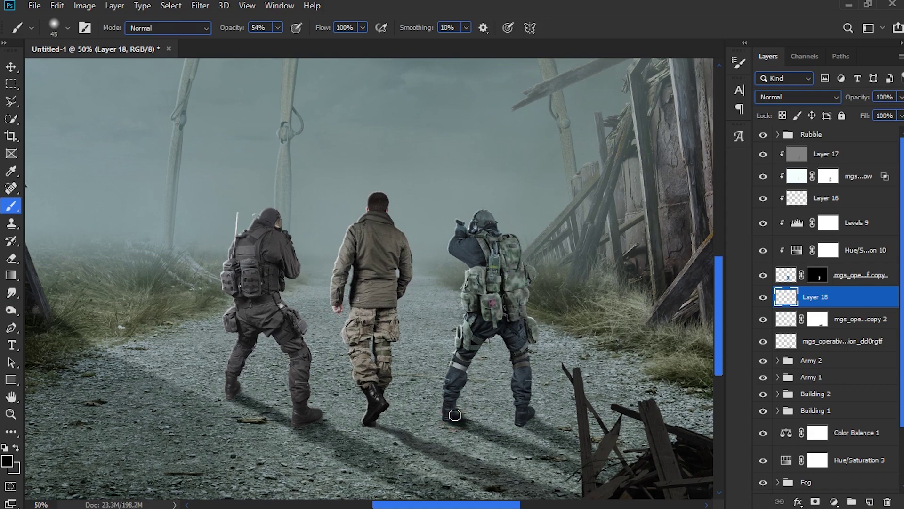
{"action": "left_click_drag", "start_coordinate": [529, 426], "coordinate": [531, 428]}
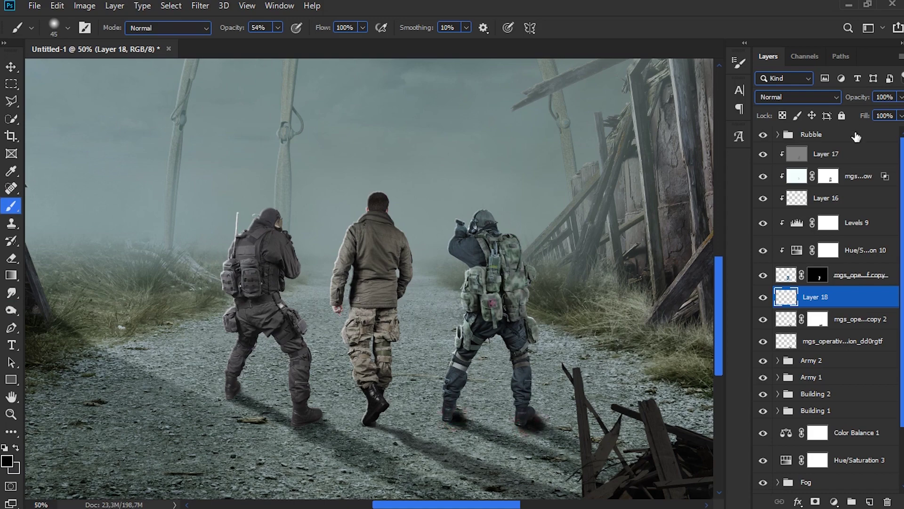
Step: Lower the contact shadow layer's opacity to 47%
{"action": "left_click_drag", "start_coordinate": [857, 99], "coordinate": [828, 102]}
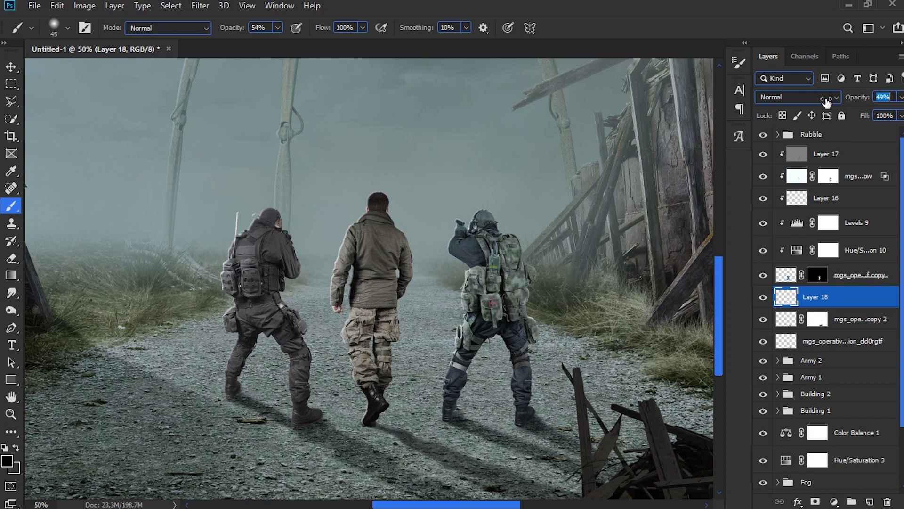
{"action": "key", "text": "Return"}
{"action": "key", "text": "ctrl+0"}
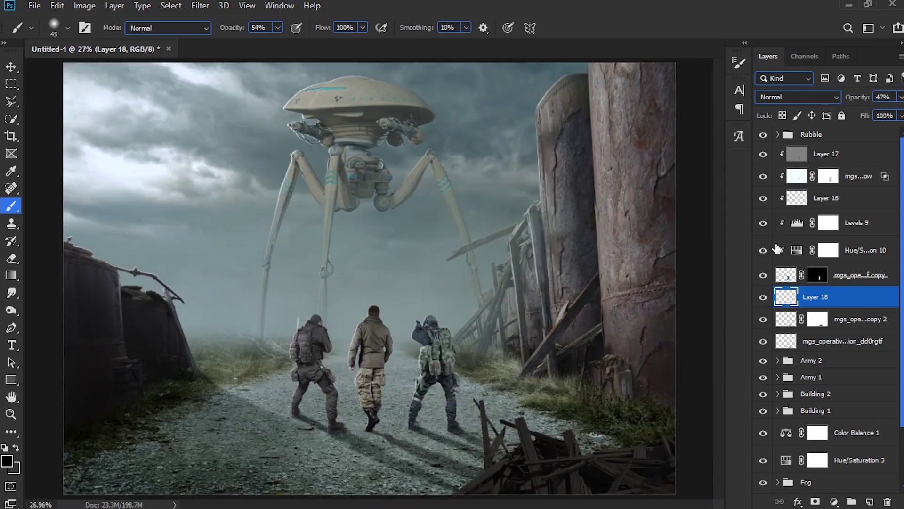
Step: Group all the operative's layers, from the lowest shadow up to the gray Overlay layer, and name the group Army 3
{"action": "left_click", "coordinate": [847, 342]}
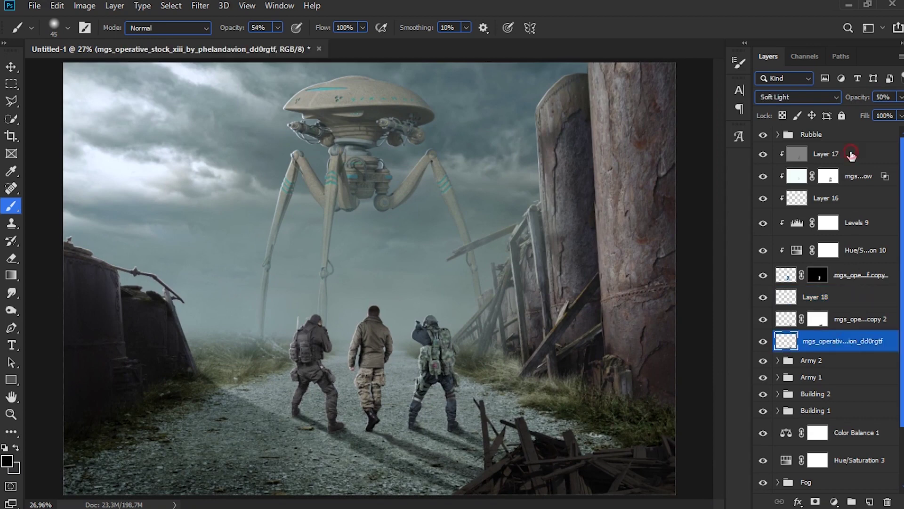
{"action": "left_click", "coordinate": [851, 154], "text": "shift"}
{"action": "key", "text": "ctrl+g"}
{"action": "double_click", "coordinate": [814, 151]}
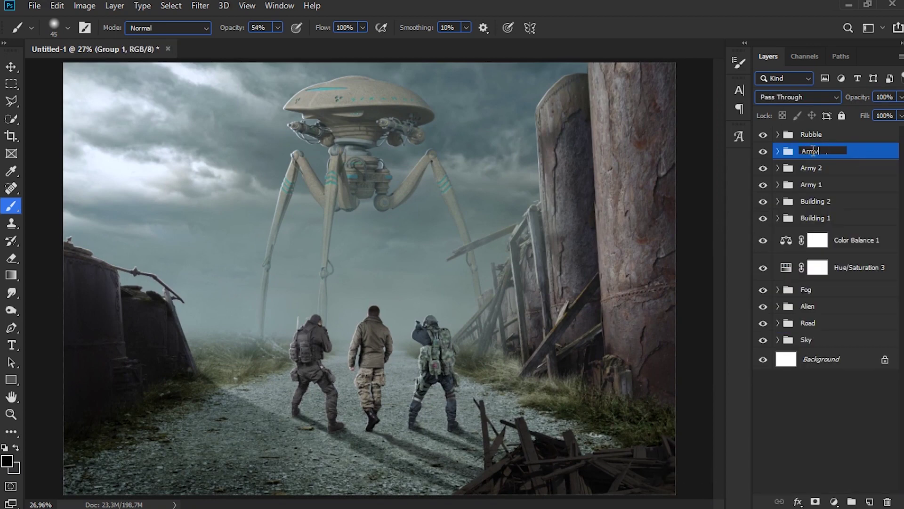
{"action": "type", "text": "Army 3"}
{"action": "key", "text": "Return"}
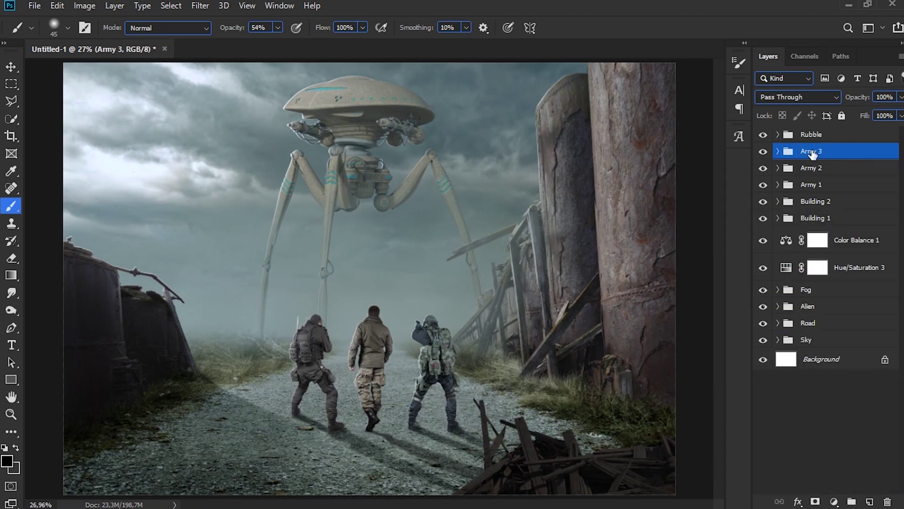
Step: Set the Green channel midtone of the Levels adjustment in the Army 1 group to 0.86
{"action": "left_click", "coordinate": [820, 186]}
{"action": "left_click", "coordinate": [778, 185]}
{"action": "left_click", "coordinate": [865, 257]}
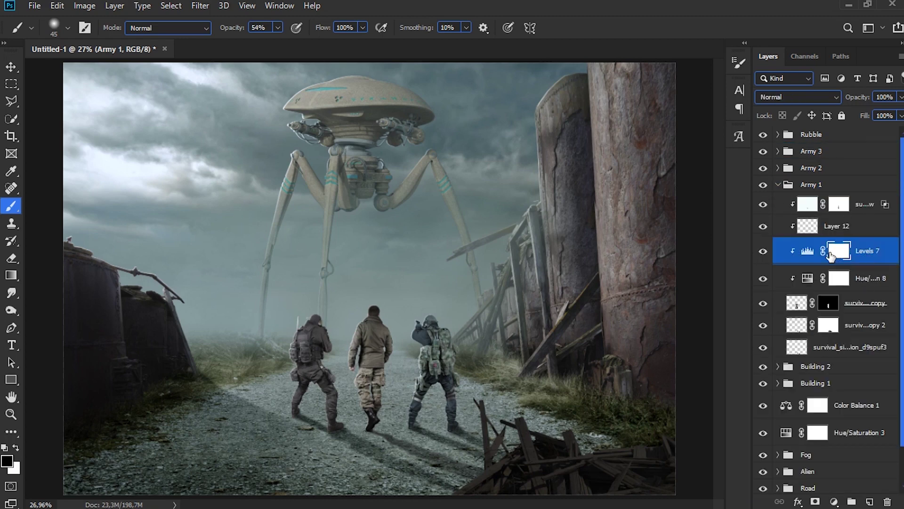
{"action": "double_click", "coordinate": [807, 251]}
{"action": "left_click", "coordinate": [758, 324]}
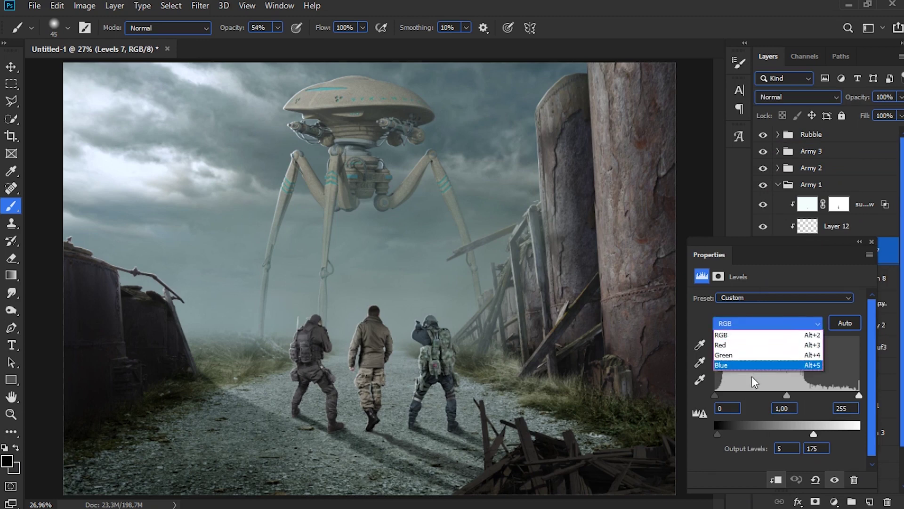
{"action": "left_click", "coordinate": [759, 350]}
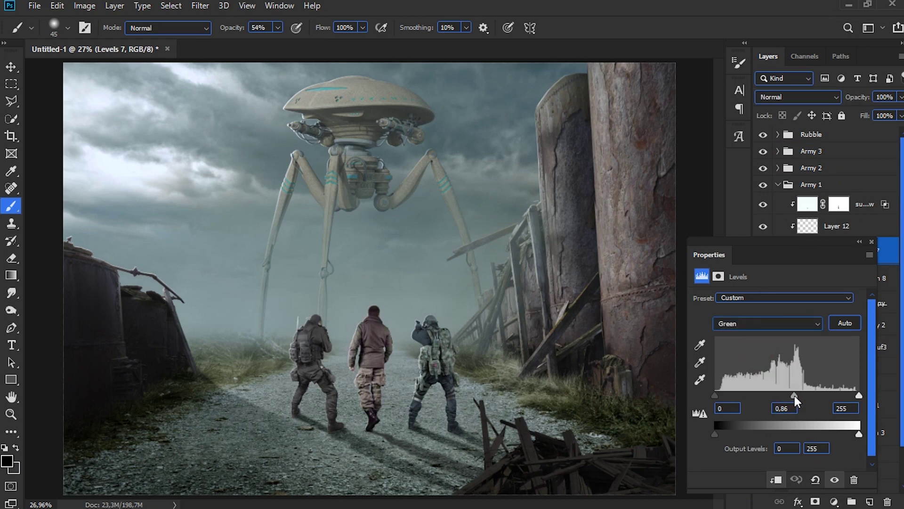
{"action": "left_click", "coordinate": [872, 241]}
Step: Examine the middle soldier's color up close with the Army 1 group's Layer 12 and Levels adjustment toggled off and on
{"action": "key", "text": "ctrl+plus"}
{"action": "key", "text": "ctrl+plus"}
{"action": "left_click_drag", "start_coordinate": [721, 334], "coordinate": [723, 356]}
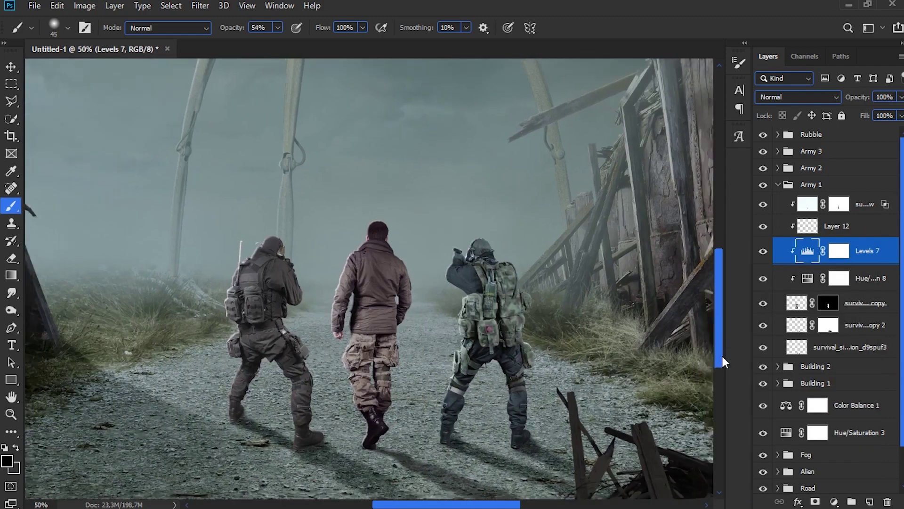
{"action": "key", "text": "ctrl+minus"}
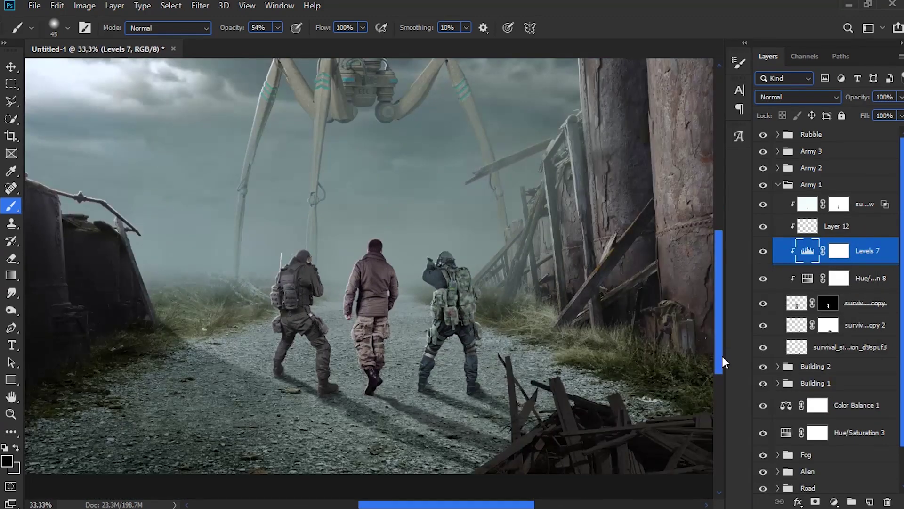
{"action": "left_click", "coordinate": [806, 203]}
{"action": "left_click", "coordinate": [805, 227]}
{"action": "left_click", "coordinate": [763, 227]}
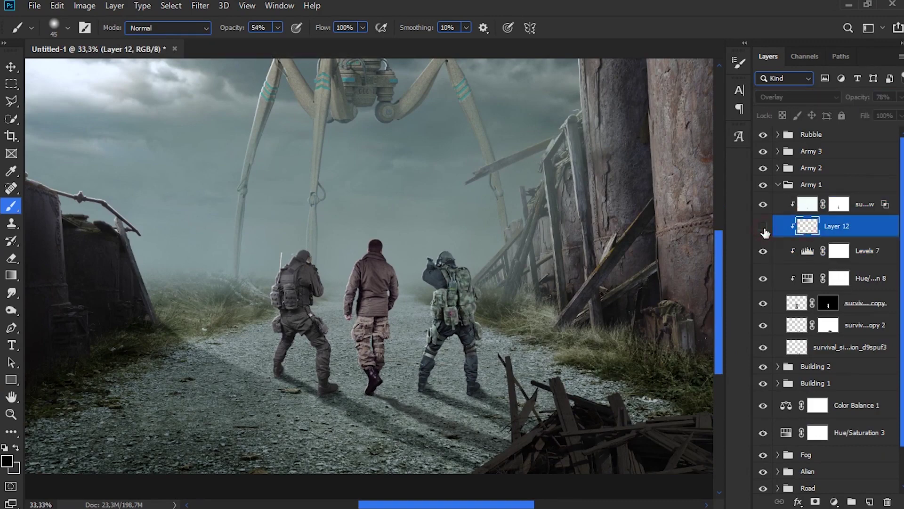
{"action": "left_click", "coordinate": [763, 228]}
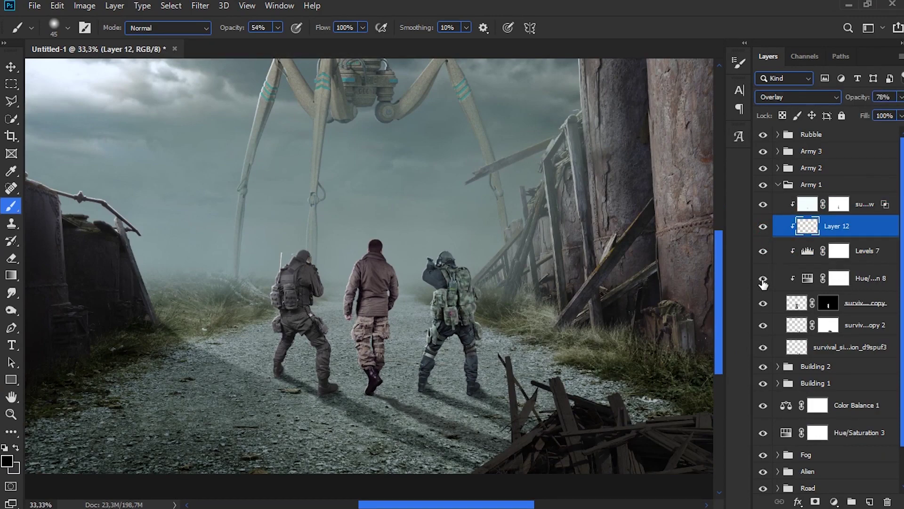
{"action": "left_click", "coordinate": [763, 252]}
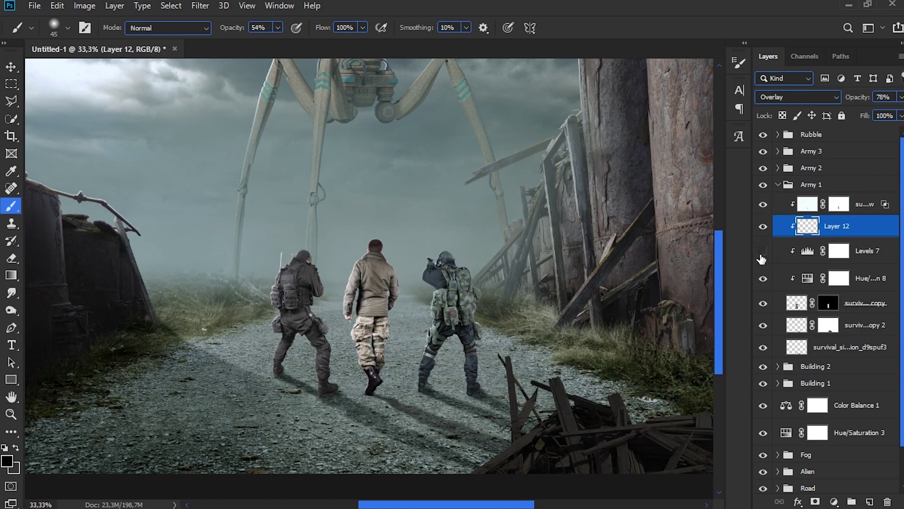
{"action": "left_click", "coordinate": [762, 252]}
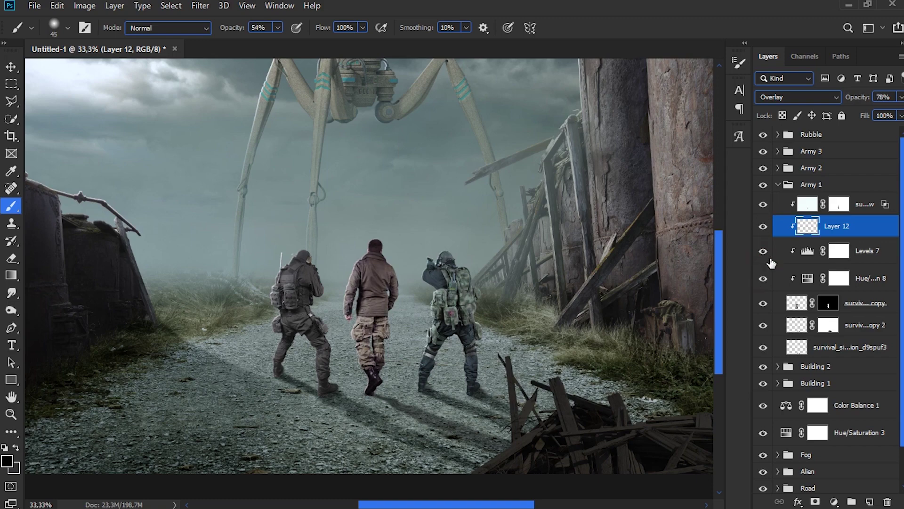
{"action": "left_click", "coordinate": [807, 203]}
{"action": "key", "text": "ctrl+0"}
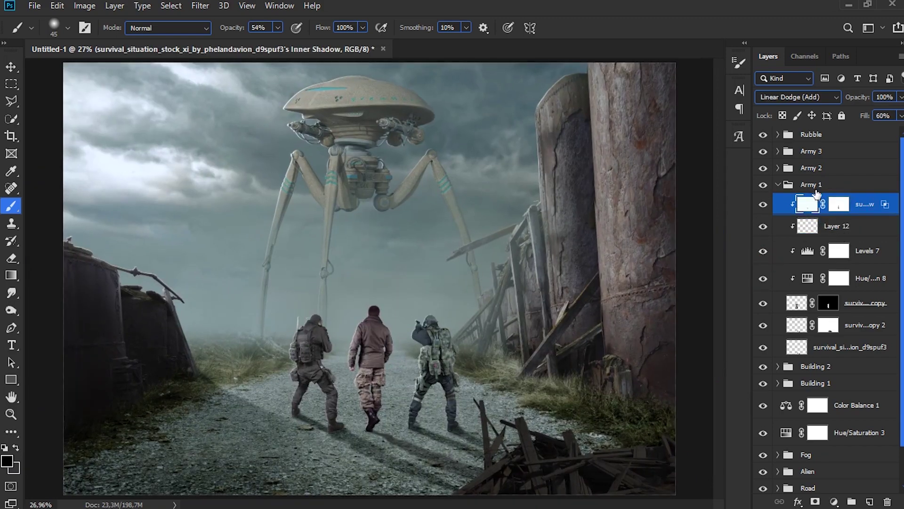
{"action": "left_click", "coordinate": [778, 184]}
Step: Add a new empty layer directly above the Alien group
{"action": "left_click", "coordinate": [848, 135]}
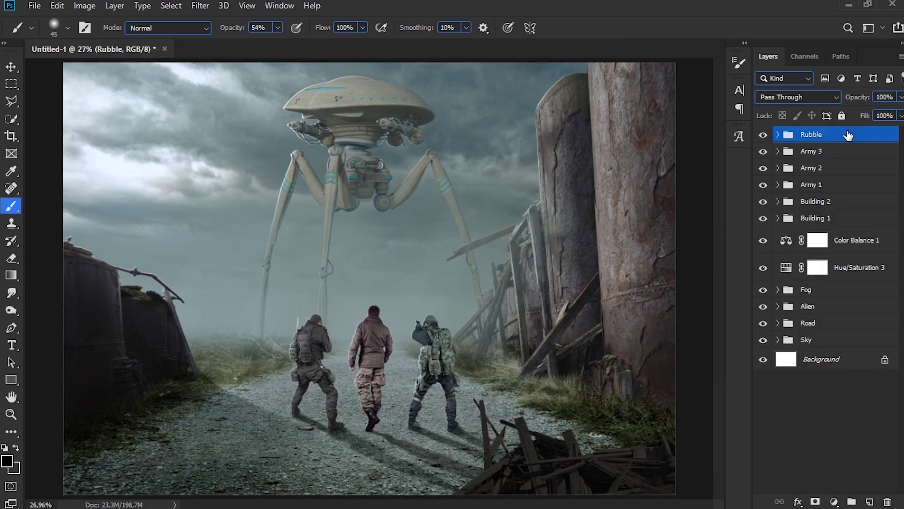
{"action": "left_click", "coordinate": [830, 292]}
{"action": "left_click", "coordinate": [841, 307]}
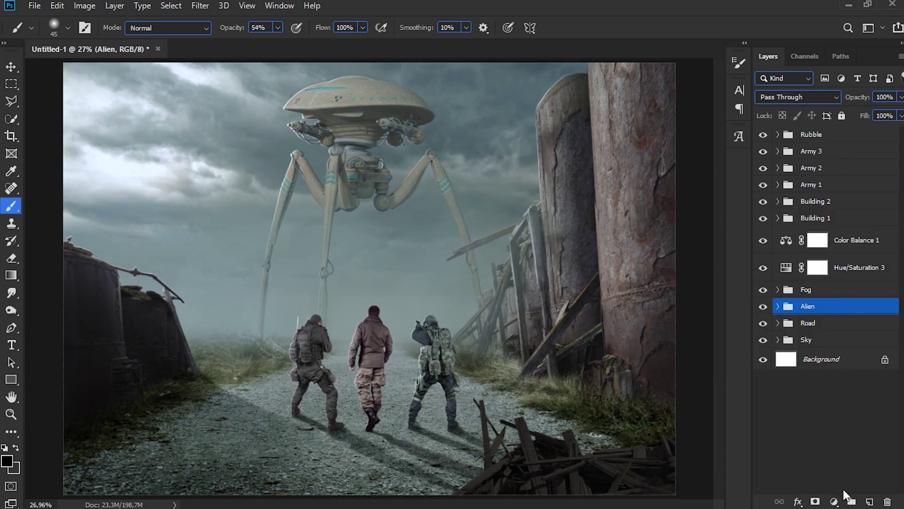
{"action": "left_click", "coordinate": [870, 501]}
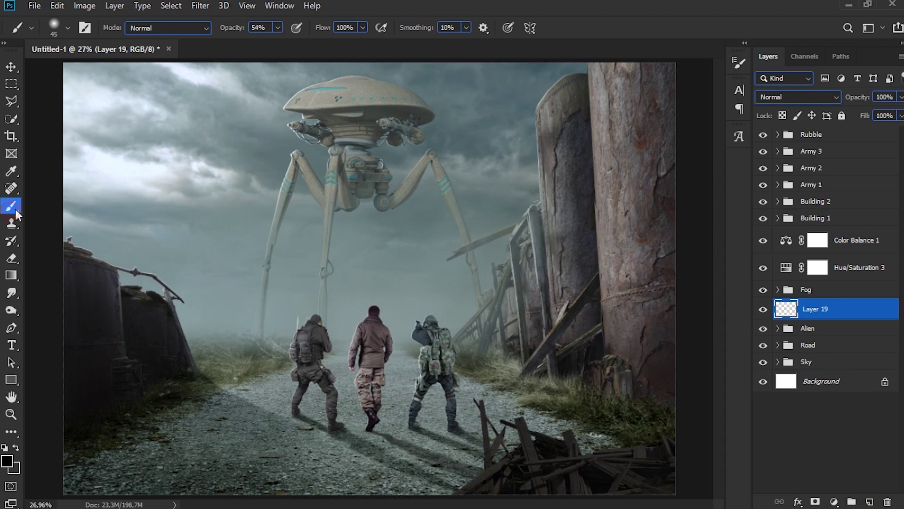
Step: Choose brush 30 from the Smoke 17 brush set for the Brush tool
{"action": "right_click", "coordinate": [228, 197]}
{"action": "left_click", "coordinate": [249, 300]}
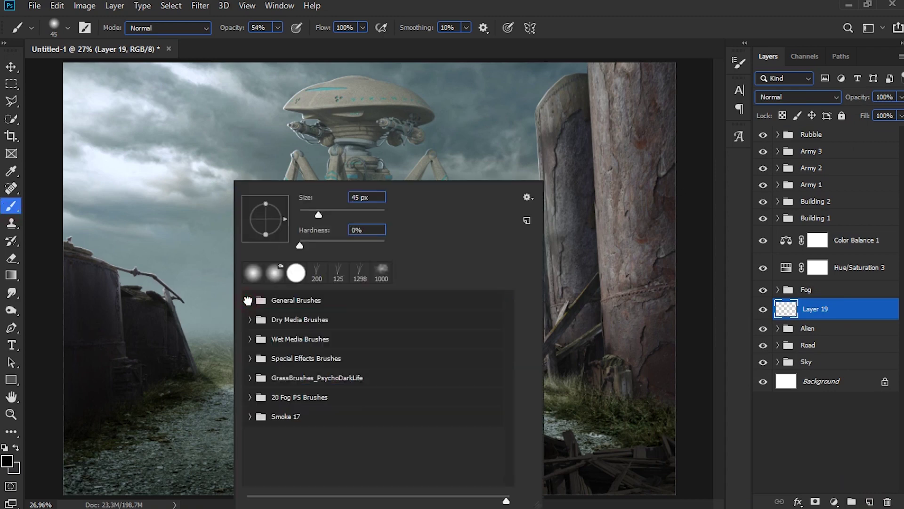
{"action": "left_click", "coordinate": [250, 416]}
{"action": "left_click_drag", "start_coordinate": [517, 332], "coordinate": [512, 468]}
{"action": "left_click", "coordinate": [329, 468]}
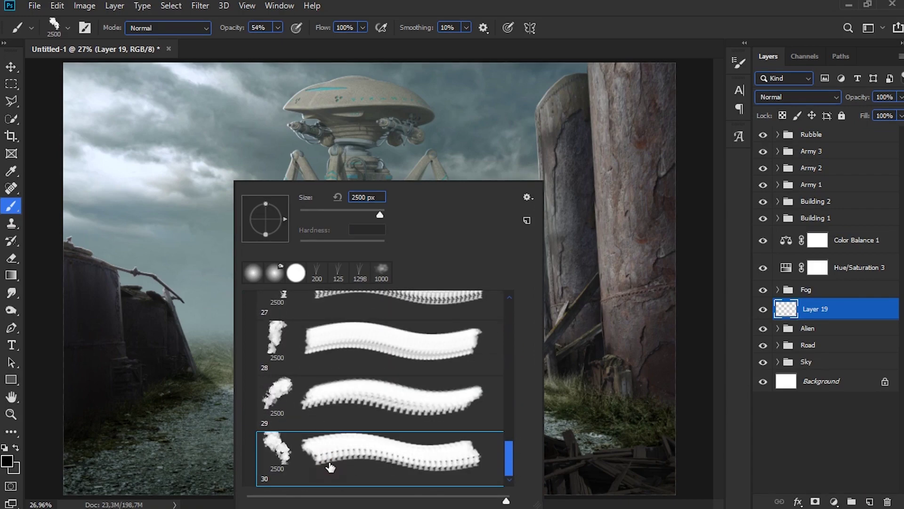
{"action": "left_click", "coordinate": [606, 21]}
Step: Reduce the smoke brush to 250 px and sample a dark blue-gray from the sky beside the rusty tanks as its color
{"action": "key", "text": "bracketleft"}
{"action": "key", "text": "bracketleft"}
{"action": "key", "text": "bracketleft"}
{"action": "key", "text": "bracketleft"}
{"action": "key", "text": "bracketleft"}
{"action": "key", "text": "bracketleft"}
{"action": "key", "text": "bracketleft"}
{"action": "key", "text": "bracketleft"}
{"action": "key", "text": "bracketleft"}
{"action": "key", "text": "bracketleft"}
{"action": "key", "text": "bracketleft"}
{"action": "key", "text": "bracketleft"}
{"action": "key", "text": "bracketleft"}
{"action": "key", "text": "bracketleft"}
{"action": "key", "text": "bracketleft"}
{"action": "key", "text": "bracketleft"}
{"action": "key", "text": "bracketleft"}
{"action": "key", "text": "bracketleft"}
{"action": "key", "text": "bracketleft"}
{"action": "key", "text": "bracketleft"}
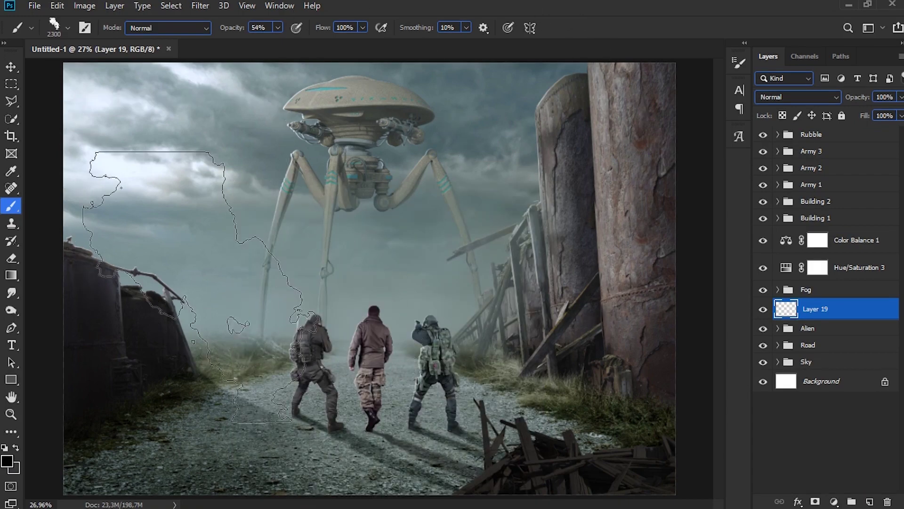
{"action": "key", "text": "bracketleft"}
{"action": "key", "text": "bracketleft"}
{"action": "key", "text": "bracketleft"}
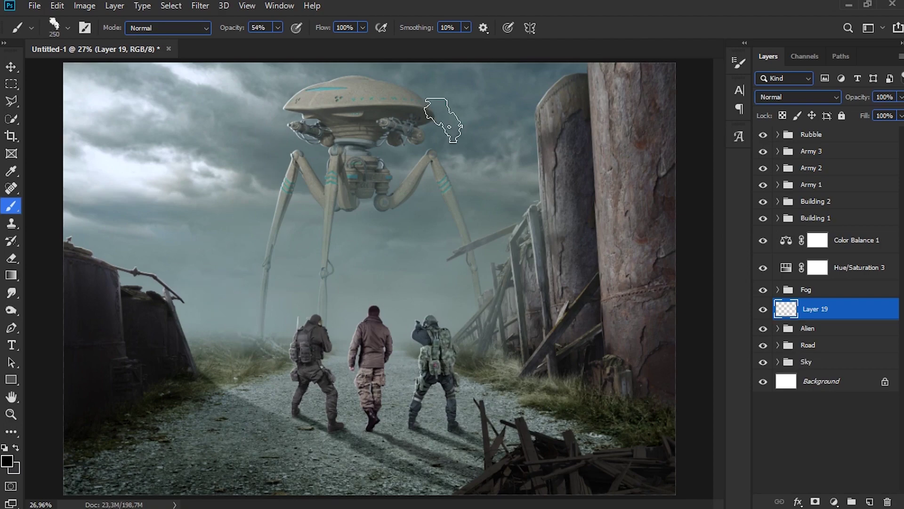
{"action": "left_click", "coordinate": [535, 67], "text": "alt"}
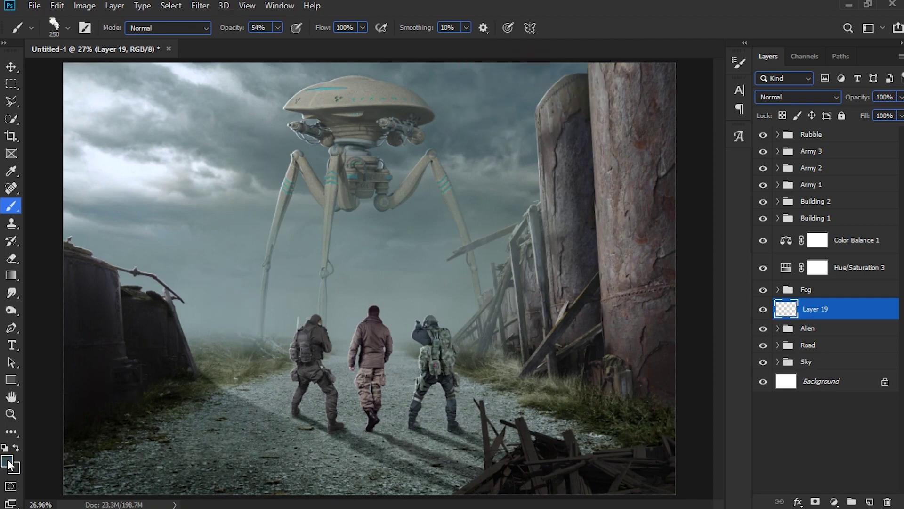
Step: Set the foreground color to the dark gray 2f3132 for the smoke
{"action": "left_click", "coordinate": [7, 461]}
{"action": "left_click_drag", "start_coordinate": [327, 323], "coordinate": [327, 329]}
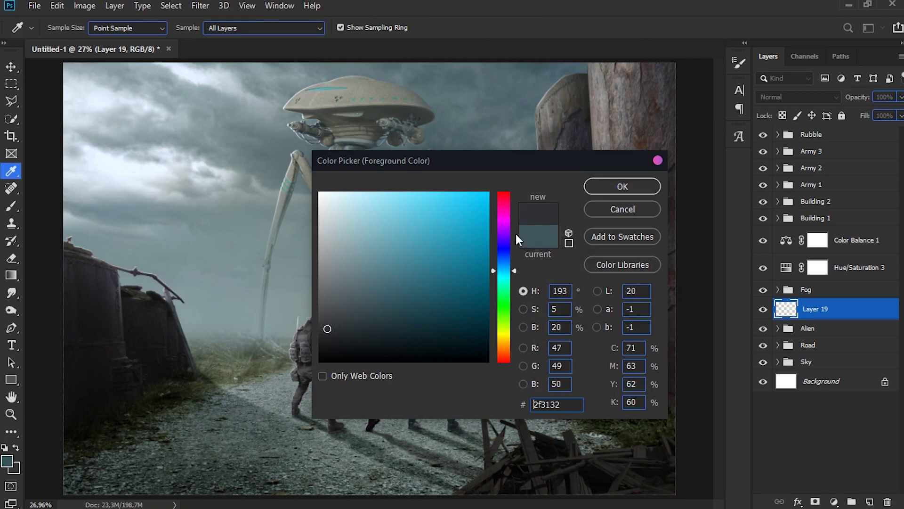
{"action": "left_click", "coordinate": [613, 189]}
Step: Stamp a dark smoke plume on Layer 19 beside the distant rusty tanks, using 100% brush opacity and a 300 px size
{"action": "left_click", "coordinate": [230, 315]}
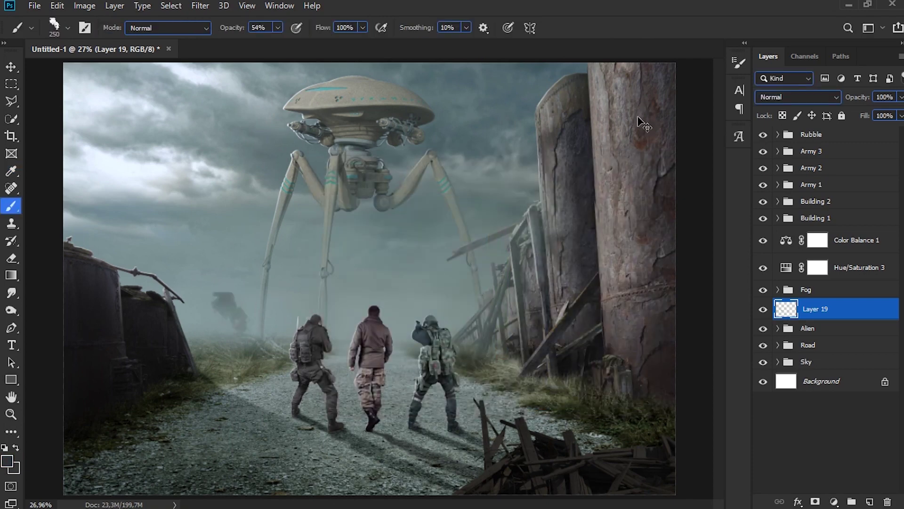
{"action": "key", "text": "ctrl+z"}
{"action": "left_click_drag", "start_coordinate": [226, 29], "coordinate": [269, 191]}
{"action": "left_click", "coordinate": [230, 312]}
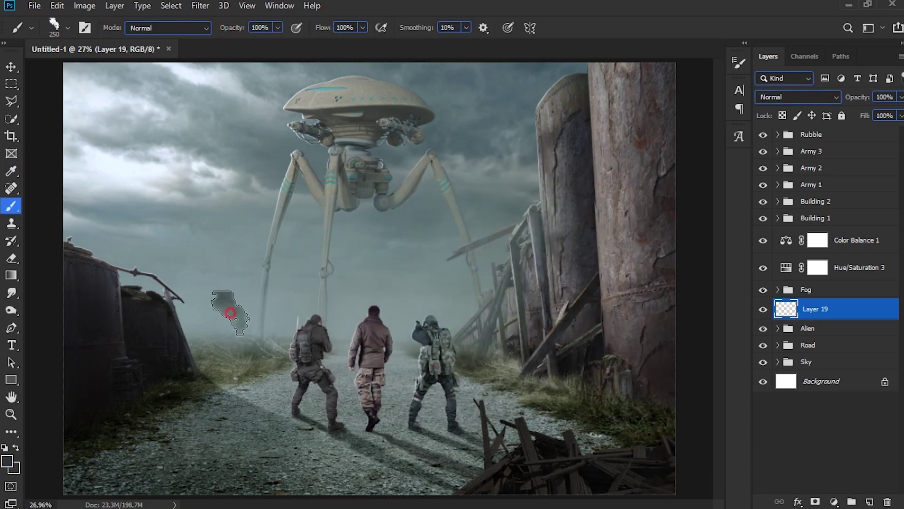
{"action": "key", "text": "ctrl+z"}
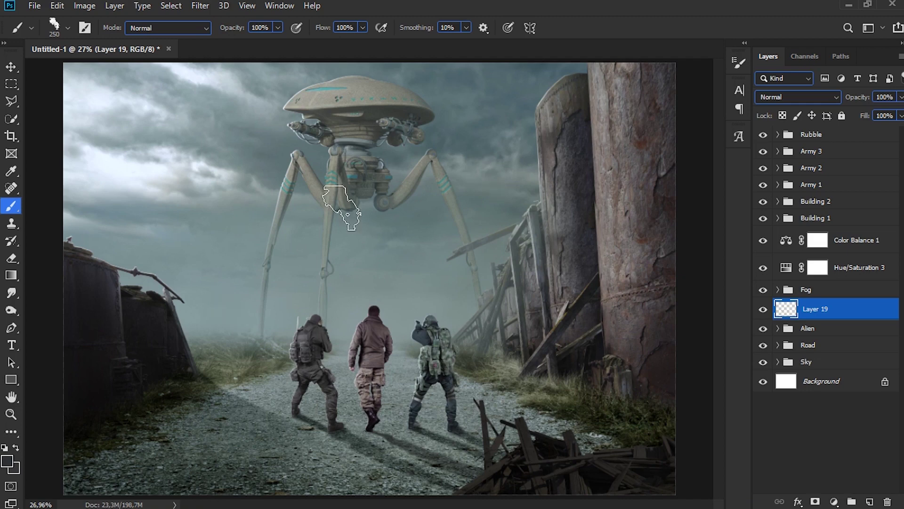
{"action": "key", "text": "bracketright"}
{"action": "key", "text": "bracketright"}
{"action": "key", "text": "bracketleft"}
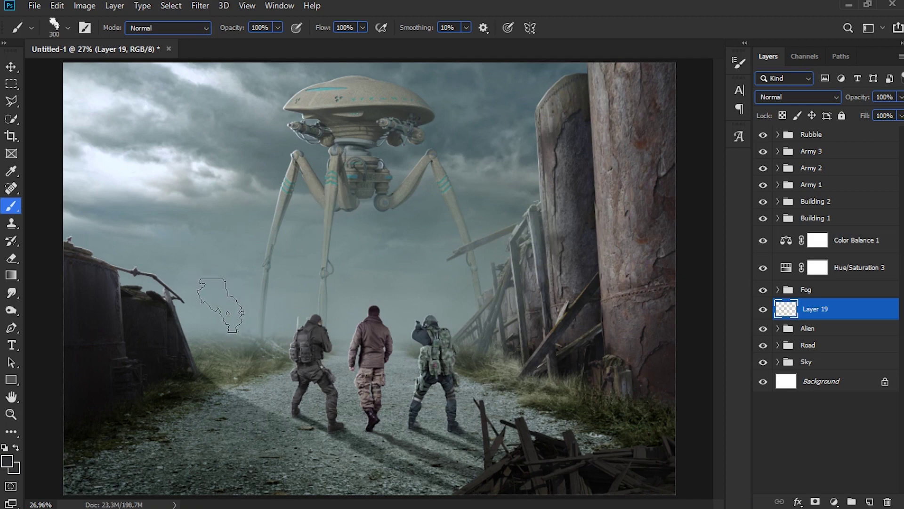
{"action": "left_click", "coordinate": [221, 304]}
Step: Add a mask to Layer 19 and fade the upper edge of the smoke plume with a soft round black brush
{"action": "right_click", "coordinate": [206, 221]}
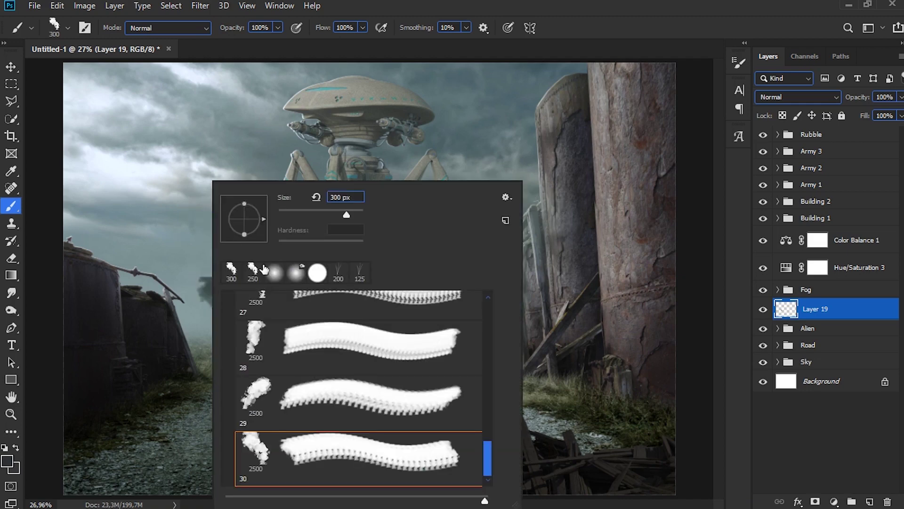
{"action": "left_click", "coordinate": [275, 270]}
{"action": "left_click", "coordinate": [504, 2]}
{"action": "left_click", "coordinate": [815, 501]}
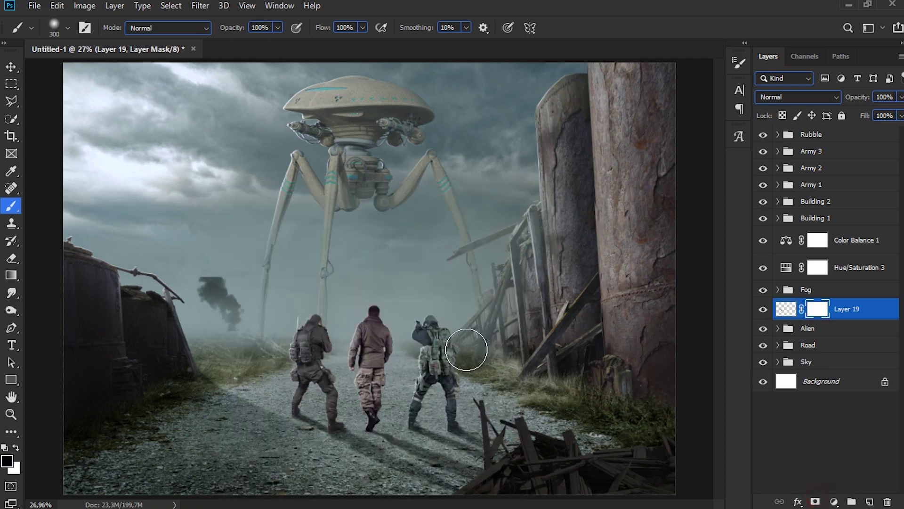
{"action": "mouse_move", "coordinate": [210, 256]}
{"action": "left_mouse_down"}
{"action": "mouse_move", "coordinate": [235, 262]}
{"action": "mouse_move", "coordinate": [209, 255]}
{"action": "mouse_move", "coordinate": [186, 258]}
{"action": "left_mouse_up"}
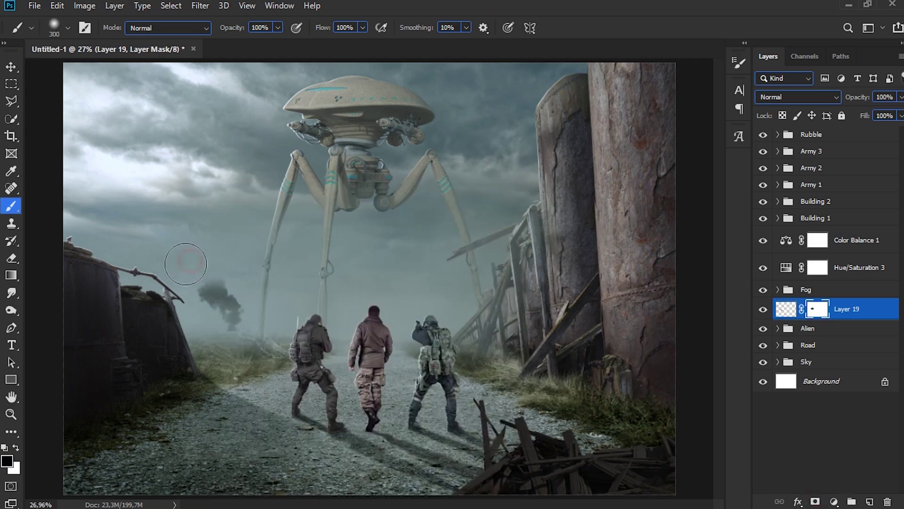
Step: Lighten the Layer 19 smoke with a Hue/Saturation lightness of +23
{"action": "left_click", "coordinate": [843, 310]}
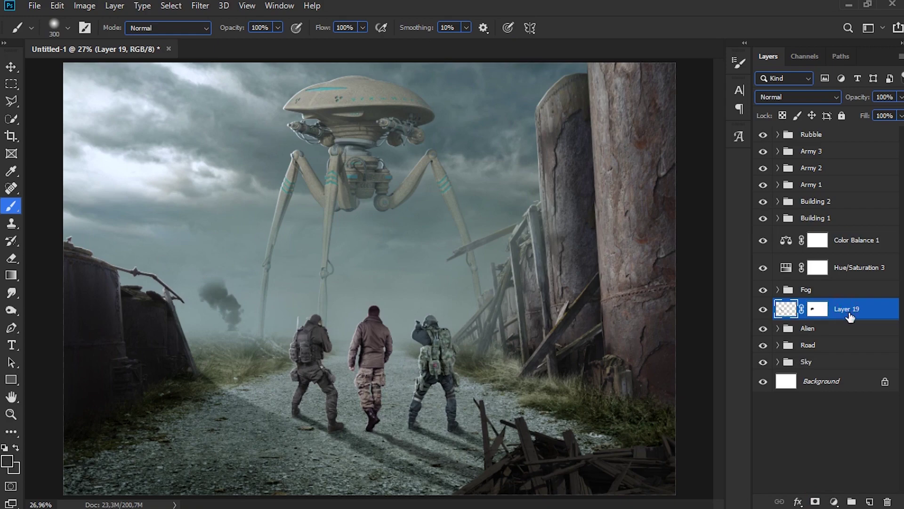
{"action": "key", "text": "ctrl+u"}
{"action": "left_click_drag", "start_coordinate": [637, 241], "coordinate": [653, 244]}
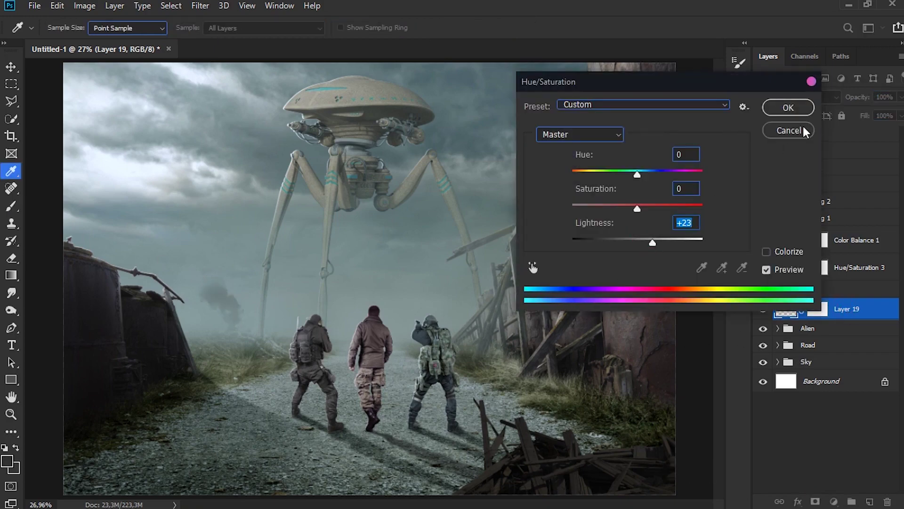
{"action": "key", "text": "b"}
{"action": "left_click", "coordinate": [789, 110]}
Step: Add a new empty layer above Layer 19 and choose smoke brush 17 for painting
{"action": "left_click", "coordinate": [867, 502]}
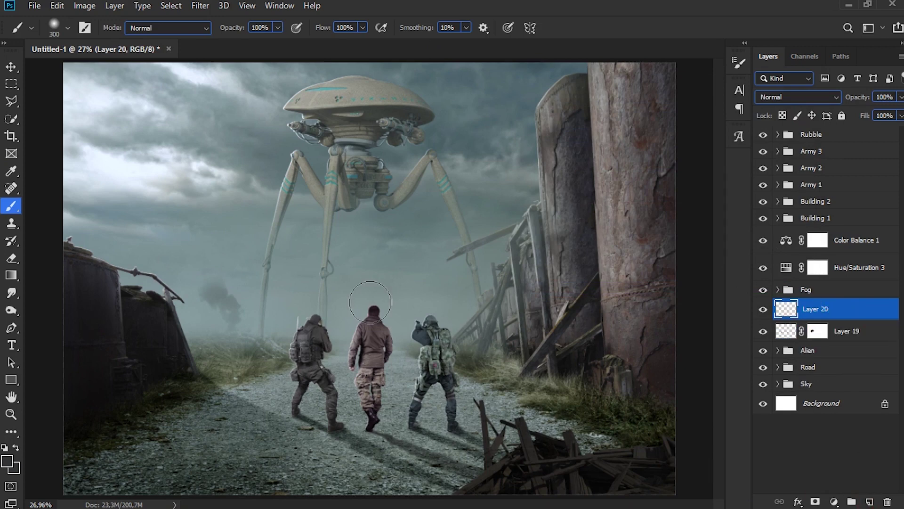
{"action": "right_click", "coordinate": [397, 289]}
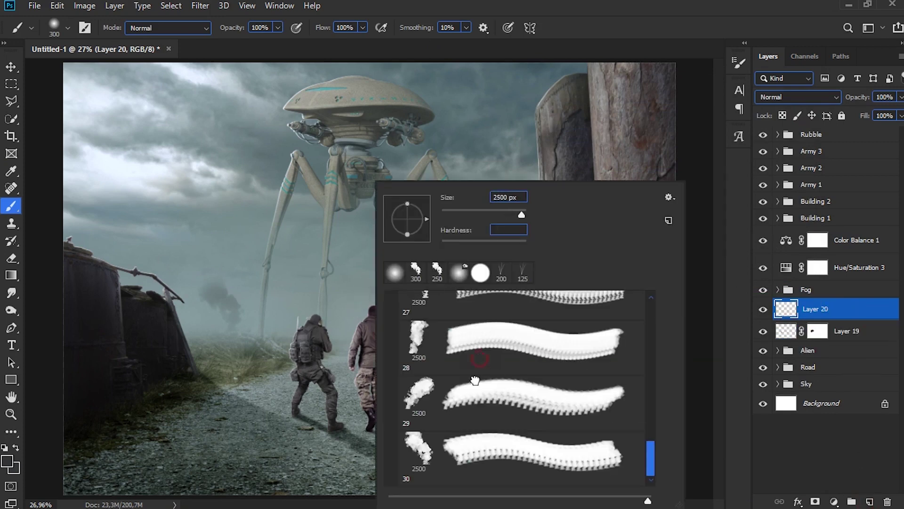
{"action": "left_click", "coordinate": [474, 382]}
{"action": "left_click_drag", "start_coordinate": [655, 466], "coordinate": [652, 354]}
{"action": "left_click", "coordinate": [537, 347]}
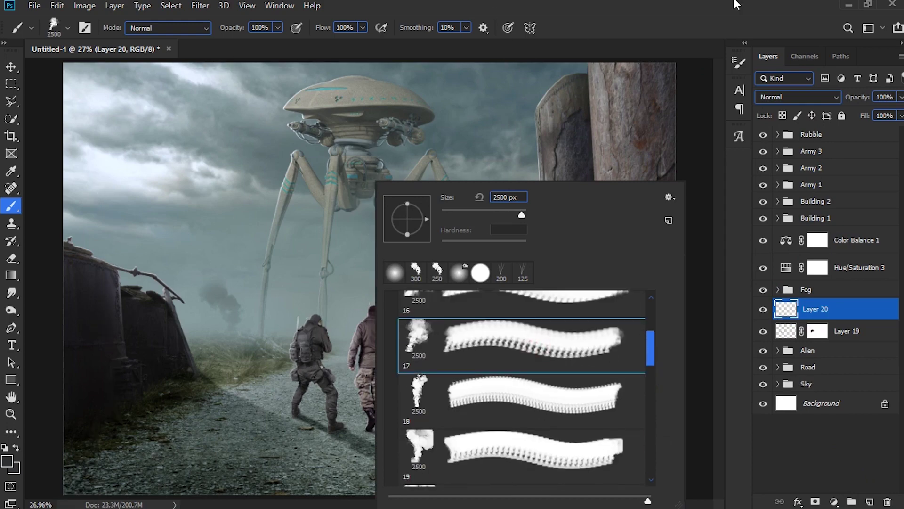
{"action": "key", "text": "Return"}
Step: Stamp a smoke plume with the brush at 500 px behind the left soldier on Layer 20
{"action": "key", "text": "bracketleft"}
{"action": "key", "text": "bracketleft"}
{"action": "key", "text": "bracketleft"}
{"action": "key", "text": "bracketleft"}
{"action": "key", "text": "bracketleft"}
{"action": "key", "text": "bracketleft"}
{"action": "key", "text": "bracketleft"}
{"action": "key", "text": "bracketleft"}
{"action": "key", "text": "bracketleft"}
{"action": "key", "text": "bracketleft"}
{"action": "key", "text": "bracketleft"}
{"action": "key", "text": "bracketleft"}
{"action": "key", "text": "bracketleft"}
{"action": "key", "text": "bracketleft"}
{"action": "key", "text": "bracketleft"}
{"action": "key", "text": "bracketleft"}
{"action": "key", "text": "bracketleft"}
{"action": "key", "text": "bracketleft"}
{"action": "key", "text": "bracketleft"}
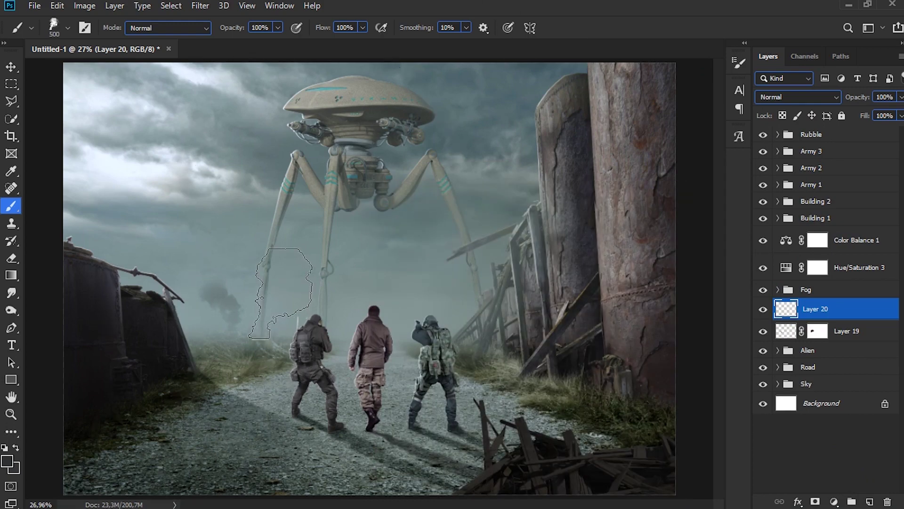
{"action": "left_click", "coordinate": [280, 295]}
Step: Flip the Layer 20 plume horizontally, tilt it slightly and place it just left of the left soldier with Free Transform
{"action": "key", "text": "ctrl+t"}
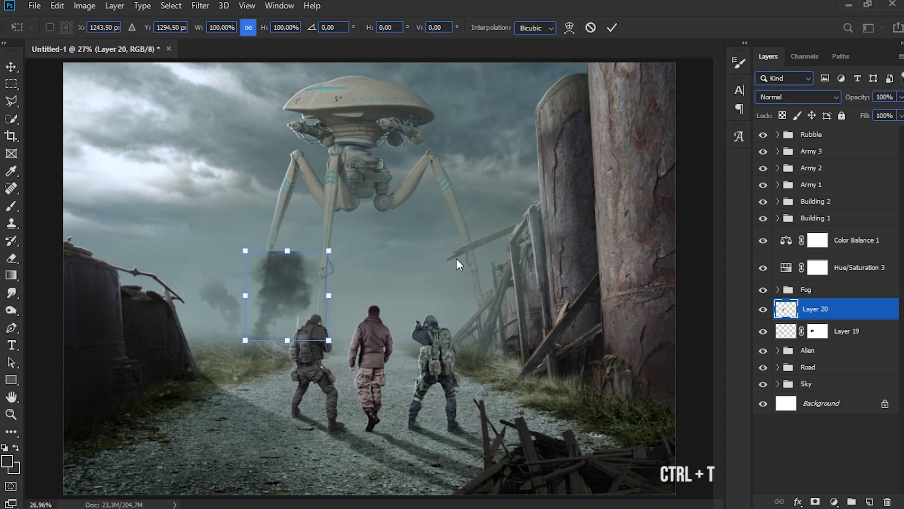
{"action": "right_click", "coordinate": [271, 303]}
{"action": "left_click", "coordinate": [343, 471]}
{"action": "left_click_drag", "start_coordinate": [303, 309], "coordinate": [268, 310]}
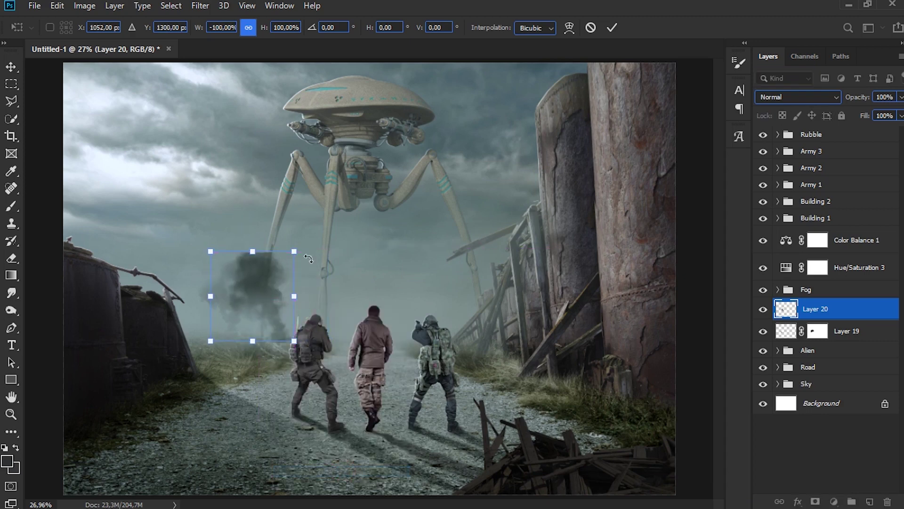
{"action": "left_click_drag", "start_coordinate": [309, 258], "coordinate": [311, 266]}
{"action": "left_click_drag", "start_coordinate": [272, 327], "coordinate": [284, 323]}
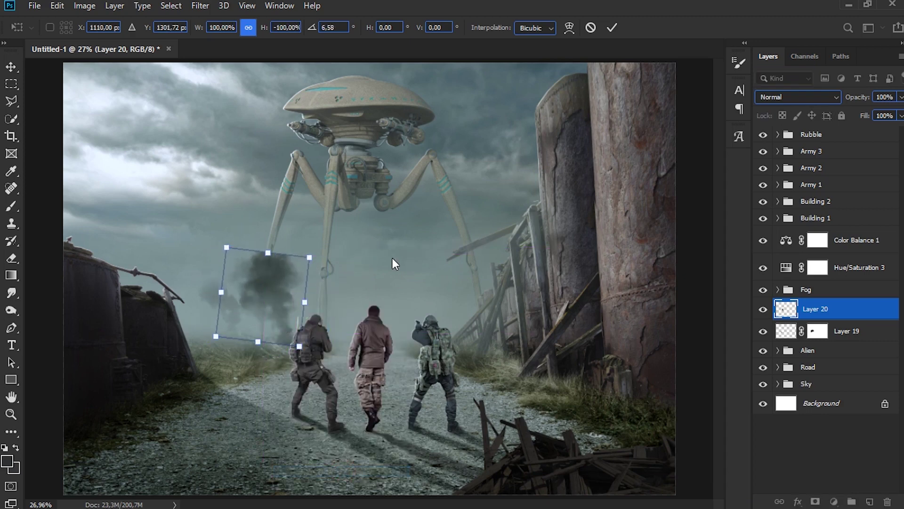
{"action": "left_click_drag", "start_coordinate": [309, 254], "coordinate": [305, 261]}
{"action": "key", "text": "Return"}
{"action": "key", "text": "b"}
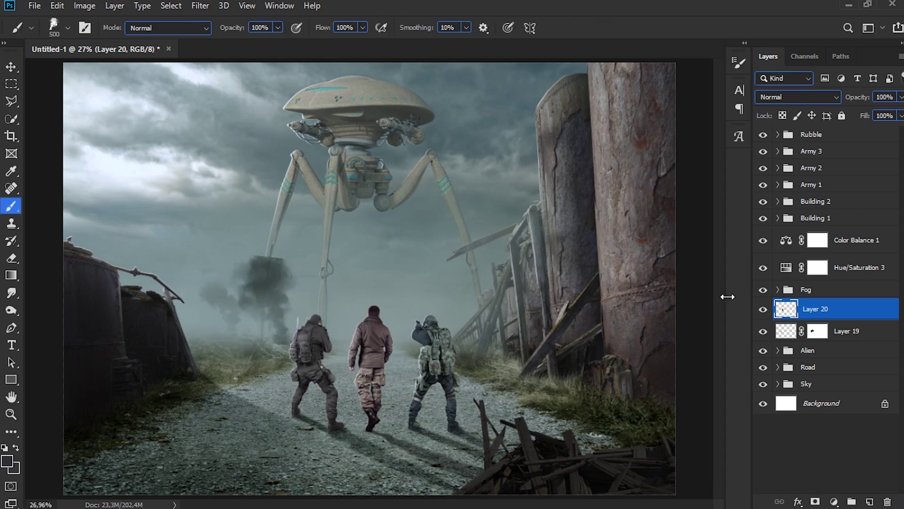
Step: Add a mask to Layer 20 and break up the plume's left side and top with the smoke brush in black
{"action": "left_click", "coordinate": [816, 501]}
{"action": "left_click", "coordinate": [226, 329]}
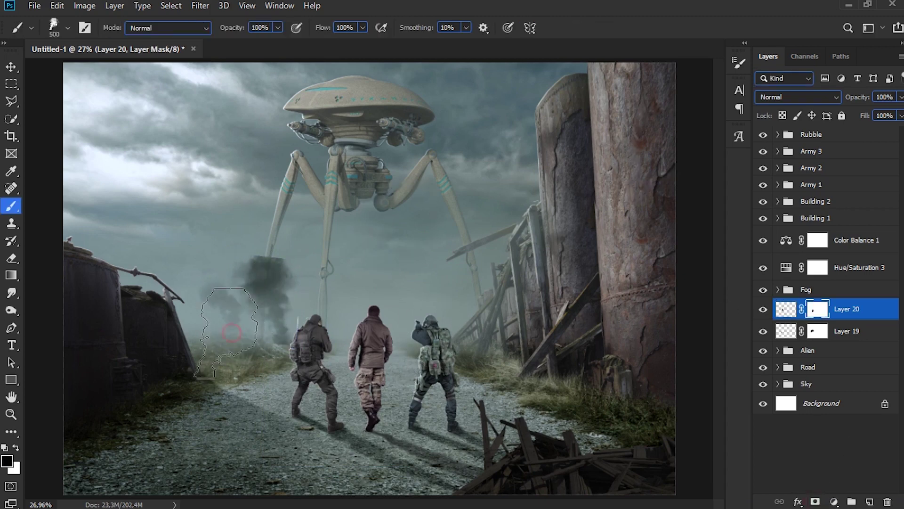
{"action": "left_click", "coordinate": [230, 350]}
{"action": "left_click", "coordinate": [277, 214]}
{"action": "left_click", "coordinate": [270, 225]}
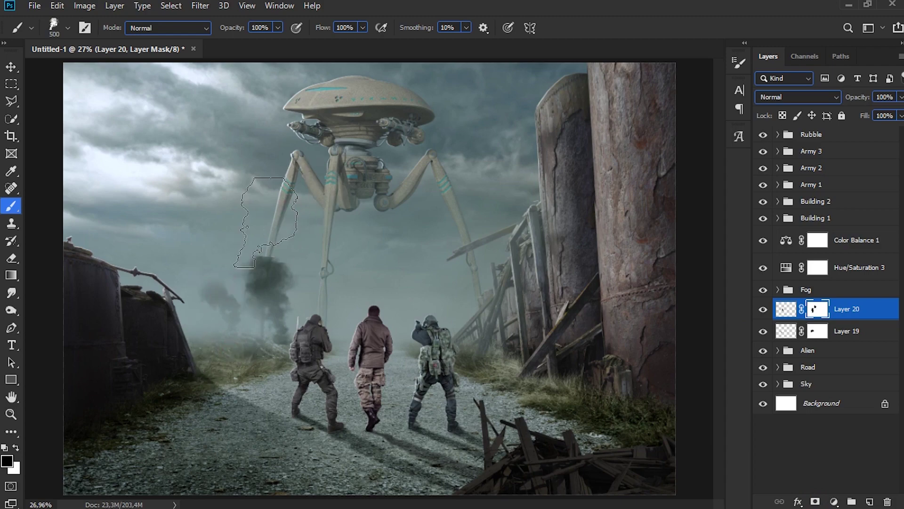
Step: Soften the top of the Layer 20 plume on its mask with a 500 px soft round brush
{"action": "right_click", "coordinate": [220, 245]}
{"action": "left_click", "coordinate": [269, 272]}
{"action": "left_click", "coordinate": [440, 35]}
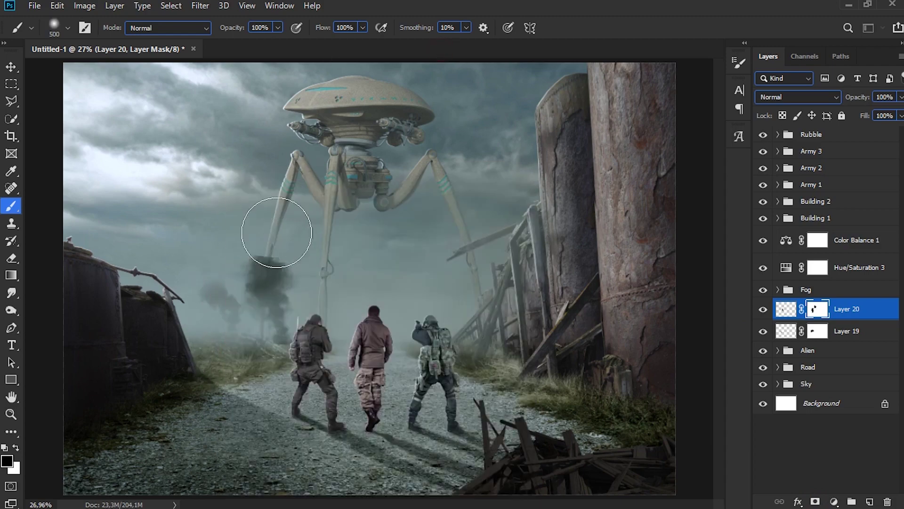
{"action": "left_click", "coordinate": [277, 233]}
{"action": "left_click_drag", "start_coordinate": [272, 216], "coordinate": [269, 257]}
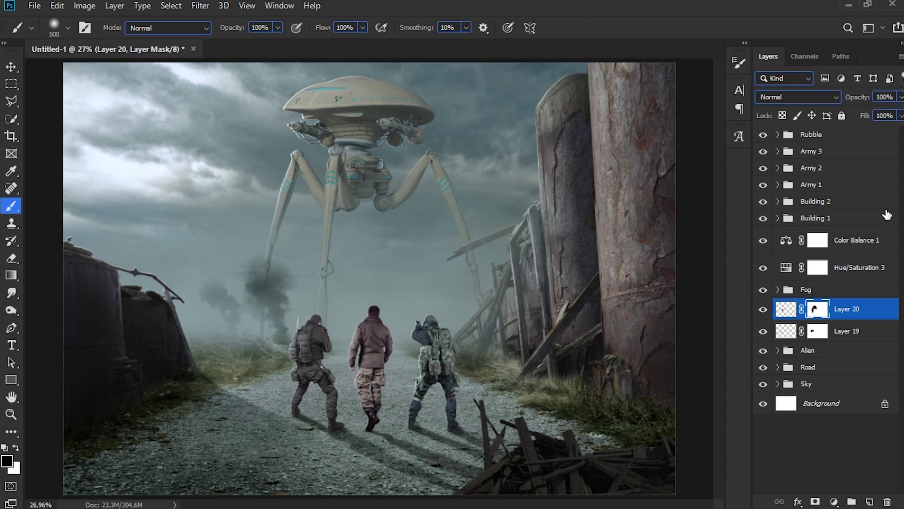
Step: Lighten the Layer 20 smoke slightly with Hue/Saturation
{"action": "key", "text": "ctrl+2"}
{"action": "key", "text": "ctrl+u"}
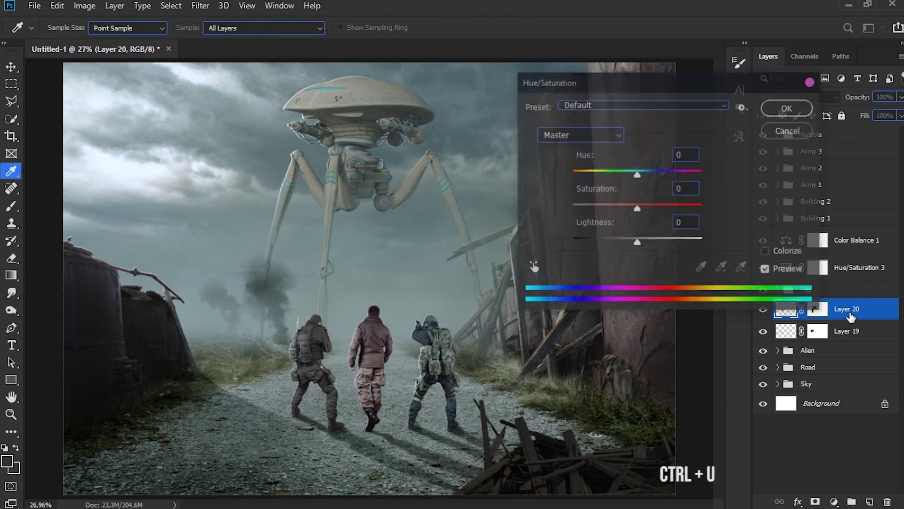
{"action": "left_click_drag", "start_coordinate": [639, 243], "coordinate": [645, 244]}
{"action": "left_click", "coordinate": [798, 111]}
{"action": "key", "text": "b"}
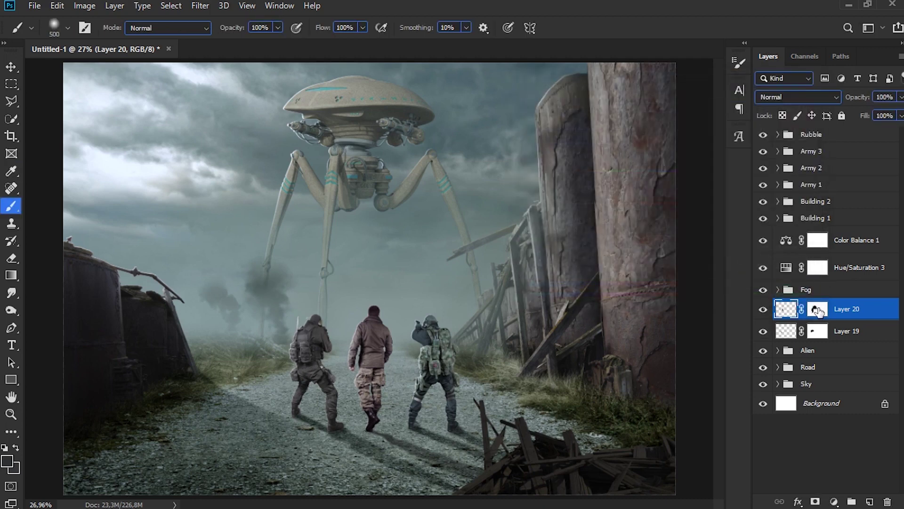
Step: Fade the base of the Layer 20 plume near the left soldier on its mask with a 175 px soft brush
{"action": "key", "text": "ctrl+backslash"}
{"action": "key", "text": "bracketleft"}
{"action": "key", "text": "bracketleft"}
{"action": "key", "text": "bracketleft"}
{"action": "key", "text": "bracketleft"}
{"action": "mouse_move", "coordinate": [285, 346]}
{"action": "left_mouse_down"}
{"action": "mouse_move", "coordinate": [256, 369]}
{"action": "mouse_move", "coordinate": [277, 349]}
{"action": "mouse_move", "coordinate": [289, 352]}
{"action": "left_mouse_up"}
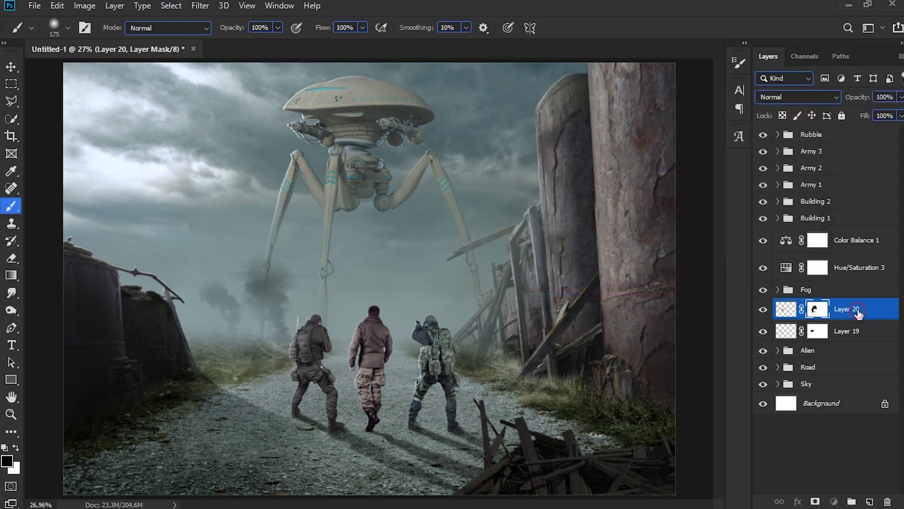
Step: Duplicate Layer 20, flip the copy horizontally, scale it to 116.33% and place it by the wooden wreckage behind the right soldier
{"action": "key", "text": "ctrl+j"}
{"action": "key", "text": "ctrl+t"}
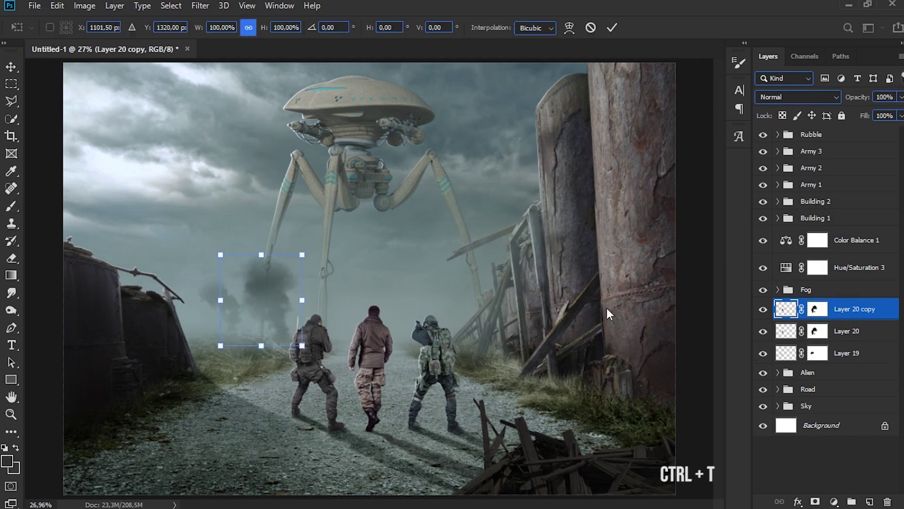
{"action": "right_click", "coordinate": [257, 310]}
{"action": "left_click", "coordinate": [315, 475]}
{"action": "left_click_drag", "start_coordinate": [267, 309], "coordinate": [482, 298]}
{"action": "left_click_drag", "start_coordinate": [446, 244], "coordinate": [434, 231]}
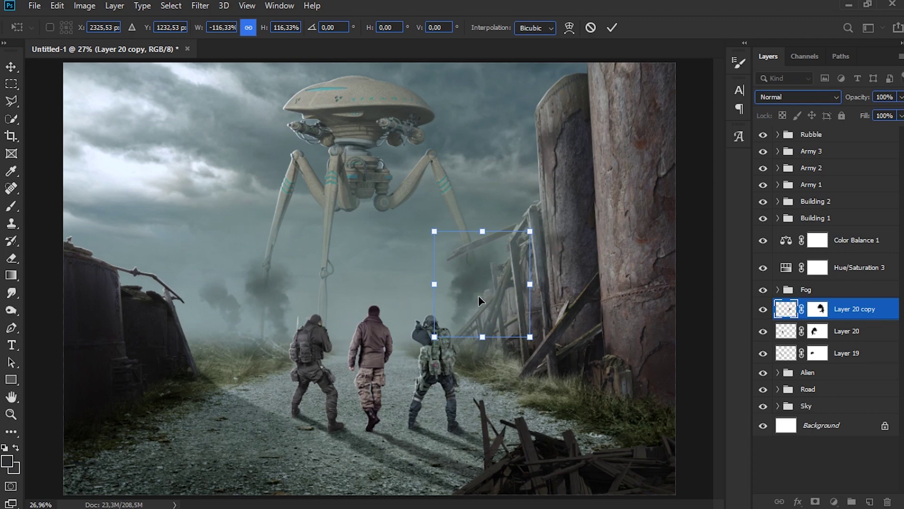
{"action": "left_click", "coordinate": [611, 27]}
Step: Fade the duplicated plume beside the wreckage on its layer mask with a 400 px soft brush at 47% opacity
{"action": "key", "text": "b"}
{"action": "left_click", "coordinate": [817, 309]}
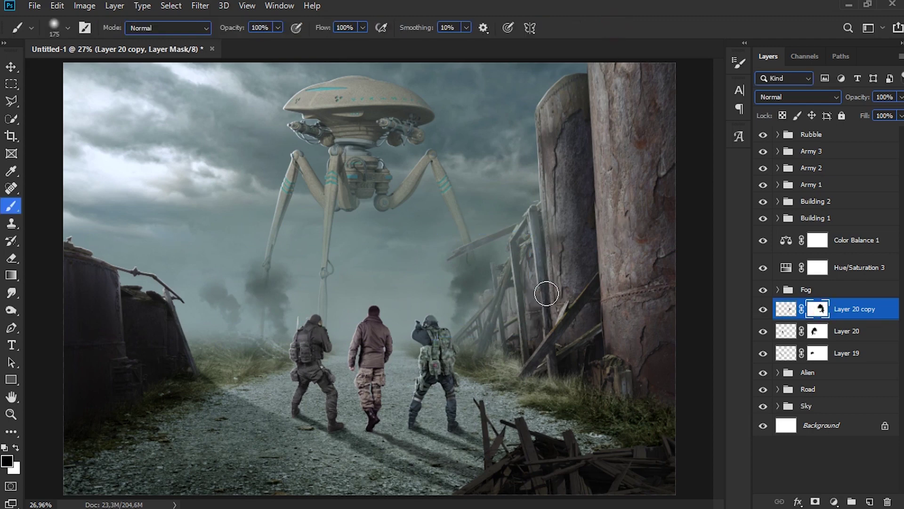
{"action": "key", "text": "bracketright"}
{"action": "key", "text": "bracketright"}
{"action": "key", "text": "bracketright"}
{"action": "key", "text": "bracketright"}
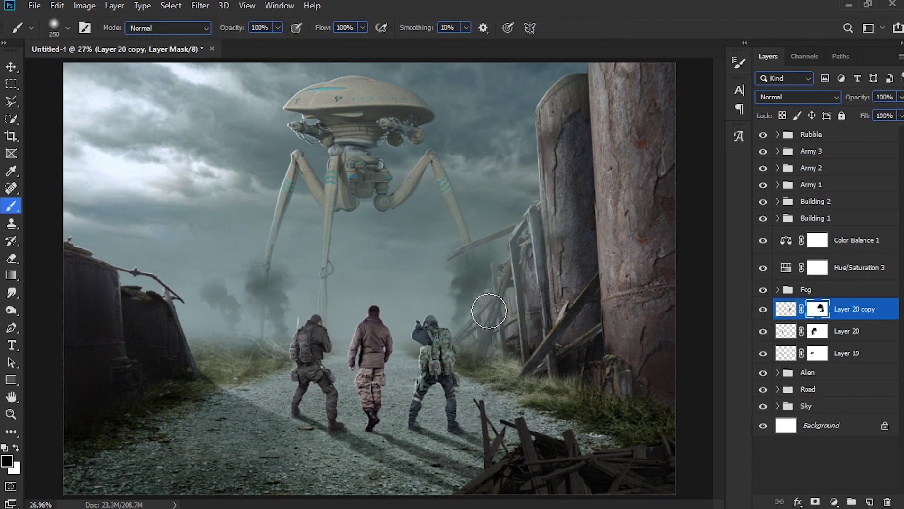
{"action": "left_click_drag", "start_coordinate": [232, 28], "coordinate": [197, 27]}
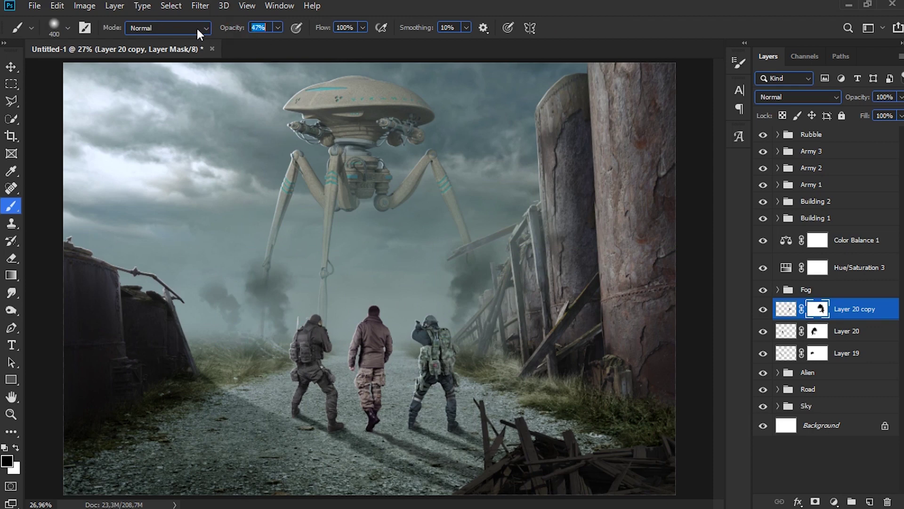
Step: Add a new empty layer above Layer 20 copy and choose smoke brush 18 for painting
{"action": "left_click", "coordinate": [869, 502]}
{"action": "right_click", "coordinate": [360, 282]}
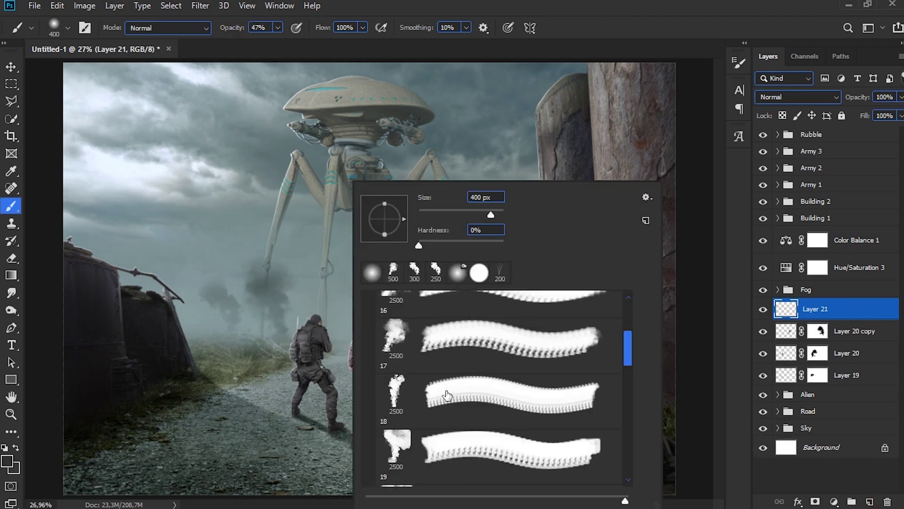
{"action": "left_click", "coordinate": [446, 394]}
{"action": "key", "text": "Return"}
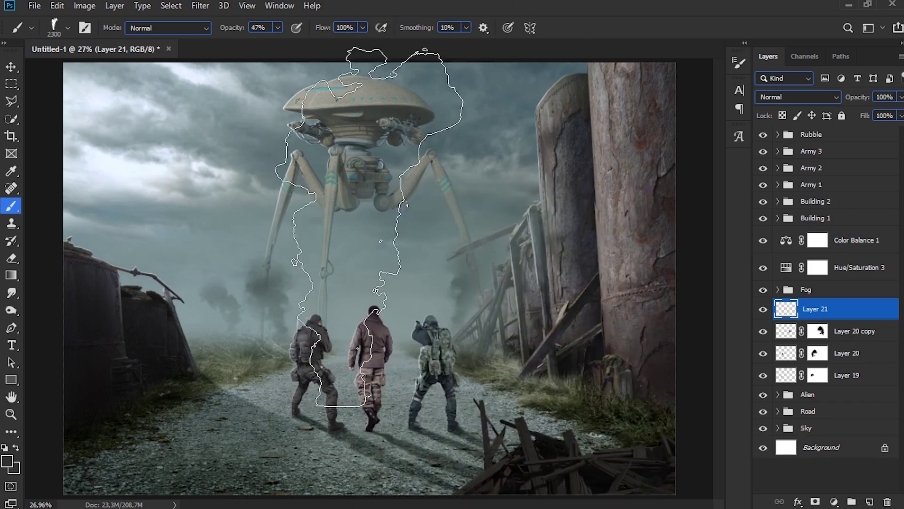
Step: Stamp a smoke plume at 500 px and 100% opacity between the left and middle soldiers on Layer 21
{"action": "key", "text": "bracketleft"}
{"action": "key", "text": "bracketleft"}
{"action": "key", "text": "bracketleft"}
{"action": "key", "text": "bracketleft"}
{"action": "key", "text": "bracketleft"}
{"action": "key", "text": "bracketleft"}
{"action": "key", "text": "bracketleft"}
{"action": "key", "text": "bracketleft"}
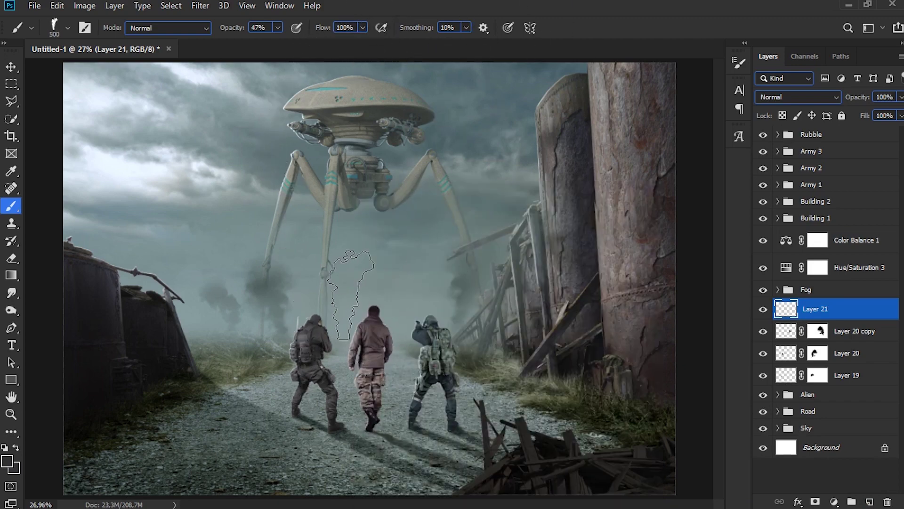
{"action": "key", "text": "0"}
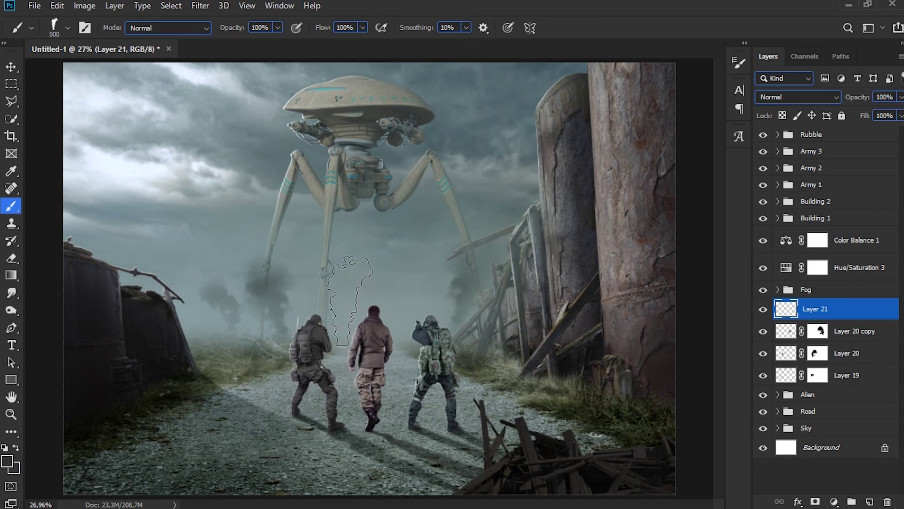
{"action": "left_click", "coordinate": [349, 299]}
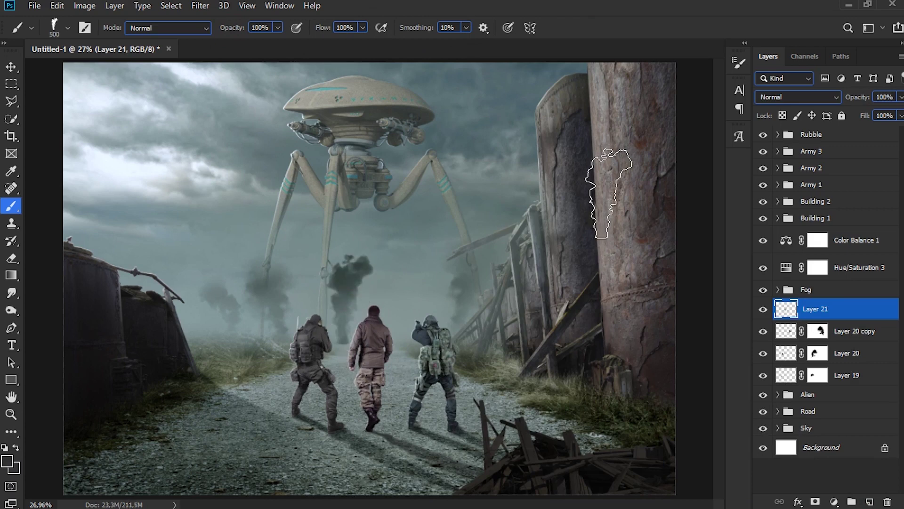
Step: Warp the smoke plume on Layer 21 so its upper part bends and leans away from the alien's leg
{"action": "key", "text": "ctrl+t"}
{"action": "left_click", "coordinate": [569, 27]}
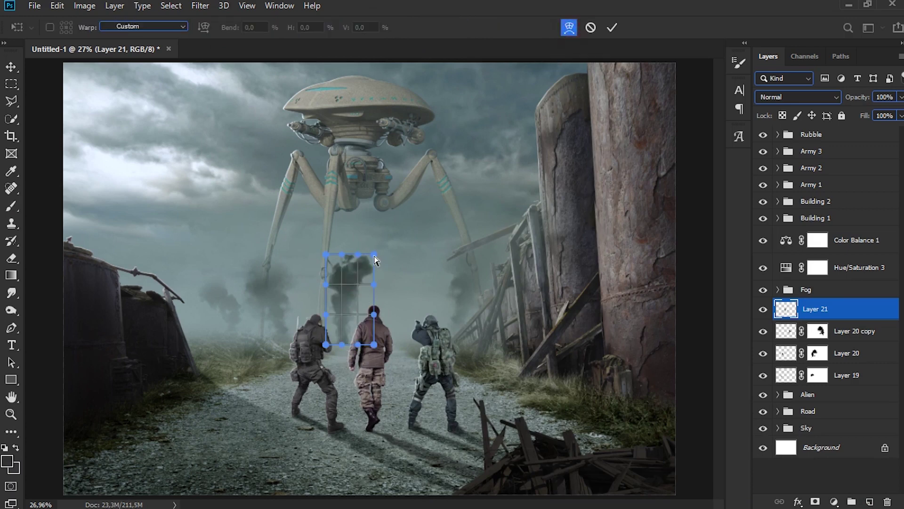
{"action": "left_click_drag", "start_coordinate": [374, 255], "coordinate": [335, 242]}
{"action": "left_click_drag", "start_coordinate": [326, 285], "coordinate": [335, 285]}
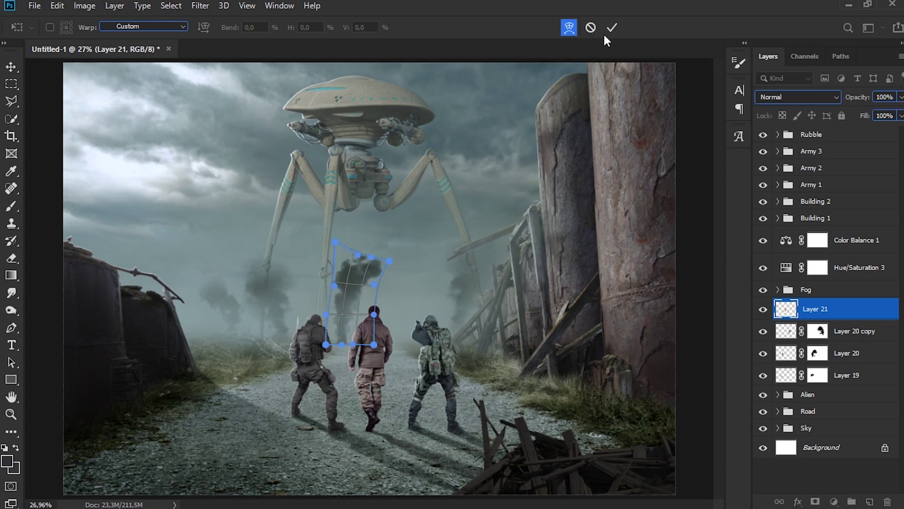
{"action": "key", "text": "b"}
Step: Lighten the Layer 21 smoke plume with Hue/Saturation, setting Lightness to +21
{"action": "key", "text": "ctrl+u"}
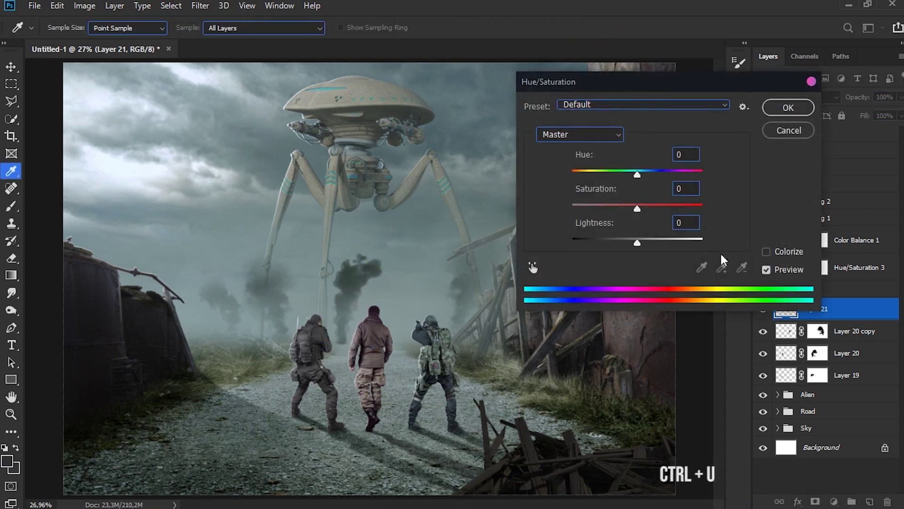
{"action": "left_click_drag", "start_coordinate": [637, 239], "coordinate": [652, 243]}
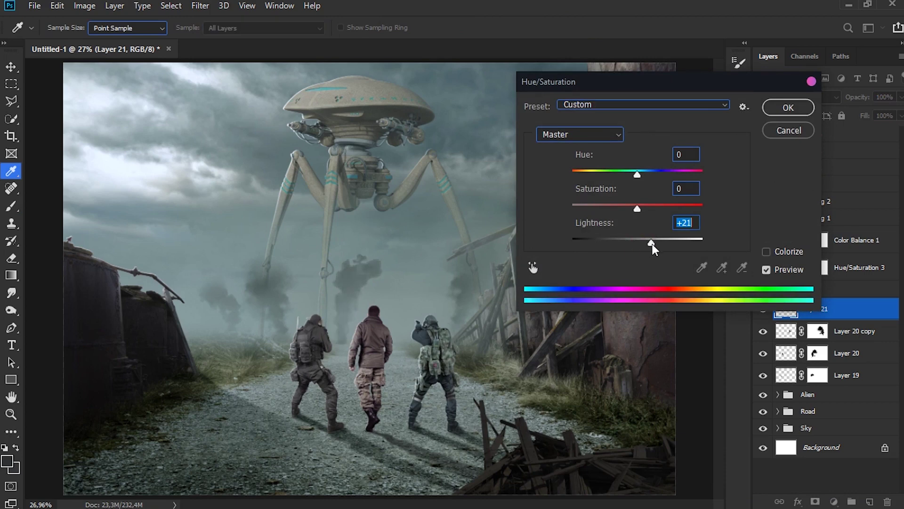
{"action": "left_click", "coordinate": [787, 107]}
Step: Add a layer mask to Layer 21 and fade the plume with a 200–300 px soft black brush at 50% opacity
{"action": "left_click", "coordinate": [818, 308]}
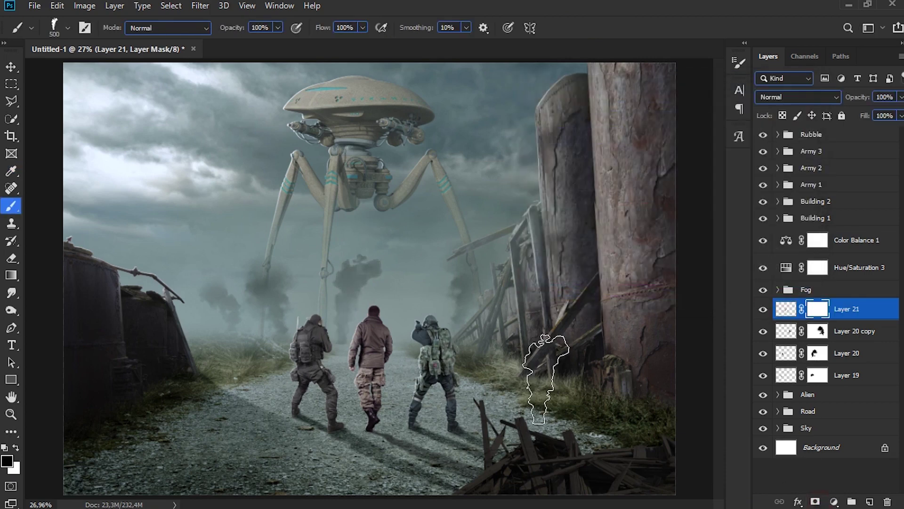
{"action": "right_click", "coordinate": [499, 264]}
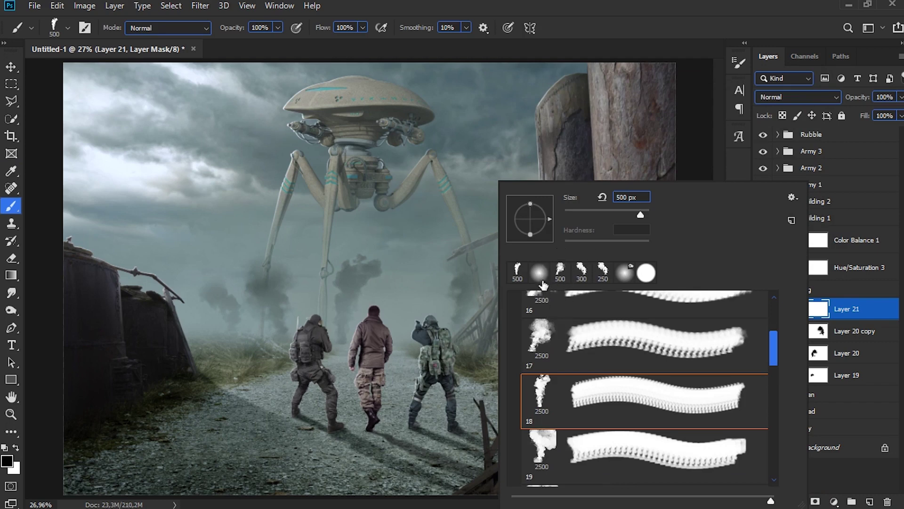
{"action": "left_click", "coordinate": [612, 28]}
{"action": "left_click_drag", "start_coordinate": [223, 30], "coordinate": [197, 32]}
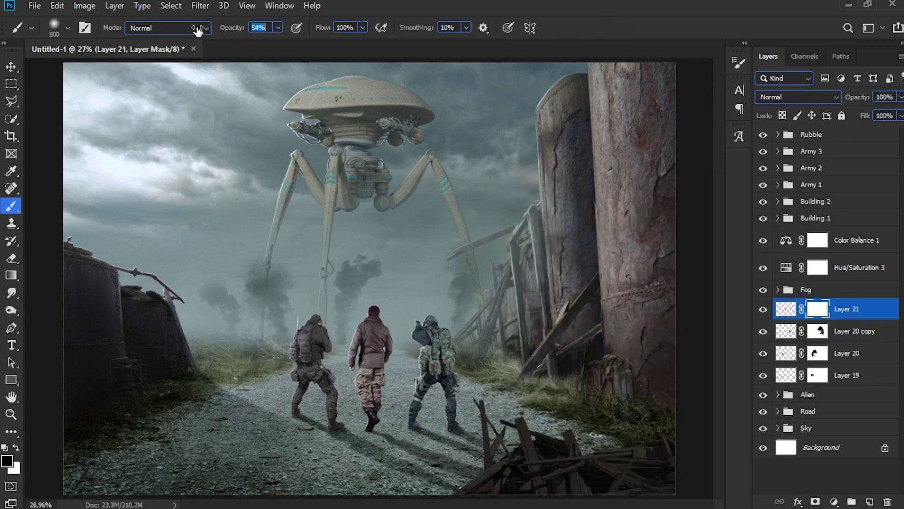
{"action": "key", "text": "bracketleft"}
{"action": "key", "text": "bracketleft"}
{"action": "key", "text": "bracketleft"}
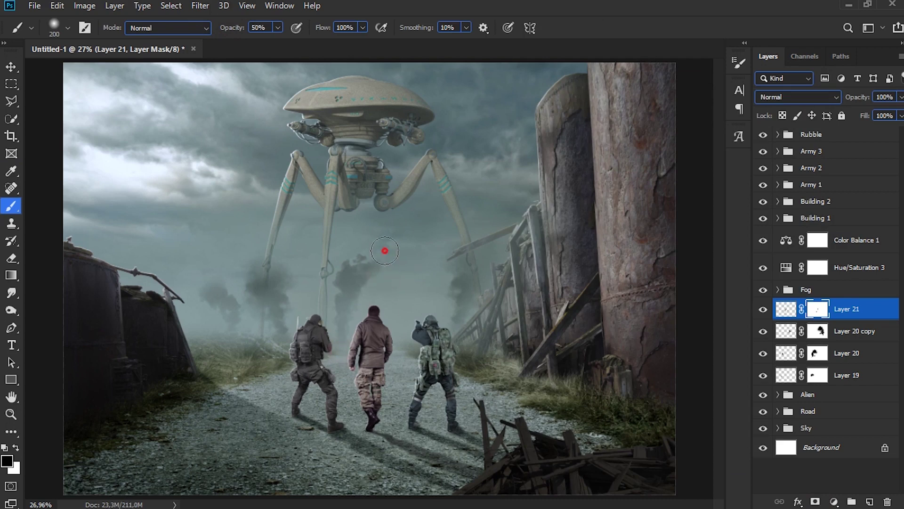
{"action": "mouse_move", "coordinate": [385, 250]}
{"action": "left_mouse_down"}
{"action": "mouse_move", "coordinate": [352, 250]}
{"action": "mouse_move", "coordinate": [324, 281]}
{"action": "left_mouse_up"}
{"action": "key", "text": "bracketright"}
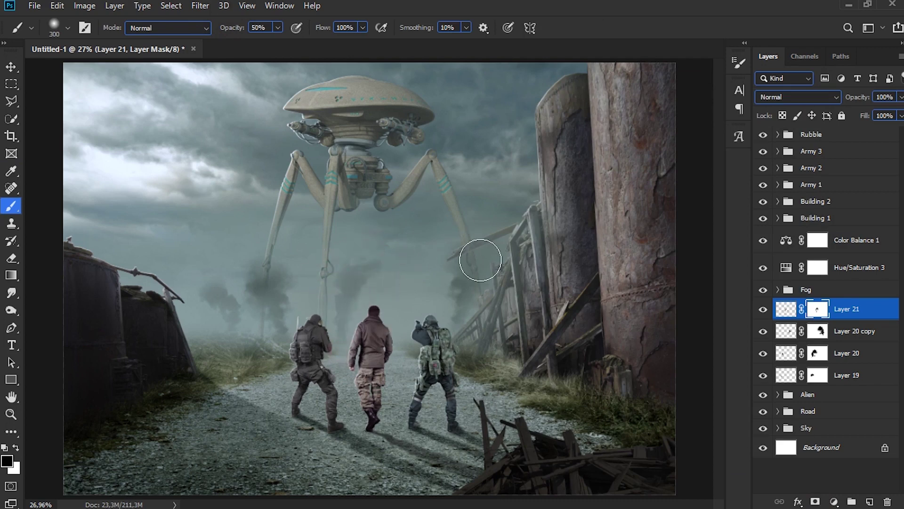
Step: Group the smoke layers from Layer 19 to Layer 21 and name the group Smoke
{"action": "left_click", "coordinate": [847, 377], "text": "shift"}
{"action": "key", "text": "ctrl+g"}
{"action": "double_click", "coordinate": [812, 306]}
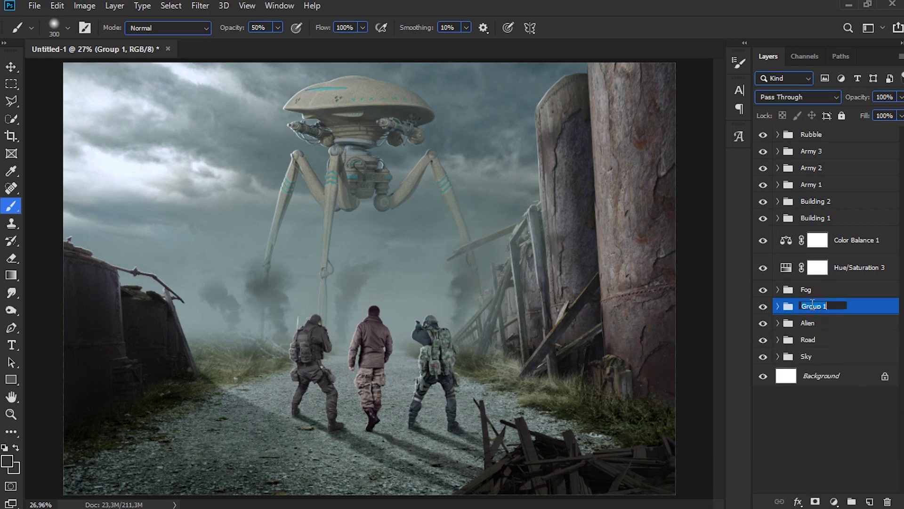
{"action": "type", "text": "Smoke"}
{"action": "key", "text": "Return"}
Step: Add a Color Balance adjustment layer above the Rubble group and shift its midtones toward green
{"action": "left_click", "coordinate": [837, 135]}
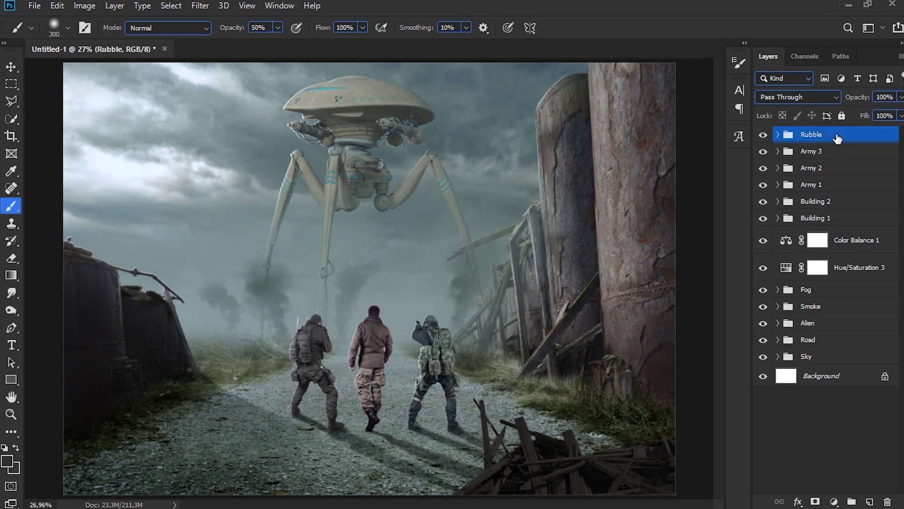
{"action": "left_click", "coordinate": [834, 502]}
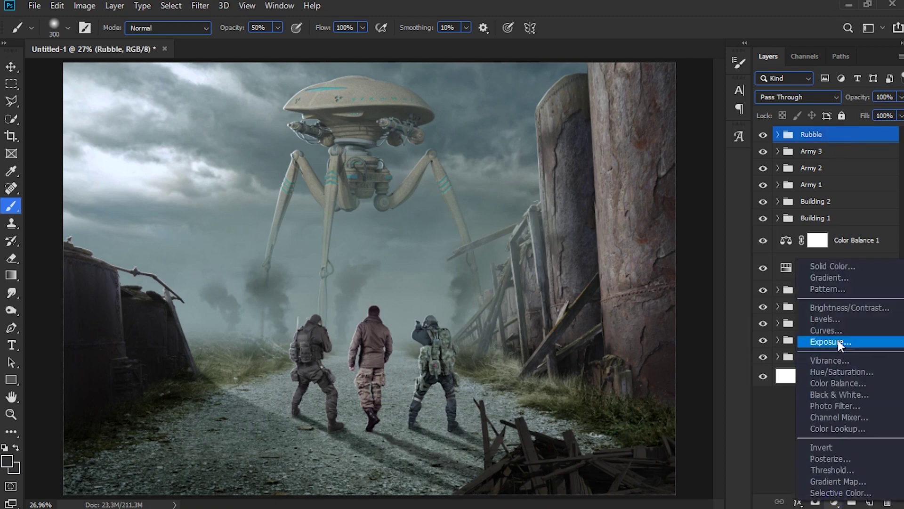
{"action": "left_click", "coordinate": [839, 384]}
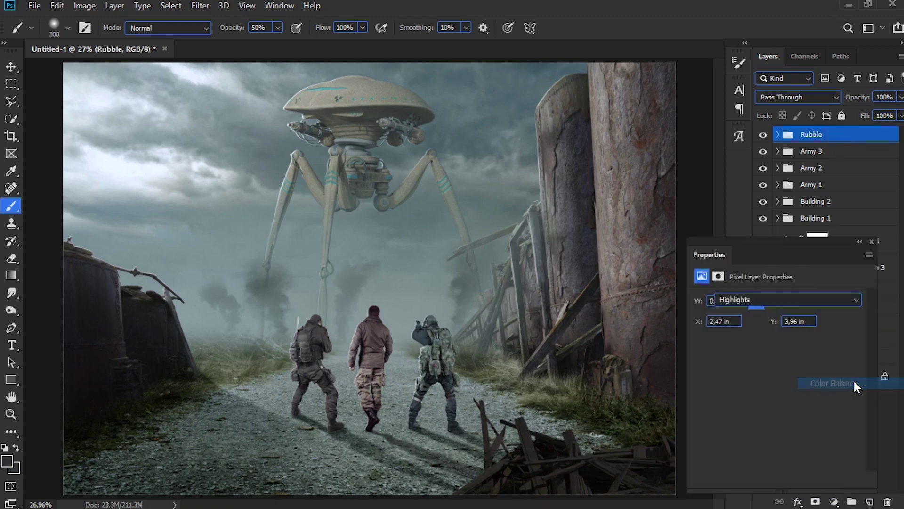
{"action": "left_click_drag", "start_coordinate": [760, 372], "coordinate": [767, 371]}
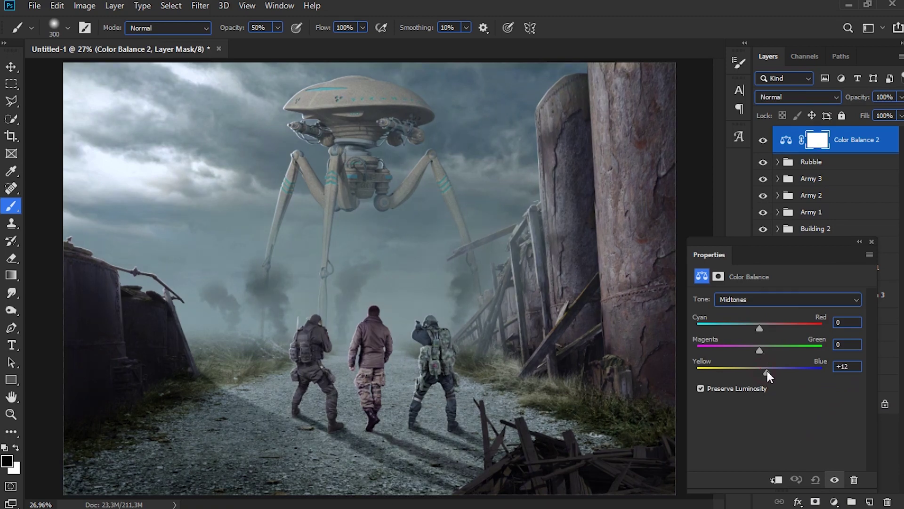
{"action": "key", "text": "ctrl+z"}
{"action": "left_click_drag", "start_coordinate": [764, 355], "coordinate": [761, 374]}
Step: Shift the Color Balance 2 highlights slightly toward cyan and blue, and compare the image with and without the adjustment
{"action": "left_click", "coordinate": [758, 299]}
{"action": "left_click", "coordinate": [759, 331]}
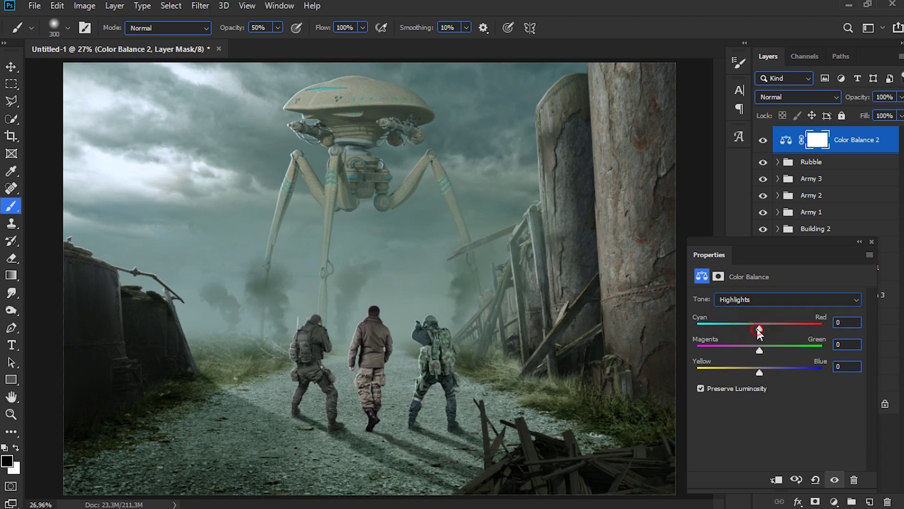
{"action": "left_click_drag", "start_coordinate": [755, 327], "coordinate": [753, 327]}
{"action": "left_click_drag", "start_coordinate": [759, 373], "coordinate": [762, 372]}
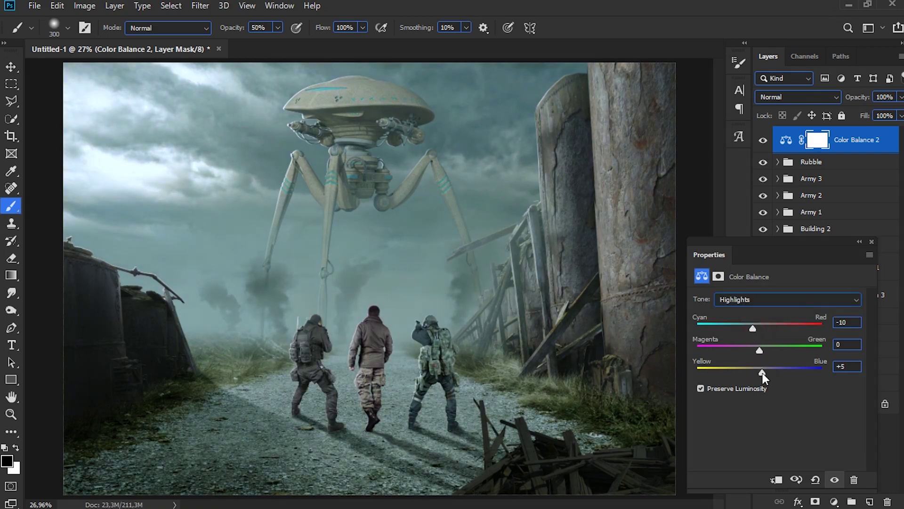
{"action": "left_click", "coordinate": [872, 241]}
{"action": "left_click", "coordinate": [763, 140]}
{"action": "left_click", "coordinate": [760, 143]}
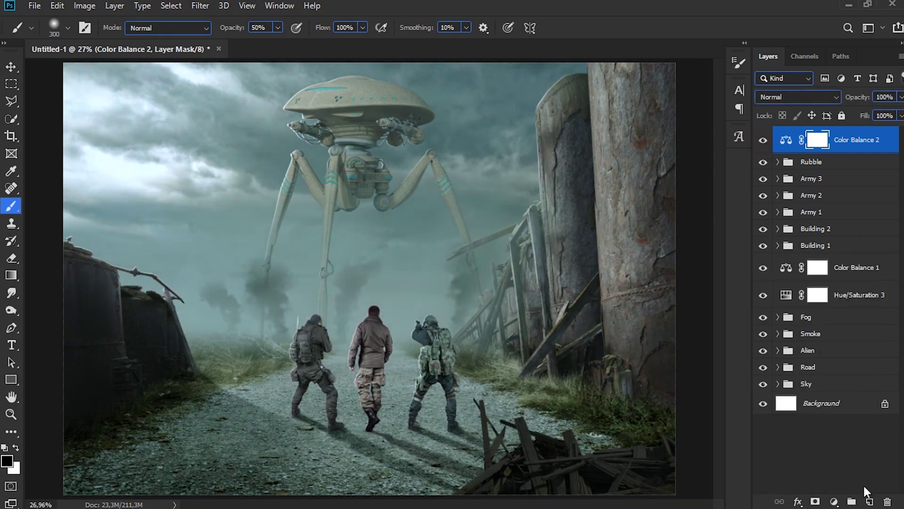
Step: Stamp all visible layers onto a new layer above Color Balance 2 and convert it to a Smart Object
{"action": "left_click", "coordinate": [869, 501]}
{"action": "key", "text": "ctrl+shift+alt+e"}
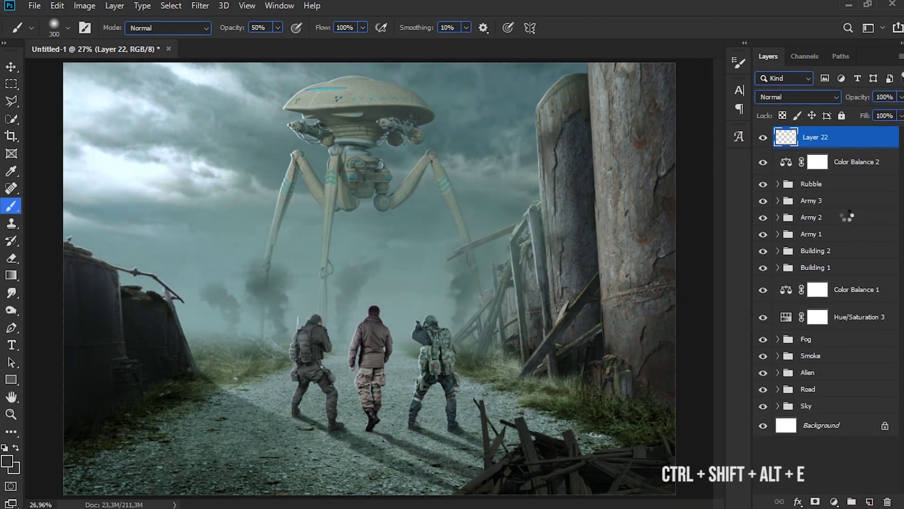
{"action": "right_click", "coordinate": [829, 142]}
{"action": "left_click", "coordinate": [739, 184]}
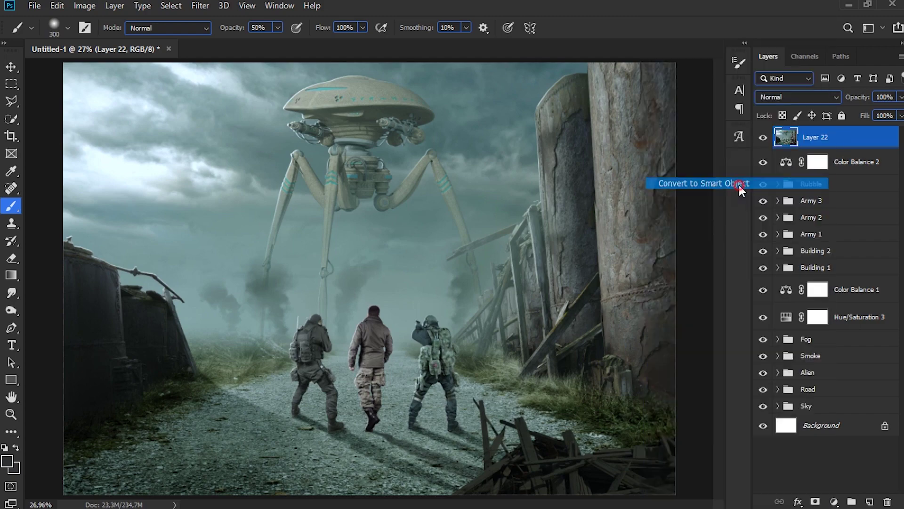
Step: Open the Camera Raw Filter on Layer 22 and set the white balance Temperature to +3, leaving Highlights at 0
{"action": "left_click", "coordinate": [209, 6]}
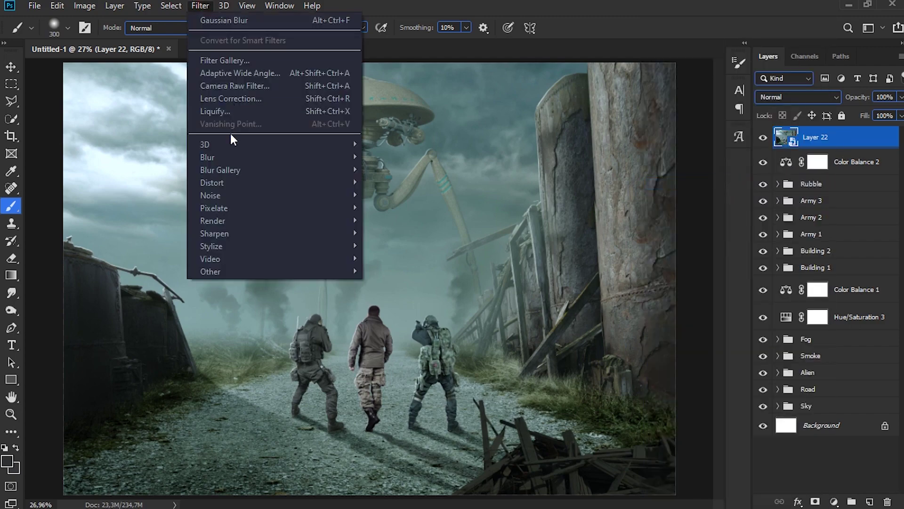
{"action": "left_click", "coordinate": [253, 82]}
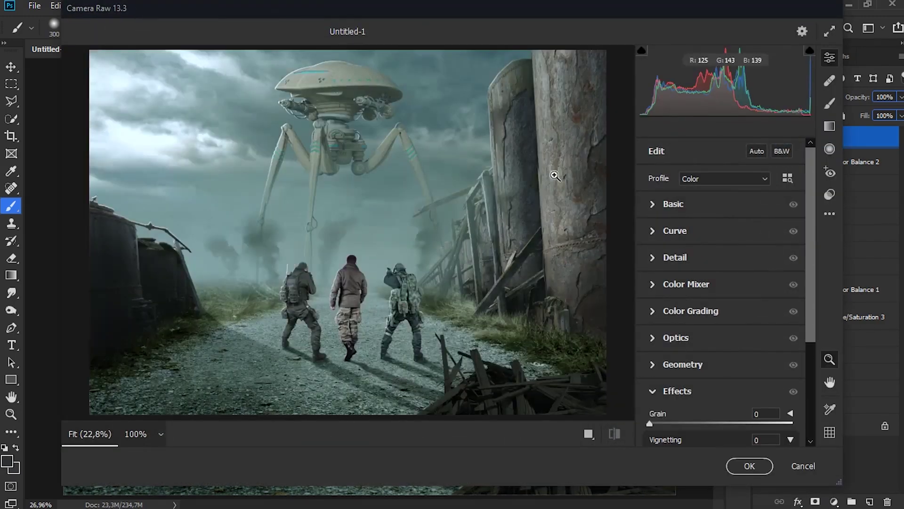
{"action": "left_click", "coordinate": [660, 204]}
{"action": "left_click_drag", "start_coordinate": [722, 203], "coordinate": [722, 204]}
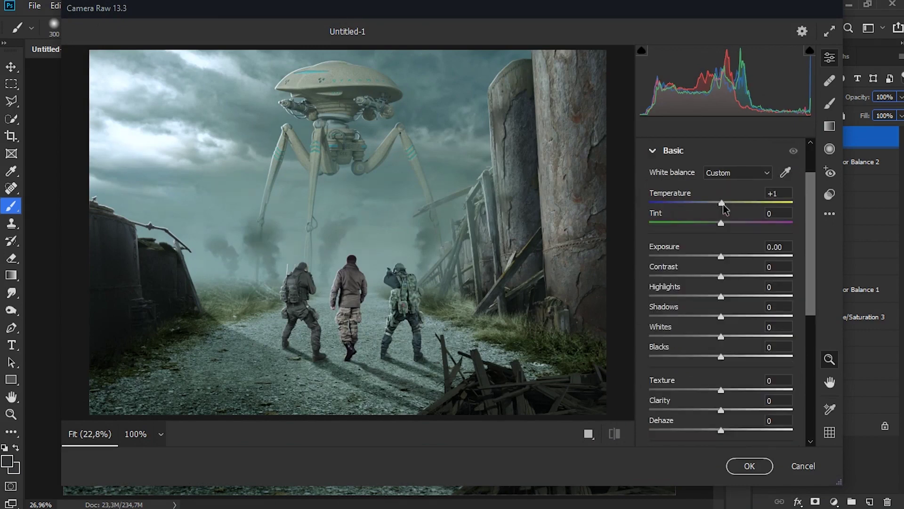
{"action": "type", "text": "3"}
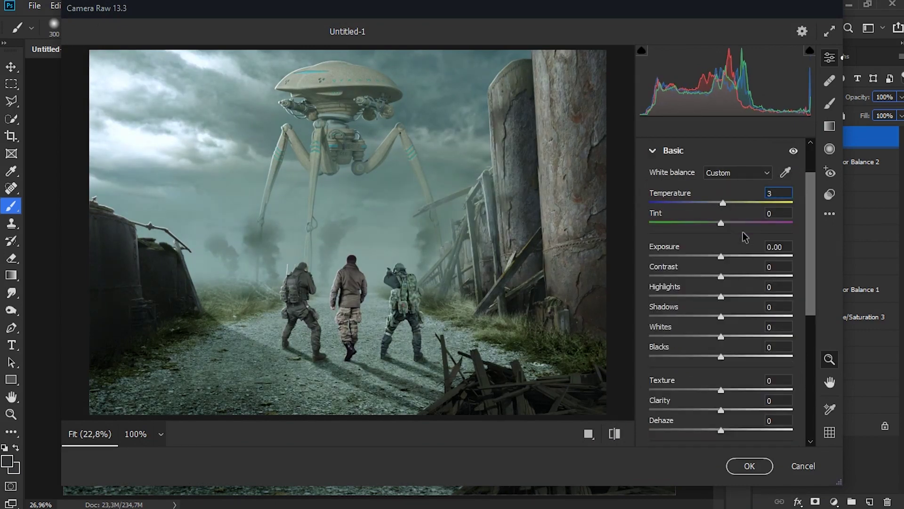
{"action": "left_click_drag", "start_coordinate": [721, 296], "coordinate": [694, 295]}
{"action": "double_click", "coordinate": [693, 295]}
Step: Grade the midtones in Camera Raw with Hue 143 and Saturation 25
{"action": "scroll", "coordinate": [664, 325], "scroll_direction": "down", "scroll_amount": 5}
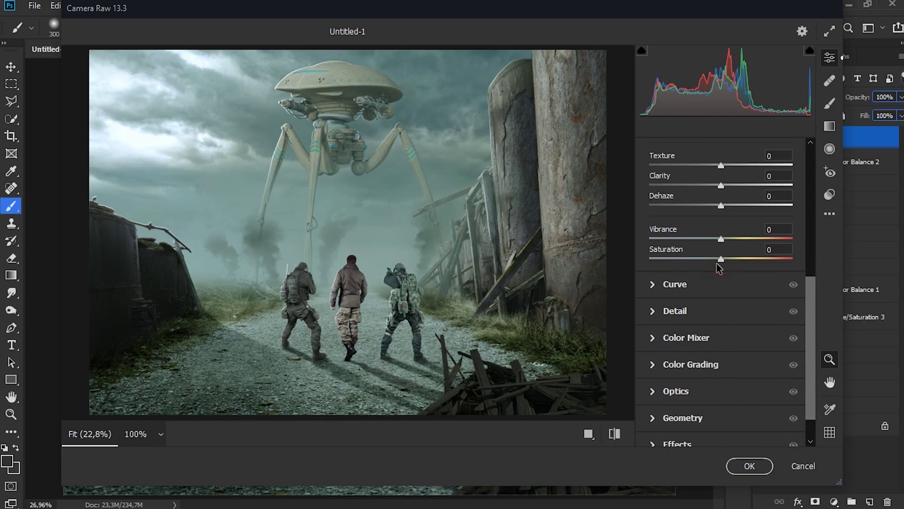
{"action": "left_click", "coordinate": [763, 365]}
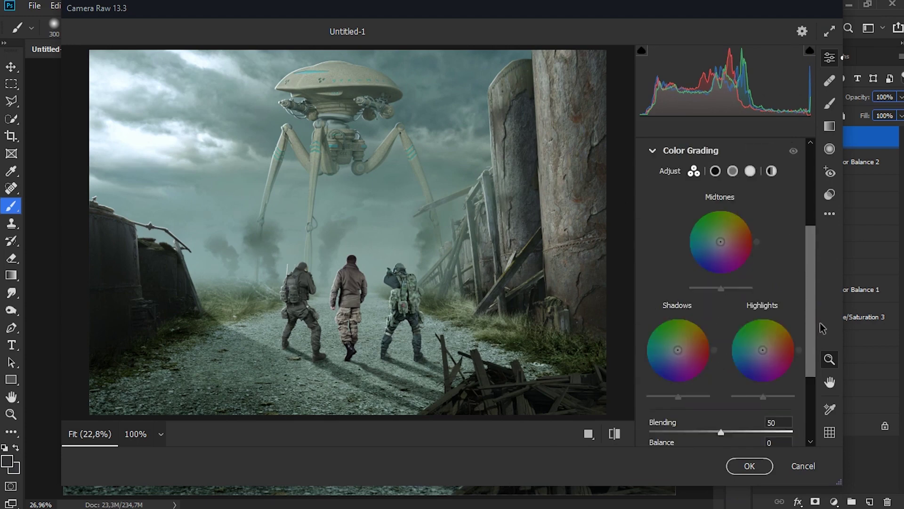
{"action": "left_click", "coordinate": [733, 171]}
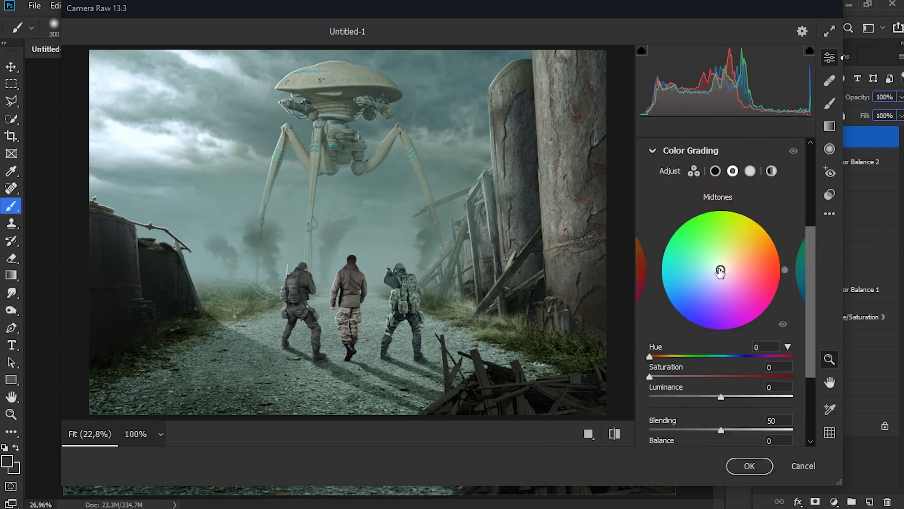
{"action": "left_click_drag", "start_coordinate": [720, 272], "coordinate": [710, 262]}
{"action": "left_click_drag", "start_coordinate": [680, 377], "coordinate": [686, 378]}
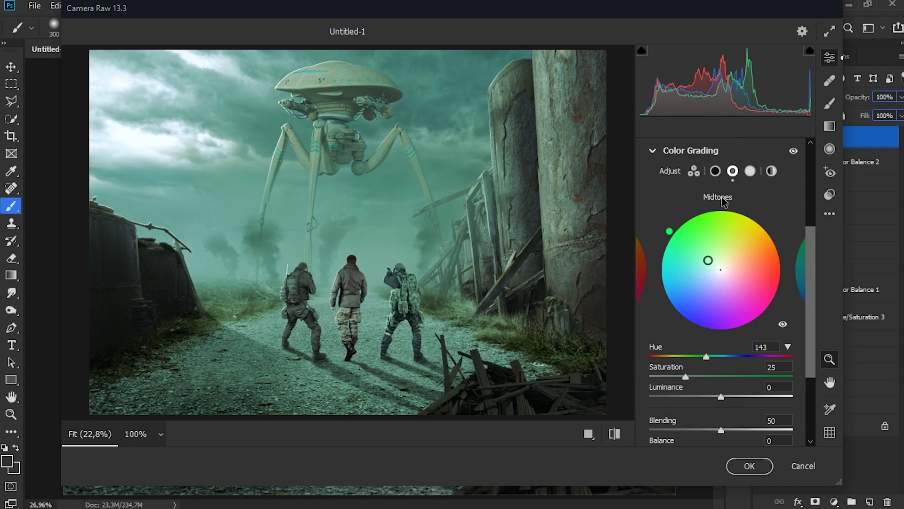
Step: Grade the highlights with Hue 183, Saturation 23 and Luminance -65
{"action": "left_click", "coordinate": [641, 269]}
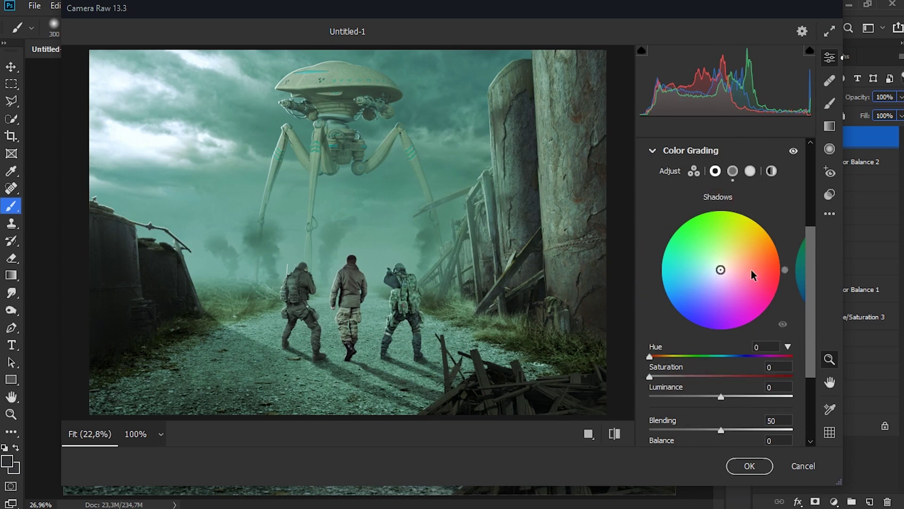
{"action": "left_click", "coordinate": [801, 262]}
{"action": "left_click", "coordinate": [801, 261]}
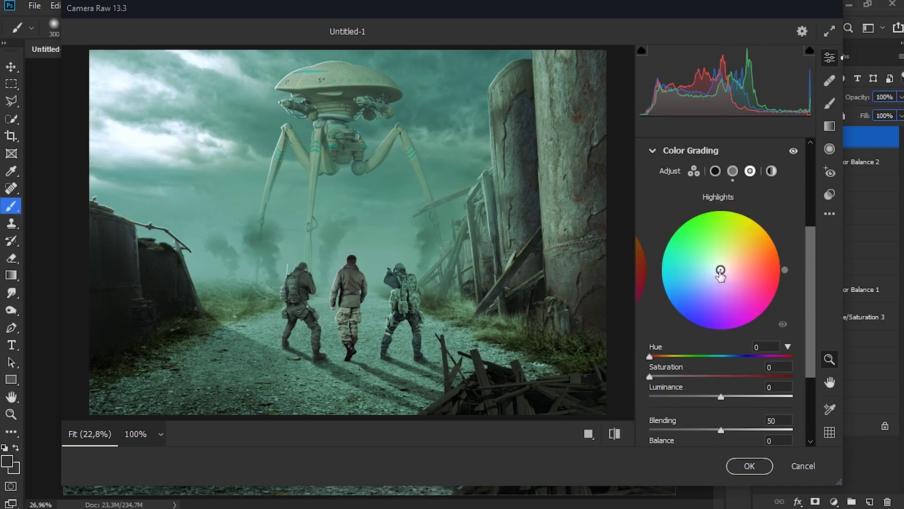
{"action": "left_click_drag", "start_coordinate": [720, 272], "coordinate": [706, 271]}
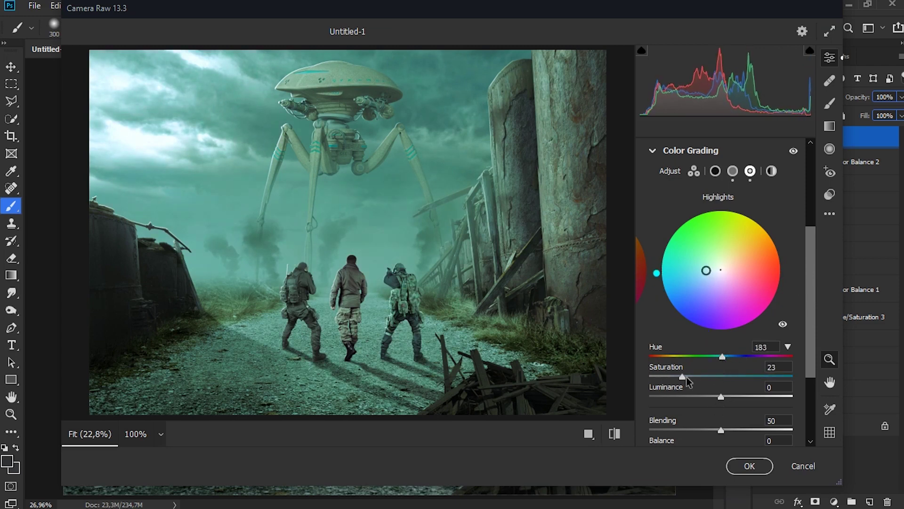
{"action": "left_click_drag", "start_coordinate": [720, 396], "coordinate": [676, 396]}
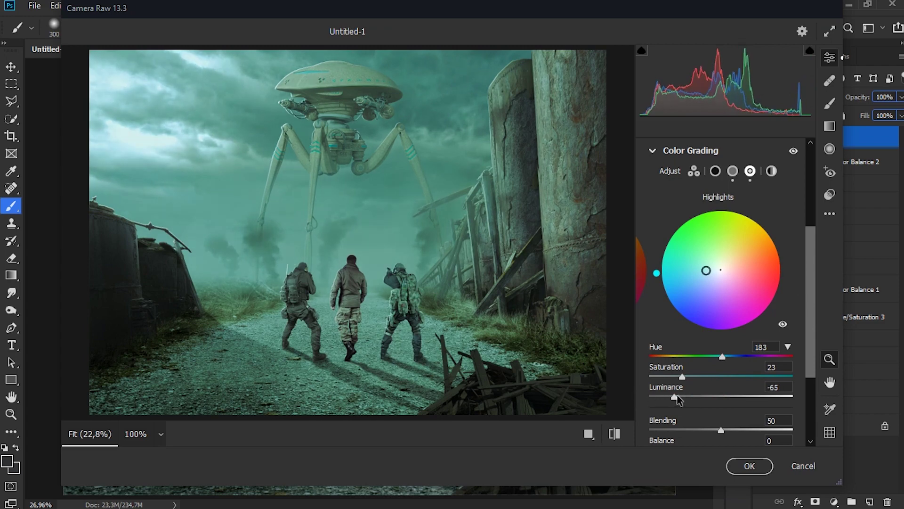
Step: Set the Basic Highlights to +2, try a brighter Exposure of +0.20 and reset it to 0.00
{"action": "scroll", "coordinate": [730, 306], "scroll_direction": "up", "scroll_amount": 3}
{"action": "left_click", "coordinate": [779, 241]}
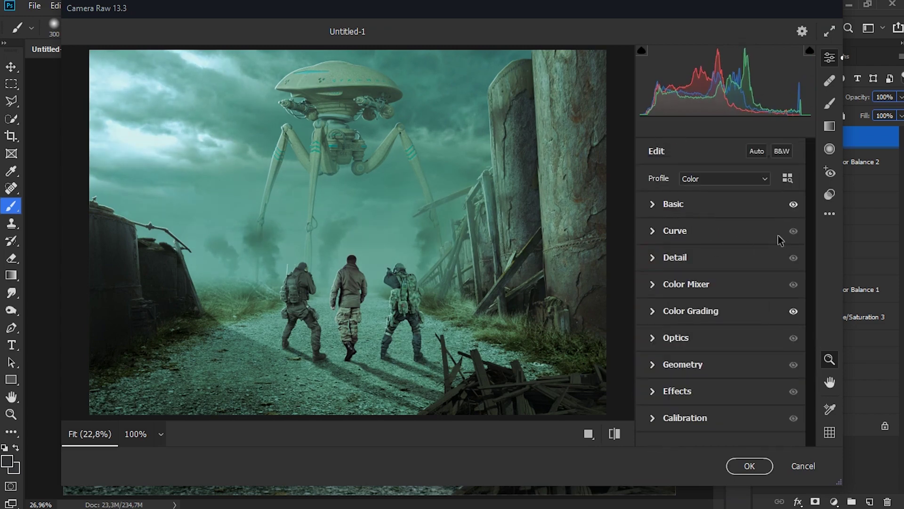
{"action": "left_click", "coordinate": [654, 204]}
{"action": "left_click_drag", "start_coordinate": [724, 299], "coordinate": [724, 296]}
{"action": "left_click_drag", "start_coordinate": [720, 254], "coordinate": [726, 259]}
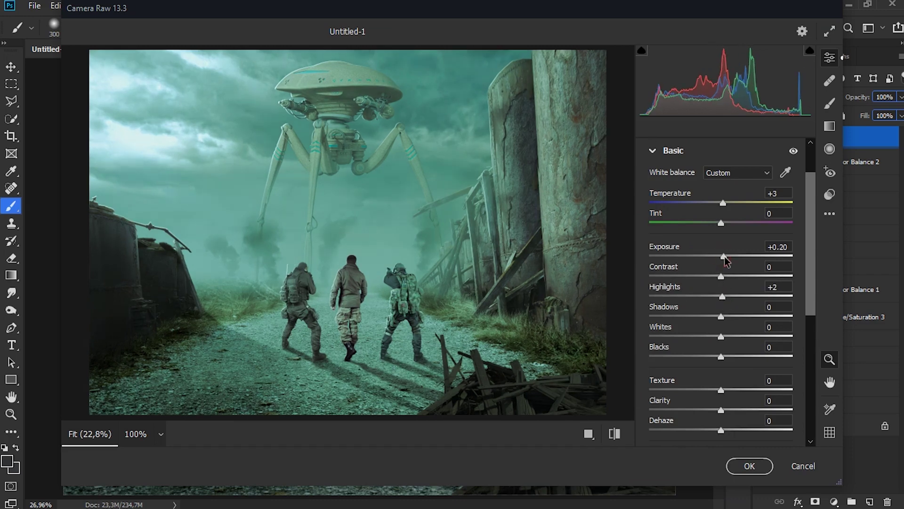
{"action": "double_click", "coordinate": [724, 256]}
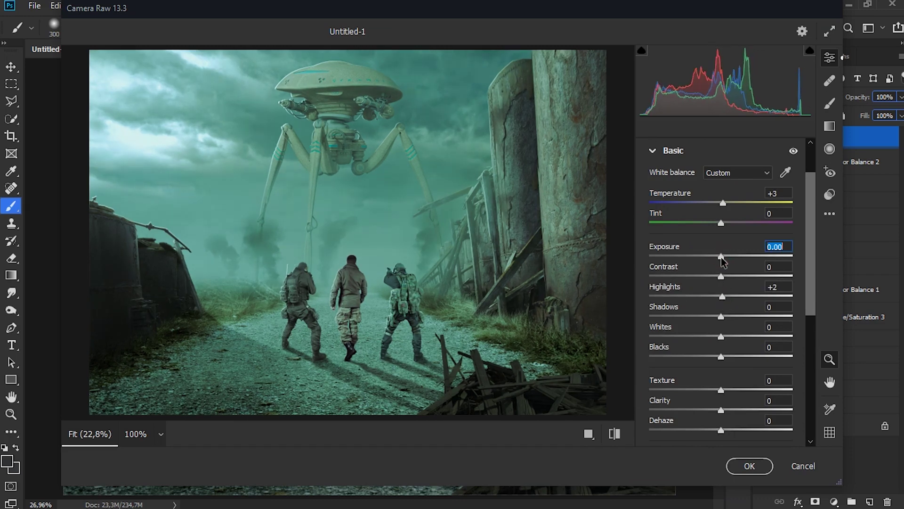
{"action": "left_click", "coordinate": [656, 155]}
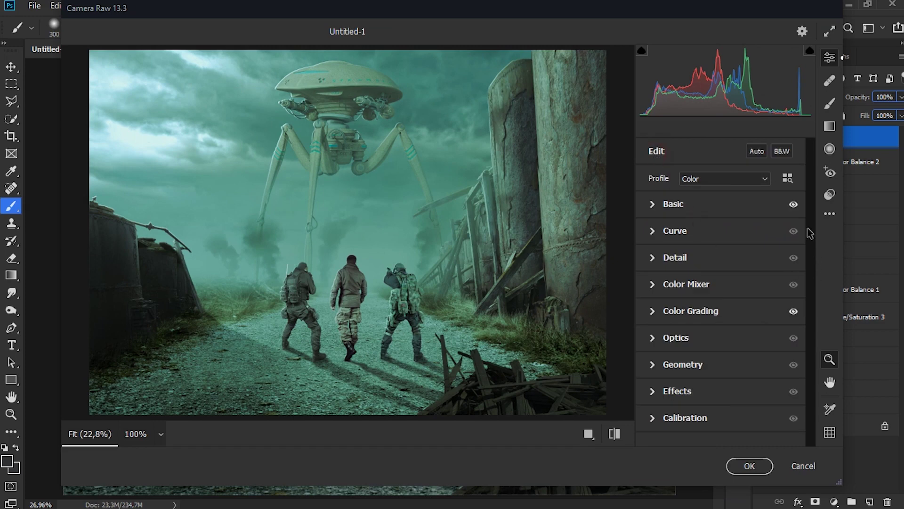
Step: Raise the black point of the main point curve, anchoring it in the shadows and at input 123, output 122
{"action": "left_click", "coordinate": [654, 234]}
{"action": "left_click_drag", "start_coordinate": [647, 362], "coordinate": [679, 331]}
{"action": "left_click", "coordinate": [678, 331]}
{"action": "left_click_drag", "start_coordinate": [719, 296], "coordinate": [718, 292]}
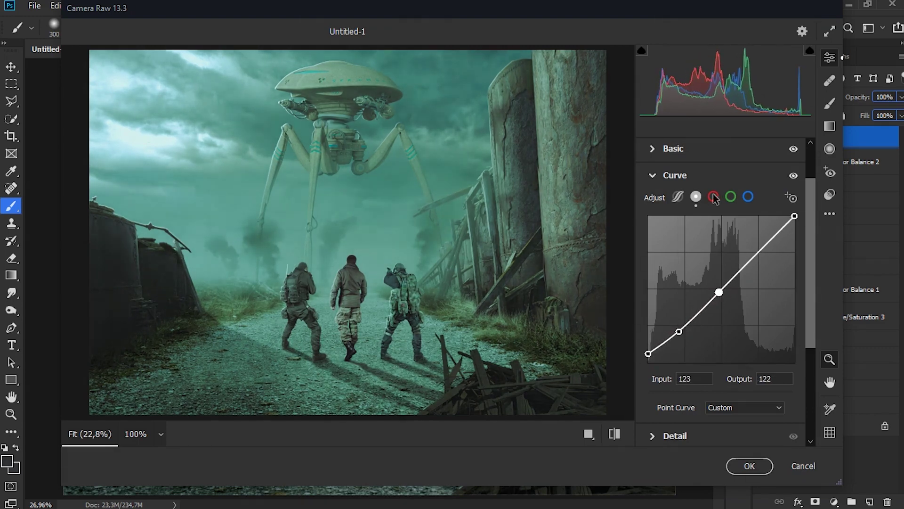
Step: Raise the green curve's black point, lower its white point to 241, add shadow and midtone (129 to 122) points, and apply the filter
{"action": "left_click", "coordinate": [730, 196]}
{"action": "left_click_drag", "start_coordinate": [648, 362], "coordinate": [648, 358]}
{"action": "left_click_drag", "start_coordinate": [795, 216], "coordinate": [794, 224]}
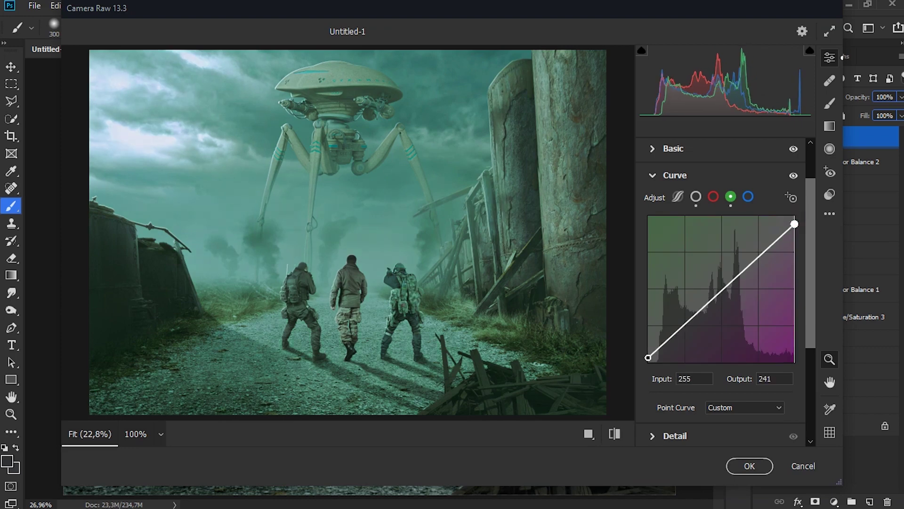
{"action": "left_click", "coordinate": [669, 340]}
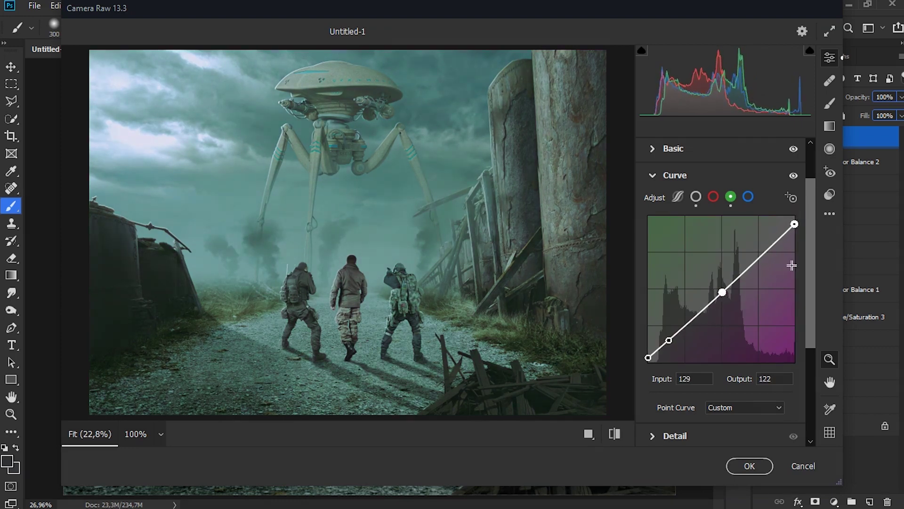
{"action": "left_click", "coordinate": [750, 466]}
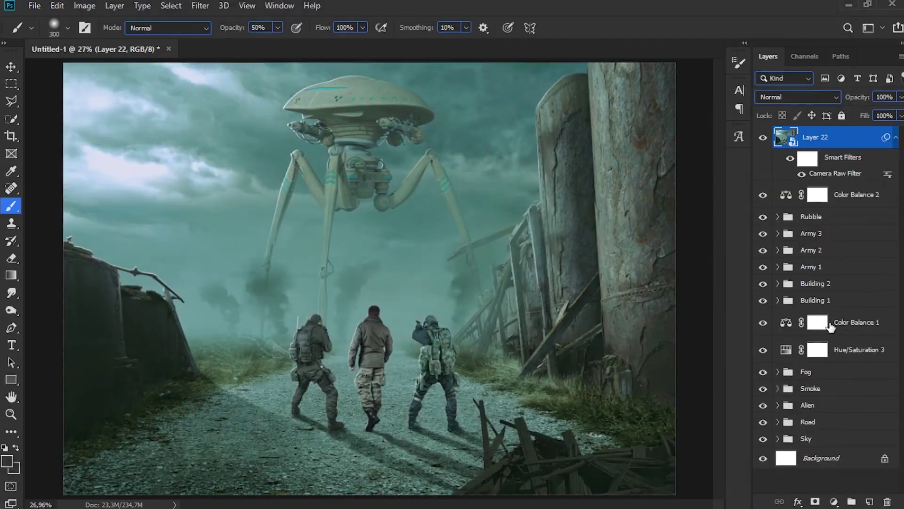